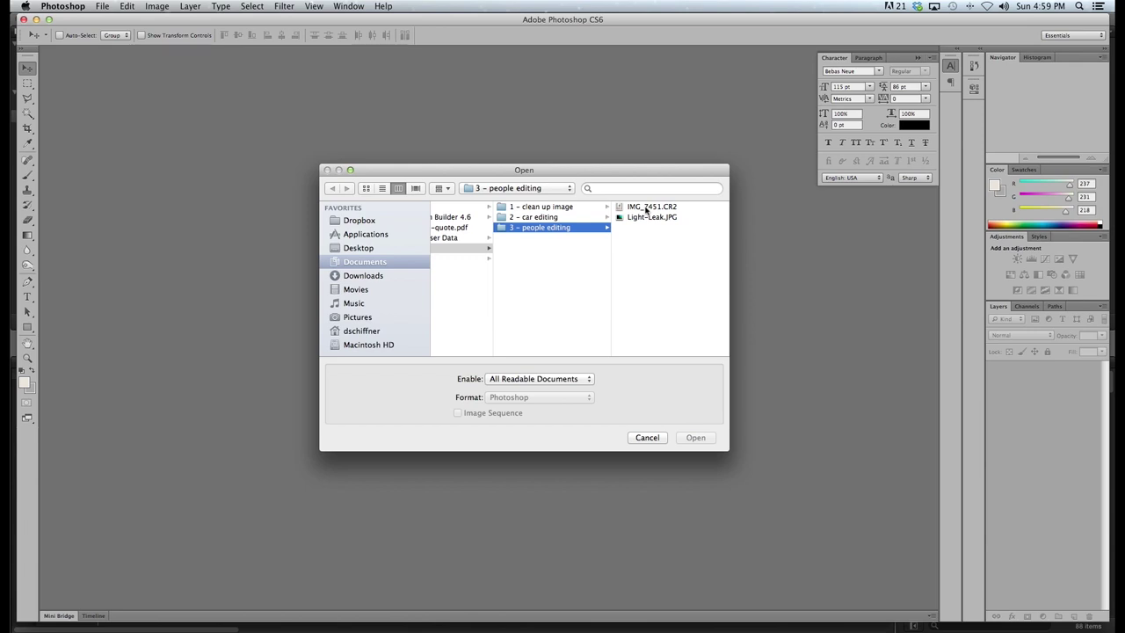
Open IMG_7451.CR2 from the '3 - people editing' folder in Camera Raw
double_click(645, 208)
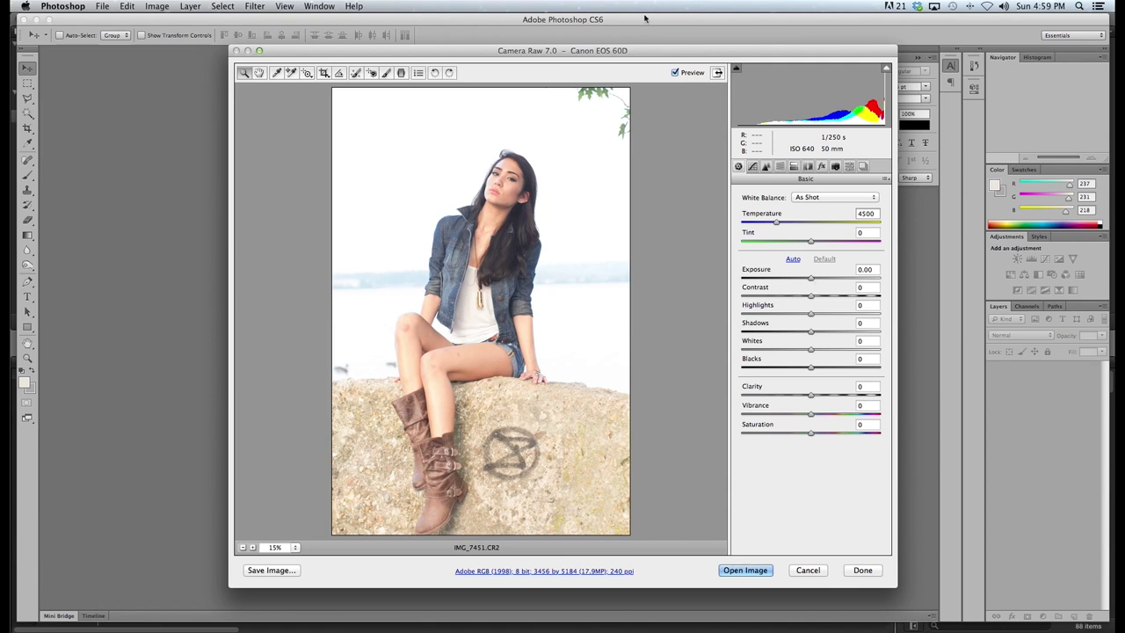
Set Exposure -0.80, Contrast +8, Whites -20 and Blacks -44 in the Basic panel
left_click_drag(661, 50, 622, 51)
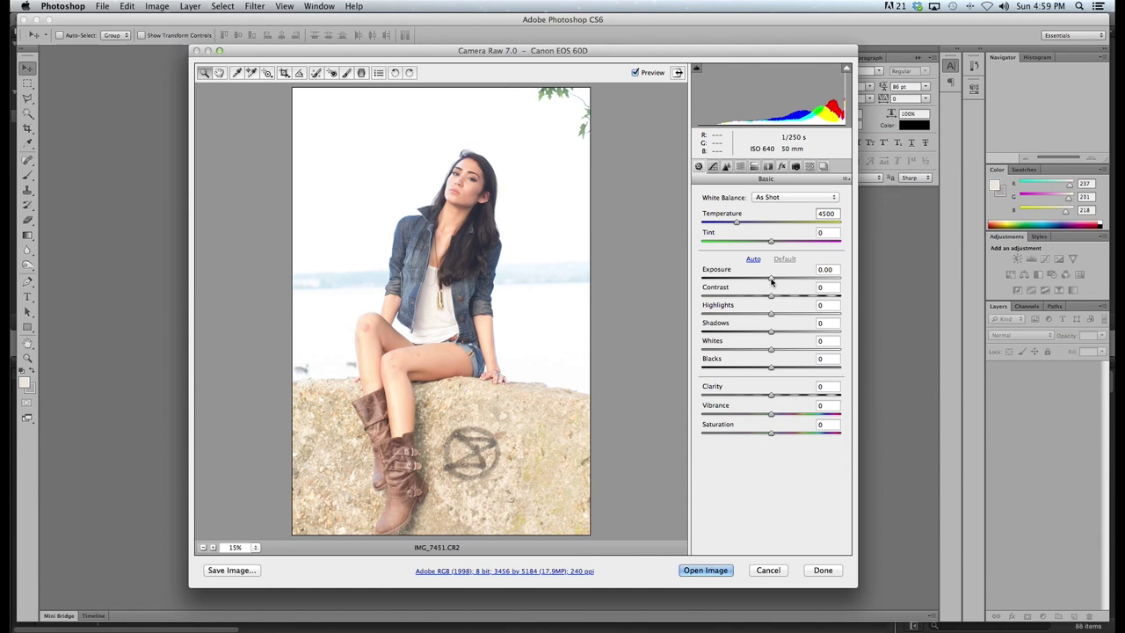
mouse_move(772, 280)
left_mouse_down()
mouse_move(717, 278)
mouse_move(826, 279)
mouse_move(760, 281)
mouse_move(794, 296)
mouse_move(776, 296)
left_mouse_up()
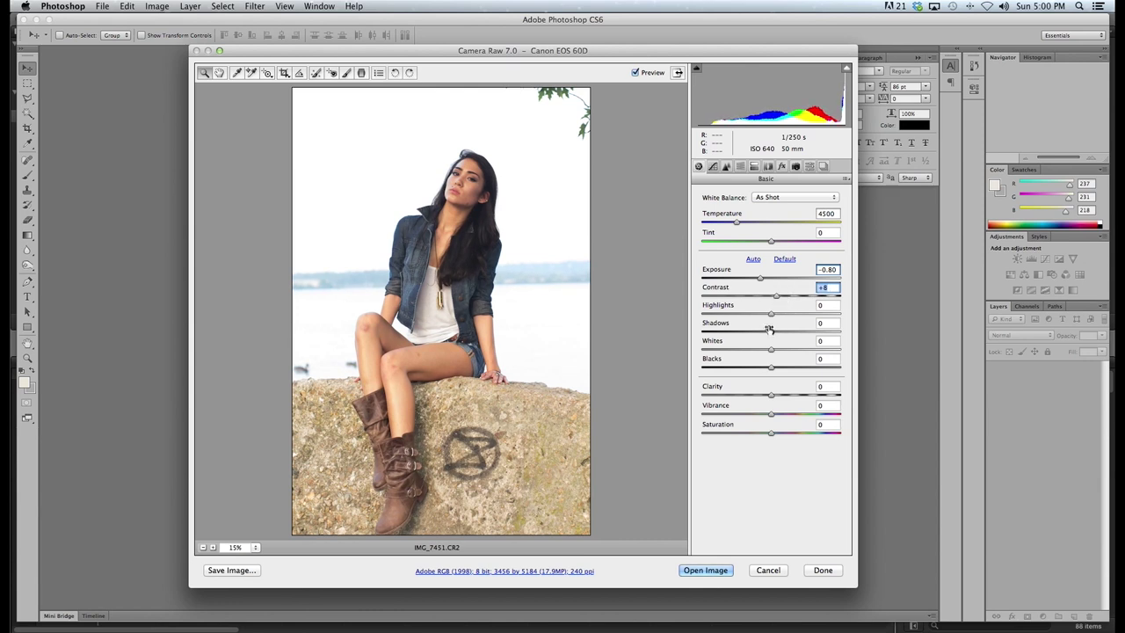
left_click(770, 370)
left_click_drag(770, 371, 758, 350)
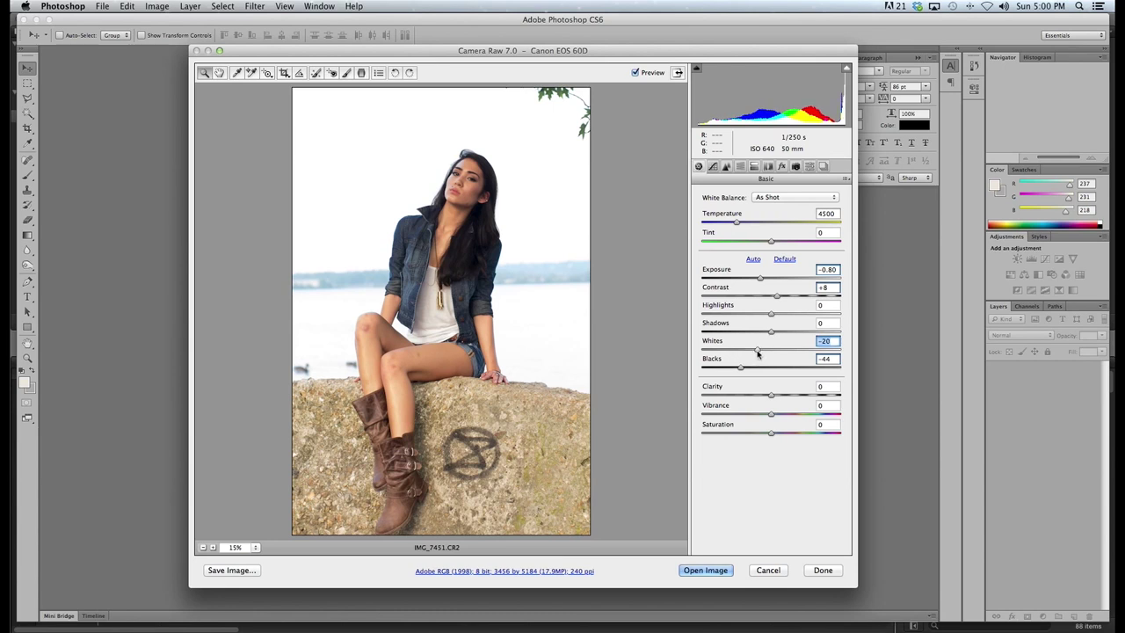
Try Auto and eyedropper white balance, then keep the As Shot white balance
left_click(772, 197)
left_click(778, 208)
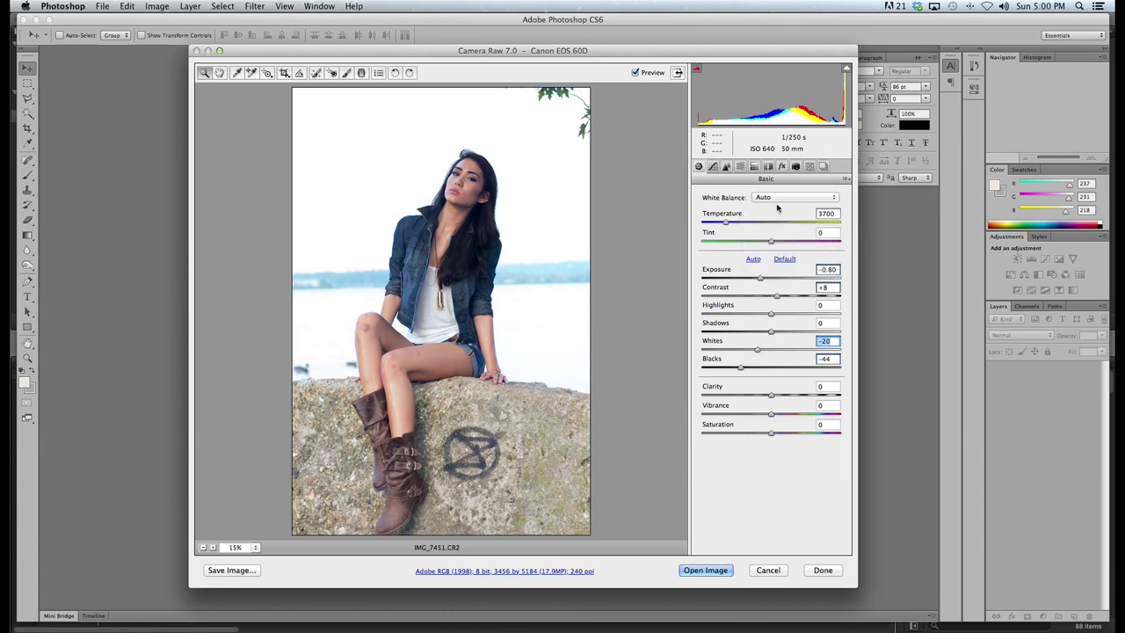
left_click(783, 199)
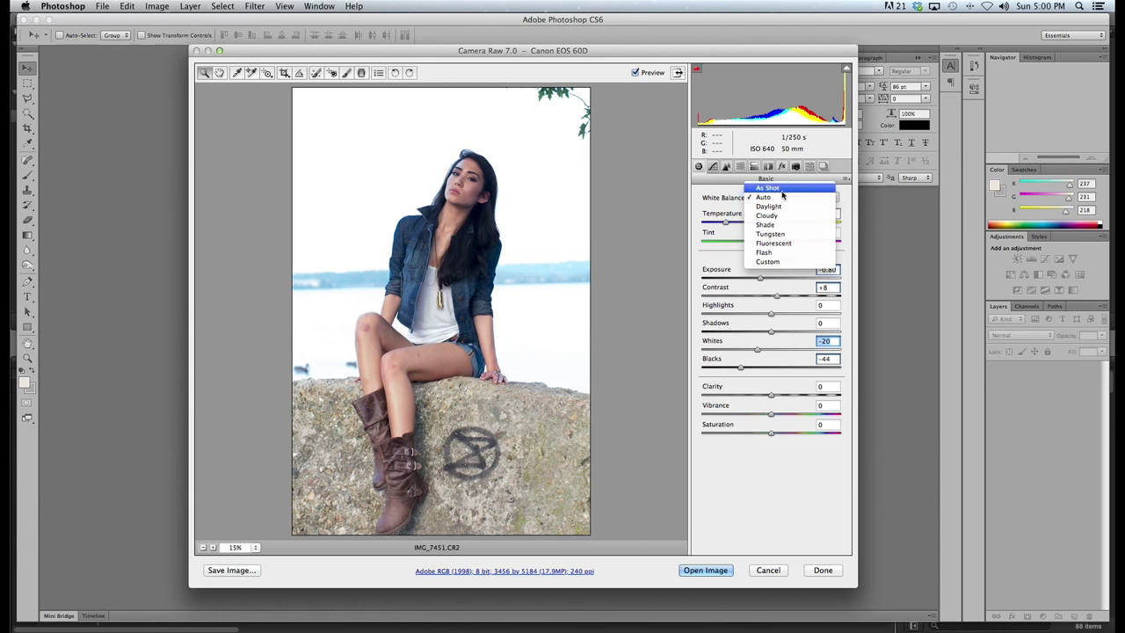
left_click(782, 187)
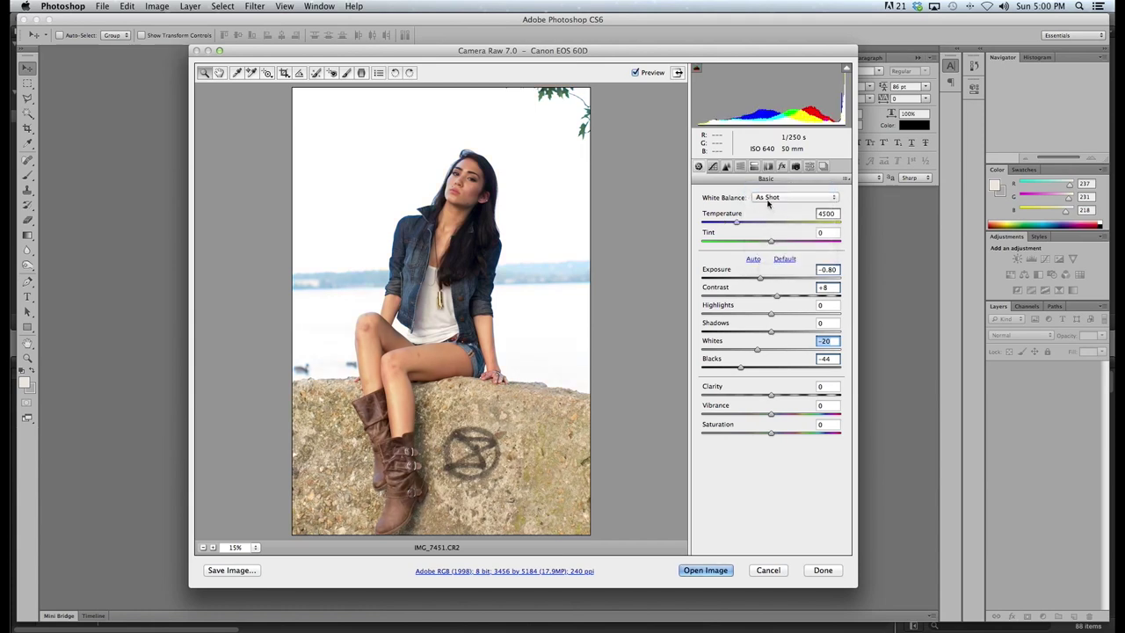
left_click(237, 73)
left_click(352, 196)
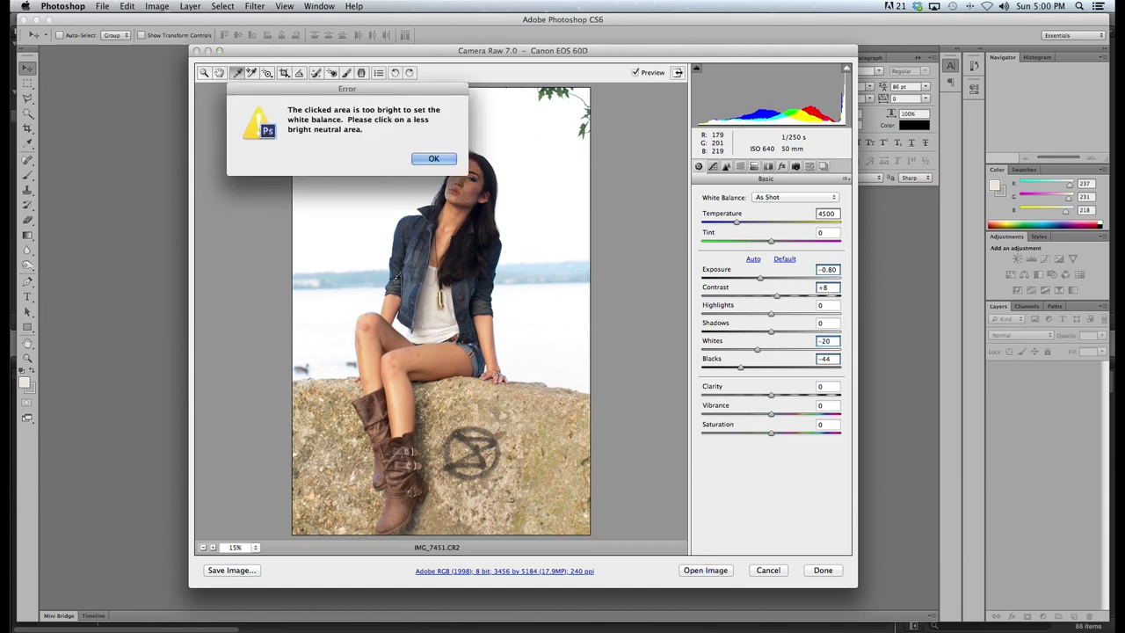
left_click(431, 160)
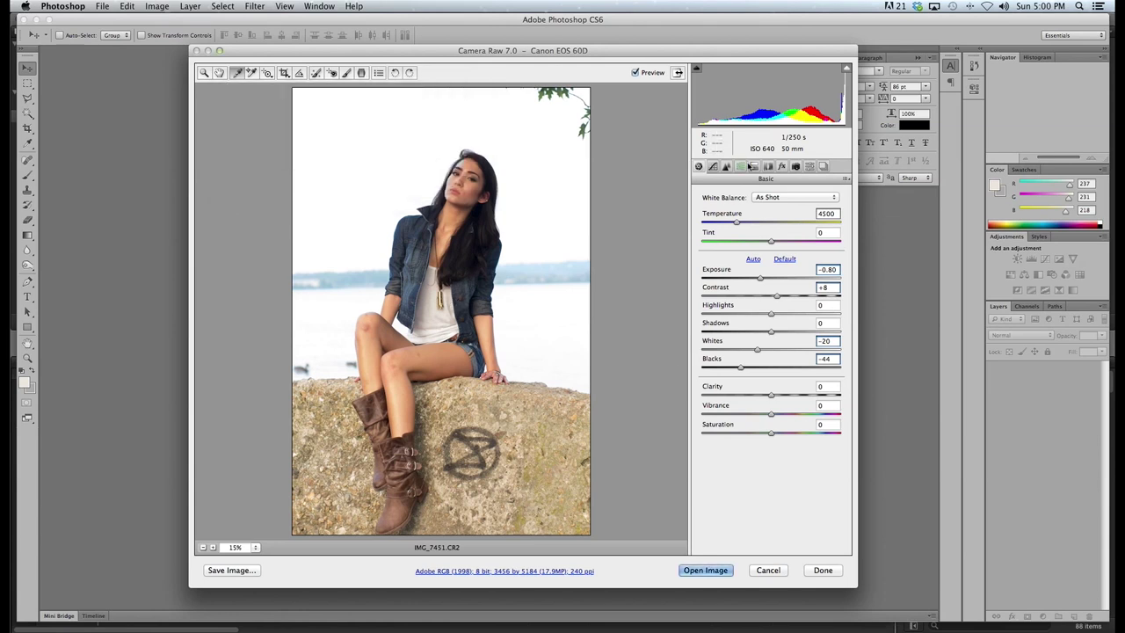
left_click(753, 167)
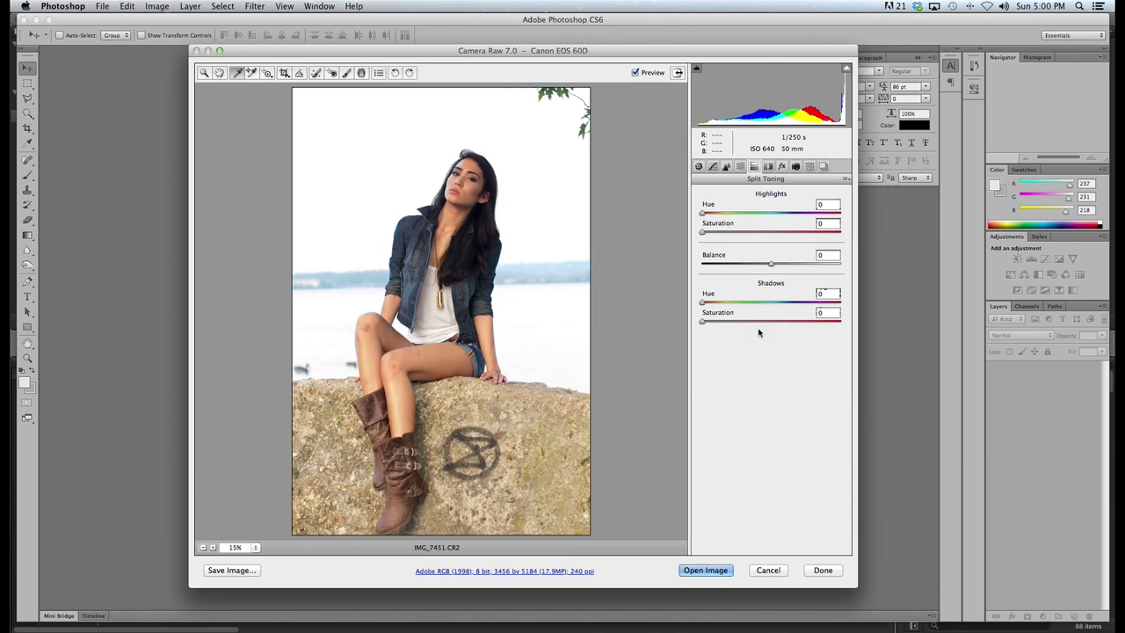
Split-tone shadows to hue 231, saturation 30 and highlights to hue 54, saturation 10, then open in Photoshop
left_click(792, 303)
left_click_drag(791, 303, 793, 302)
left_click_drag(703, 325, 732, 325)
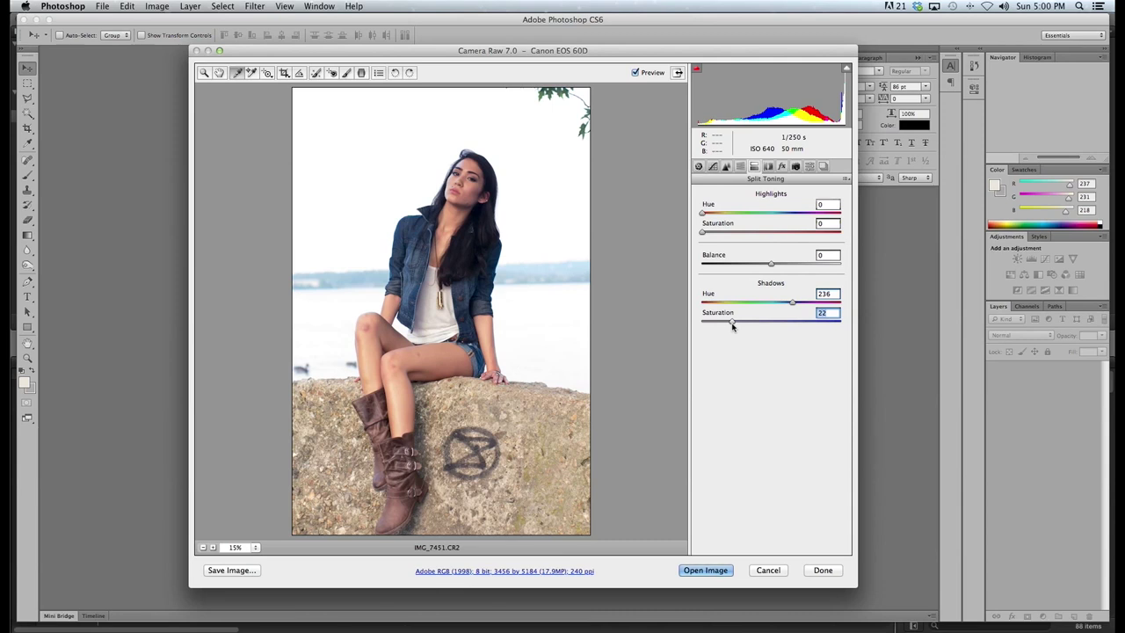
left_click_drag(795, 306, 744, 322)
left_click_drag(704, 213, 720, 236)
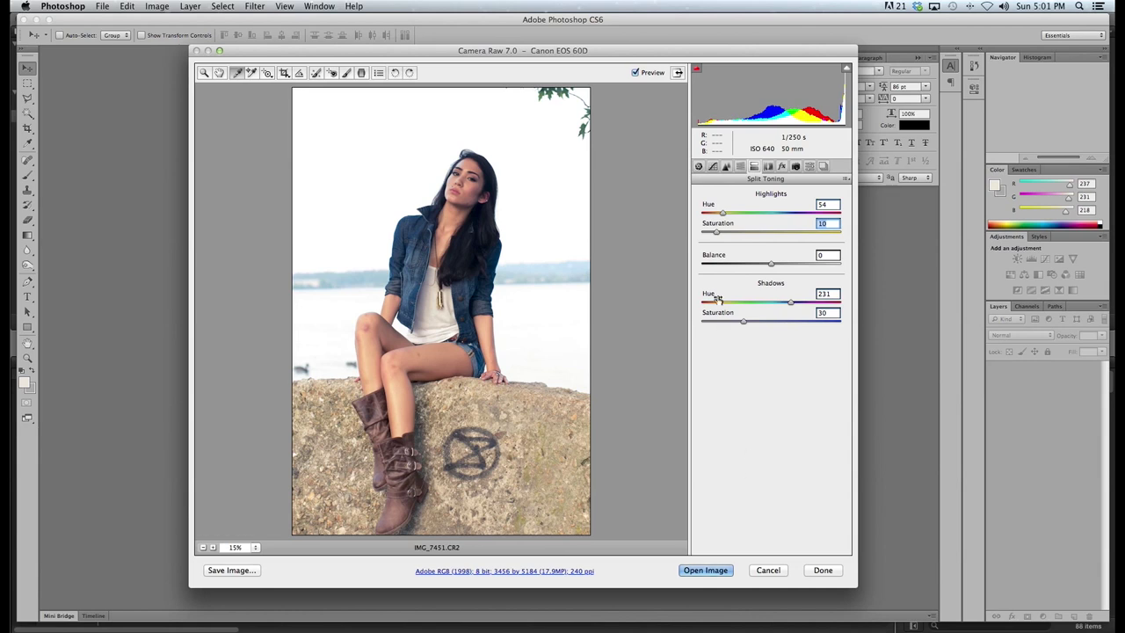
left_click(706, 570)
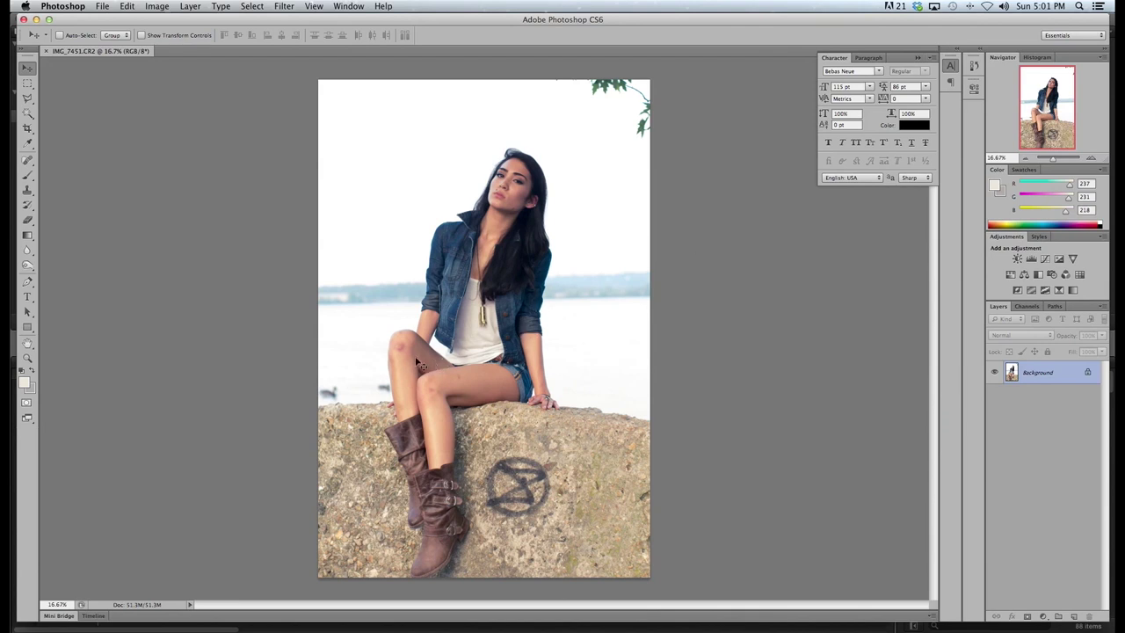
Zoom in to inspect the torso, legs, rock and boots, then zoom back out to the whole photo
left_click(1090, 156)
left_click(1091, 157)
left_click(1090, 156)
left_click(1090, 157)
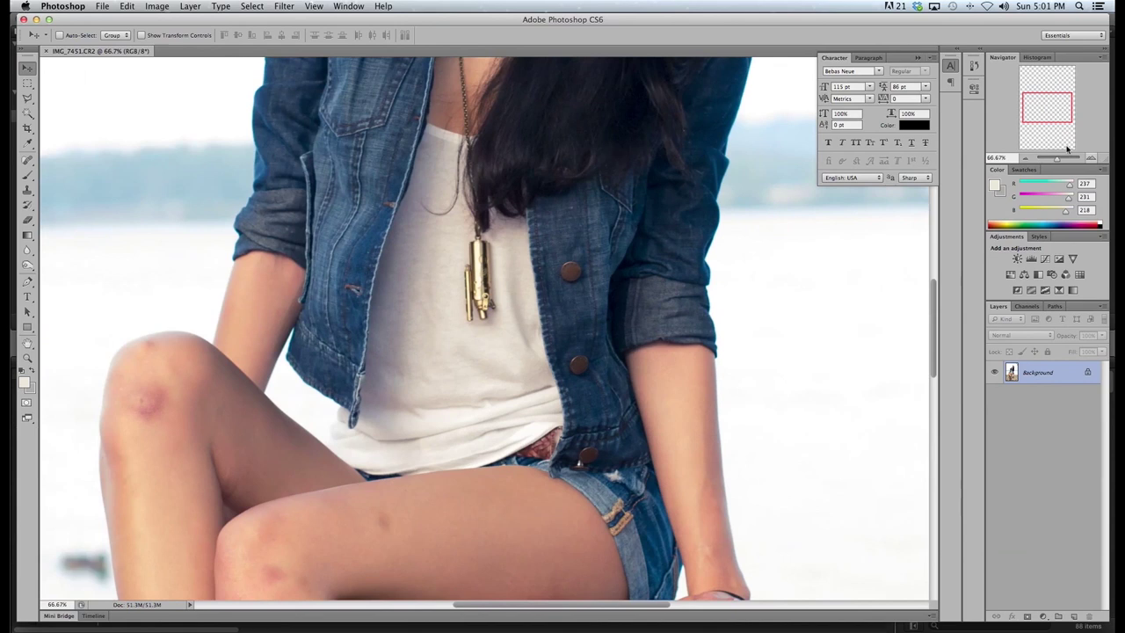
mouse_move(1051, 105)
left_mouse_down()
mouse_move(1043, 114)
mouse_move(1051, 89)
left_mouse_up()
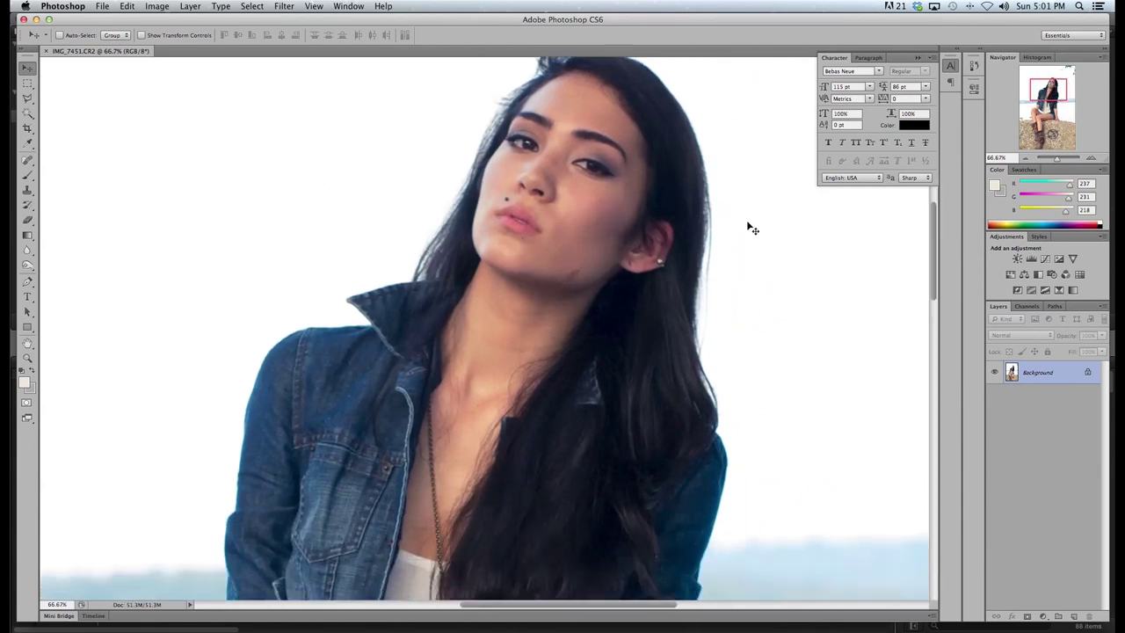
left_click(1025, 159)
left_click(1025, 159)
left_click(1025, 159)
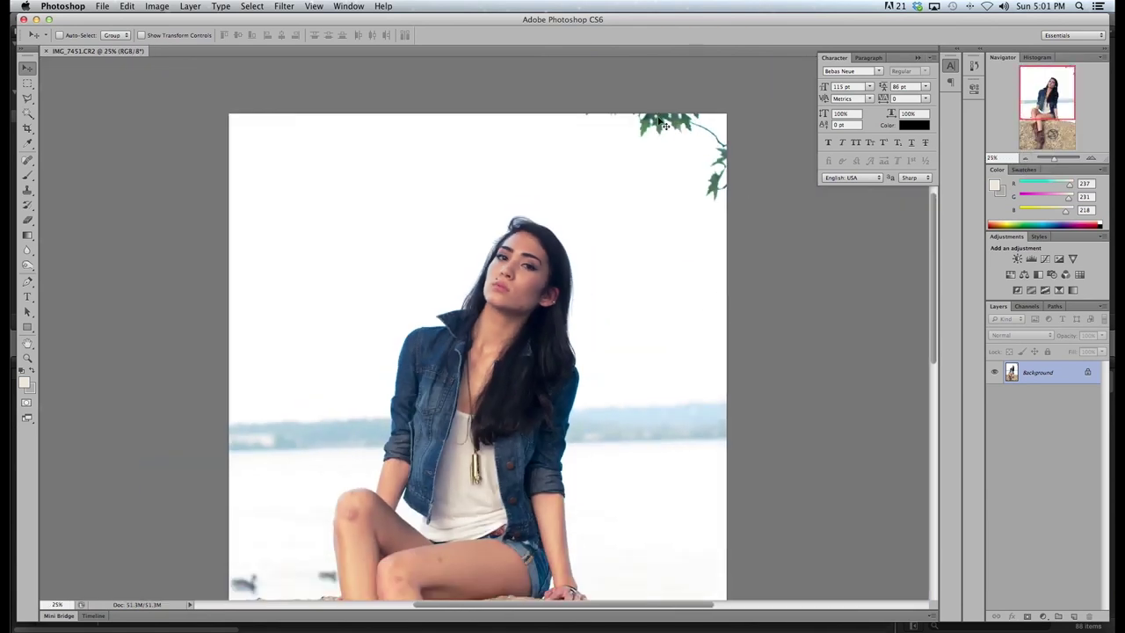
scroll(639, 231, "down", 3)
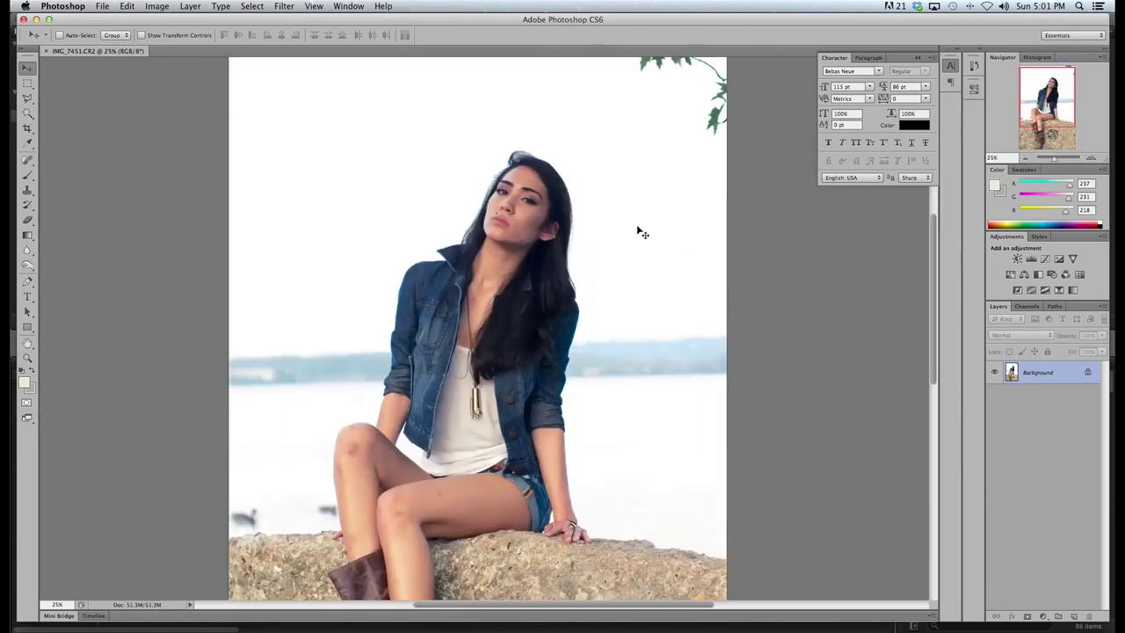
left_click(1025, 159)
left_click(1025, 159)
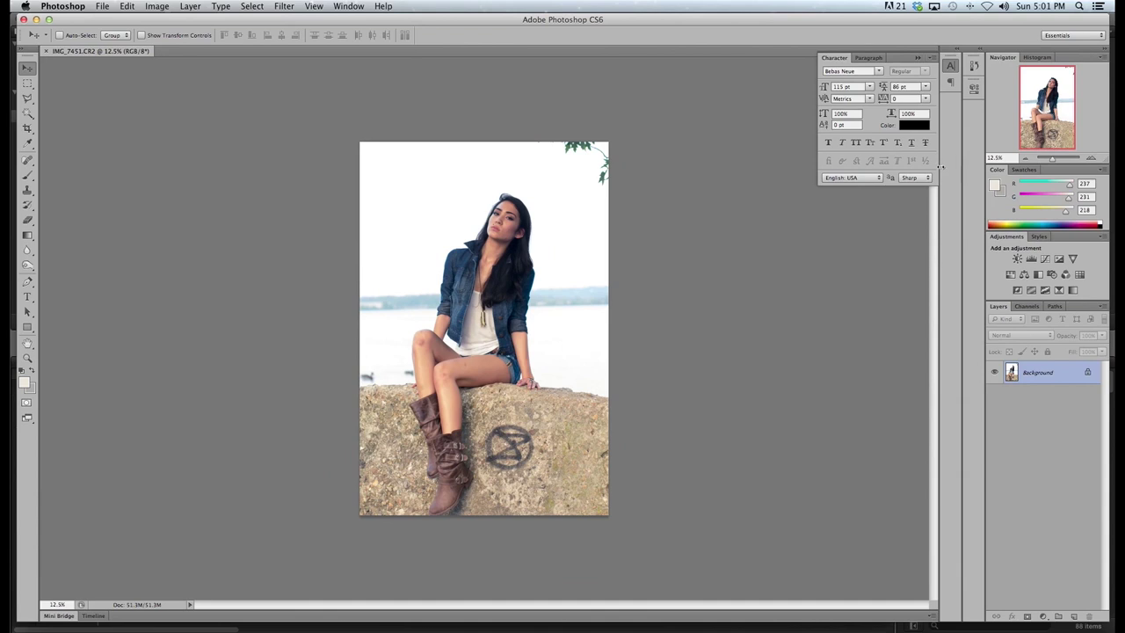
Duplicate the Background layer into a new Background copy layer
right_click(1042, 375)
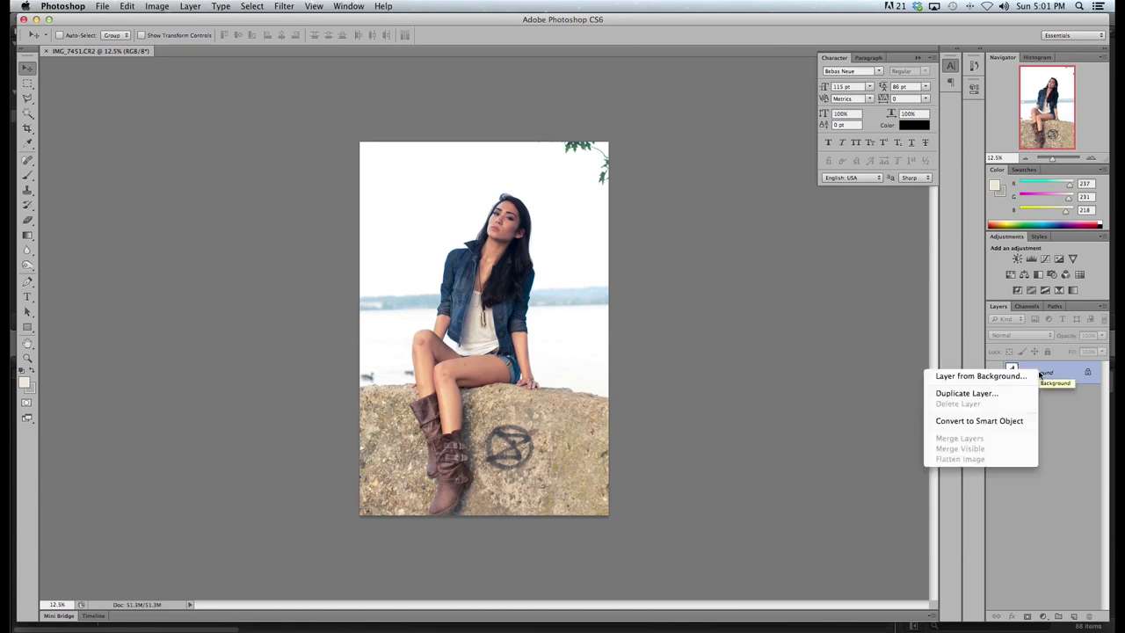
left_click(991, 392)
left_click(680, 283)
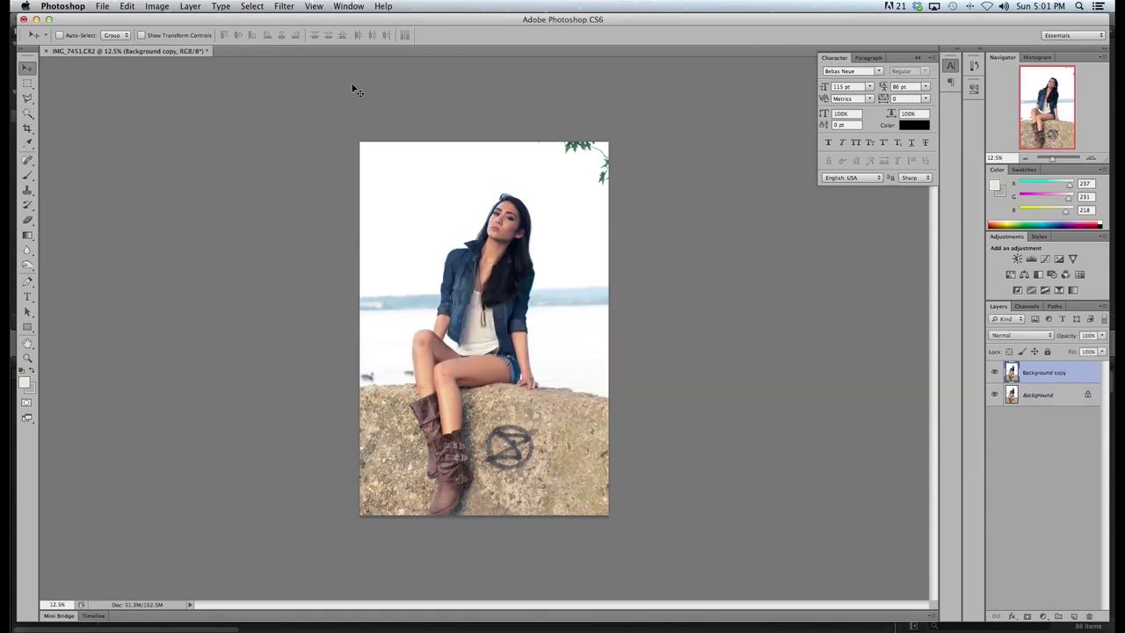
left_click(1091, 159)
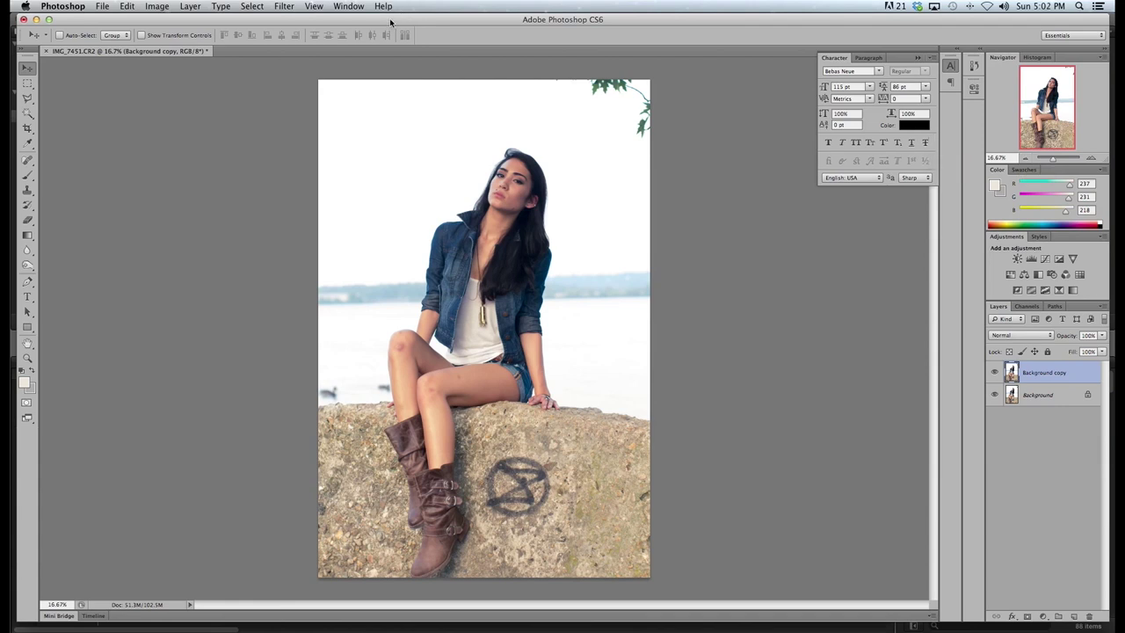
Apply Unsharp Mask to Background copy at Amount 102%, Radius 1.8 pixels, Threshold 0
left_click(284, 6)
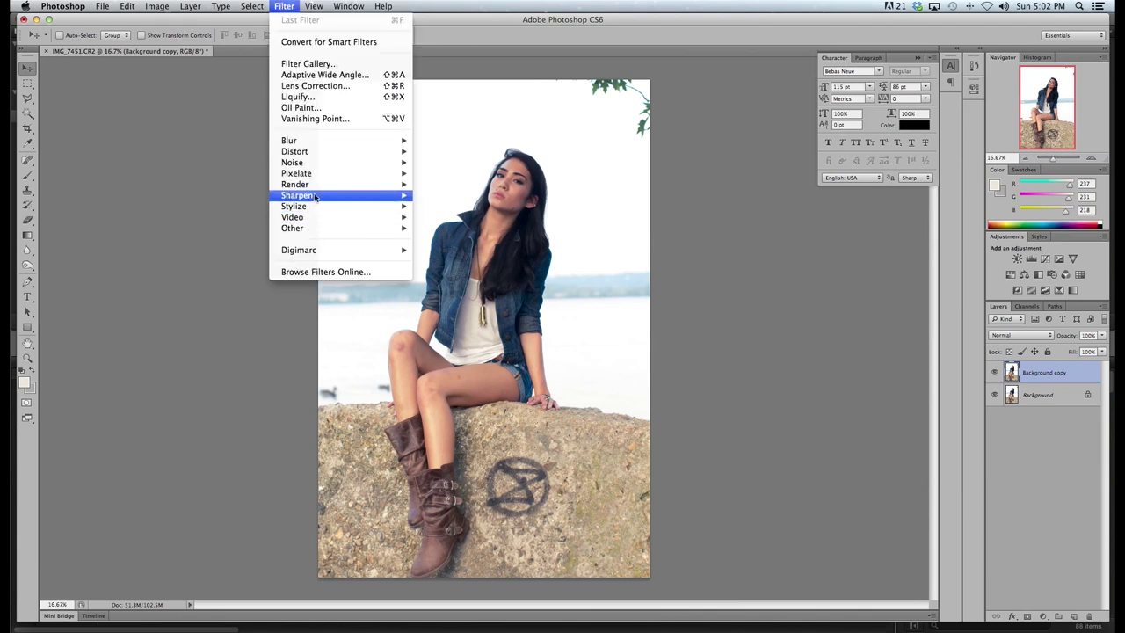
mouse_move(378, 196)
left_click(456, 241)
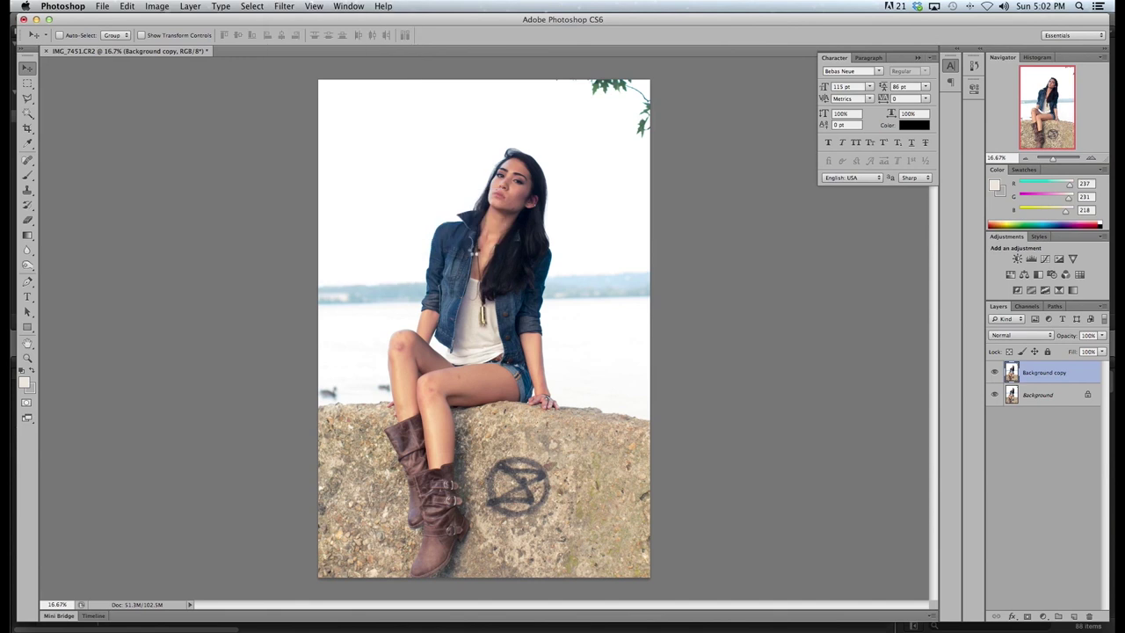
key("super+alt+f")
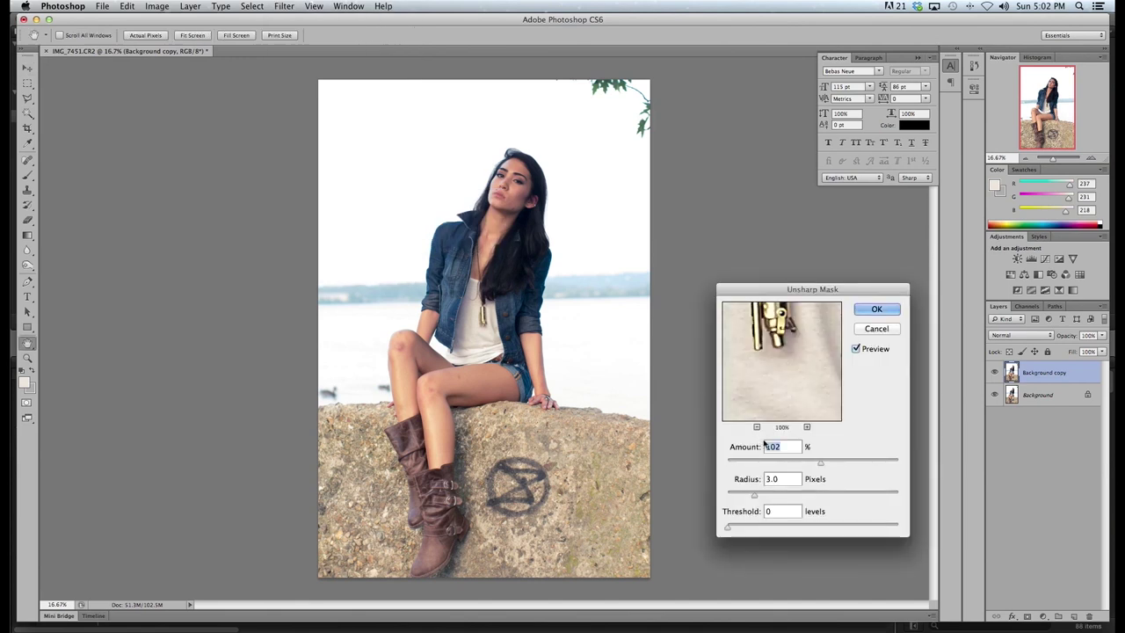
left_click_drag(753, 498, 744, 497)
left_click(862, 350)
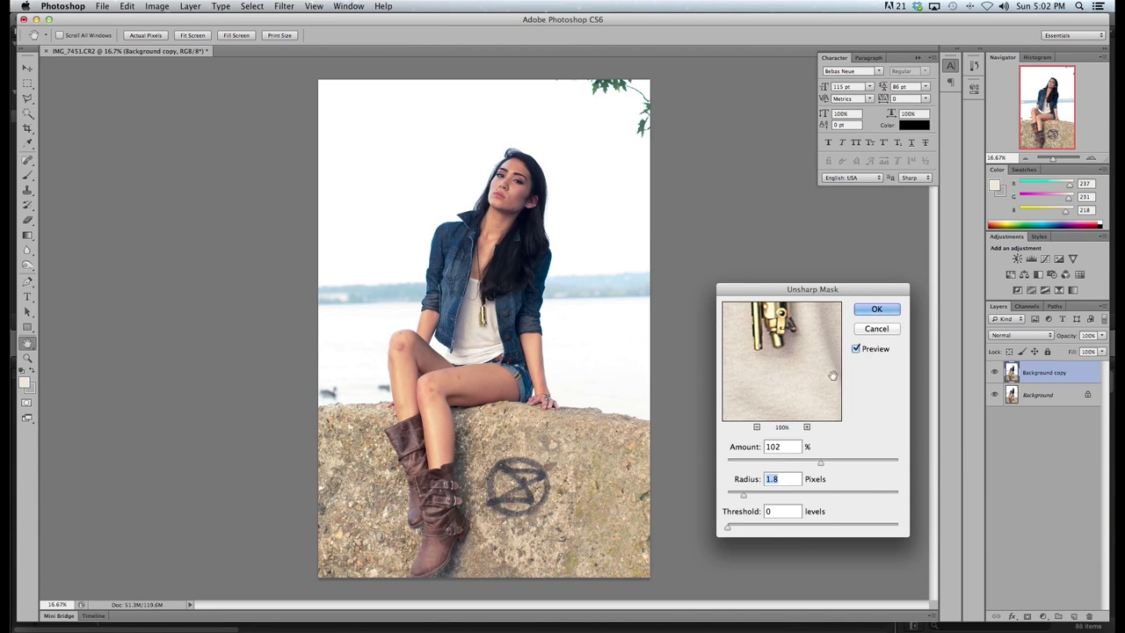
left_click(856, 349)
left_click(856, 349)
left_click(877, 311)
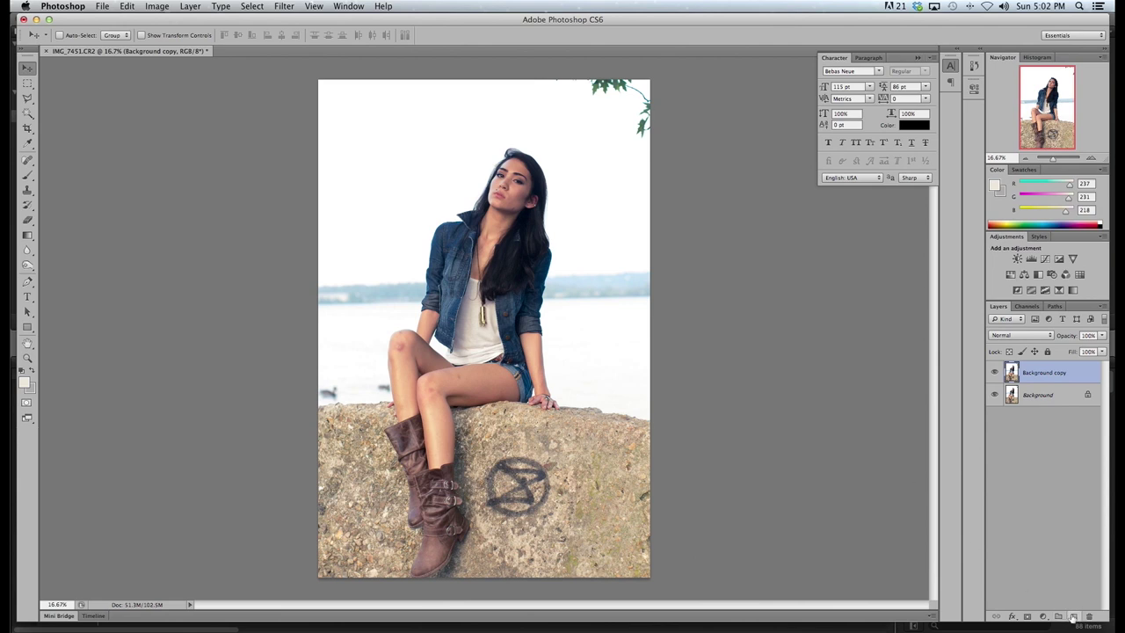
Zoom in on the legs and add an empty Layer 1 for retouching
left_click(1091, 156)
left_click(1091, 157)
left_click(1091, 157)
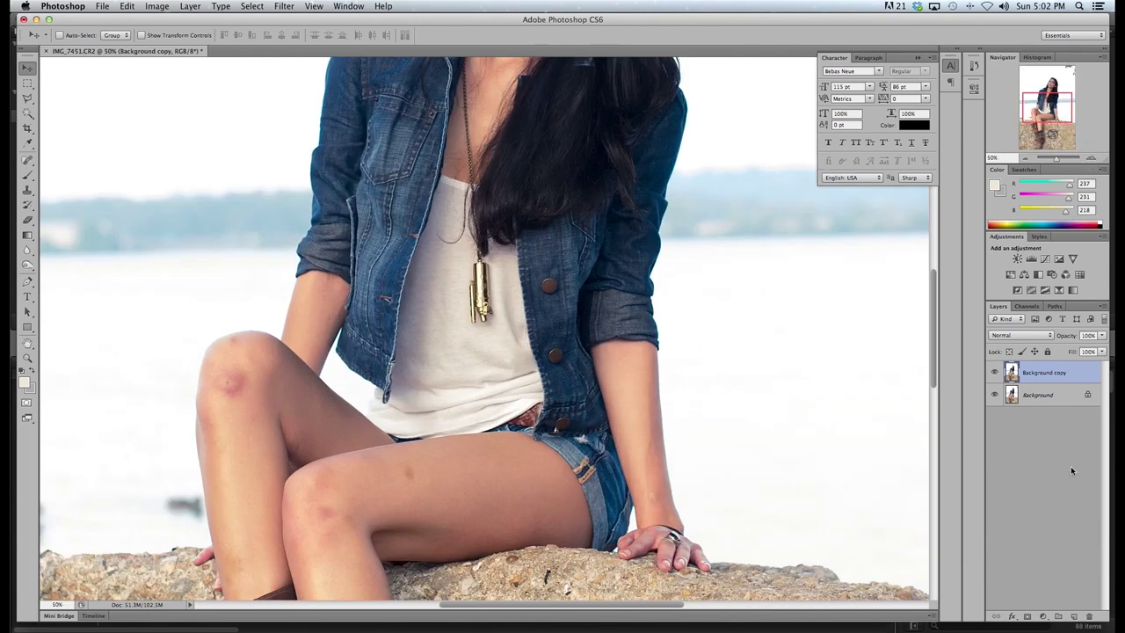
left_click(1075, 617)
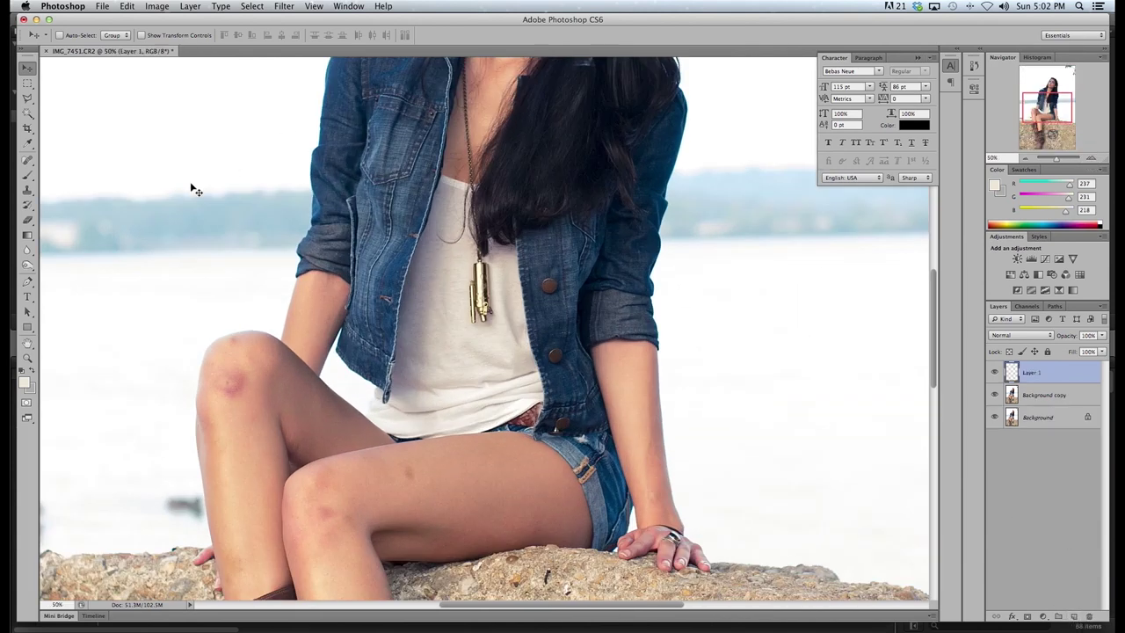
Test the Clone Stamp with Current Layer sampling, then set Sample to Current & Below
left_click(28, 191)
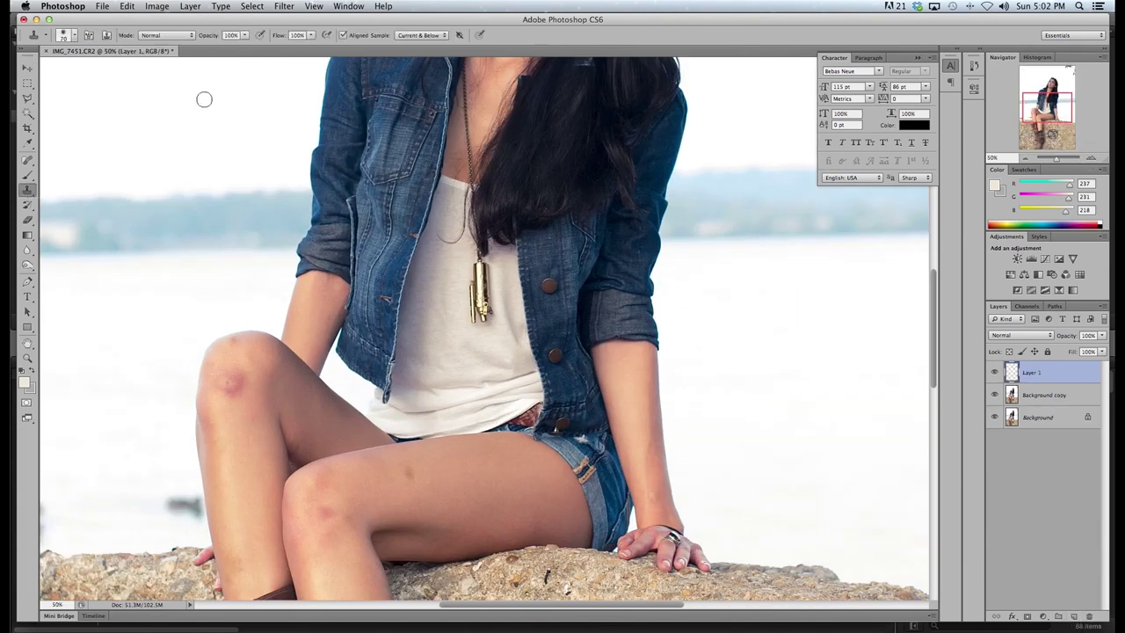
left_click(438, 36)
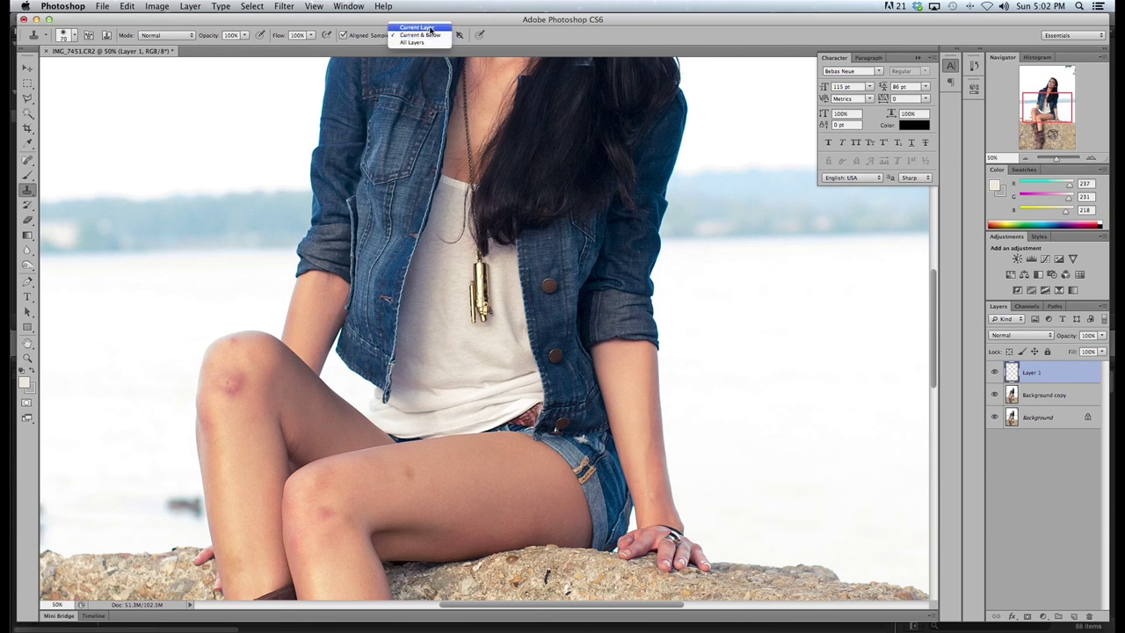
left_click(430, 29)
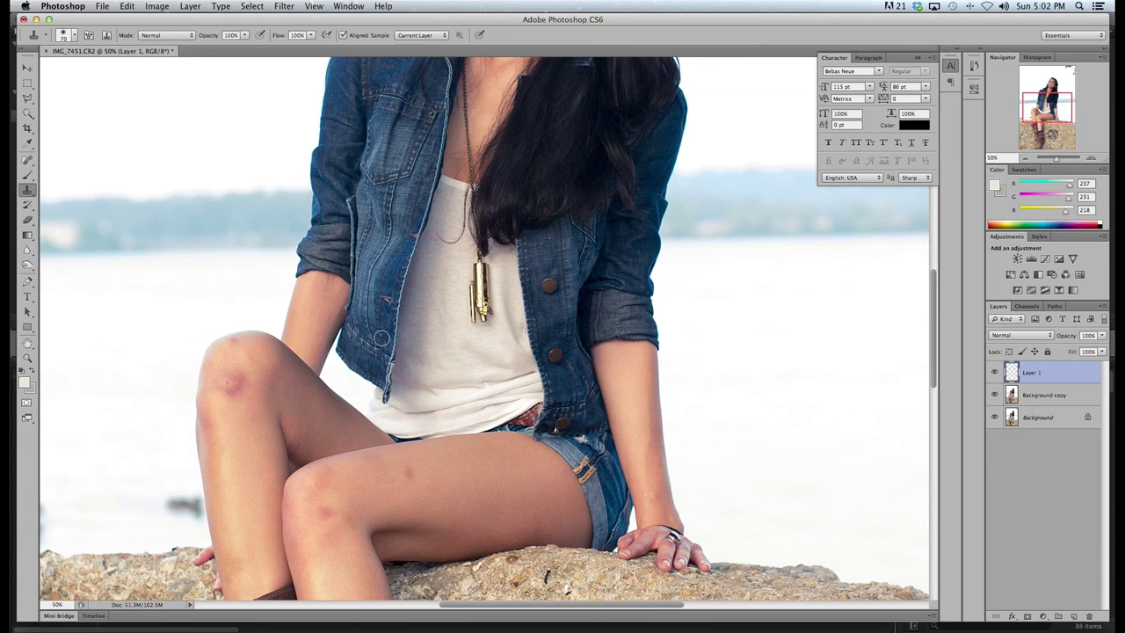
left_click(275, 358, "alt")
mouse_move(234, 378)
left_mouse_down()
mouse_move(251, 397)
mouse_move(219, 387)
mouse_move(249, 376)
left_mouse_up()
left_click(401, 35)
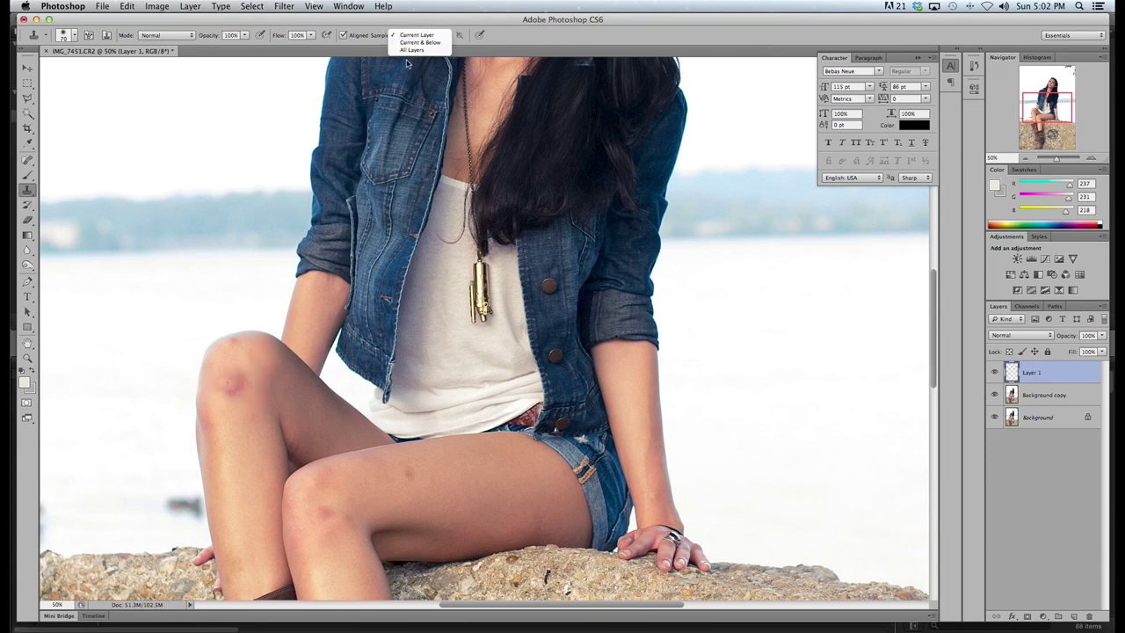
left_click(413, 46)
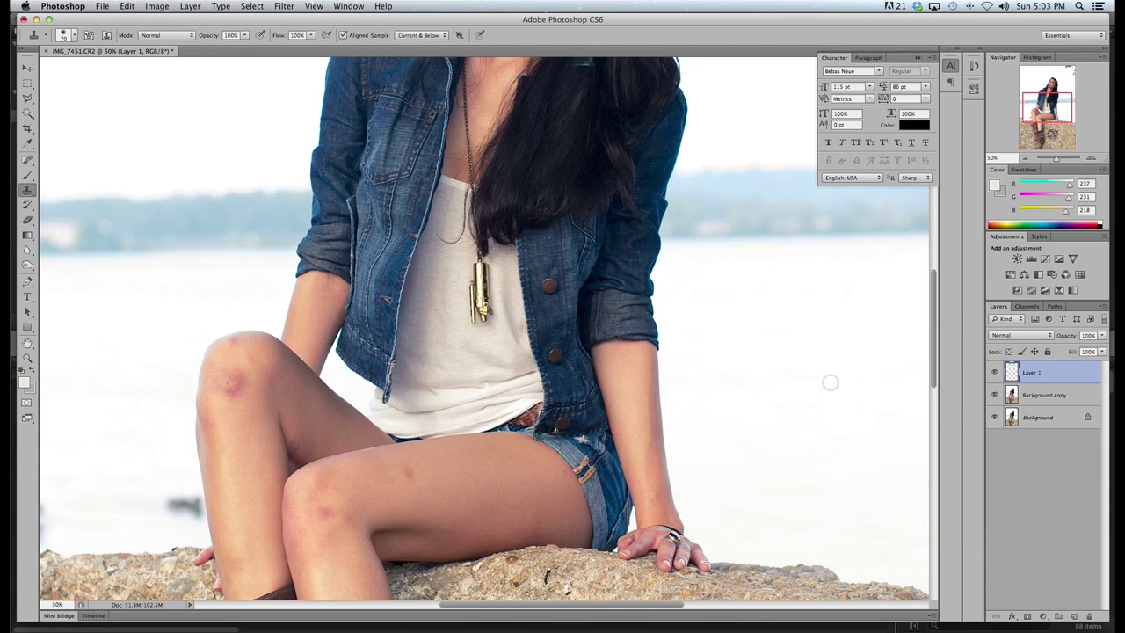
Reselect Layer 1 and zoom in to 183% on the bruised knee
left_click(1051, 400)
left_click(1052, 376)
scroll(227, 390, "up", 3)
scroll(228, 411, "up", 2)
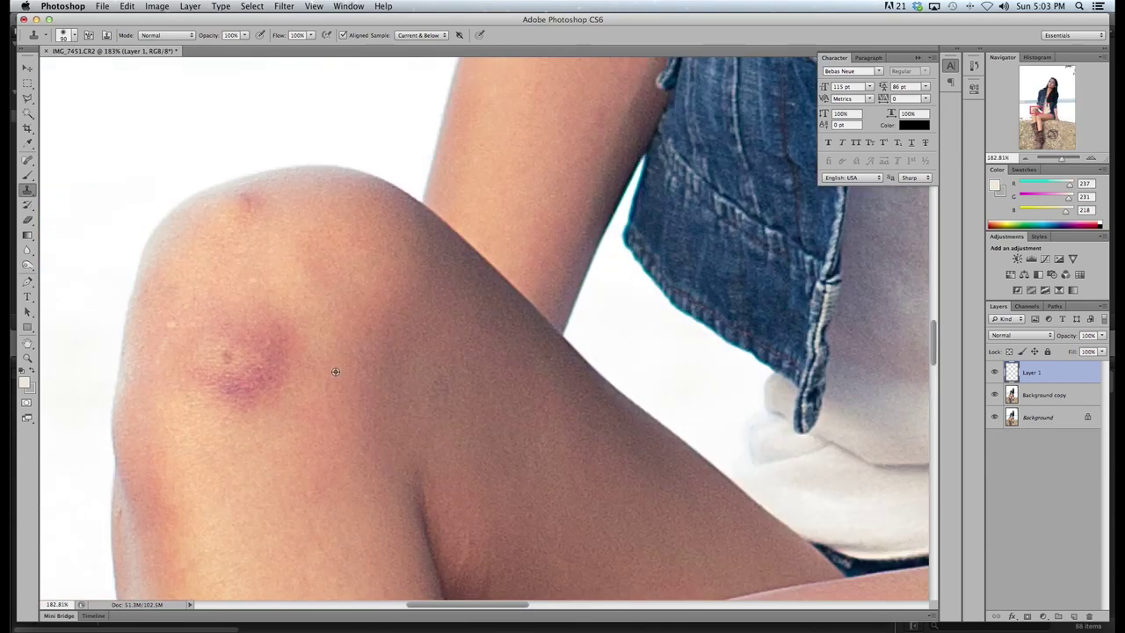
Spot-heal the small red blemish on the knee
left_click(281, 287, "alt")
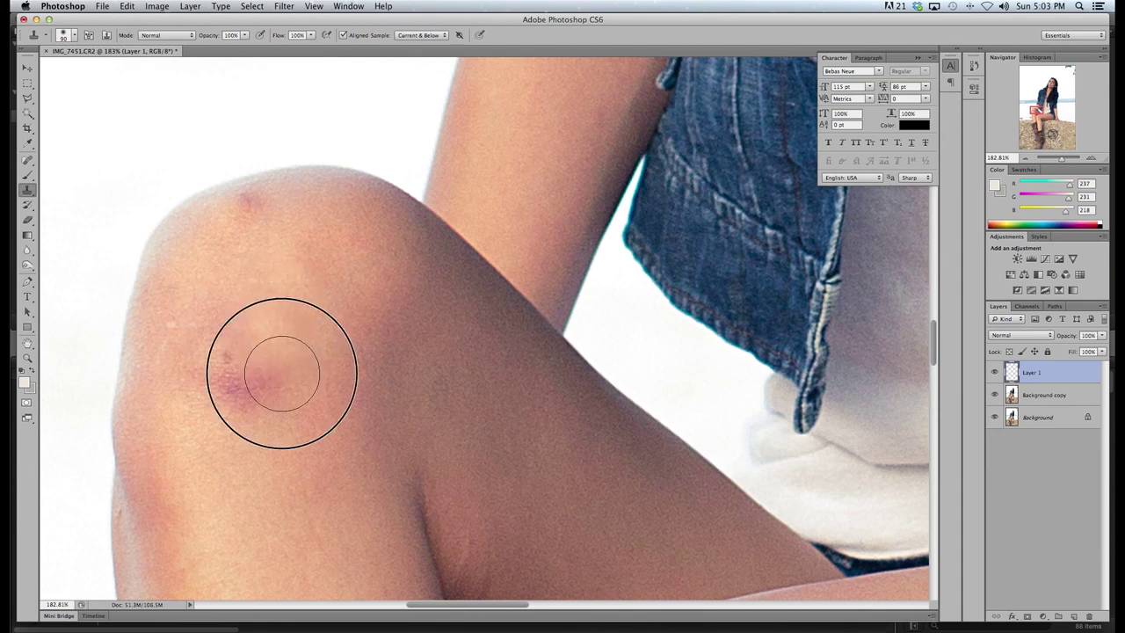
left_click(27, 161)
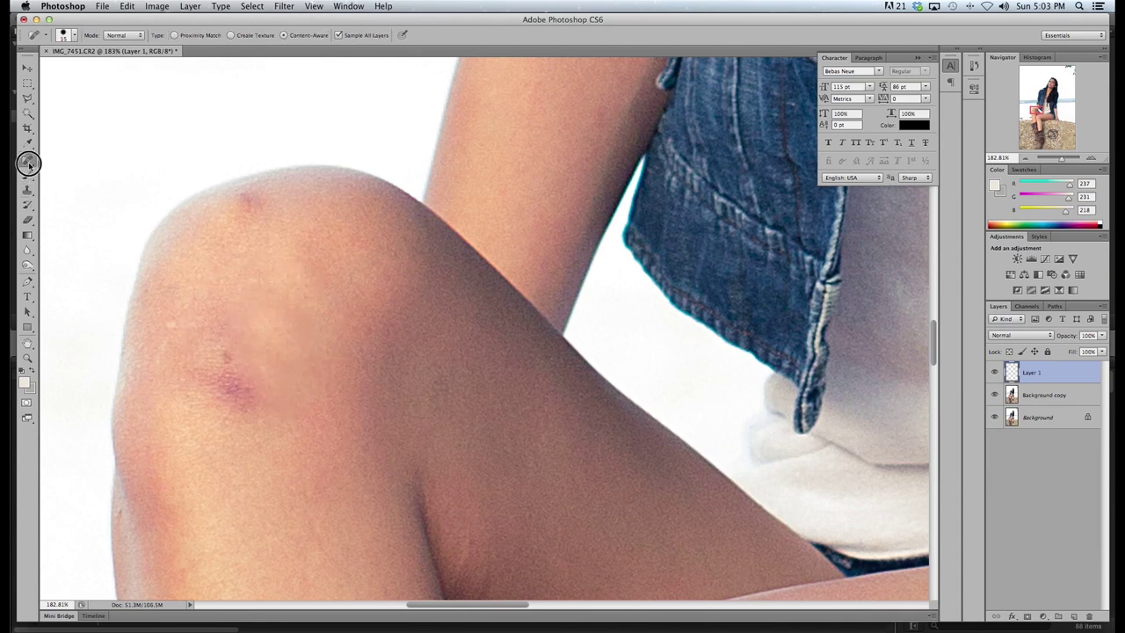
left_click(101, 162)
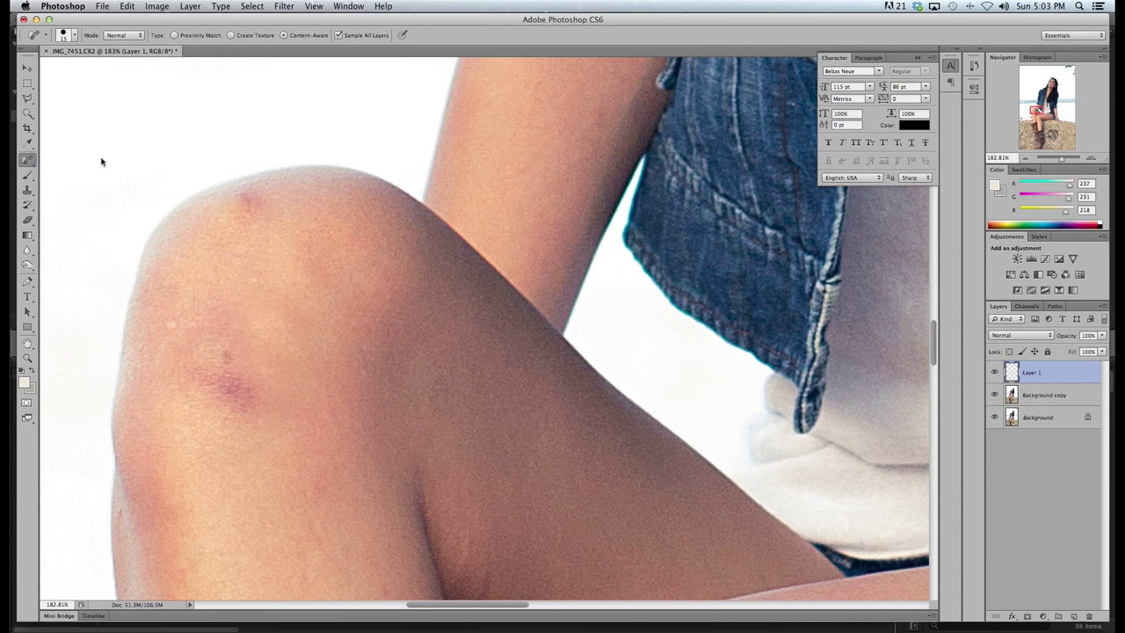
left_click(247, 202)
Clone clean skin over the knee's purple bruise and dark spot
left_click(28, 190)
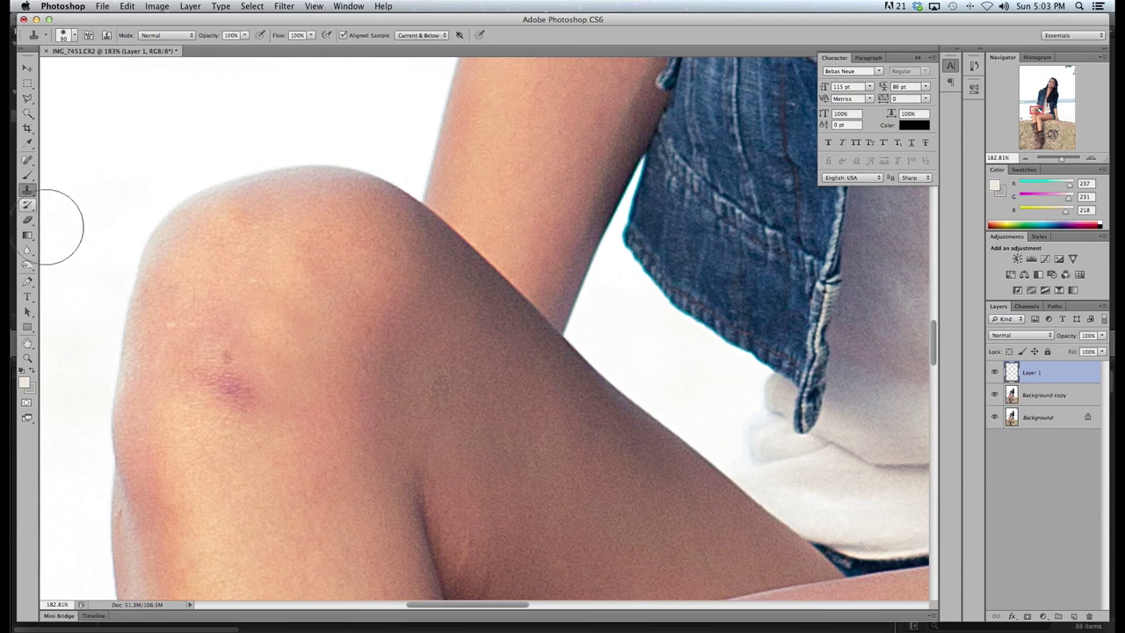
left_click(182, 327, "alt")
left_click(214, 372)
left_click_drag(214, 372, 276, 392)
left_click(279, 375)
mouse_move(213, 369)
left_mouse_down()
mouse_move(271, 395)
mouse_move(255, 396)
left_mouse_up()
left_click(261, 326, "alt")
left_click_drag(251, 352, 255, 379)
left_click(302, 369, "alt")
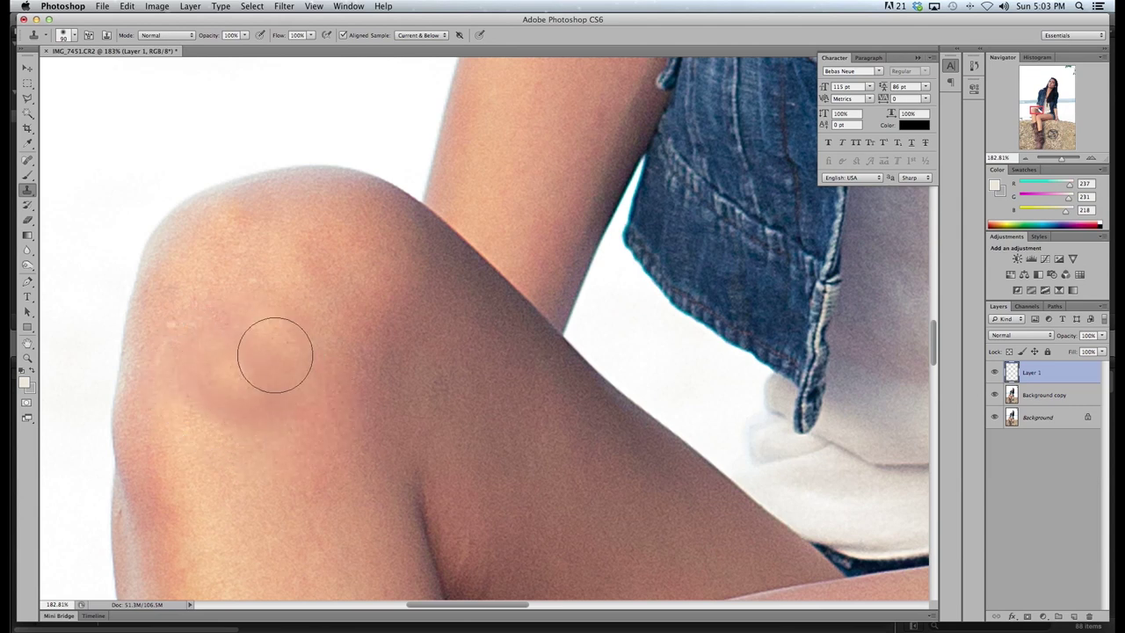
key("ctrl+alt+z")
key("ctrl+alt+z")
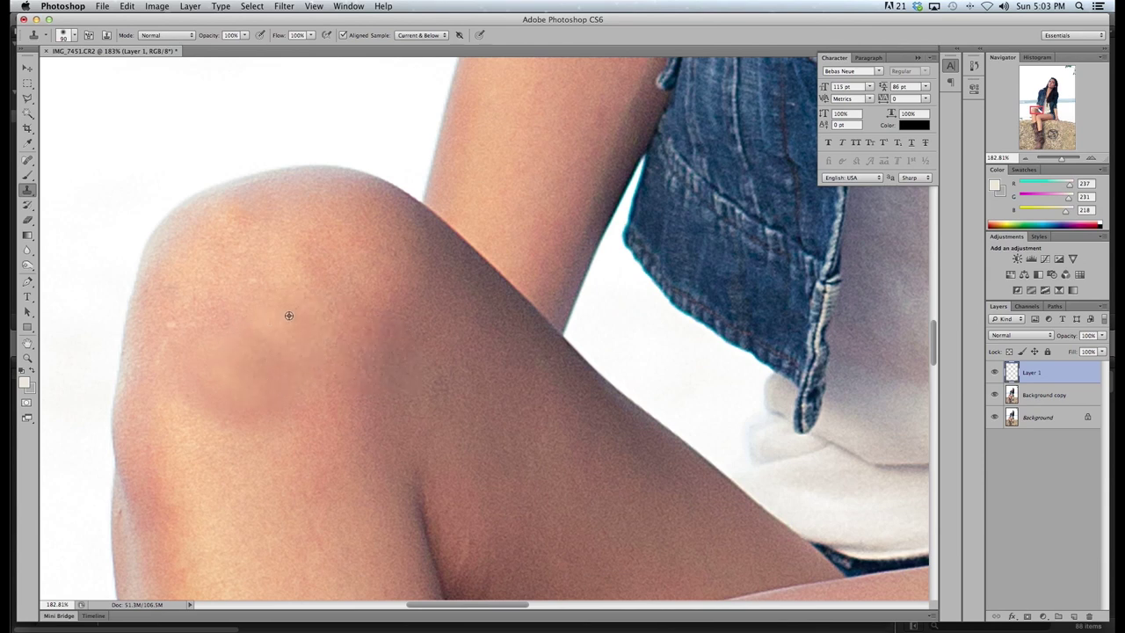
left_click_drag(202, 394, 246, 434)
Lower clone opacity to 34% and lightly clone over the remaining knee bruise
left_click_drag(245, 36, 209, 51)
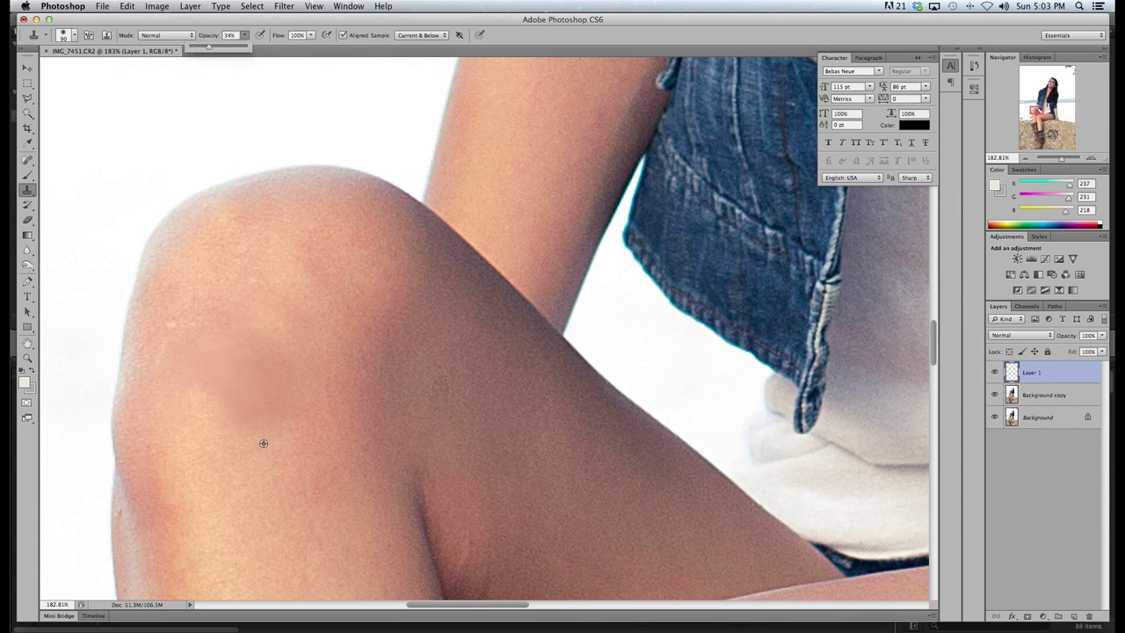
left_click(253, 389)
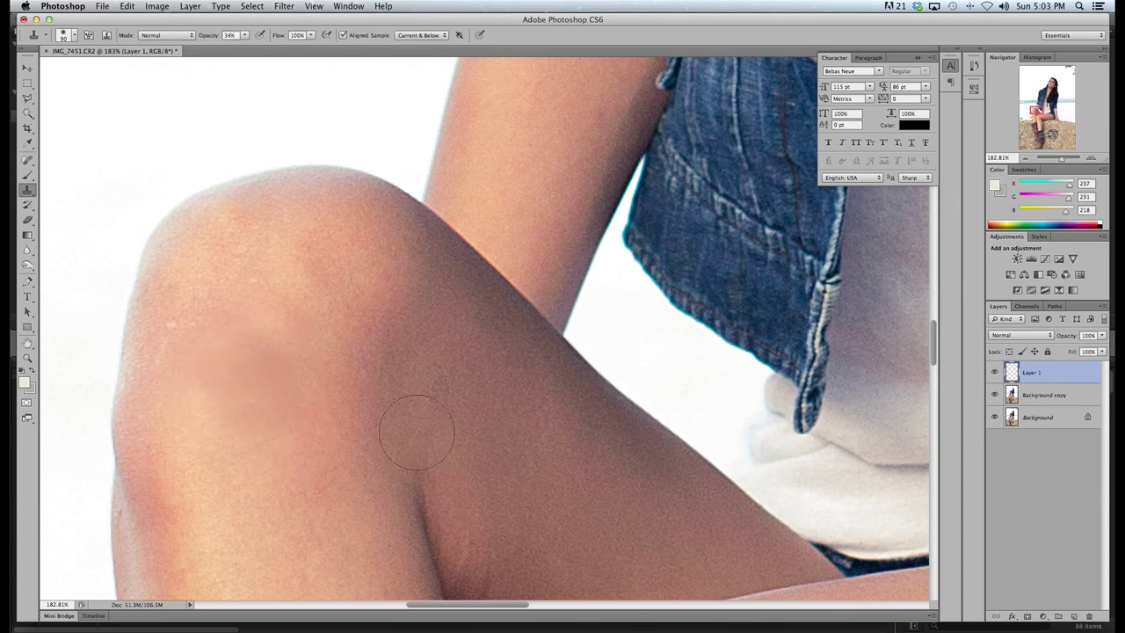
left_click(244, 356)
left_click(196, 329, "alt")
left_click(234, 359)
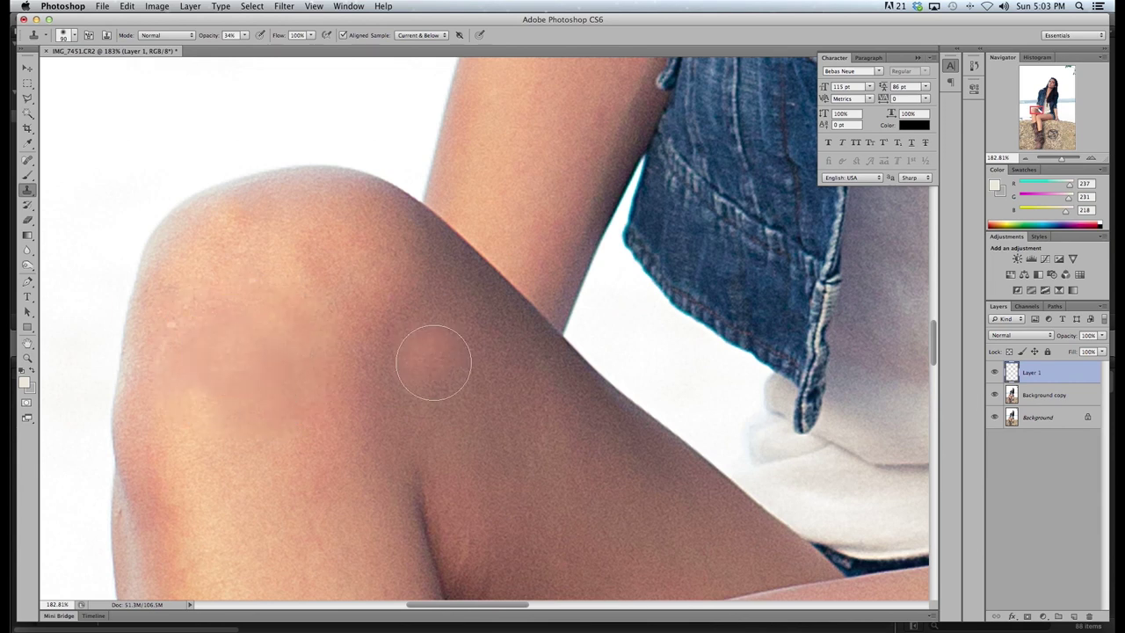
Clone away the red blotch on the other knee and the dark blemish on the thigh
scroll(443, 355, "down", 10)
scroll(444, 355, "down", 5)
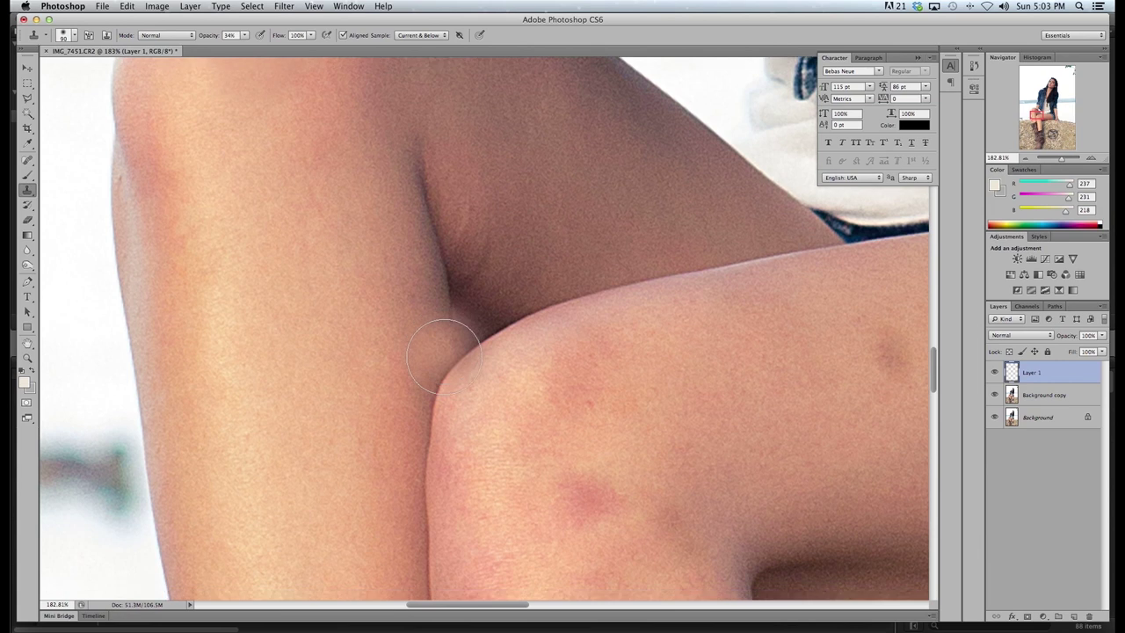
left_click(562, 365, "alt")
left_click(584, 415)
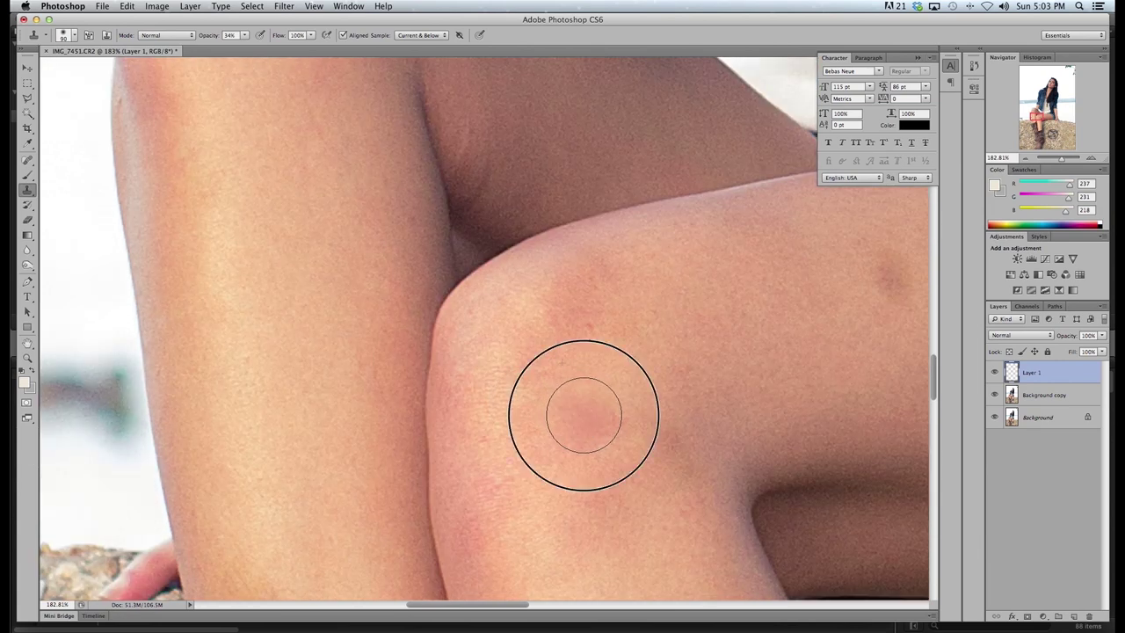
left_click(592, 427)
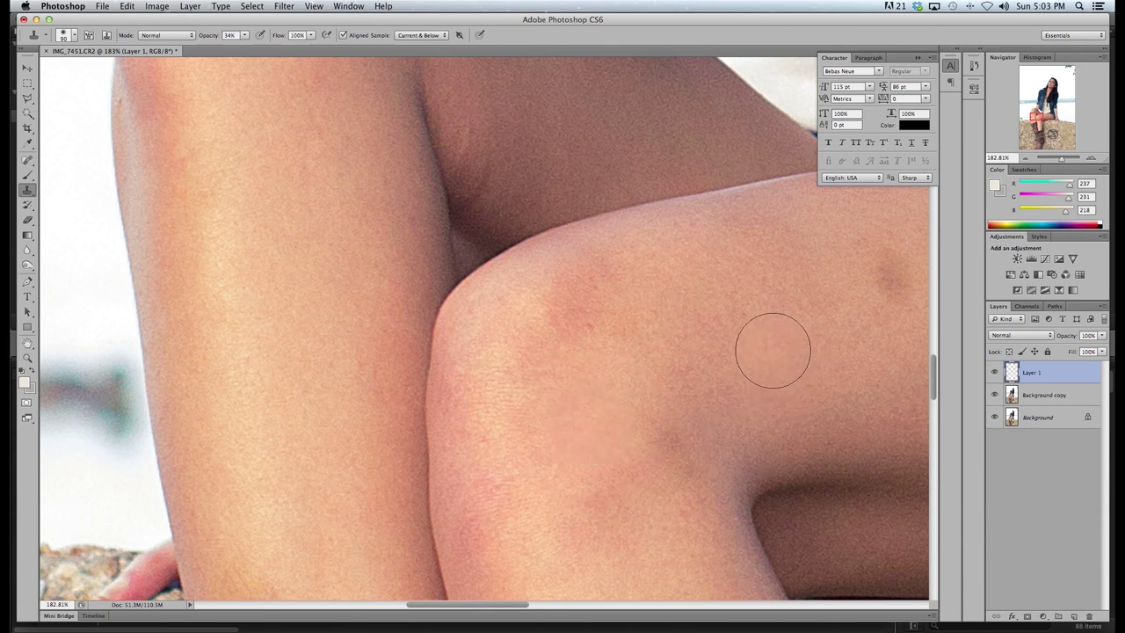
scroll(770, 347, "right", 5)
left_click(721, 276)
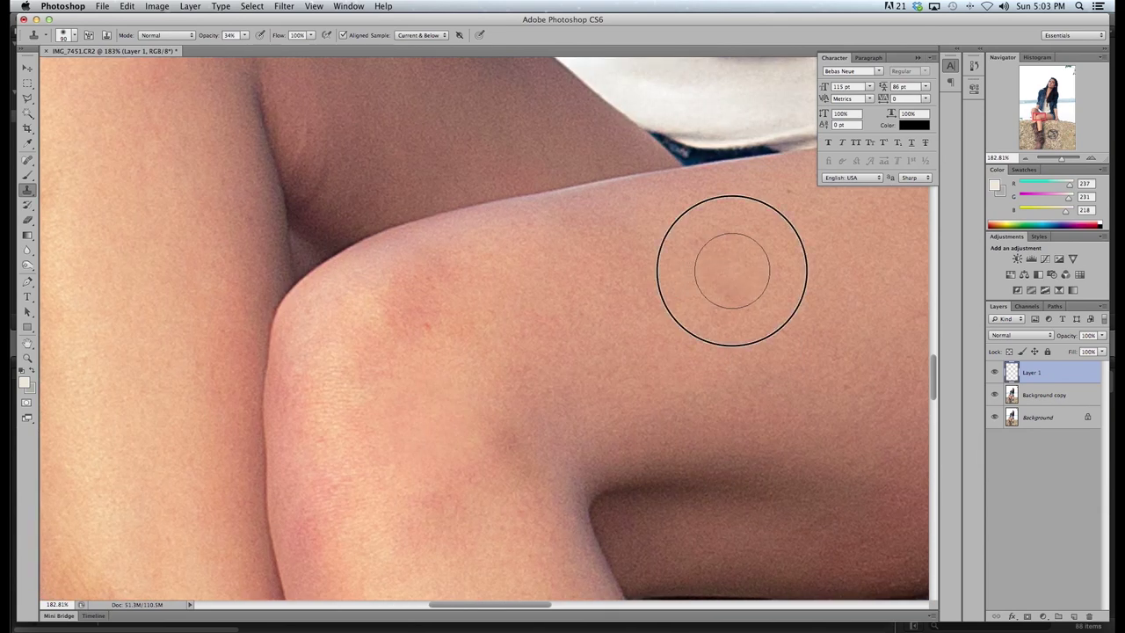
Clone over and blend the remaining spot on the knee
scroll(729, 349, "down", 5)
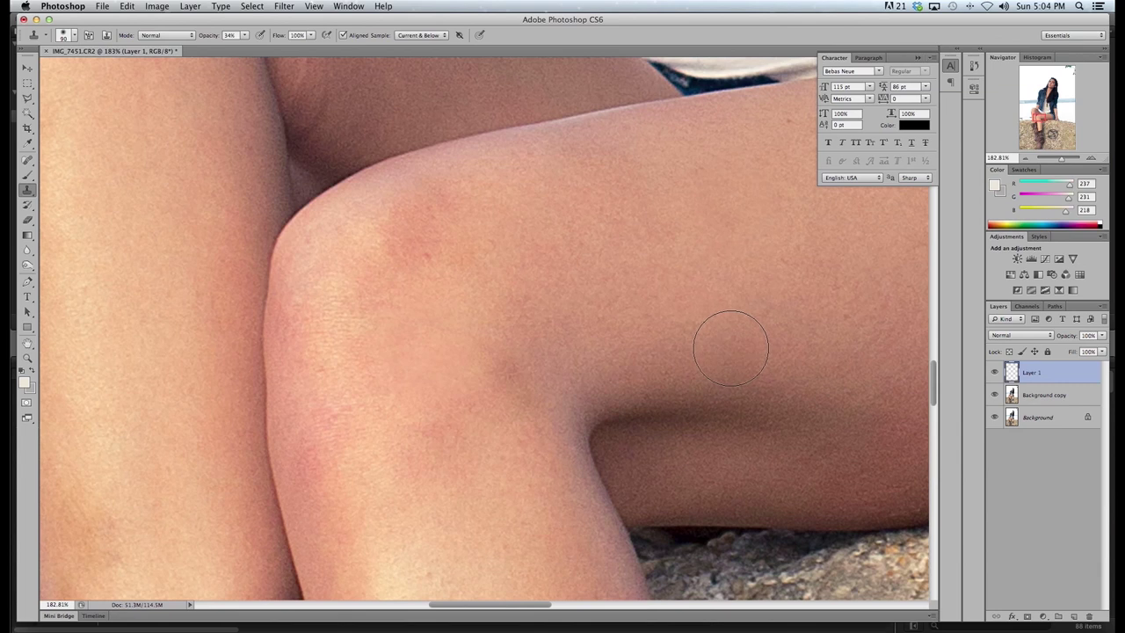
scroll(731, 349, "down", 2)
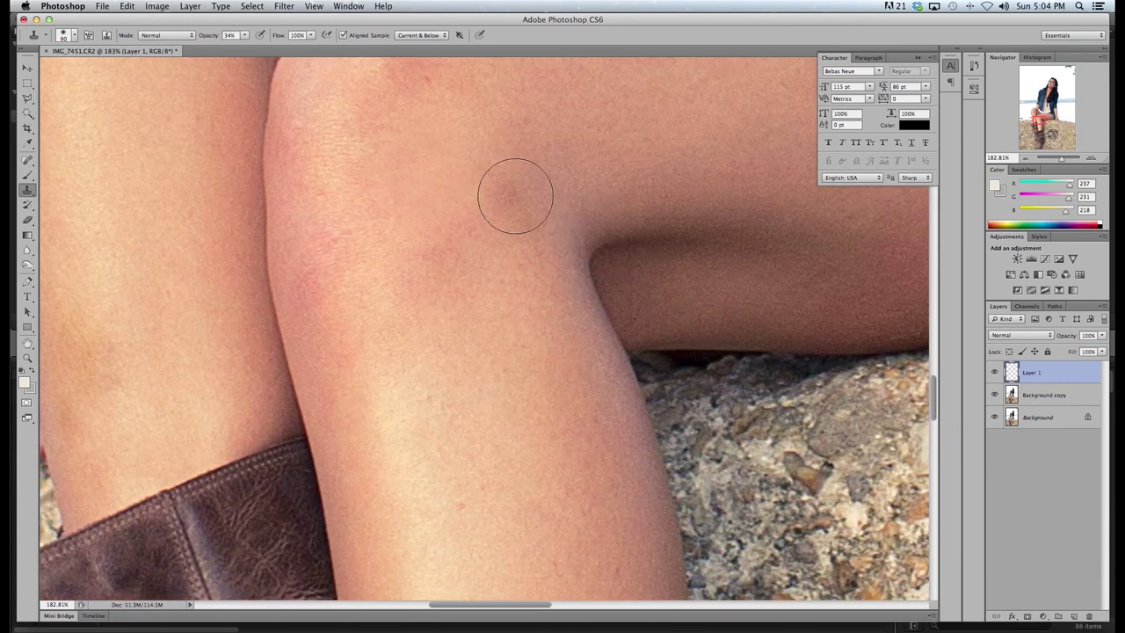
left_click(508, 286, "alt")
left_click(515, 211)
left_click(502, 281, "alt")
mouse_move(514, 231)
left_mouse_down()
mouse_move(512, 173)
mouse_move(512, 204)
left_mouse_up()
At 200% zoom, clone blemishes off the lower leg above the boot, then zoom back to 50%
scroll(515, 272, "down", 5)
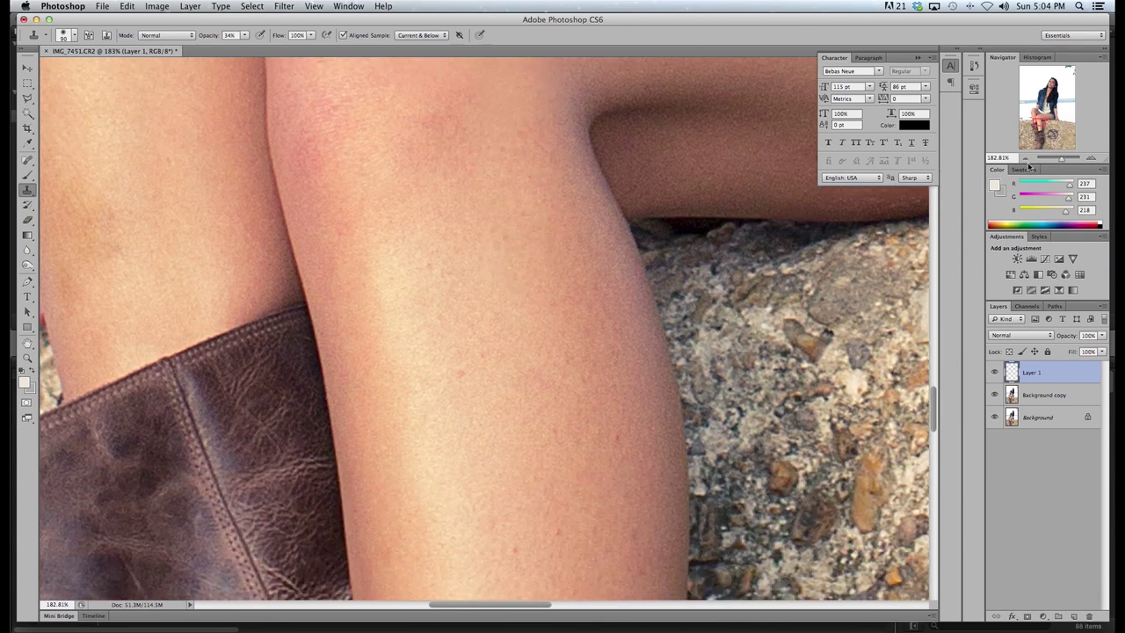
left_click(1027, 156)
left_click(1028, 156)
left_click(1028, 156)
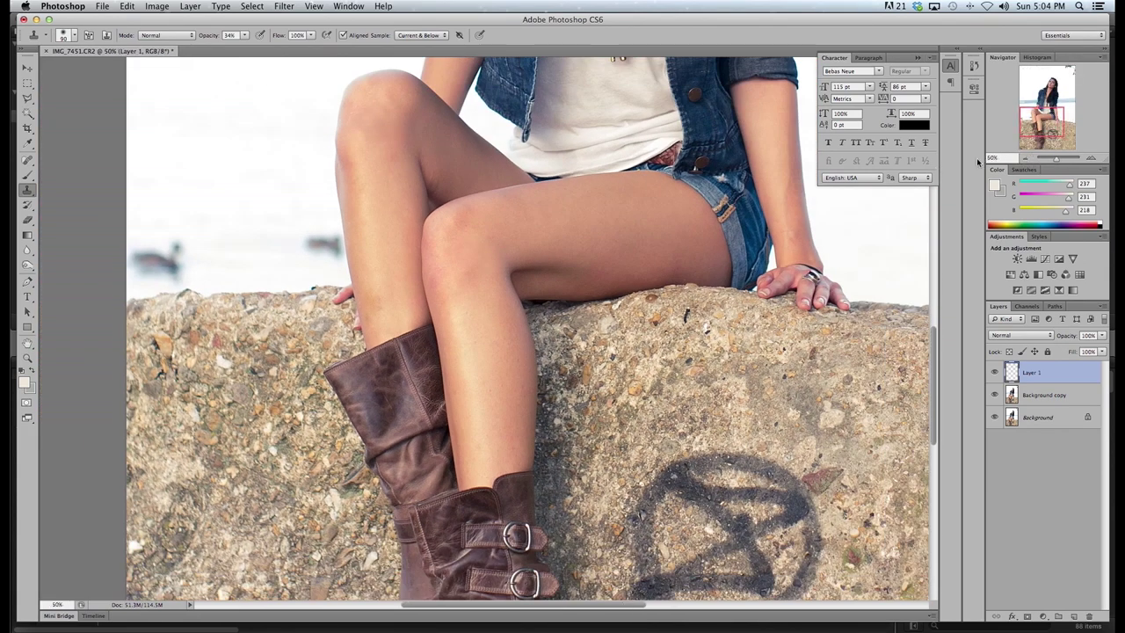
left_click(1092, 159)
left_click(1092, 159)
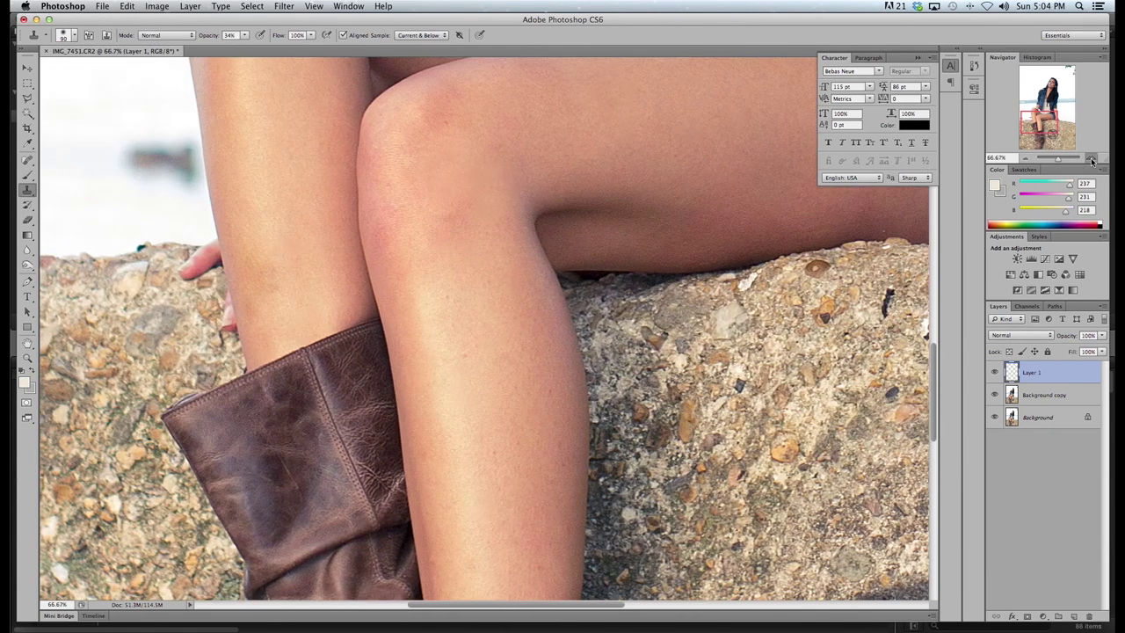
left_click(1092, 160)
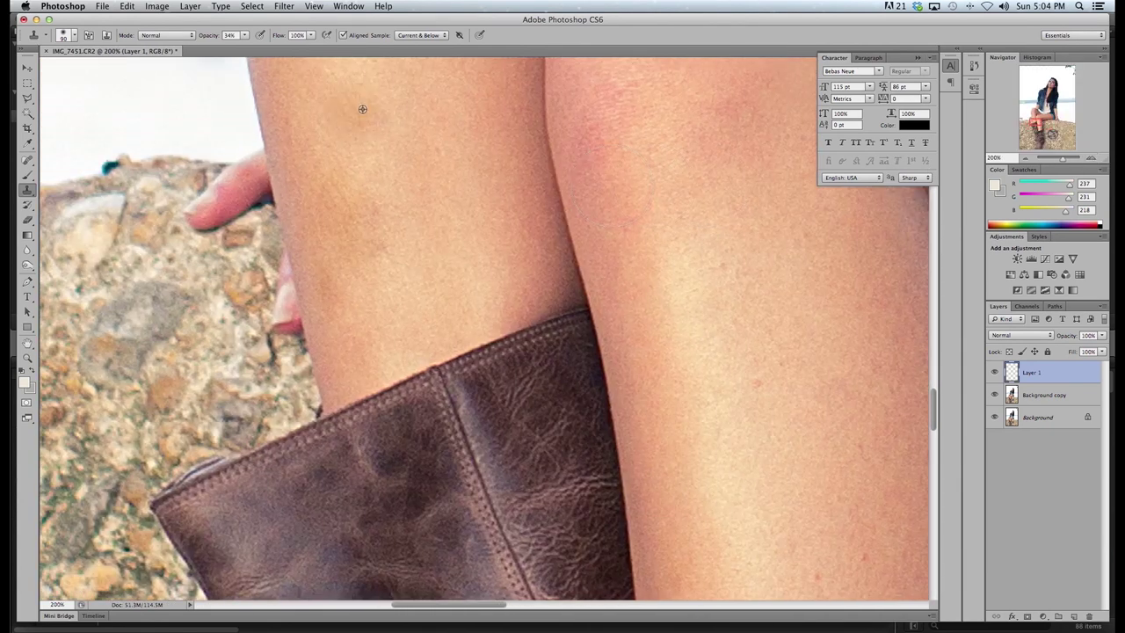
left_click_drag(343, 224, 346, 257)
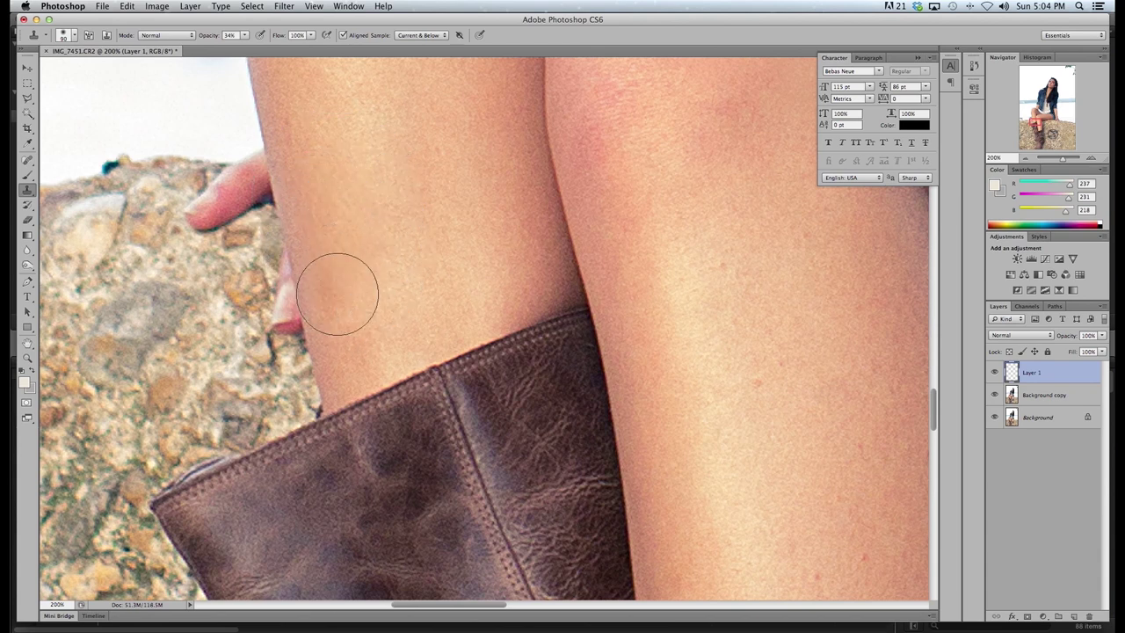
left_click_drag(347, 291, 339, 271)
left_click(1027, 158)
left_click(1027, 158)
left_click(1027, 158)
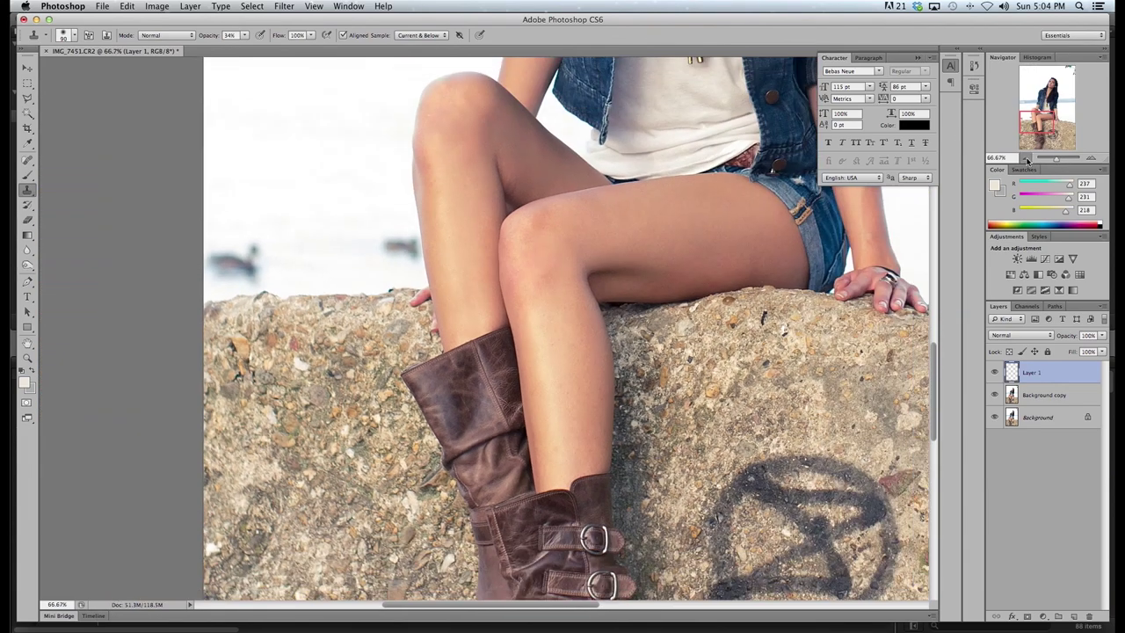
left_click_drag(1053, 112, 1061, 85)
left_click(1027, 158)
left_click(1027, 158)
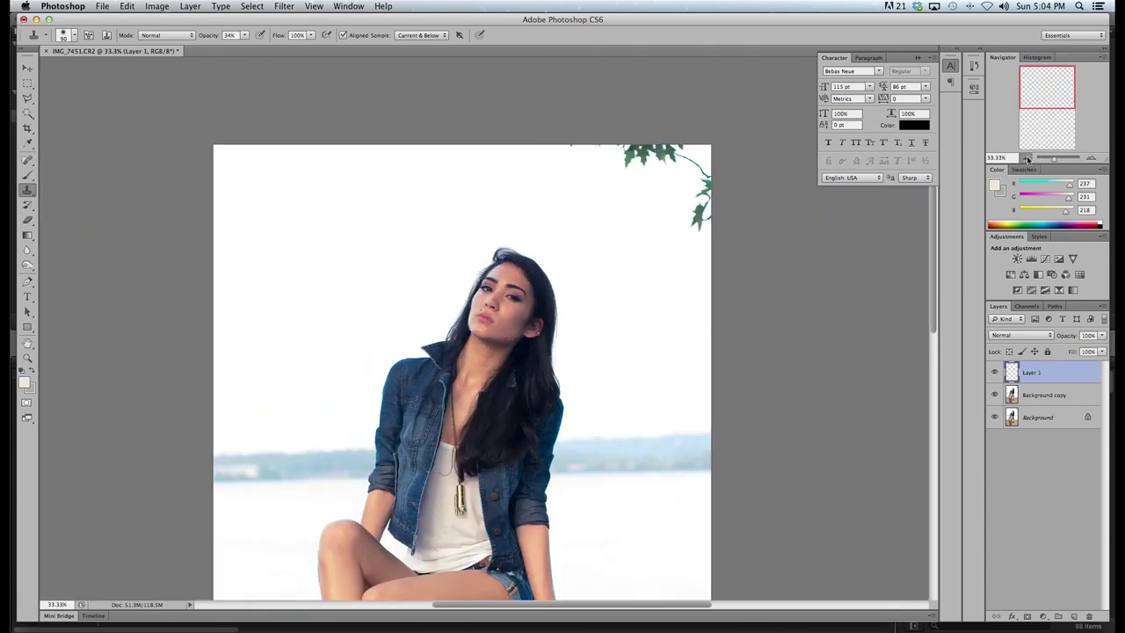
scroll(755, 346, "down", 5)
left_click(995, 373)
scroll(712, 361, "down", 1)
left_click(996, 372)
left_click(995, 373)
left_click(995, 373)
left_click(995, 373)
left_click(995, 373)
left_click(995, 373)
left_click(995, 372)
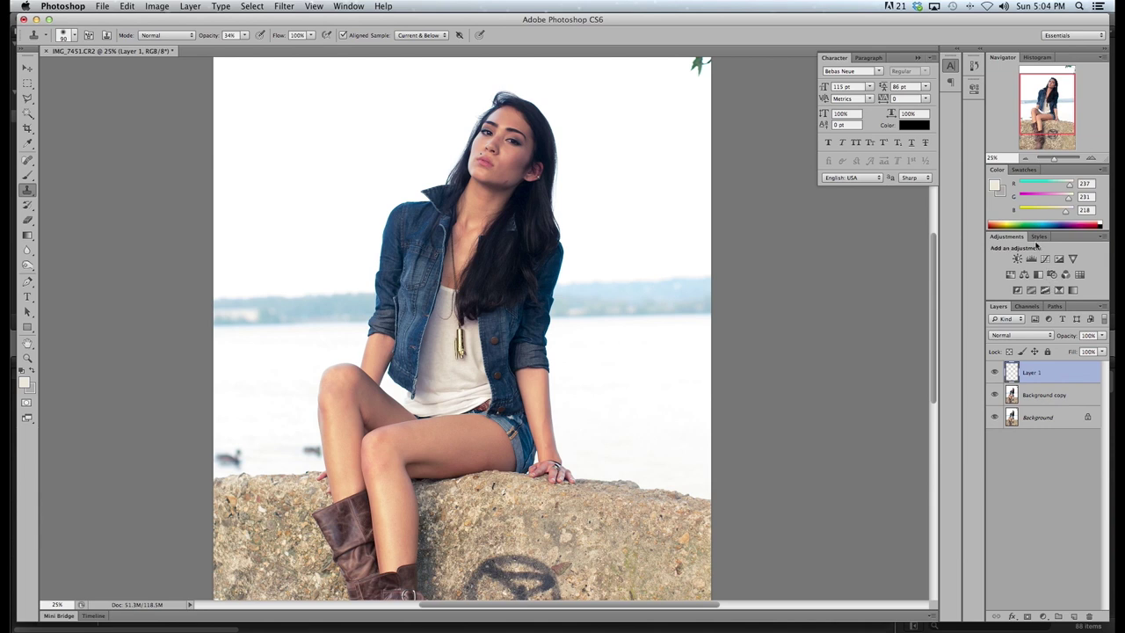
left_click(1025, 158)
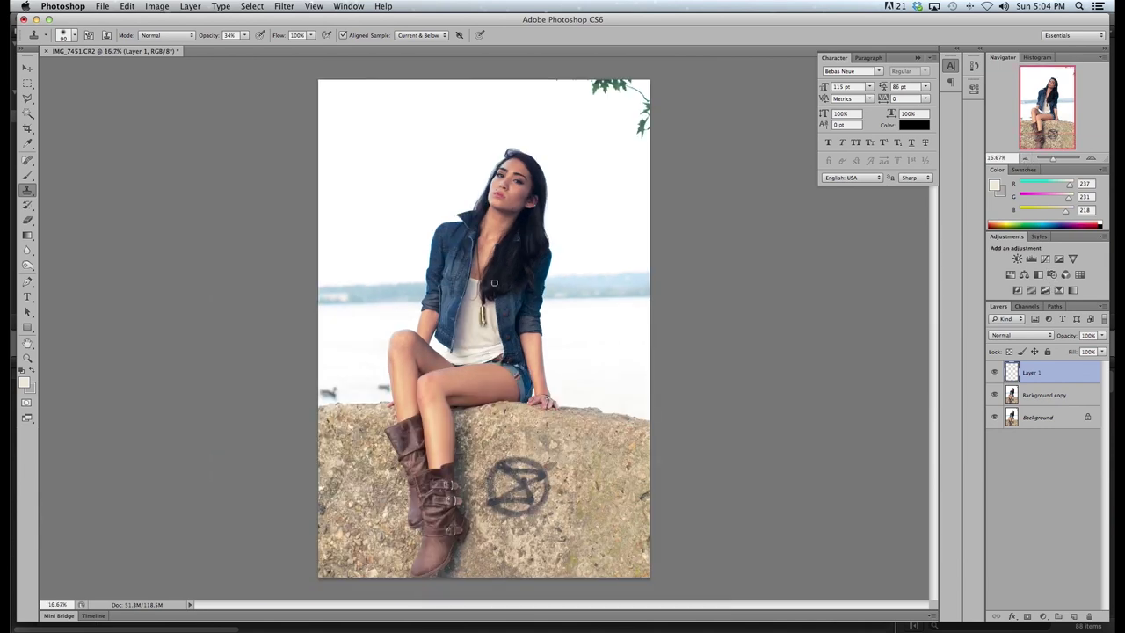
left_click(995, 373)
left_click(995, 373)
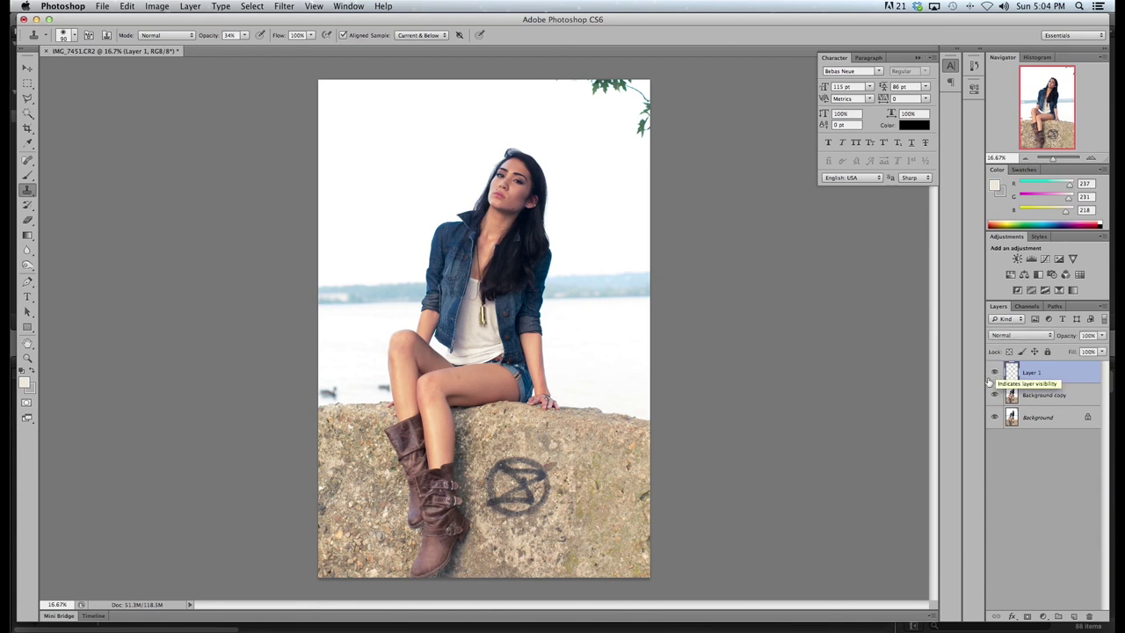
left_click(1091, 160)
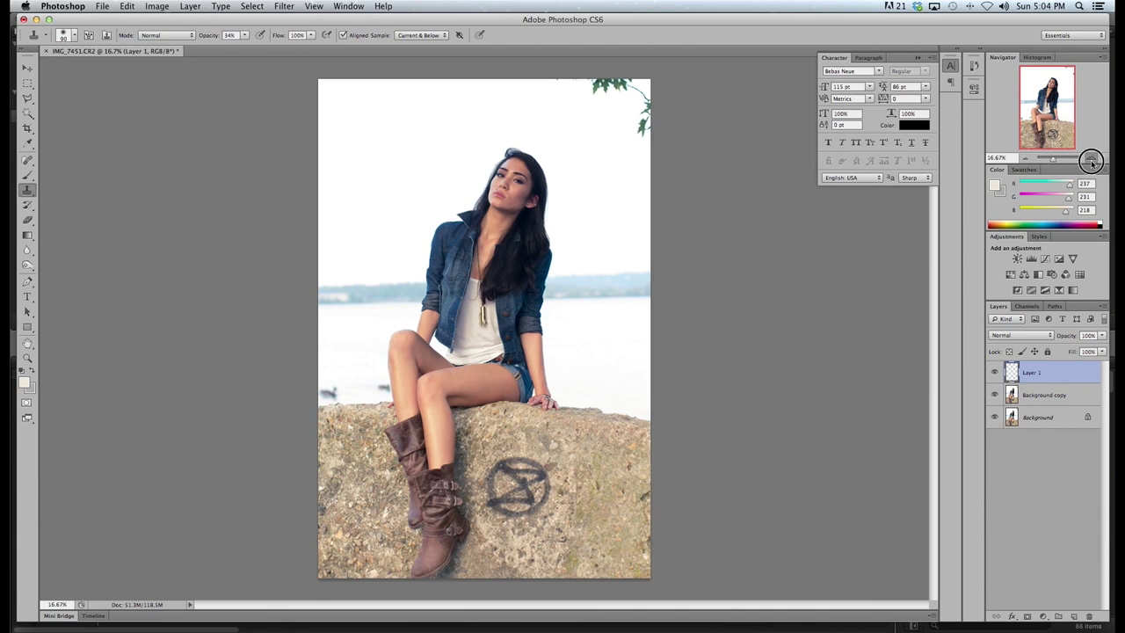
scroll(681, 271, "down", 5)
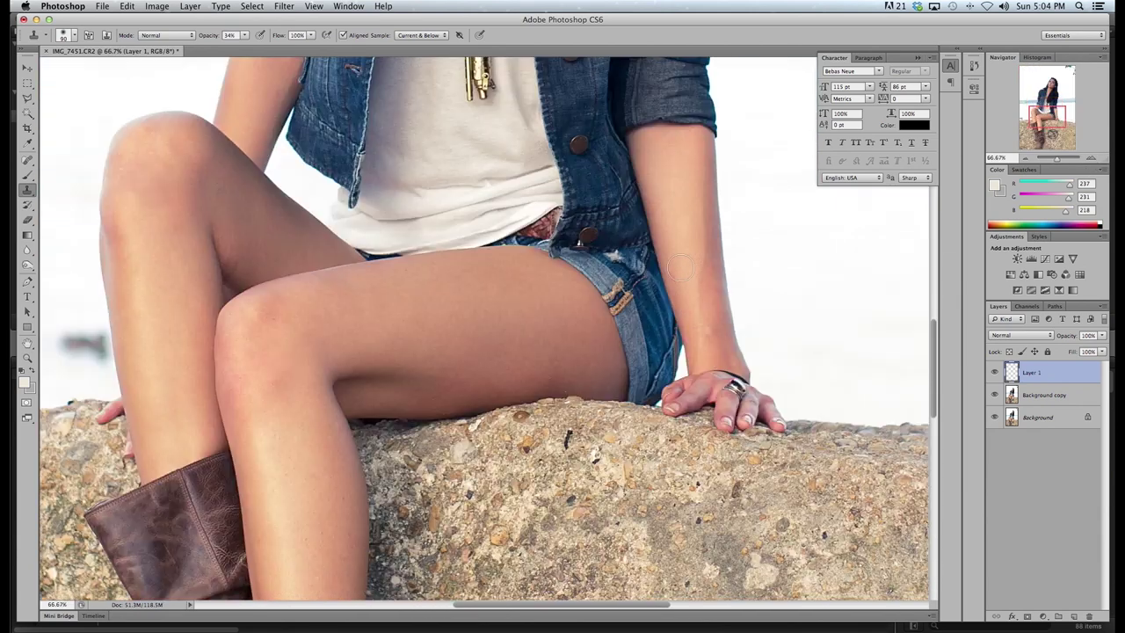
left_click(999, 158)
left_click(996, 373)
left_click(995, 373)
scroll(709, 316, "up", 2)
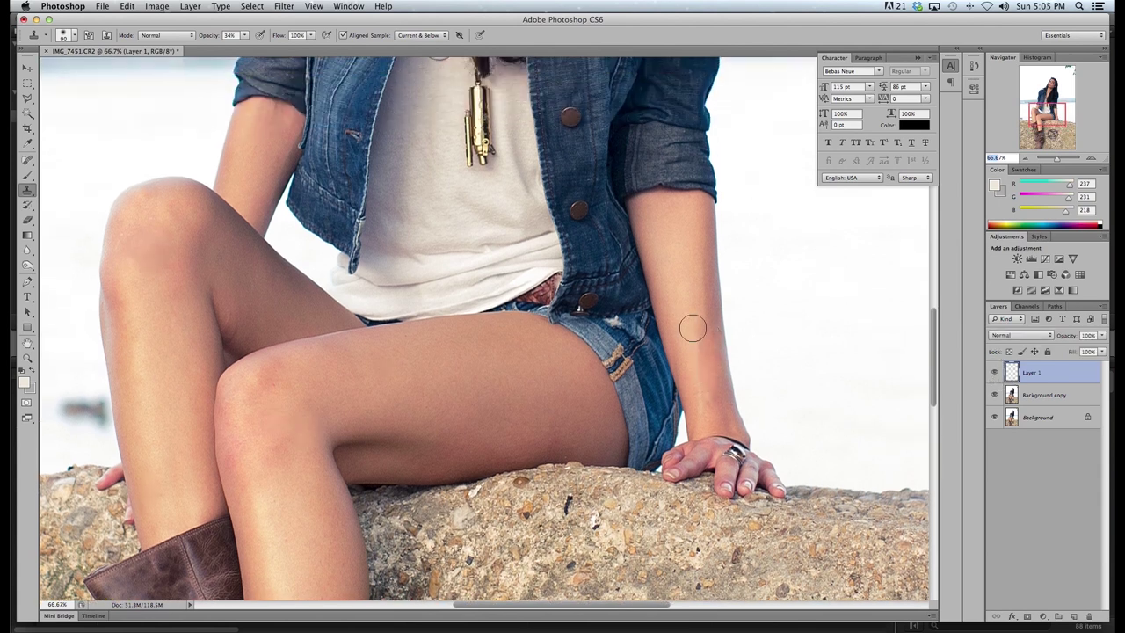
scroll(693, 327, "up", 5)
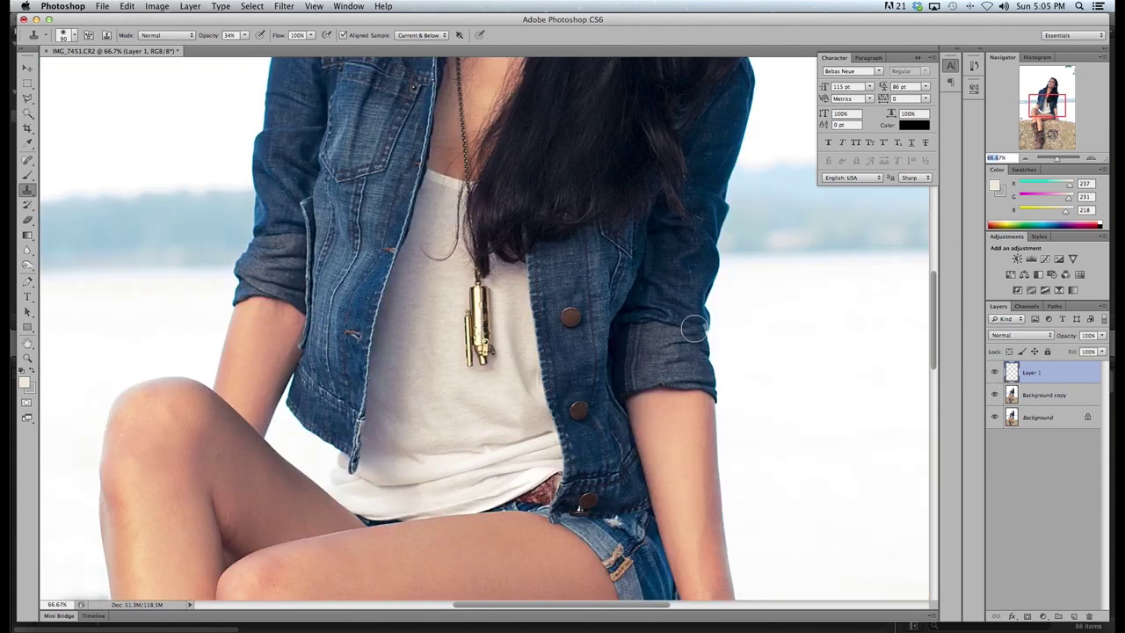
left_click(1026, 156)
left_click(1025, 157)
left_click(1025, 156)
scroll(667, 279, "up", 5)
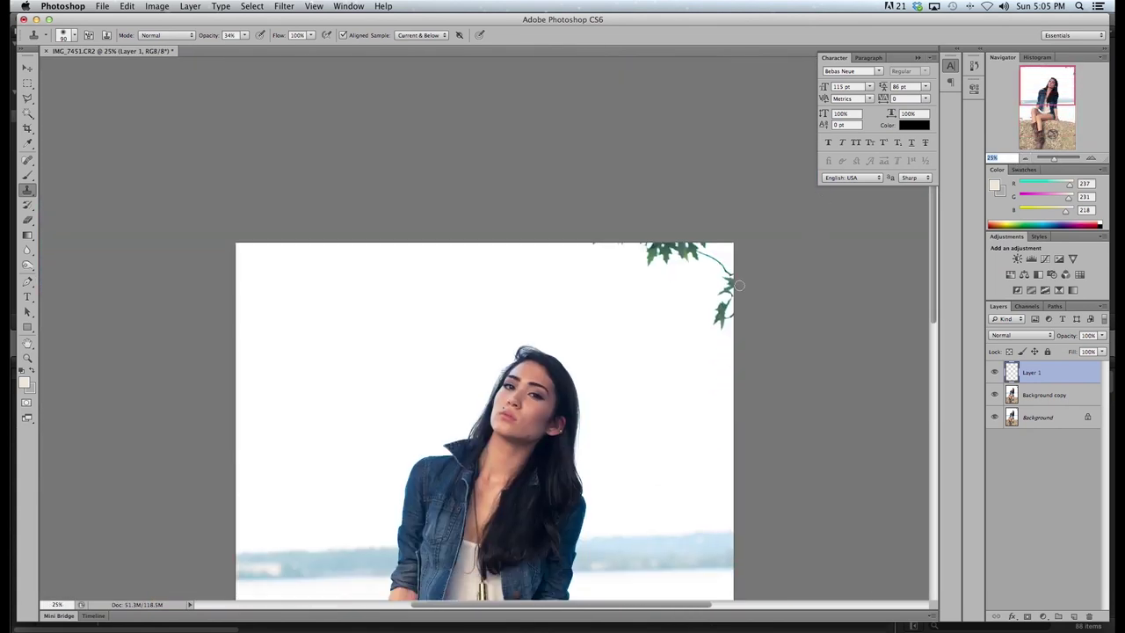
left_click(1043, 395)
Lasso the leafy branch in the top-right sky, Content-Aware fill it, and deselect
left_click(28, 97)
mouse_move(506, 232)
left_mouse_down()
mouse_move(616, 303)
mouse_move(590, 296)
mouse_move(693, 326)
mouse_move(718, 363)
left_mouse_up()
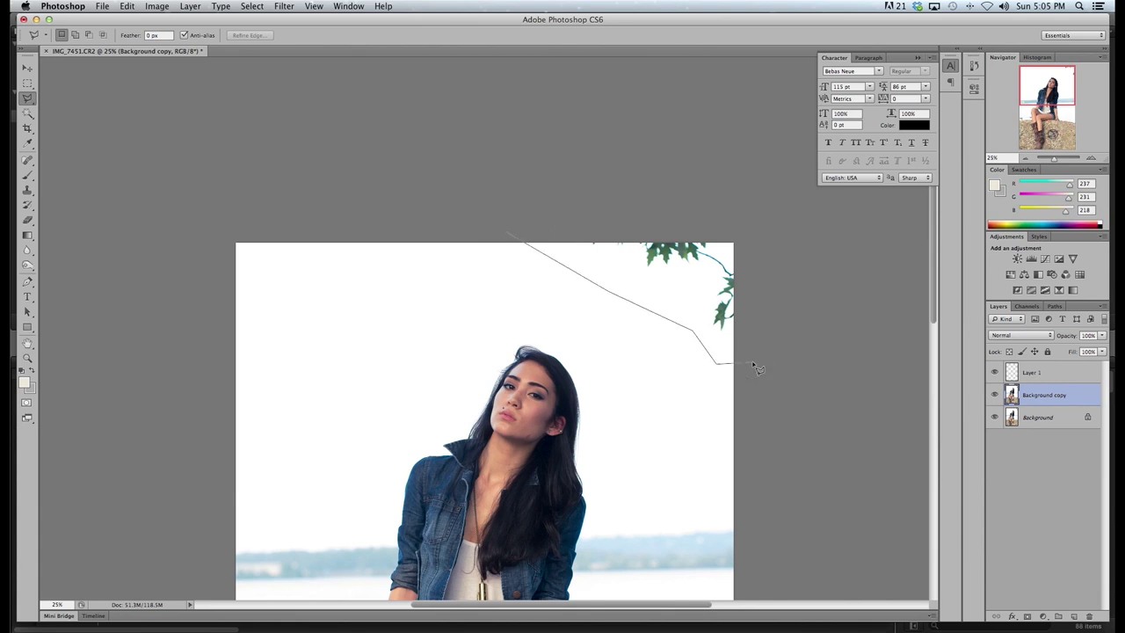
mouse_move(777, 268)
left_mouse_down()
mouse_move(736, 225)
mouse_move(507, 231)
left_mouse_up()
right_click(728, 270)
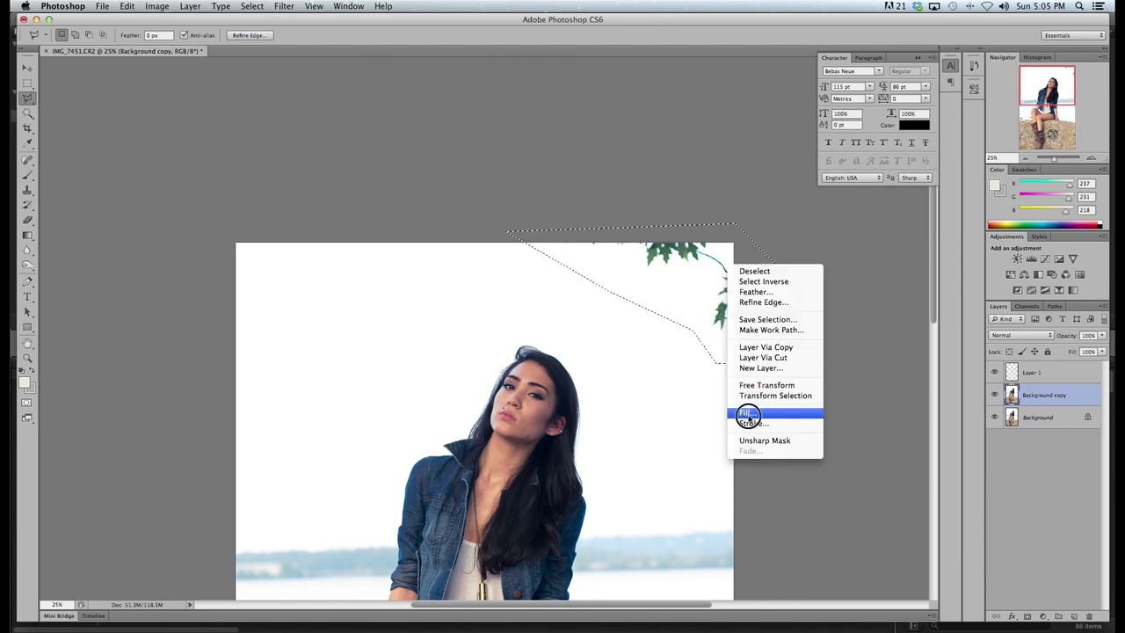
left_click(749, 415)
left_click(636, 265)
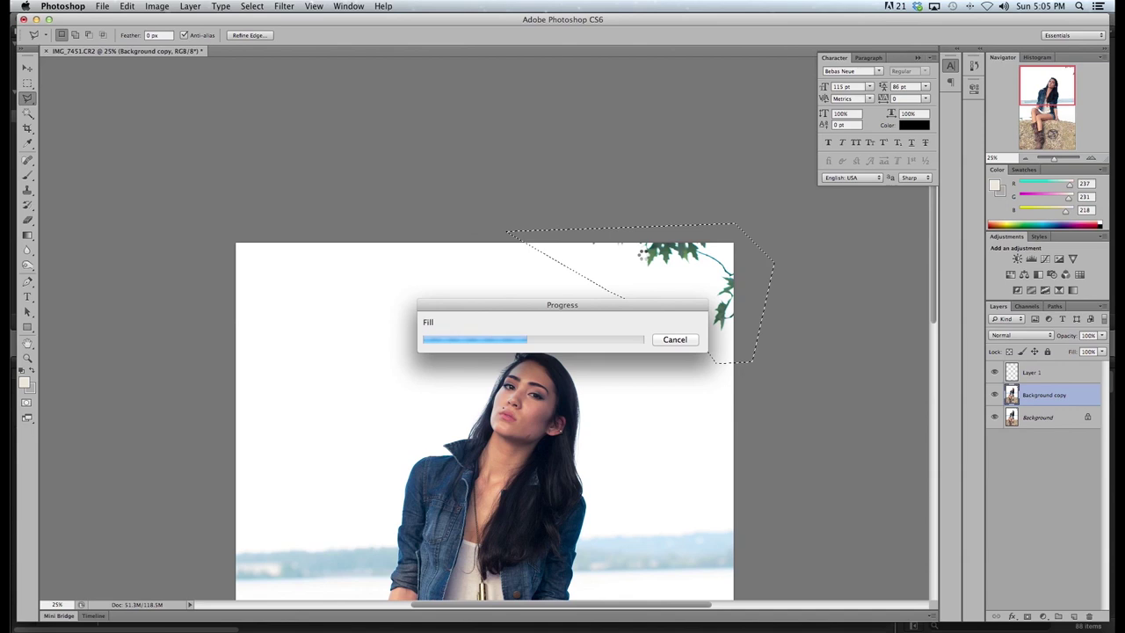
key("super+d")
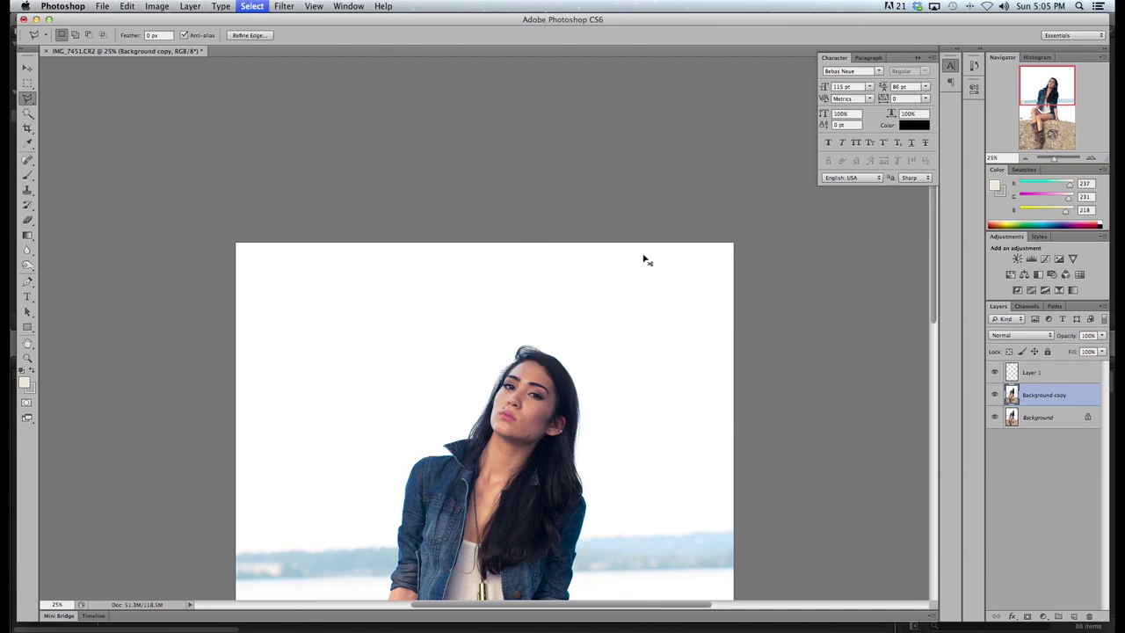
left_click(1028, 158)
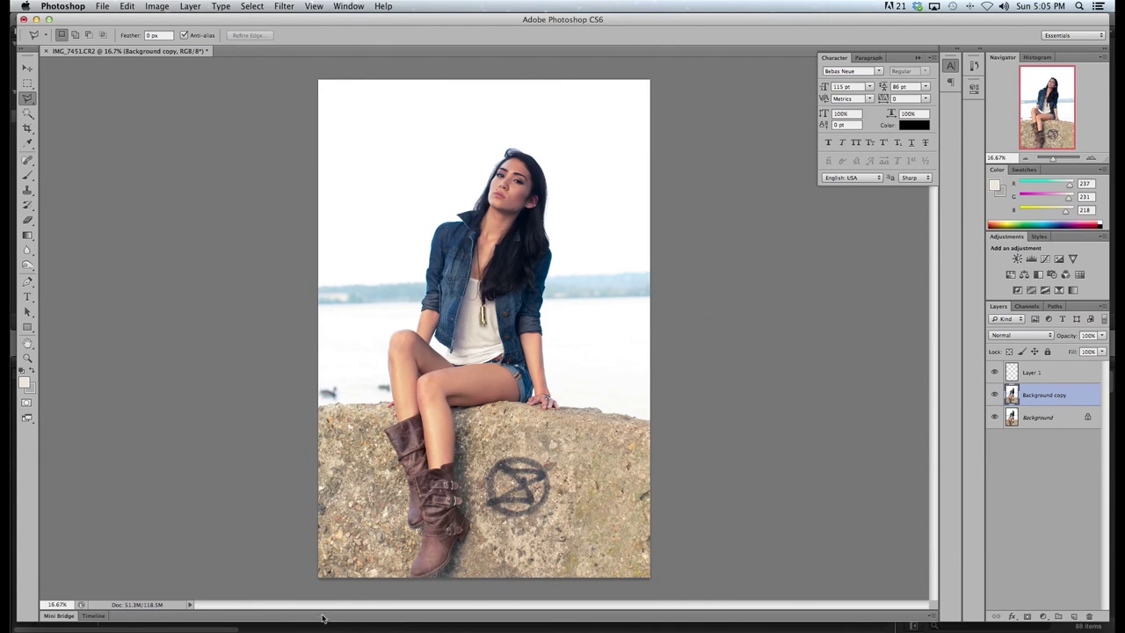
In a new Chrome tab, search Google for 'clouds' and show the image results
key("super+Tab")
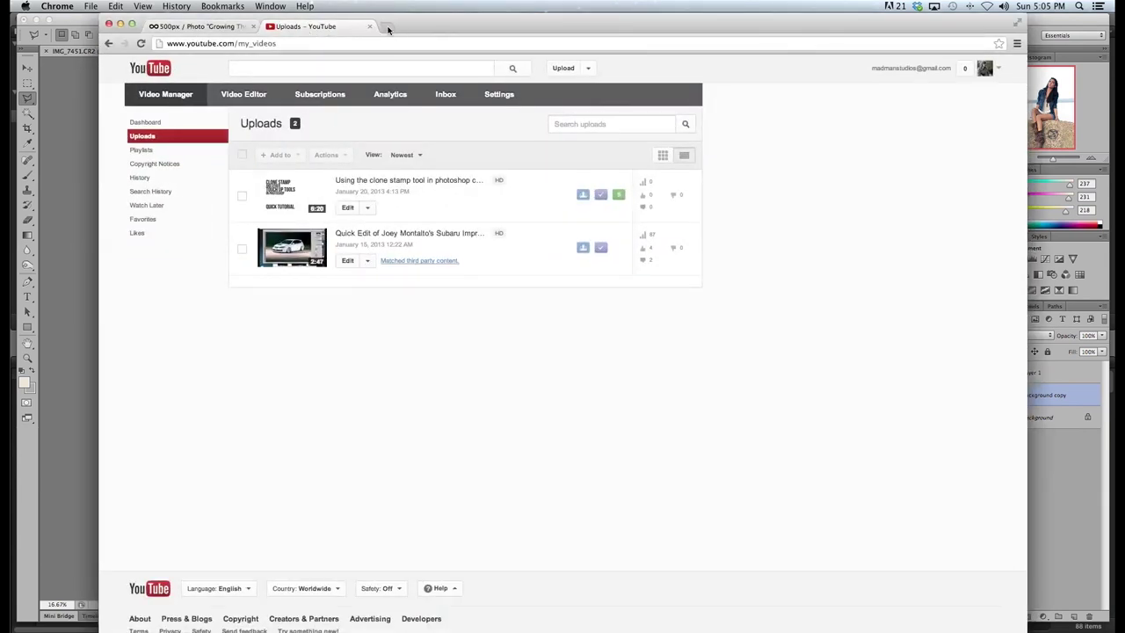
left_click(389, 27)
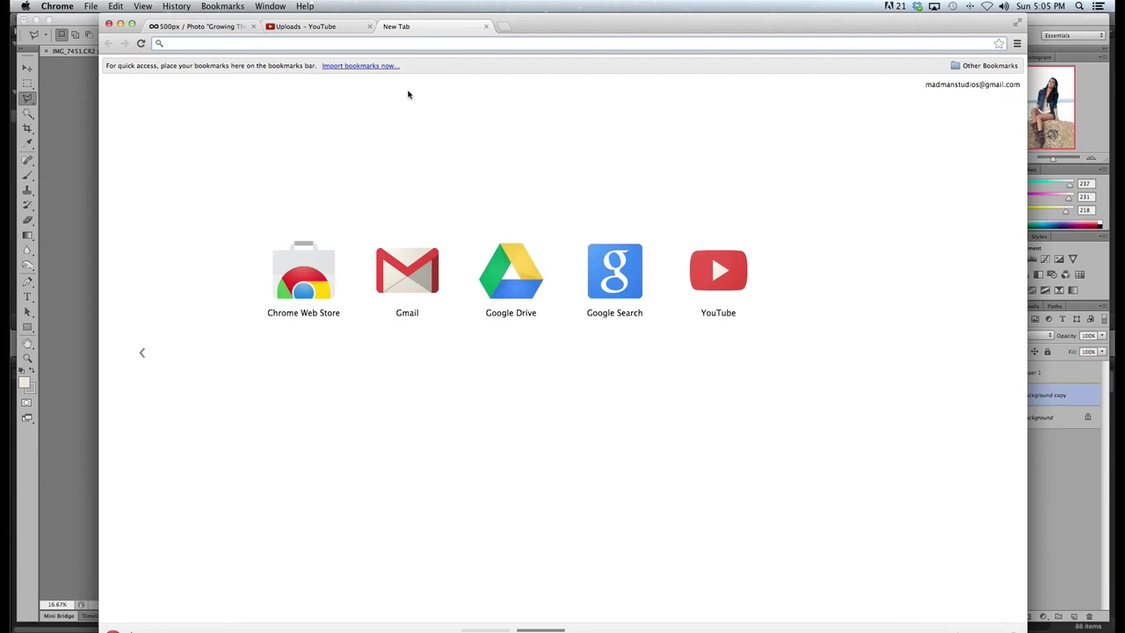
type("google.com")
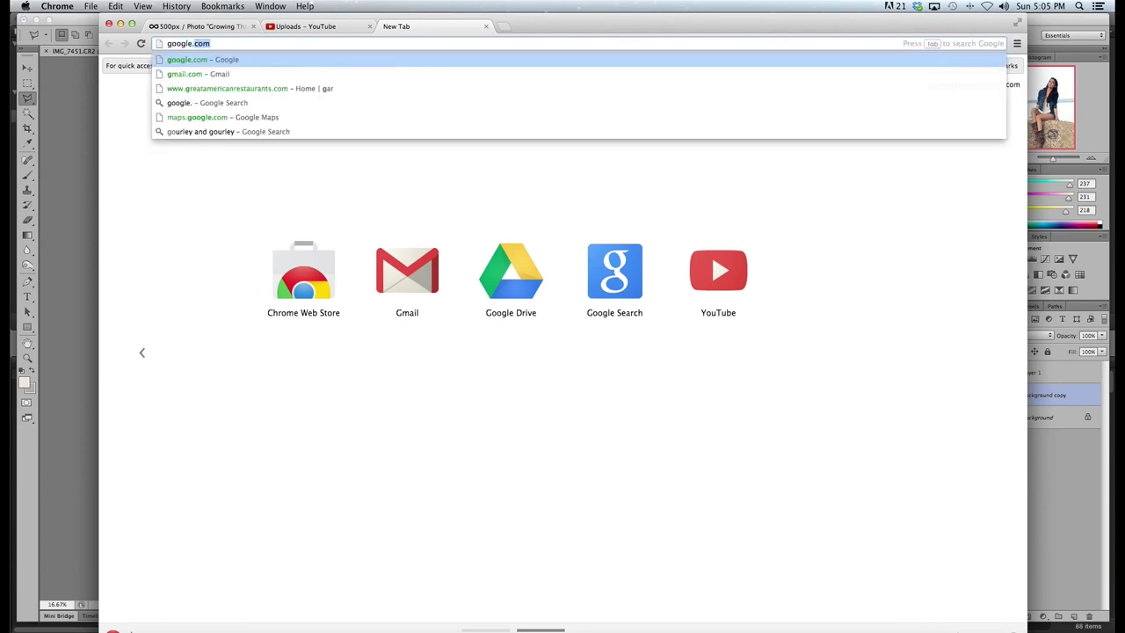
key("Return")
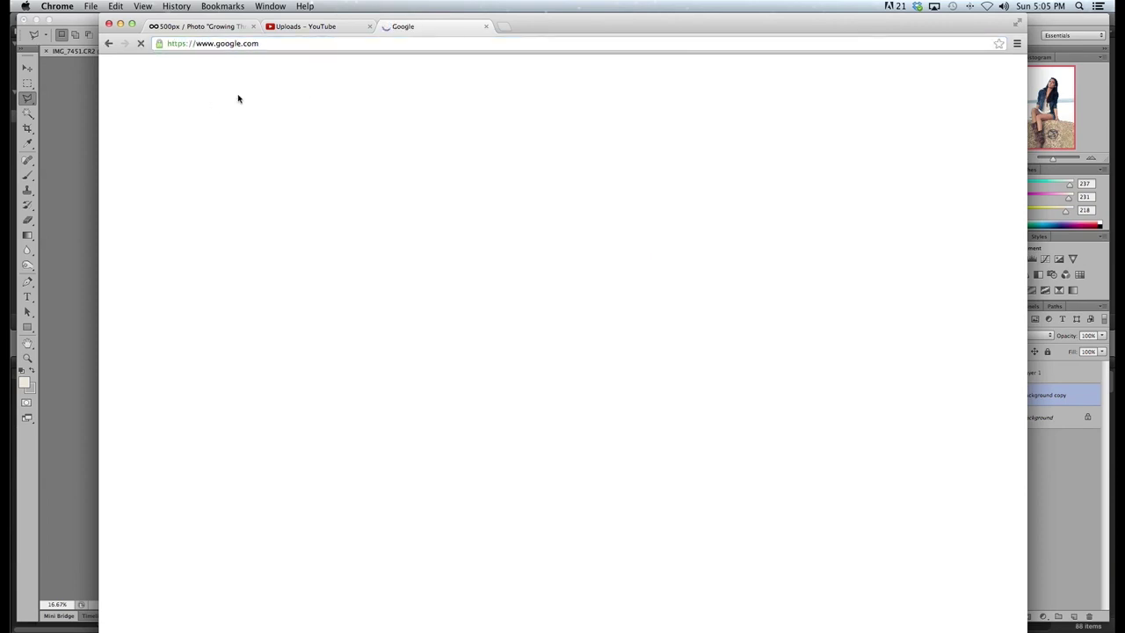
type("clouds")
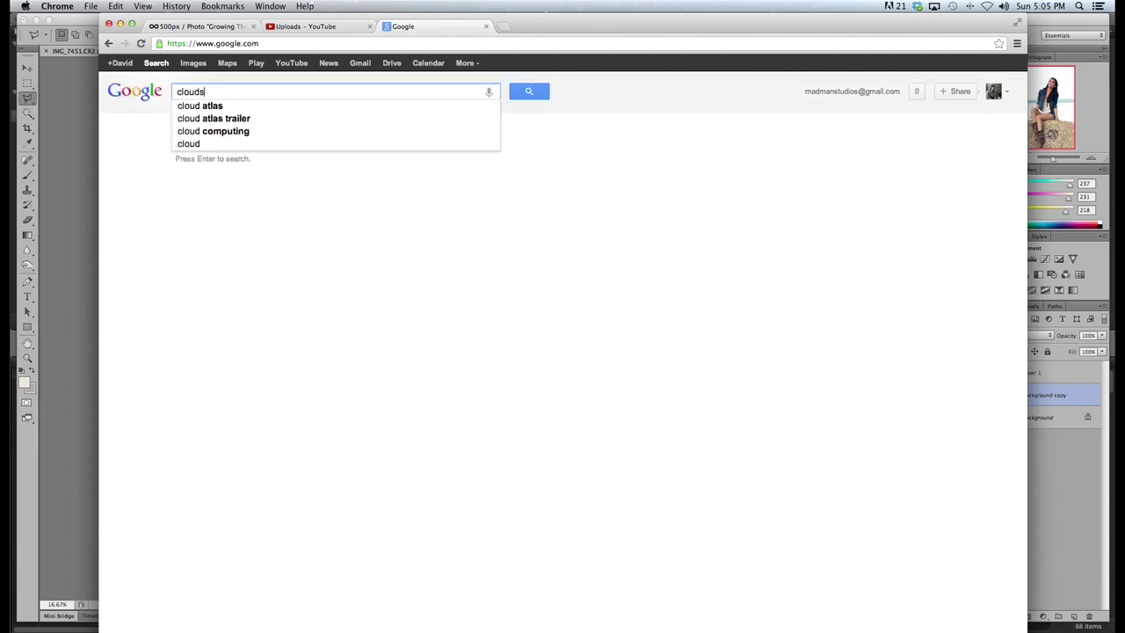
key("Return")
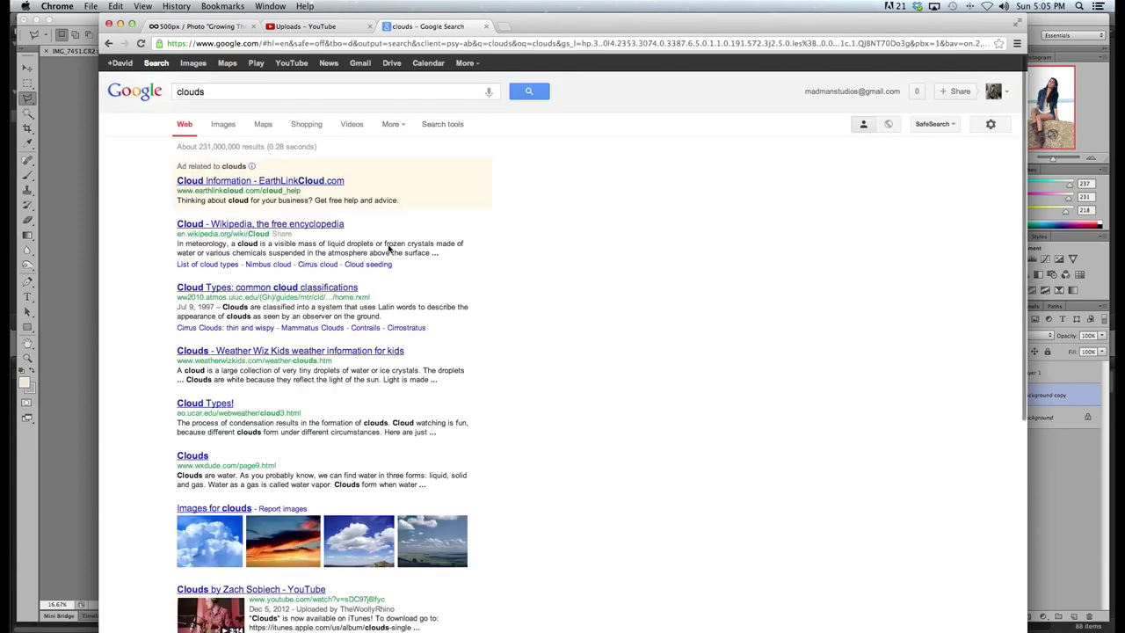
left_click(192, 64)
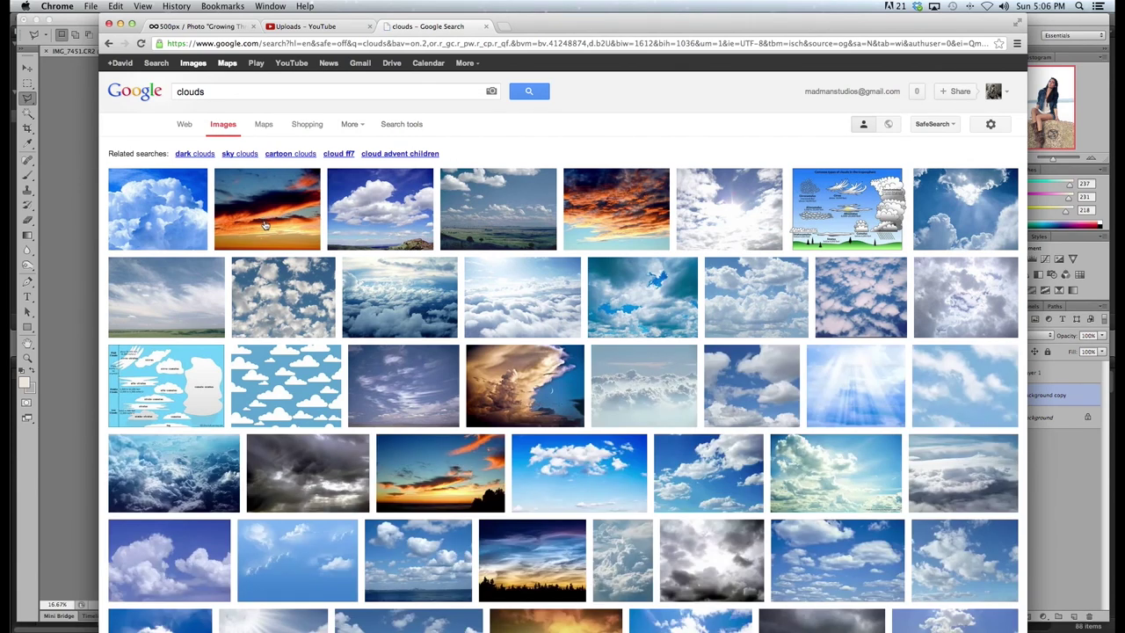
Open the full-size cloud photo DSCF0046.JPG, copy it, and return to Photoshop
mouse_move(443, 292)
left_click(750, 321)
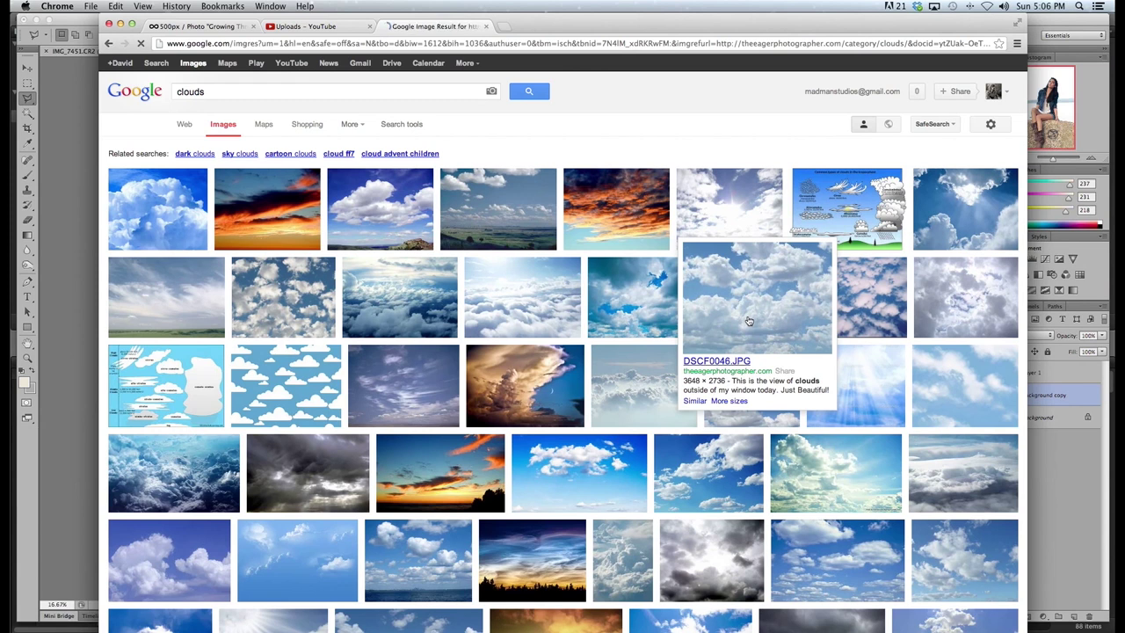
left_click(905, 132)
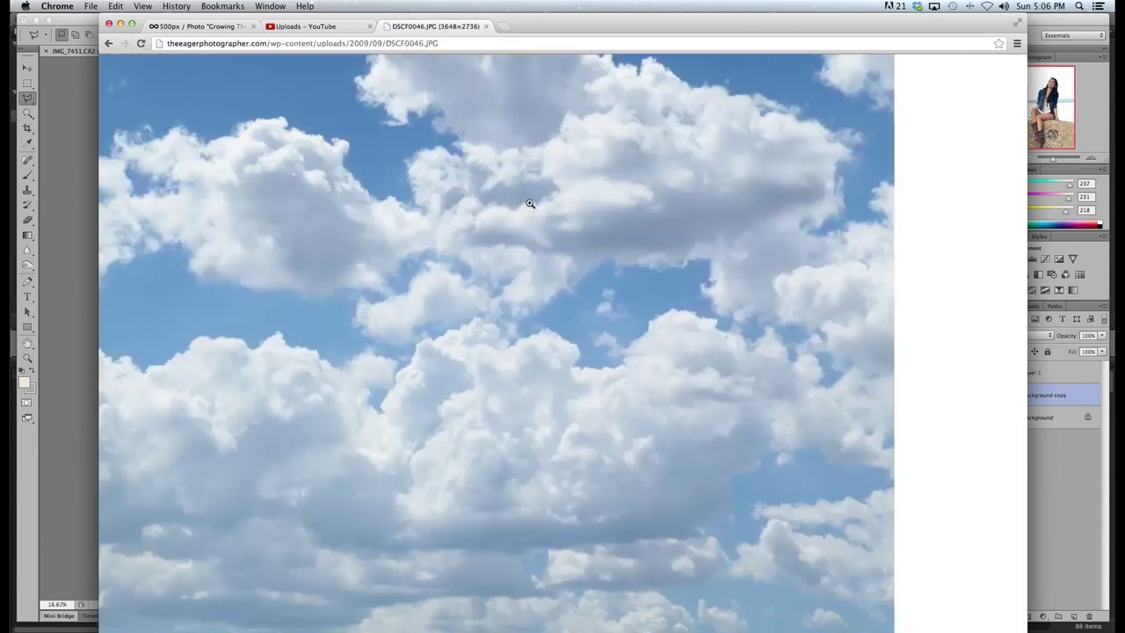
left_click(530, 203)
right_click(529, 202)
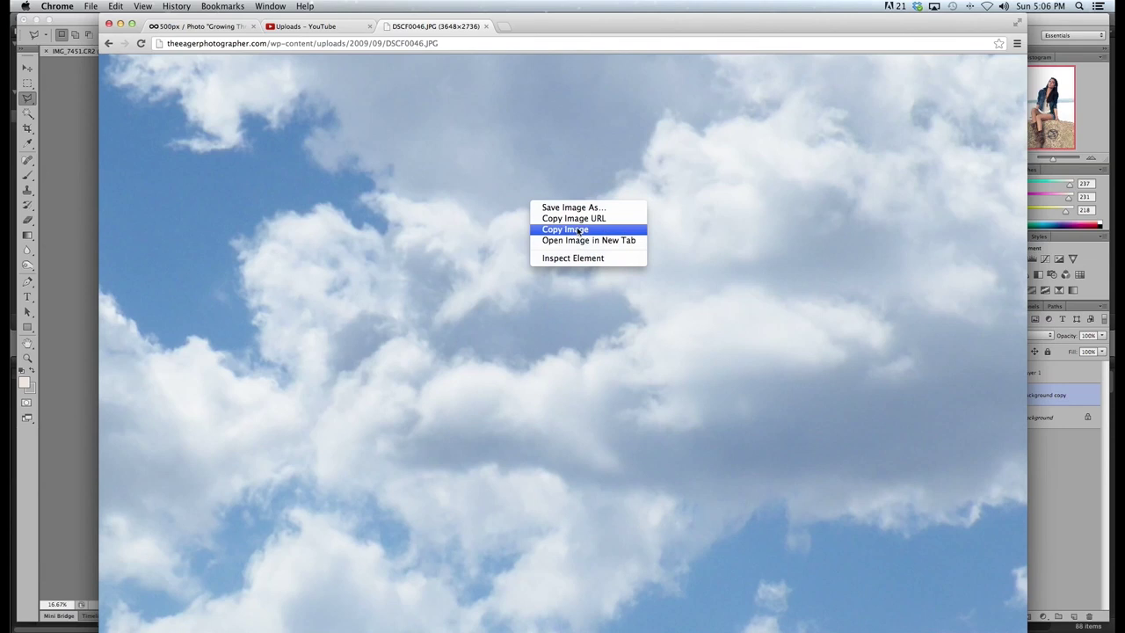
left_click(578, 232)
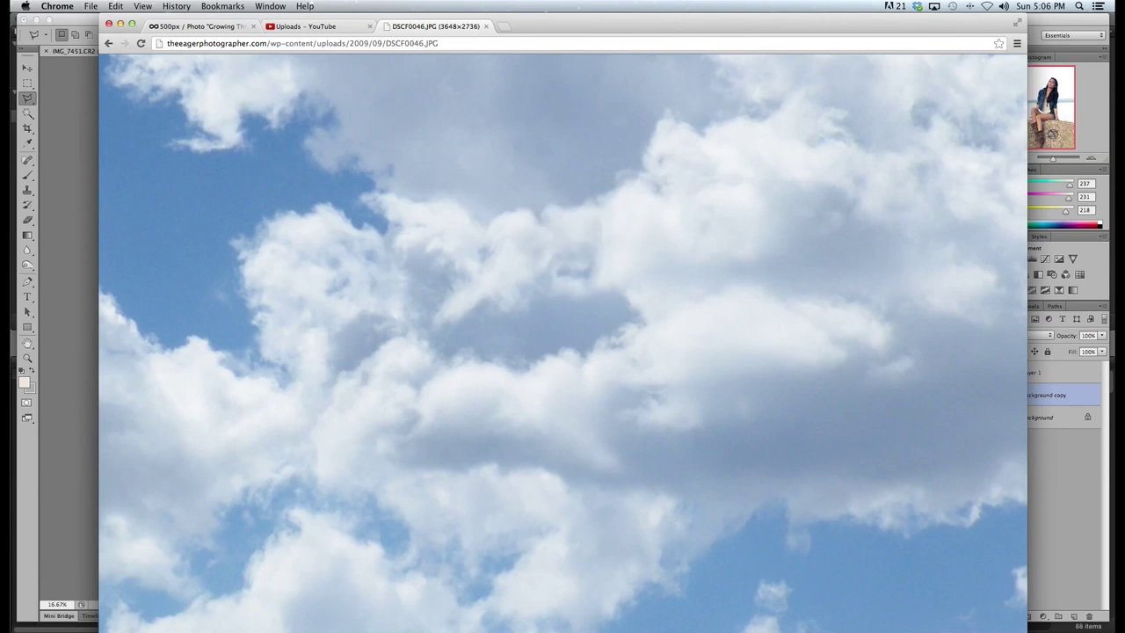
key("super+Tab")
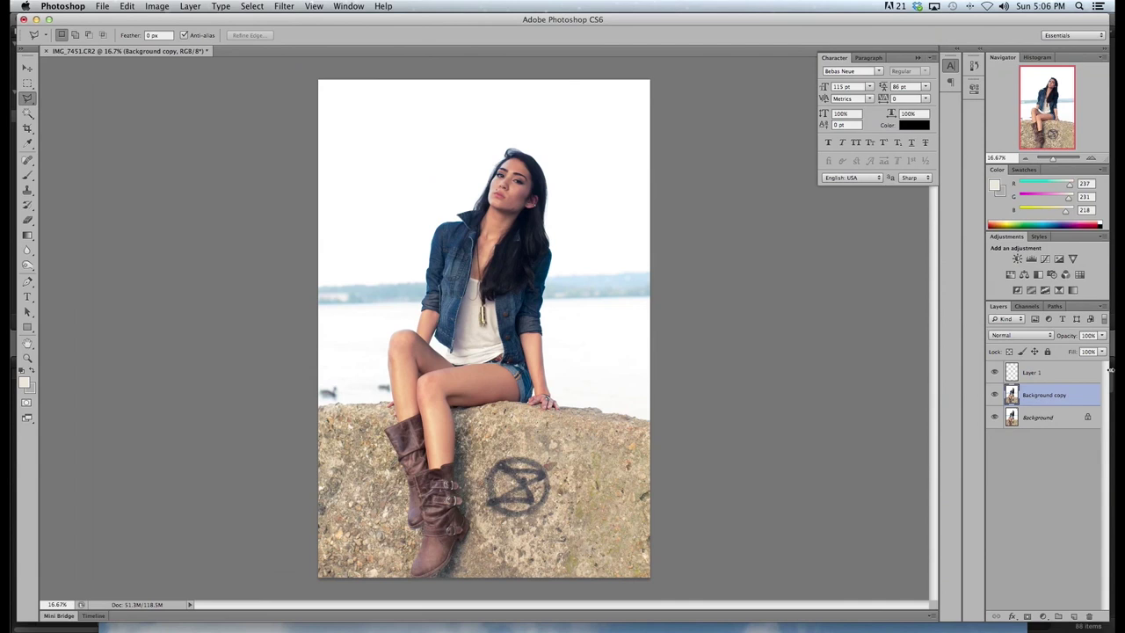
Add a new layer above Layer 1 and paste the copied cloud photo into it
left_click(1074, 616)
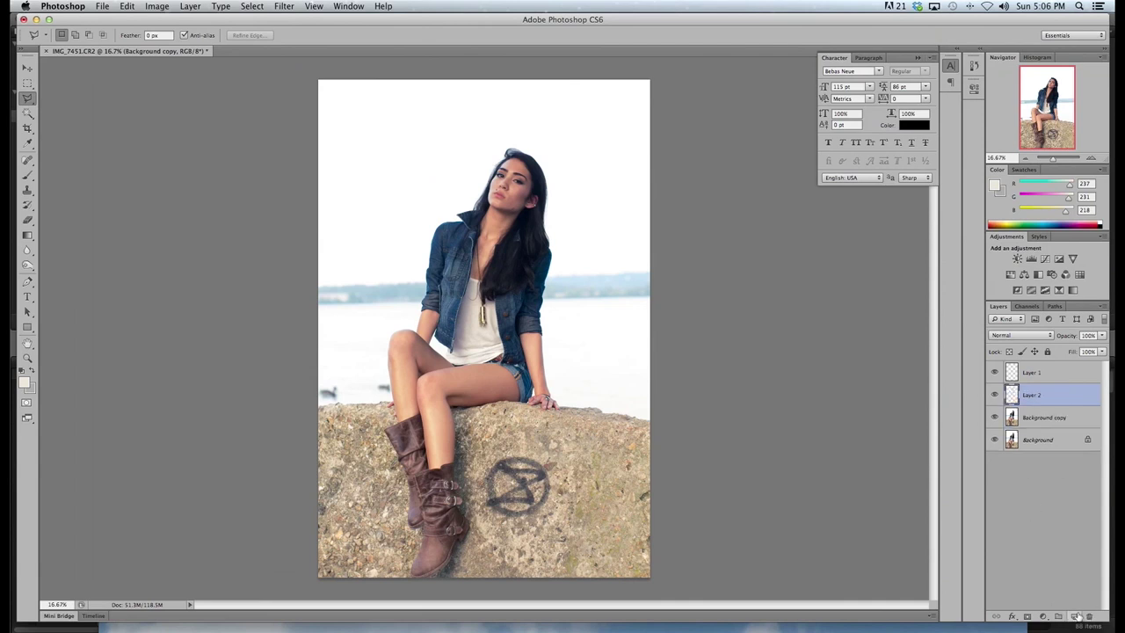
left_click_drag(1040, 400, 1040, 374)
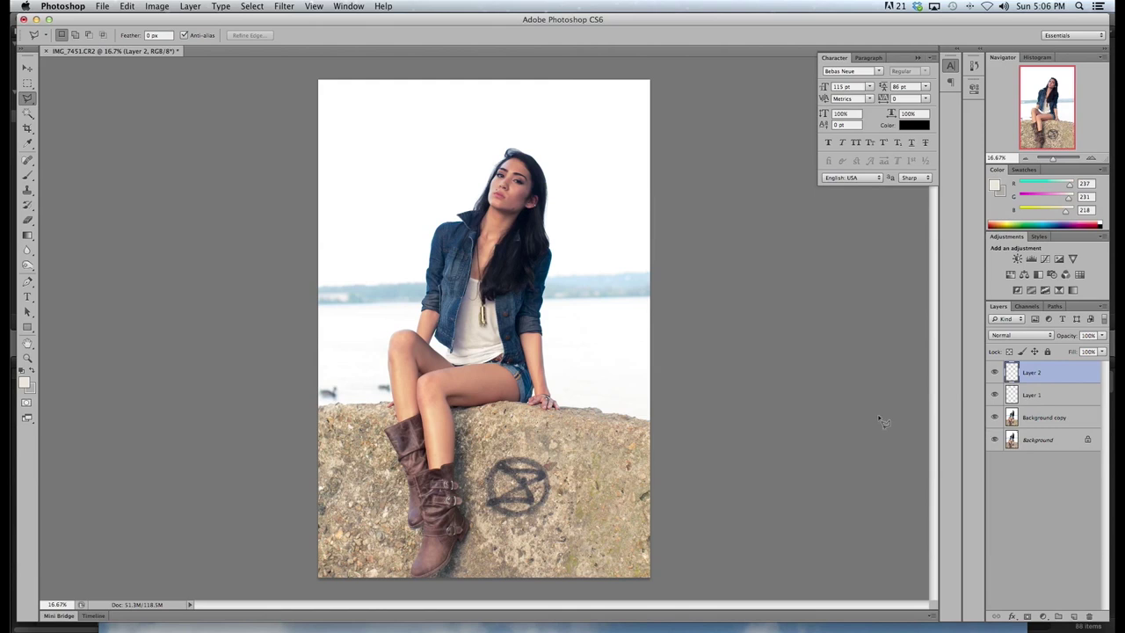
key("super+v")
left_click(685, 357)
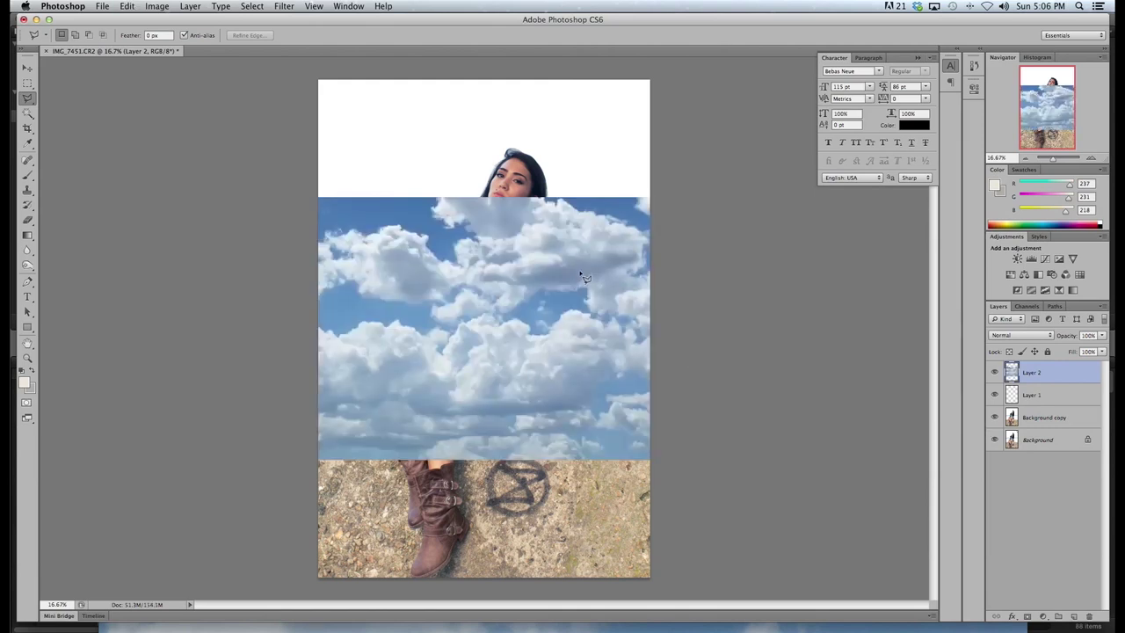
Discard a stray outline and move the clouds up to the top of the picture
left_click(573, 214)
left_click(40, 73)
key("BackSpace")
key("Escape")
key("v")
left_click_drag(359, 285, 371, 168)
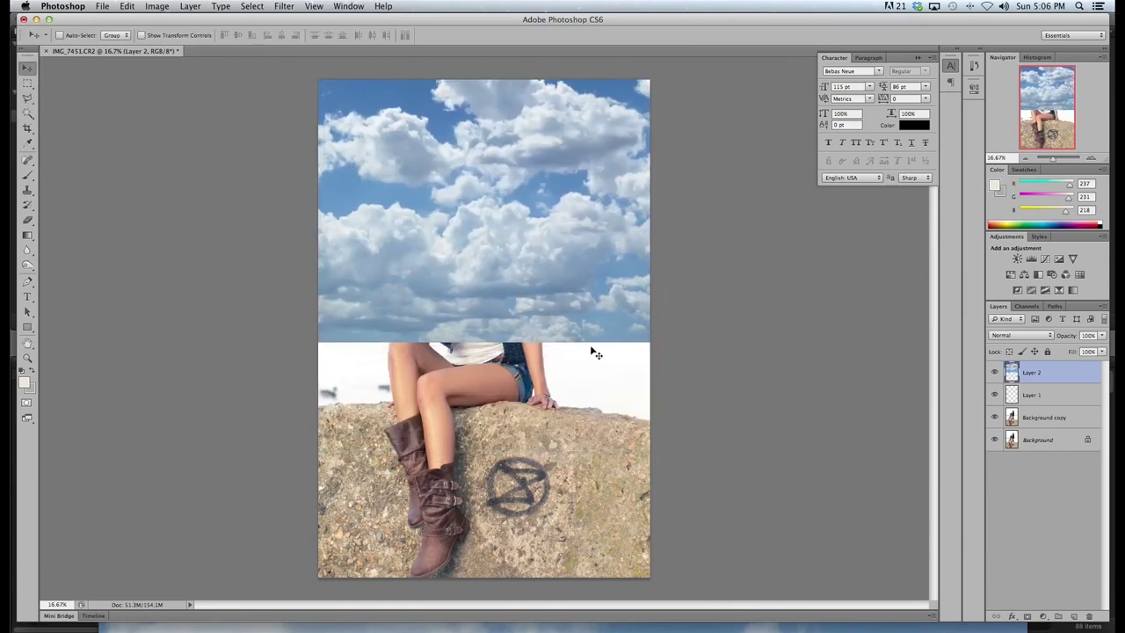
Free-transform Layer 2 to span the photo's top, then hide it and select Background copy
left_click(157, 6)
mouse_move(128, 6)
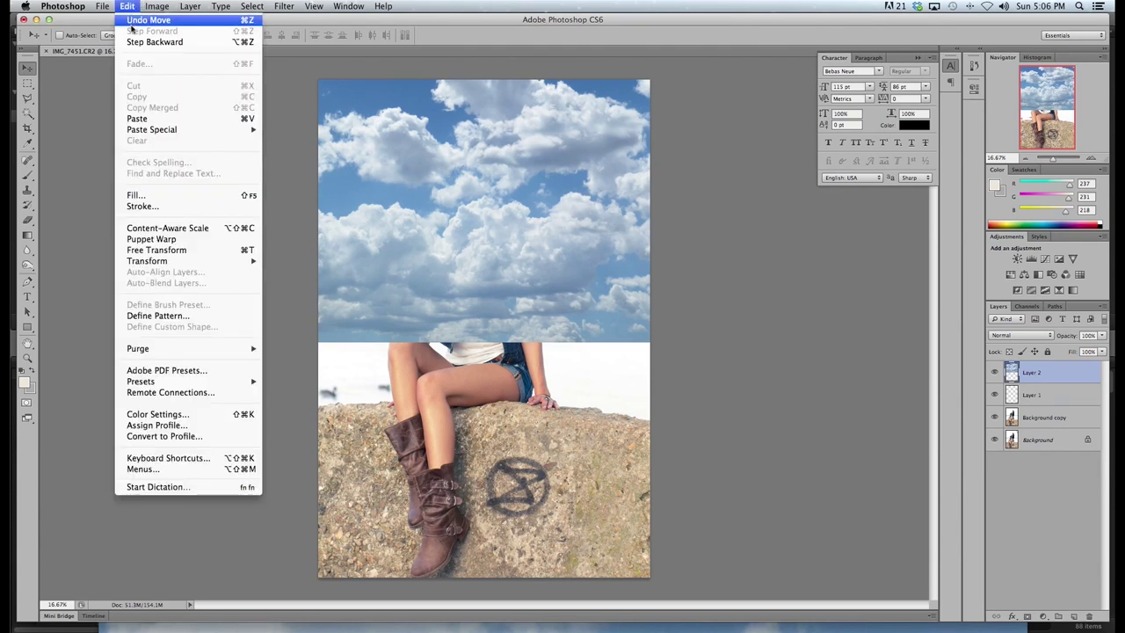
left_click(172, 251)
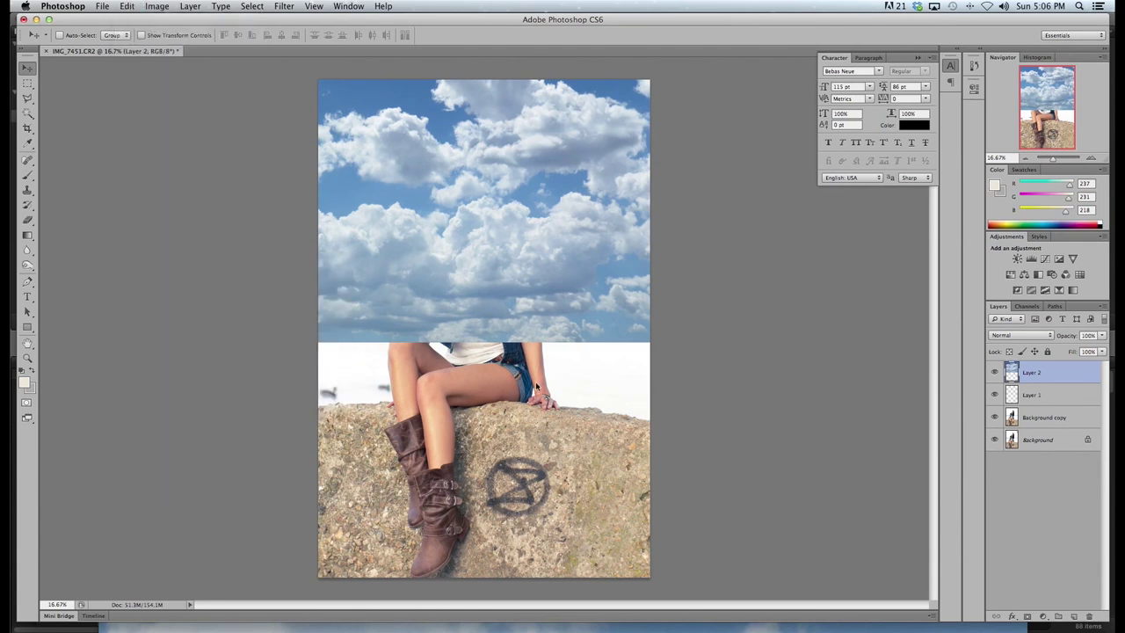
left_click_drag(668, 343, 680, 247)
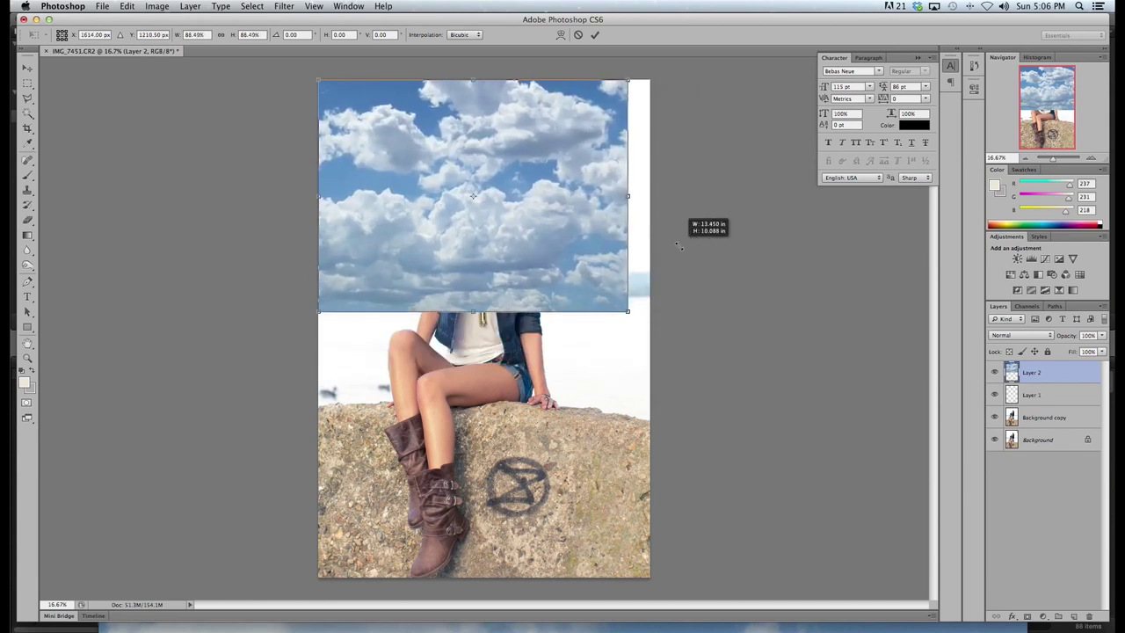
left_click_drag(628, 196, 663, 200)
key("Return")
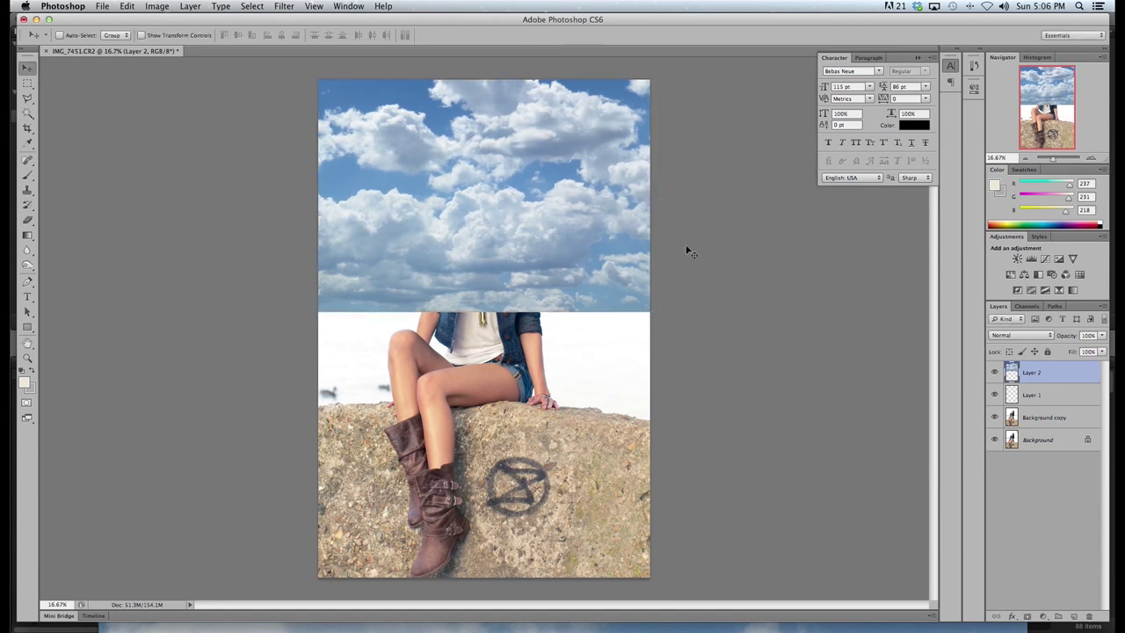
left_click(995, 373)
left_click(1045, 417)
Magic Wand the white sky, invert it on Layer 2, and delete the clouds over the woman
left_click(27, 113)
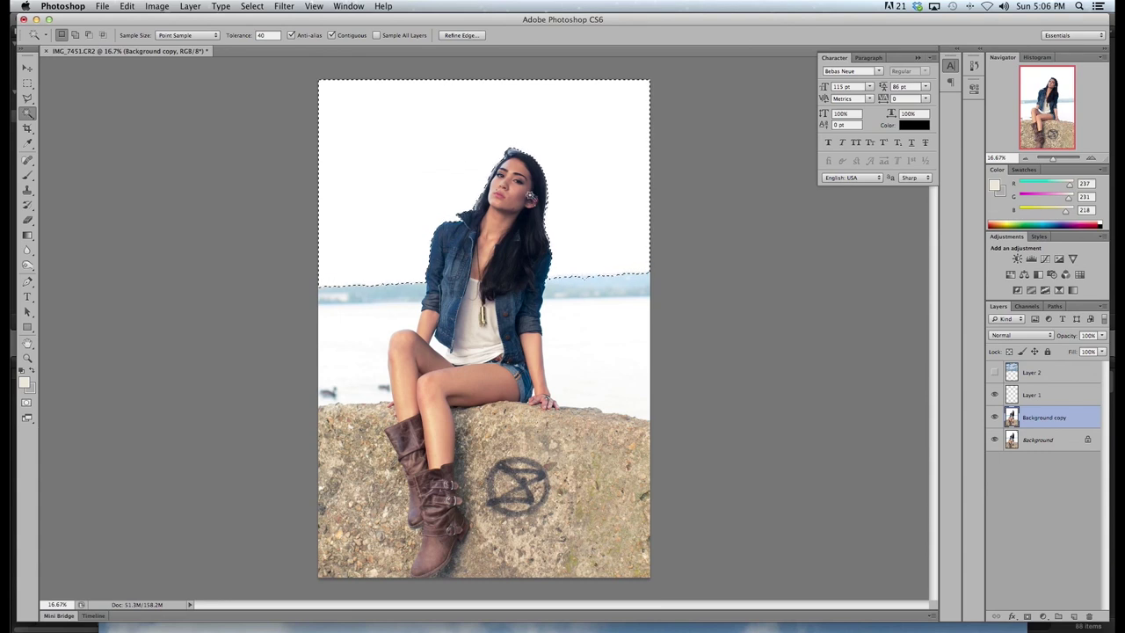
left_click(1043, 370)
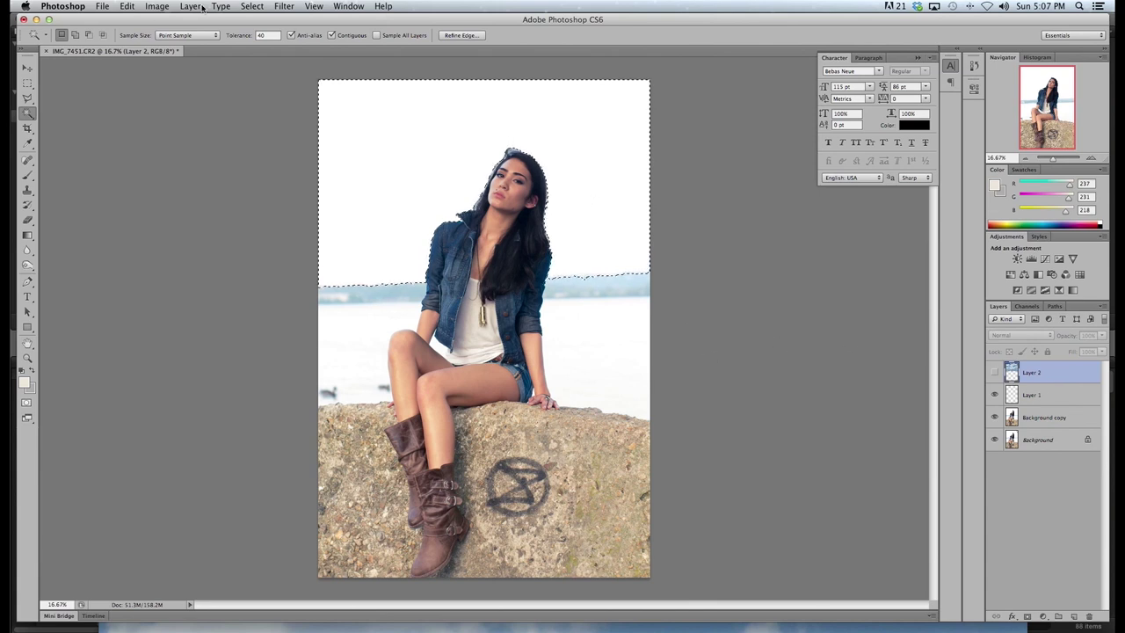
left_click(251, 7)
left_click(264, 52)
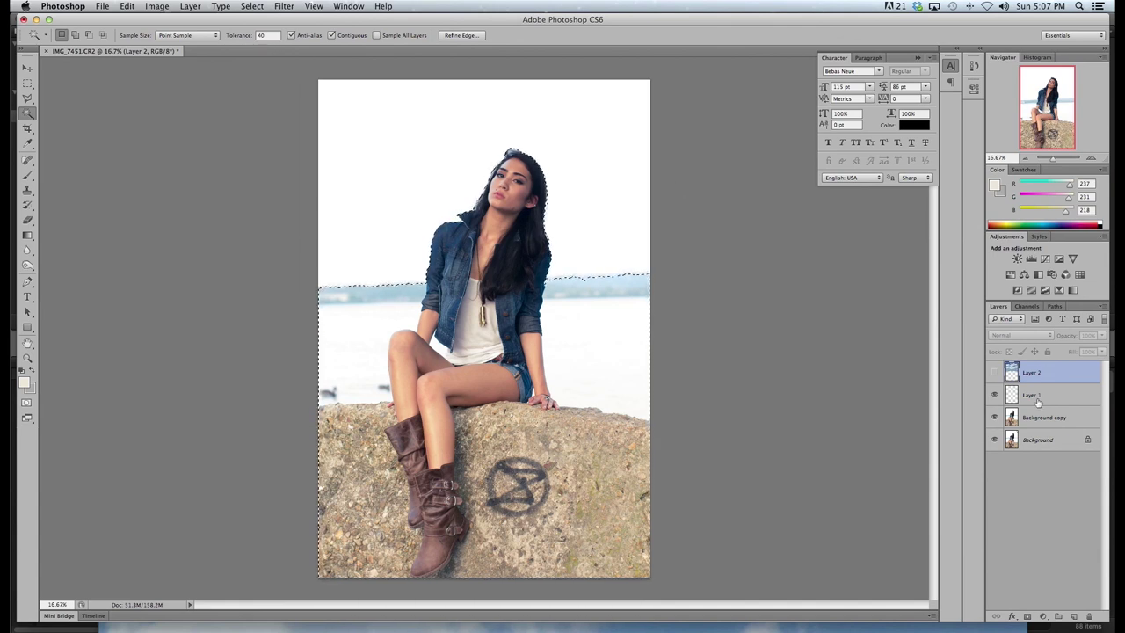
left_click(996, 372)
left_click(1035, 373)
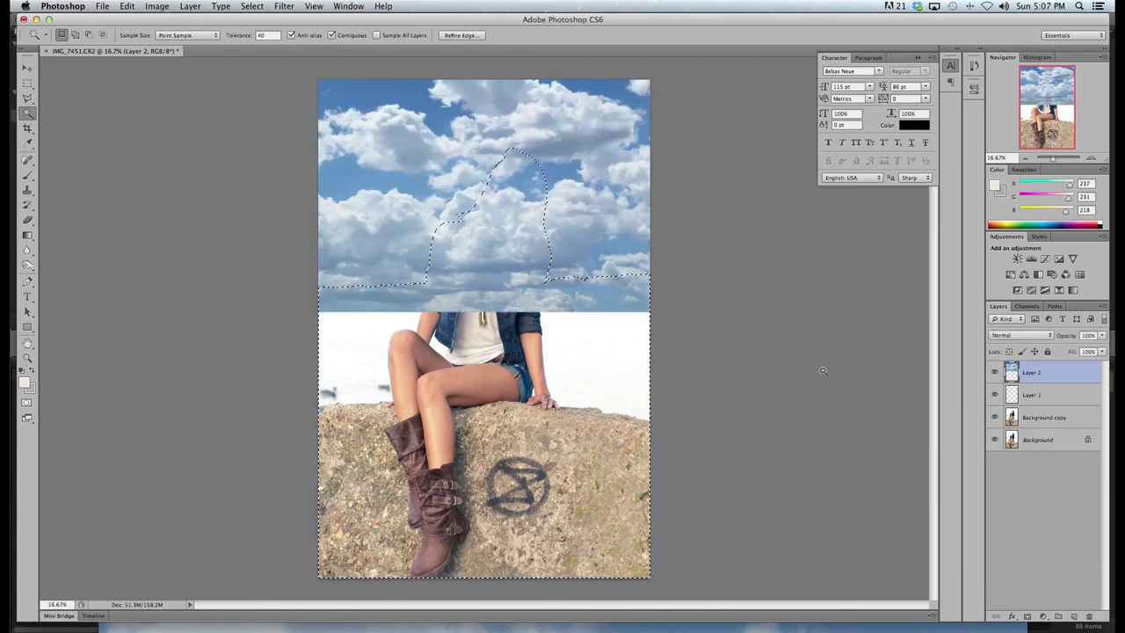
key("Delete")
key("v")
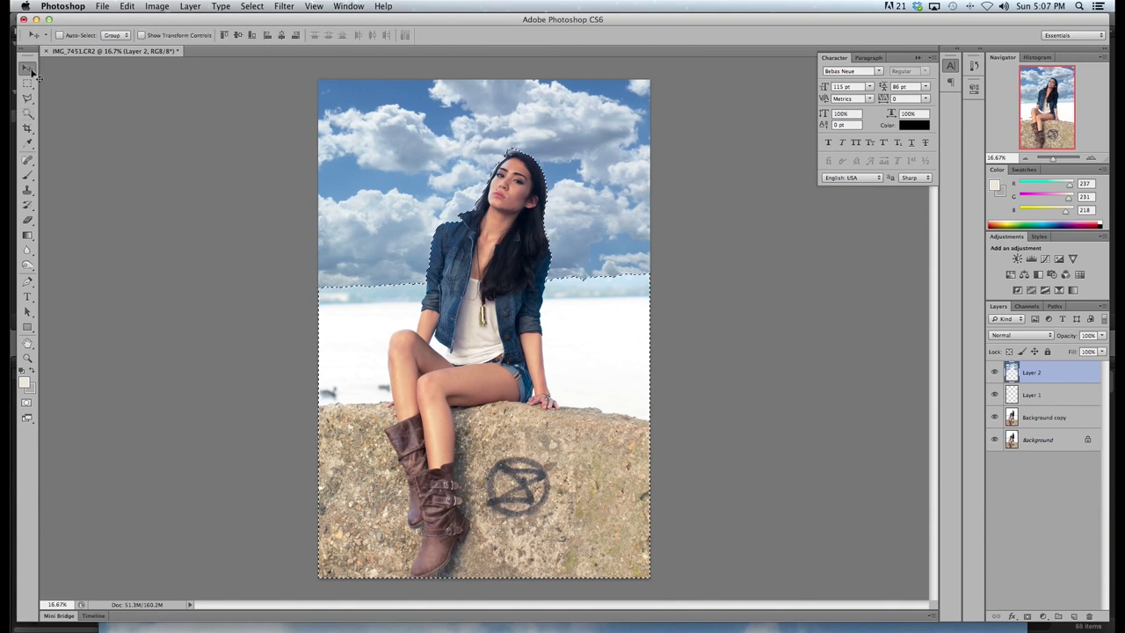
key("super+d")
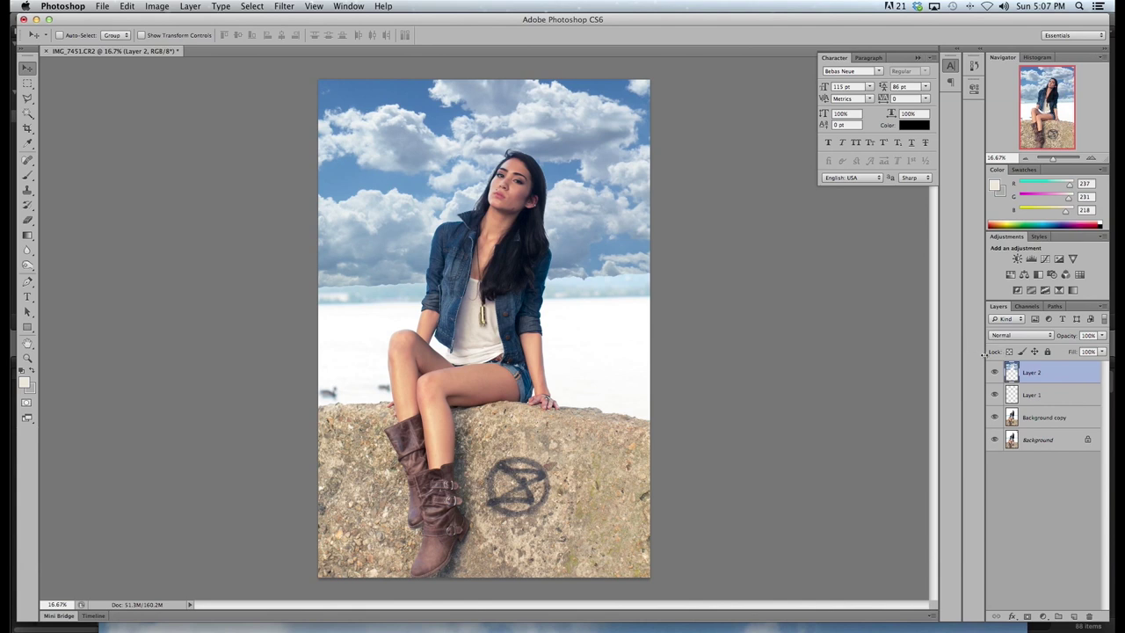
Test Layer 2 opacity at 38% and 82%, then try Overlay at full opacity
left_click(1101, 336)
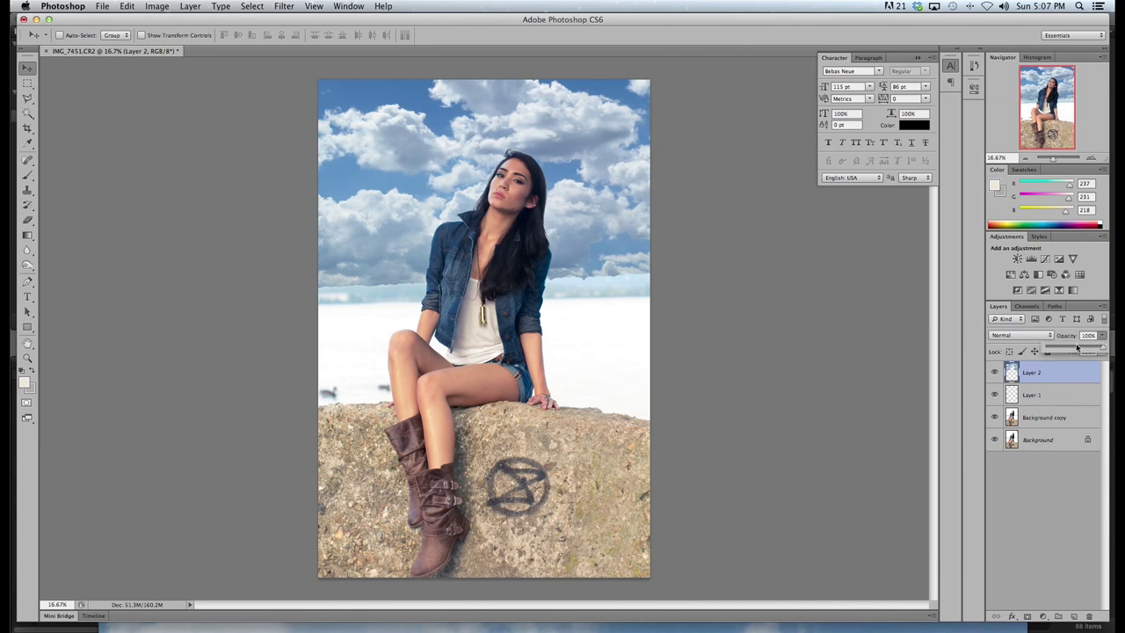
left_click(1078, 349)
left_click_drag(1078, 348, 1090, 349)
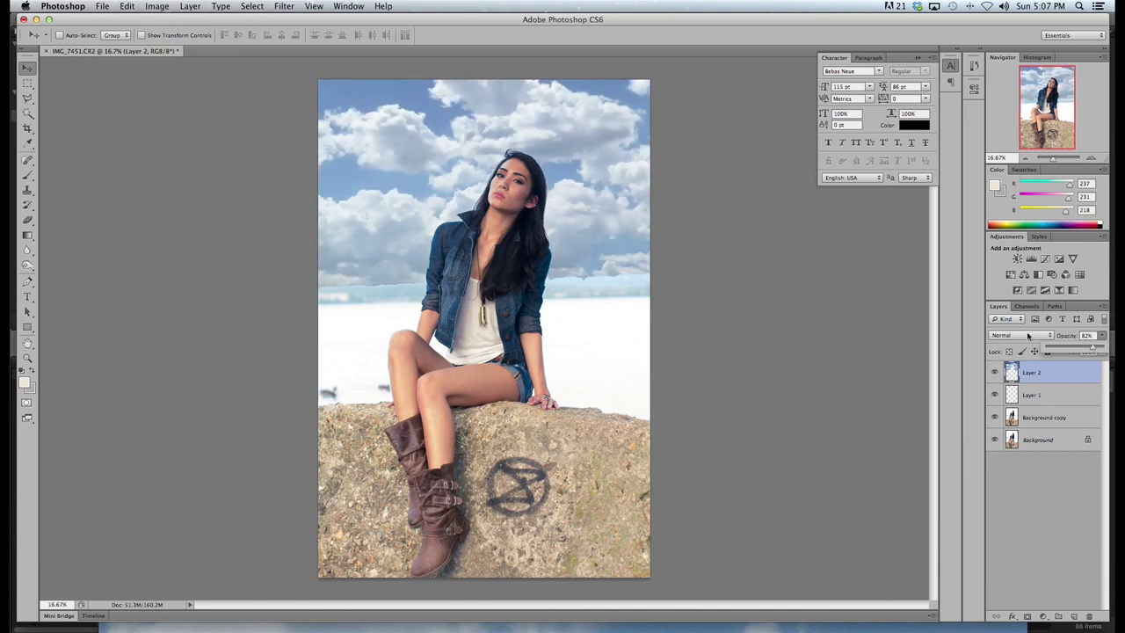
left_click(1018, 336)
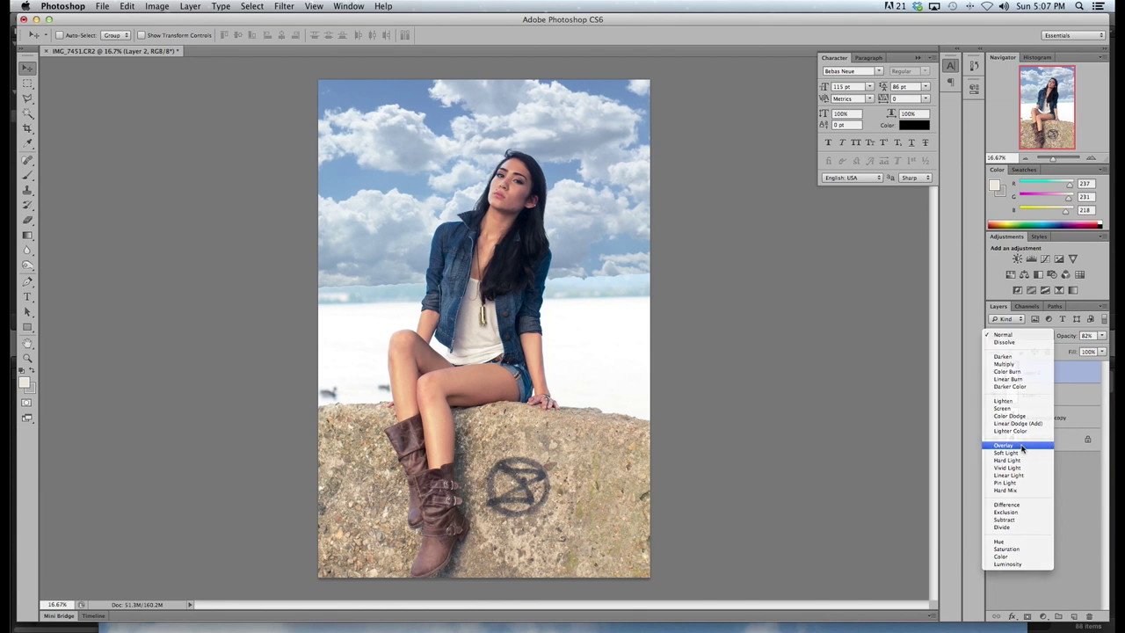
left_click(1020, 446)
left_click_drag(1101, 335, 1106, 350)
Try Linear Burn, Screen and Darken, settling on Linear Burn at about 35% opacity
left_click(1018, 336)
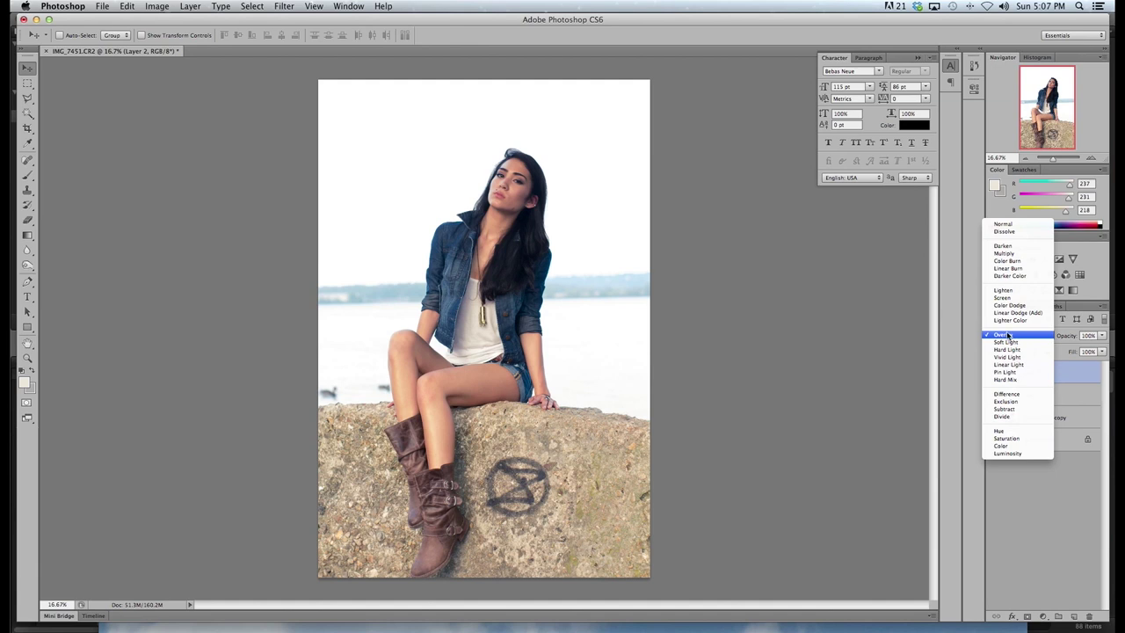
left_click(1019, 268)
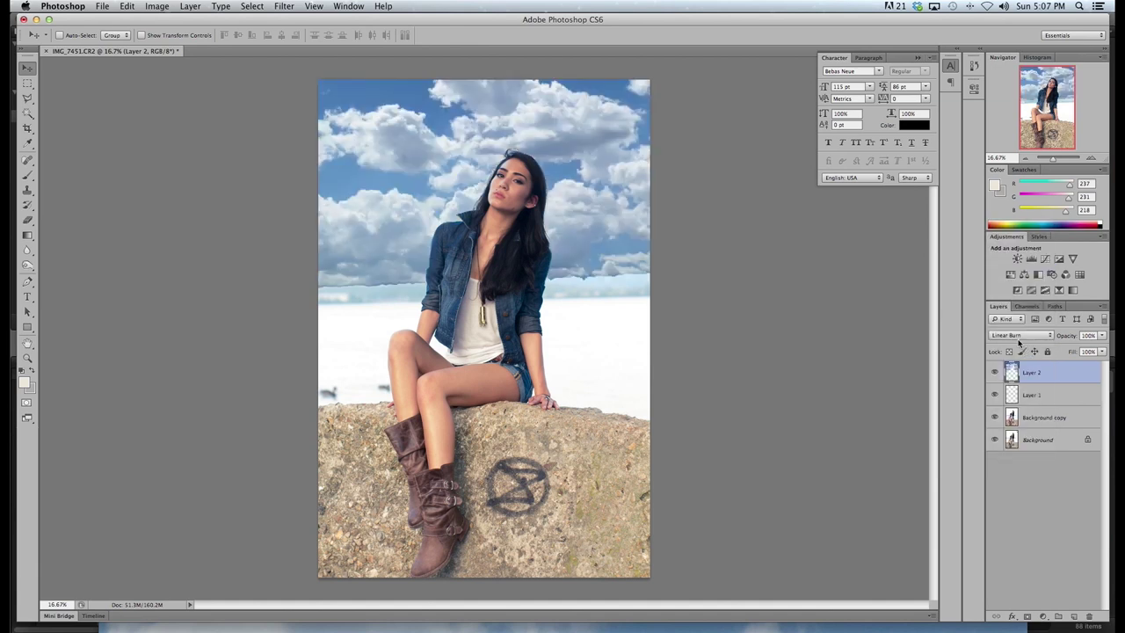
left_click(1028, 339)
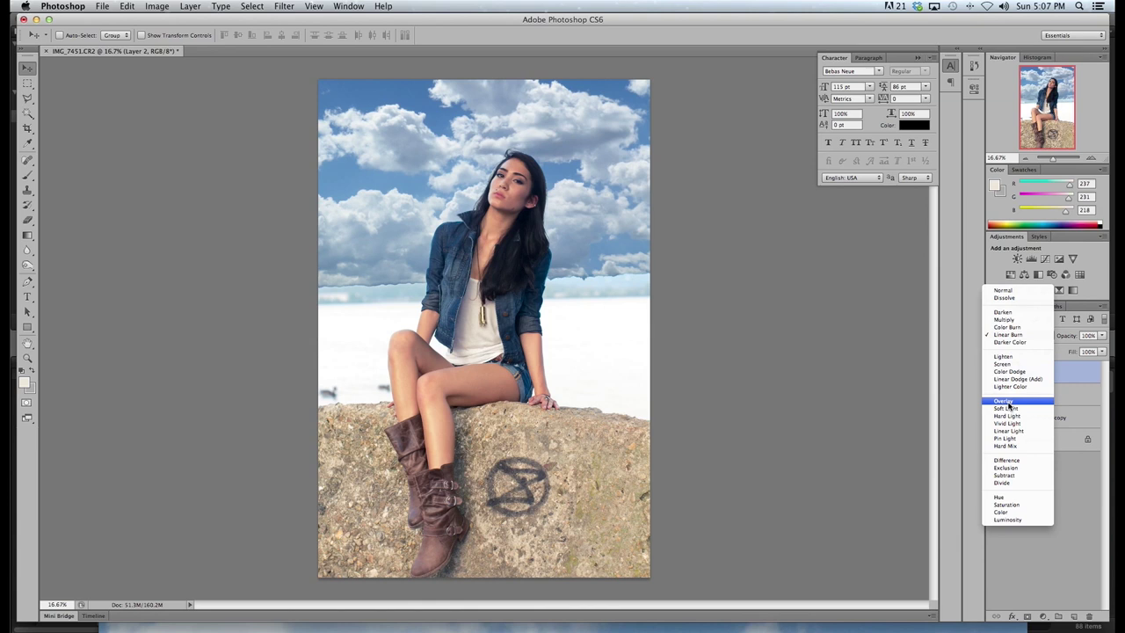
left_click(1016, 364)
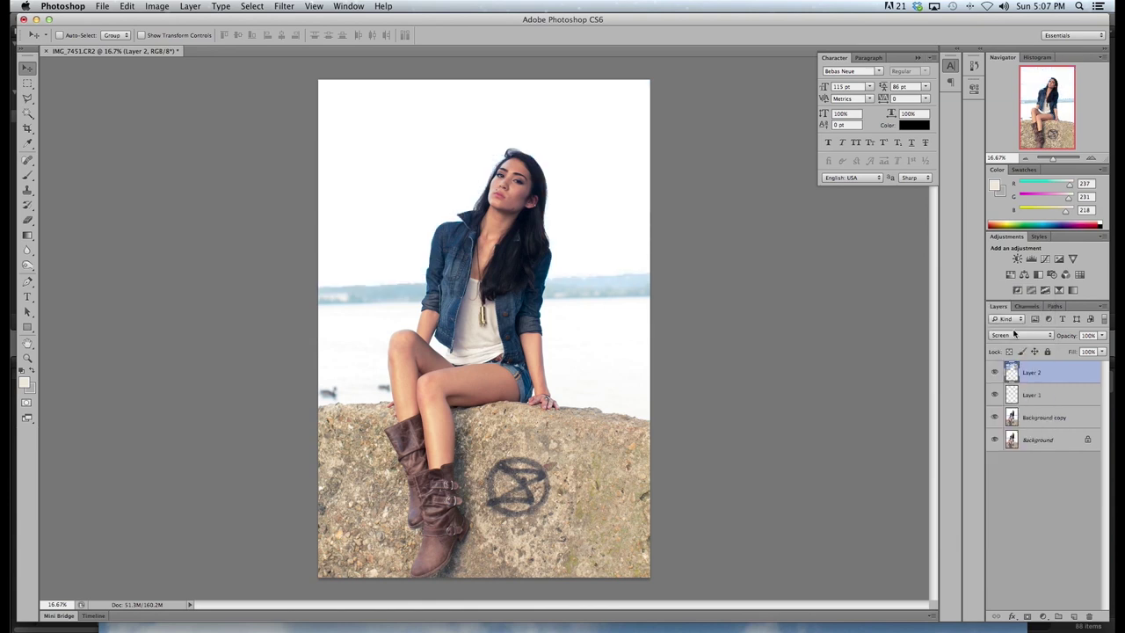
left_click(1016, 335)
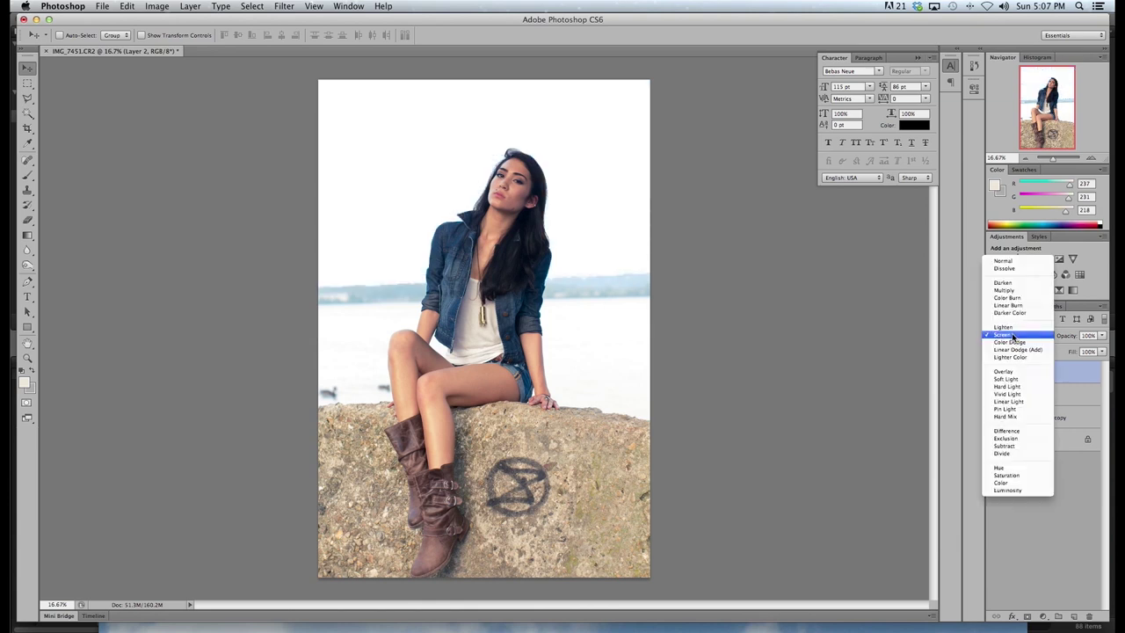
left_click(1020, 282)
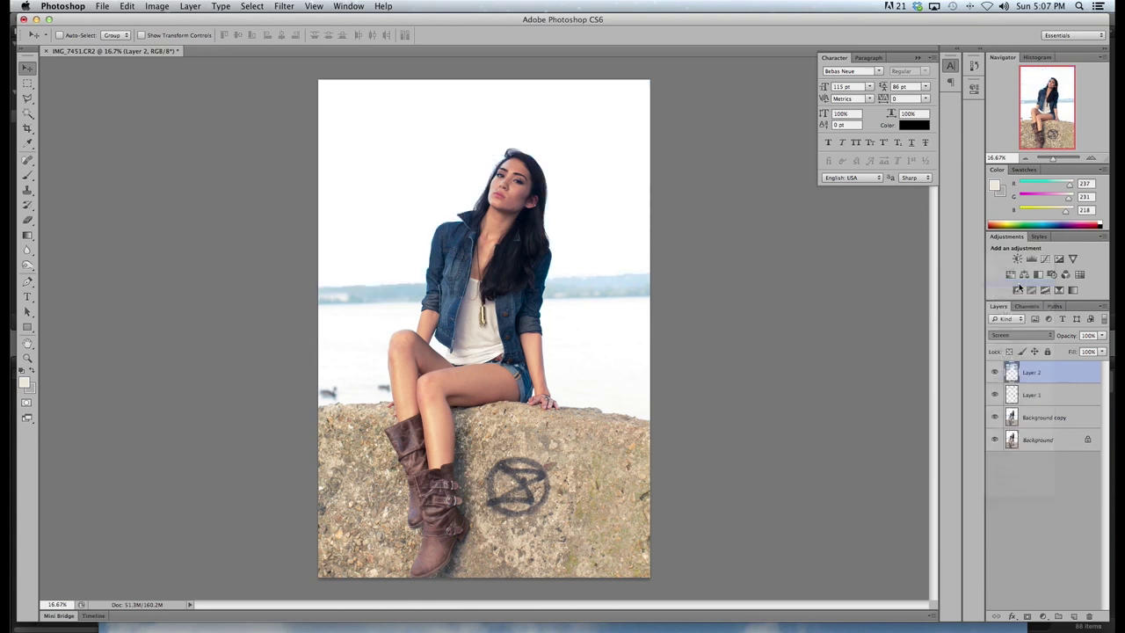
left_click(1021, 334)
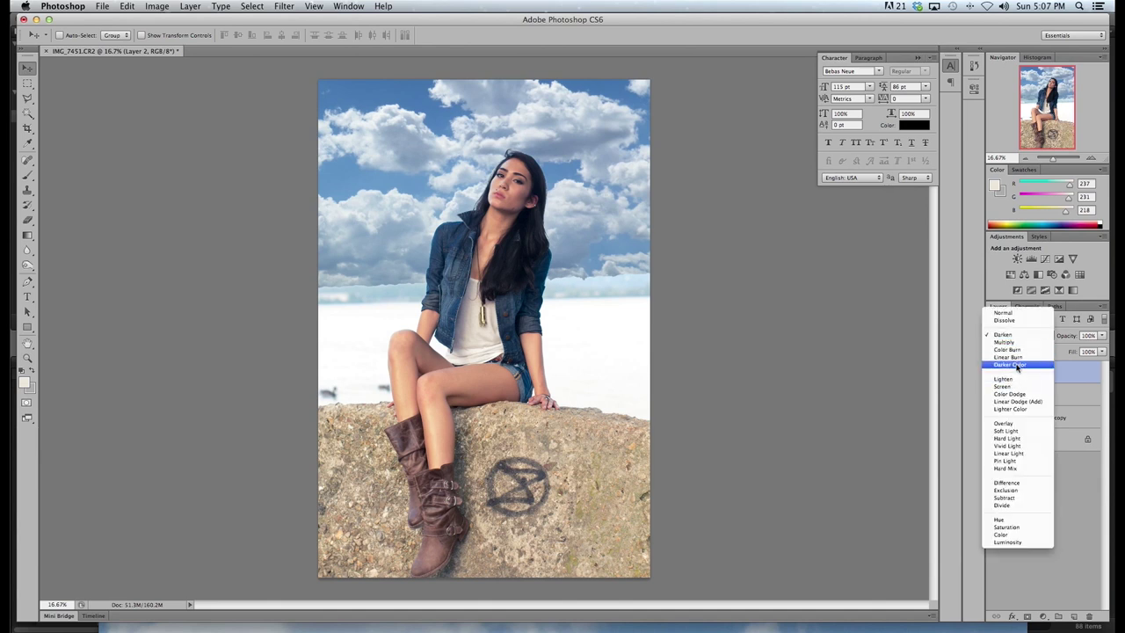
left_click(1009, 357)
left_click(1102, 336)
left_click(1067, 349)
left_click_drag(1067, 349, 1068, 349)
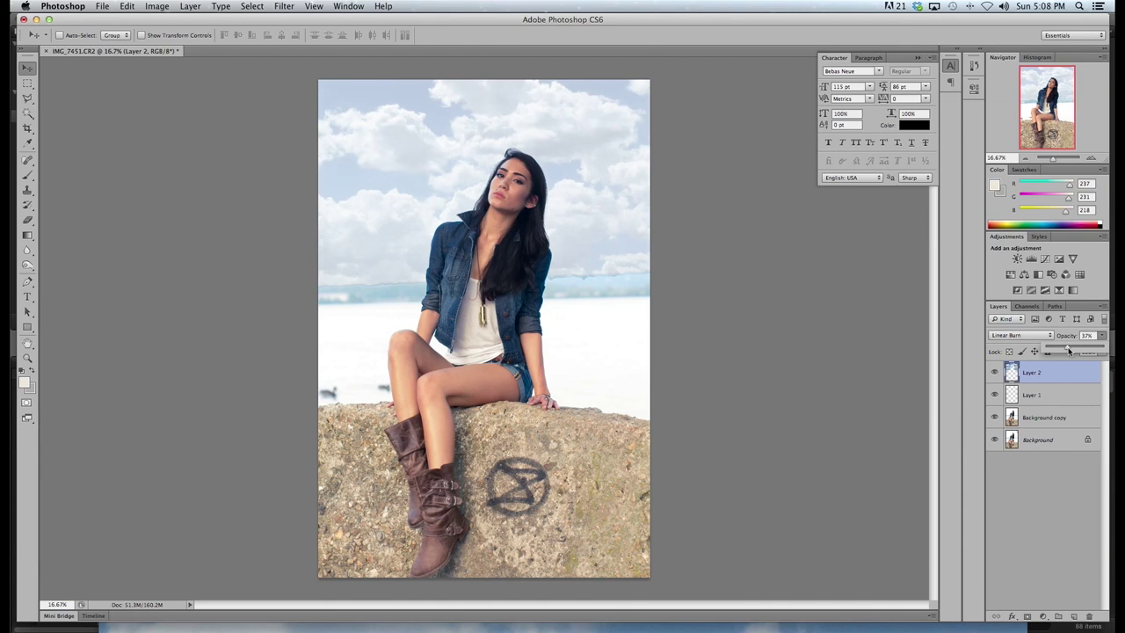
Try Overlay at 87%, then set Layer 2 to Normal at about 38% opacity
left_click(1011, 336)
left_click(1011, 336)
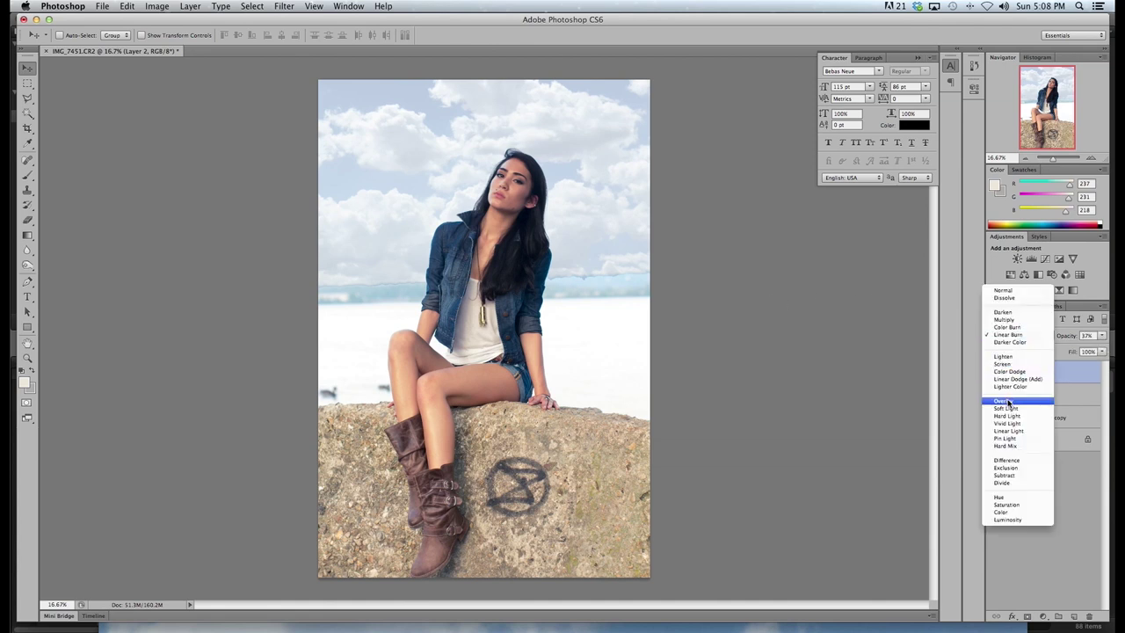
left_click(1005, 402)
left_click(1101, 337)
left_click_drag(1099, 342, 1097, 349)
left_click(1011, 336)
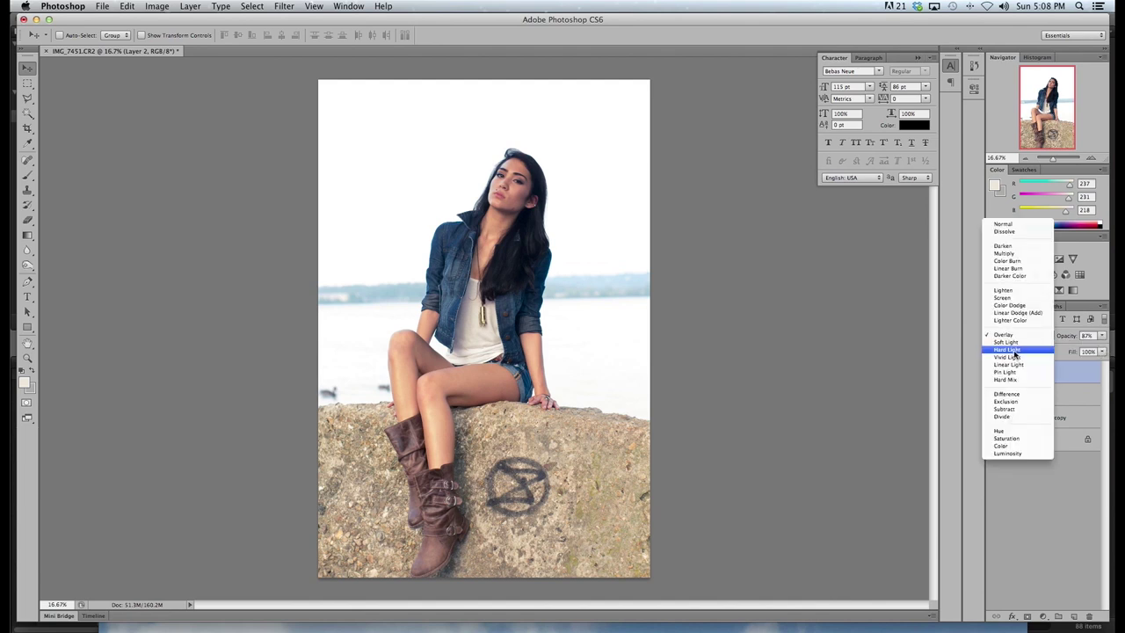
left_click(1002, 227)
left_click(1101, 337)
left_click(1069, 349)
left_click_drag(1065, 349, 1067, 349)
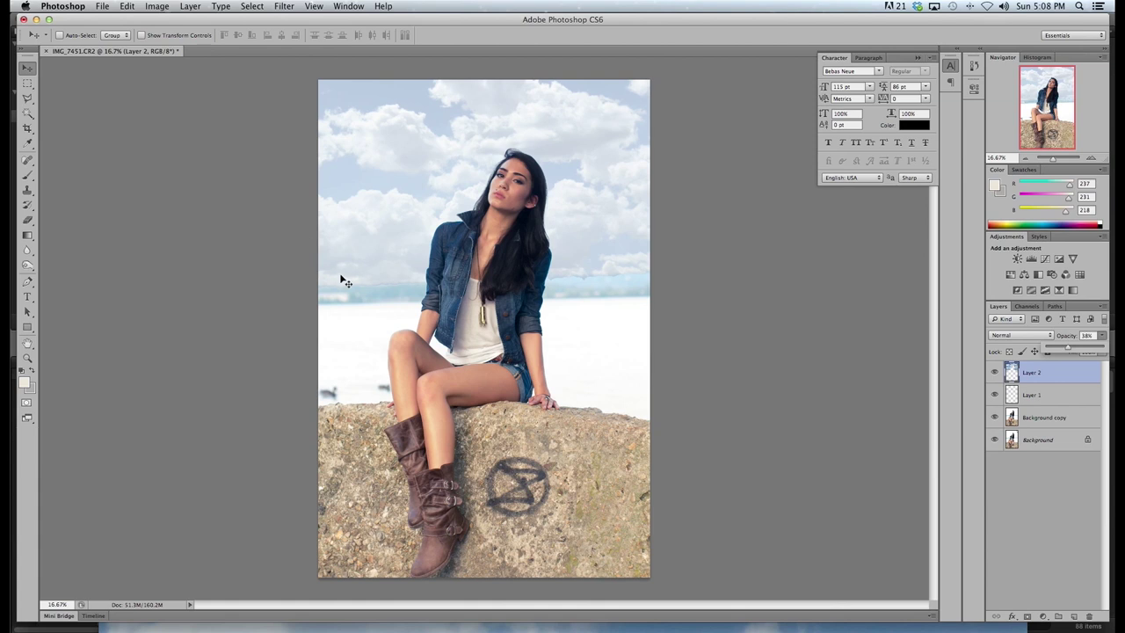
Pick the Eraser with 0% hardness and 13% opacity, and enlarge the brush
left_click(27, 222)
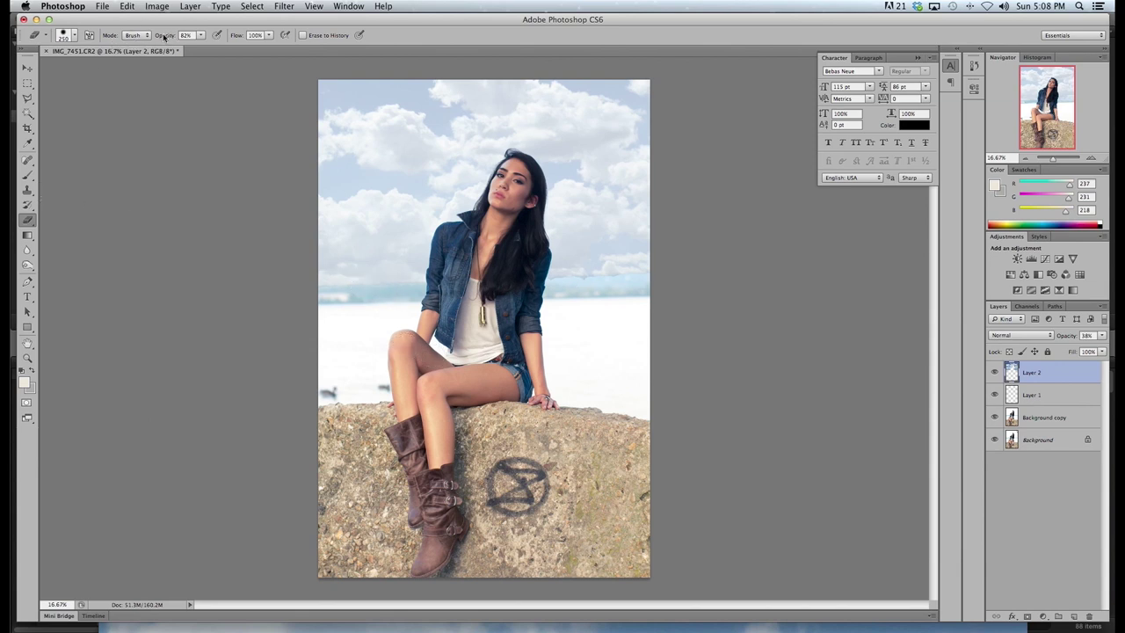
left_click(75, 36)
left_click_drag(71, 95, 28, 99)
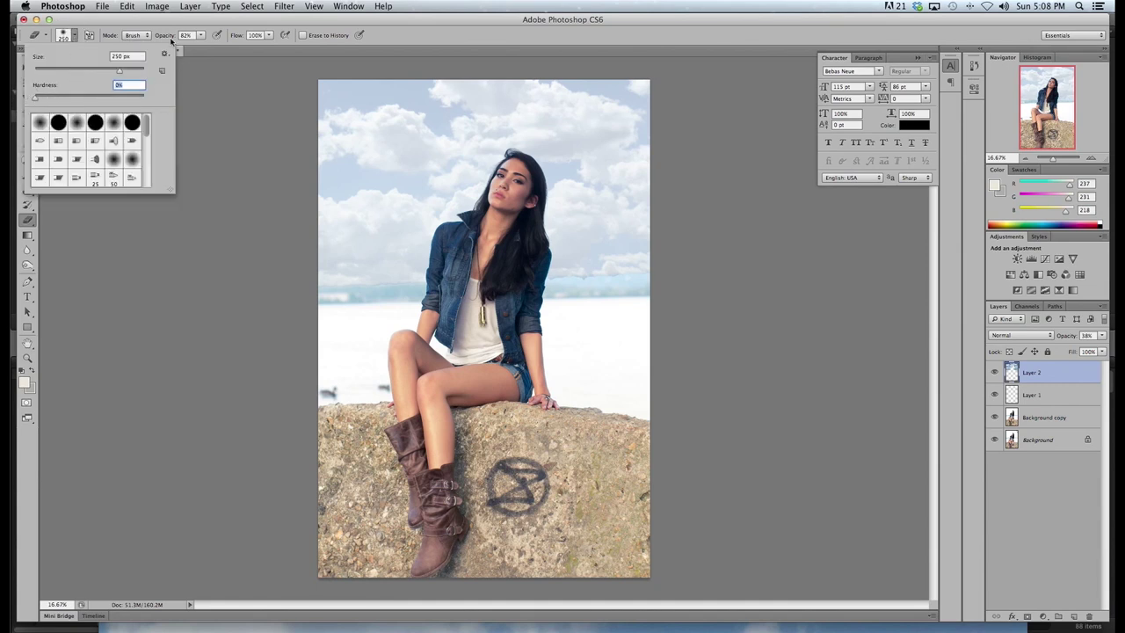
left_click(201, 35)
left_click_drag(204, 49, 162, 46)
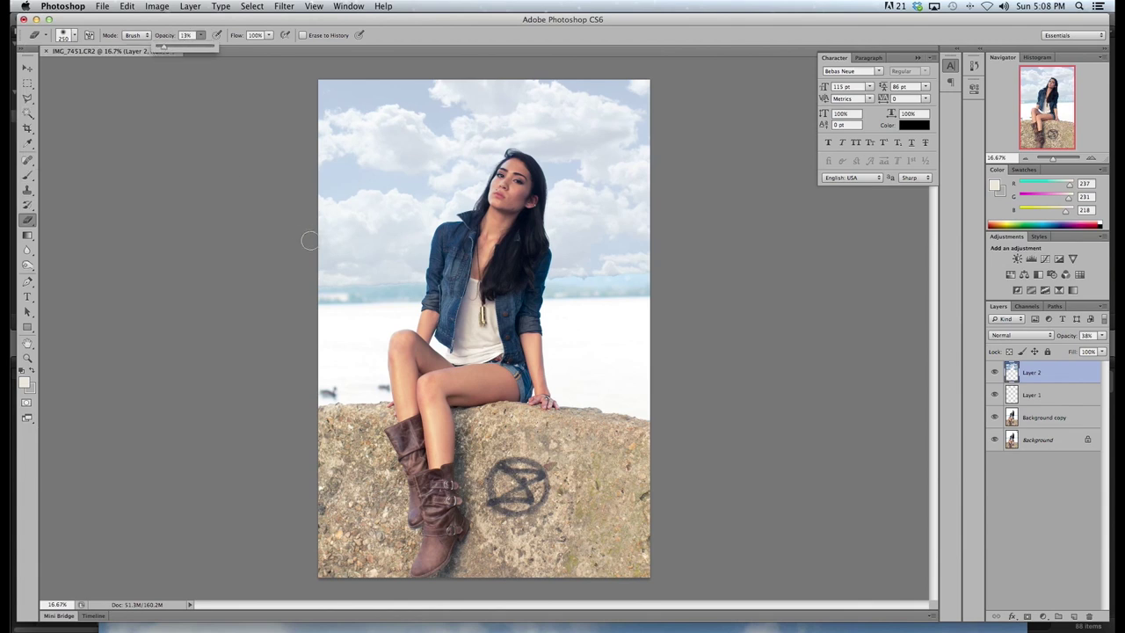
key("bracketright")
key("bracketright")
key("bracketright")
key("bracketright")
key("bracketright")
key("bracketright")
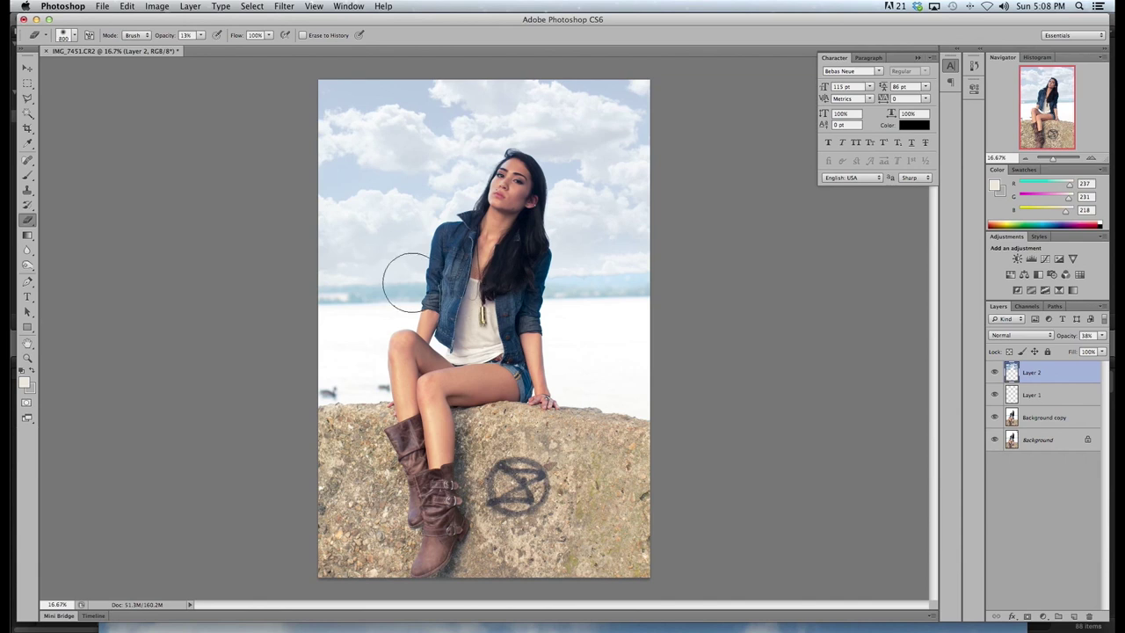
key("bracketleft")
key("bracketleft")
key("bracketleft")
Compare the photo with and without the sky layer, then zoom in on the water
left_click(1027, 160)
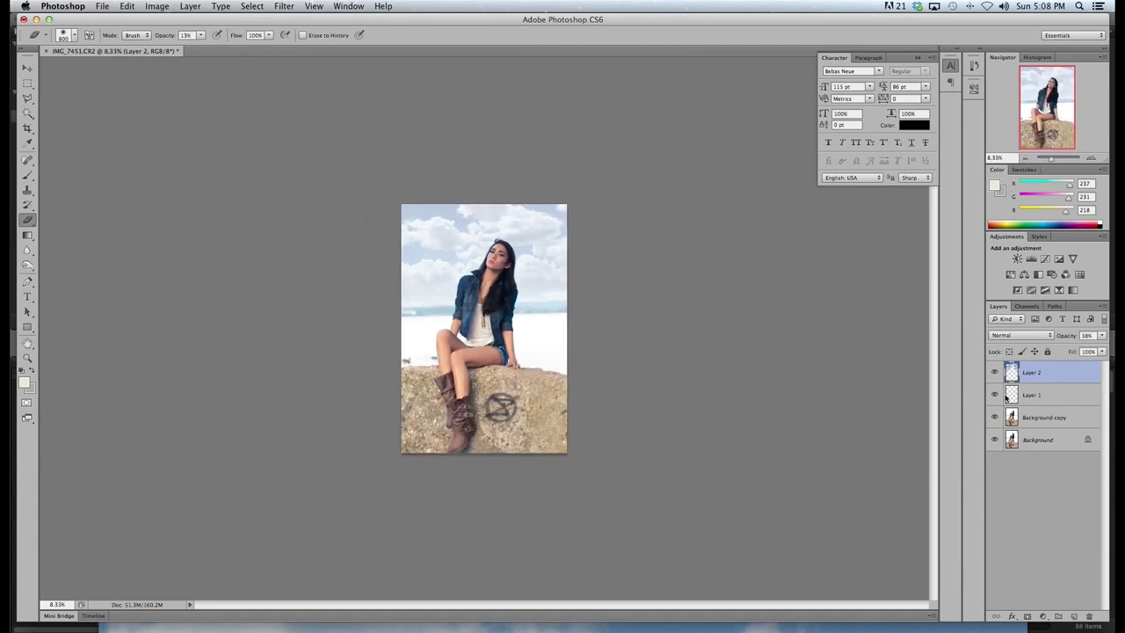
left_click(995, 375)
left_click(996, 374)
left_click(995, 375)
left_click(995, 374)
left_click(995, 374)
left_click(996, 375)
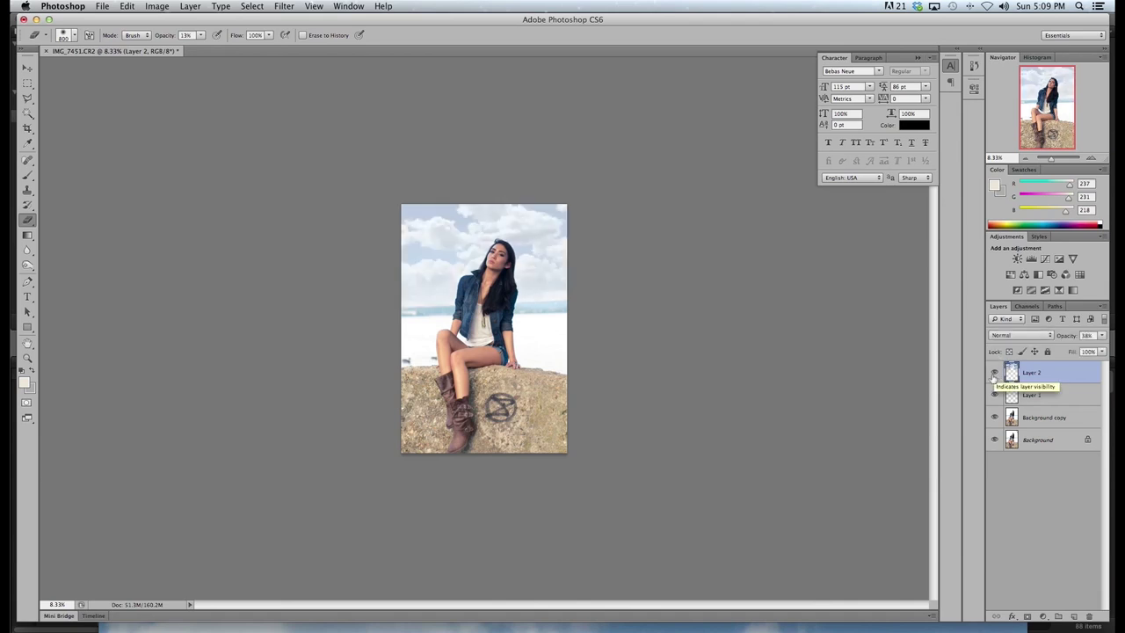
left_click(1093, 161)
left_click(1093, 161)
left_click(1092, 161)
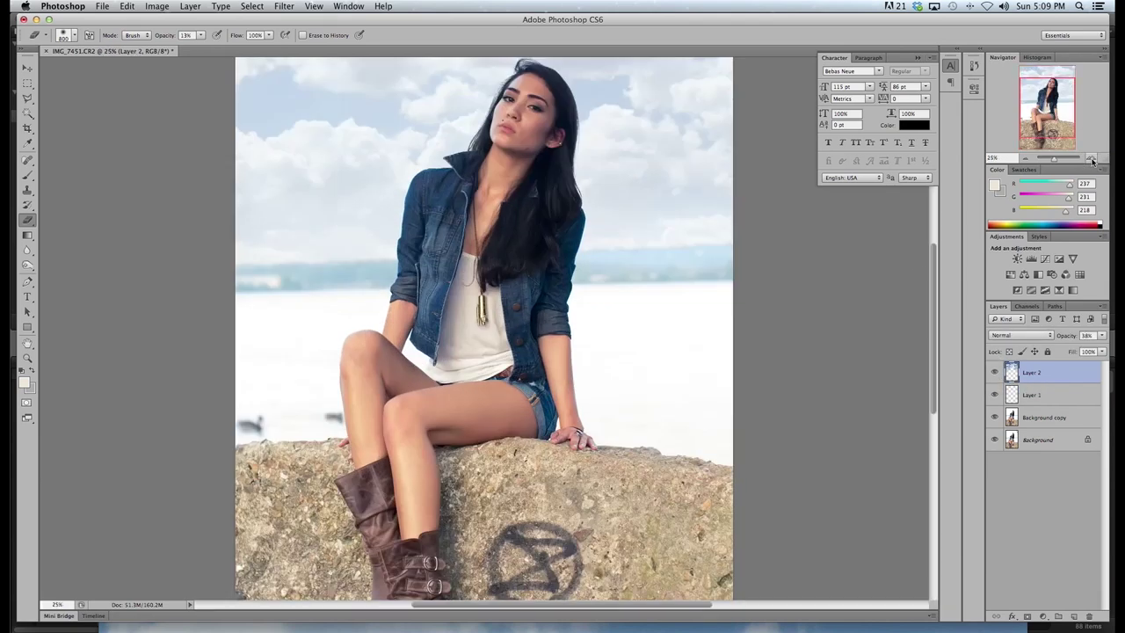
left_click(1093, 161)
On Layer 1, clone clean water over the duck at the bottom left
left_click(1037, 396)
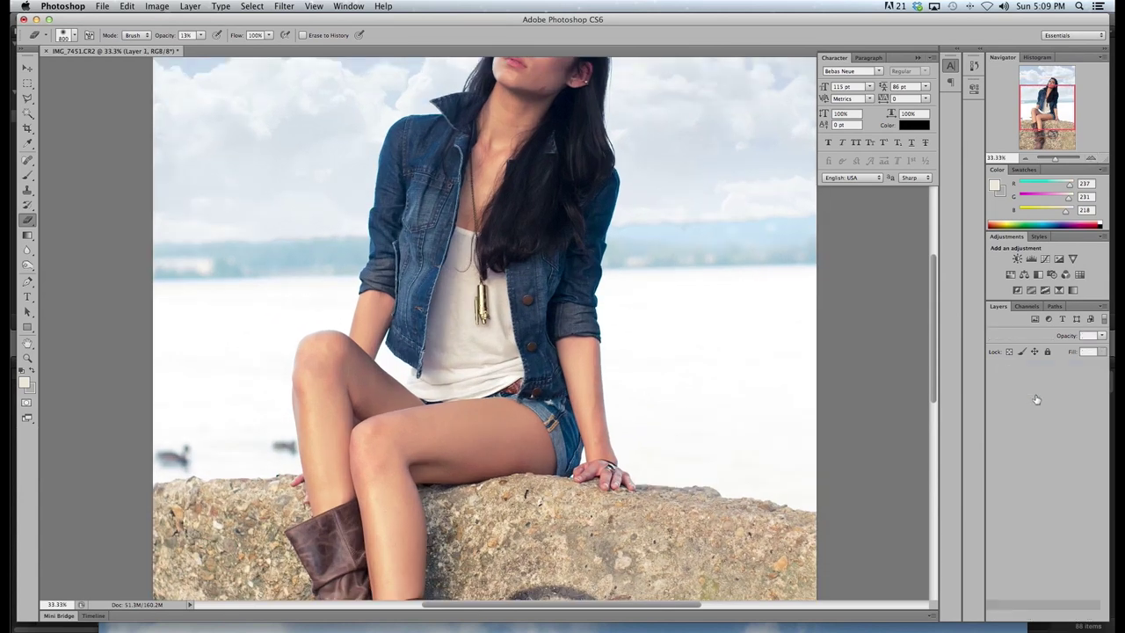
left_click(28, 190)
key("bracketright")
key("bracketright")
key("bracketright")
key("bracketright")
key("bracketright")
key("bracketright")
left_click(178, 422, "alt")
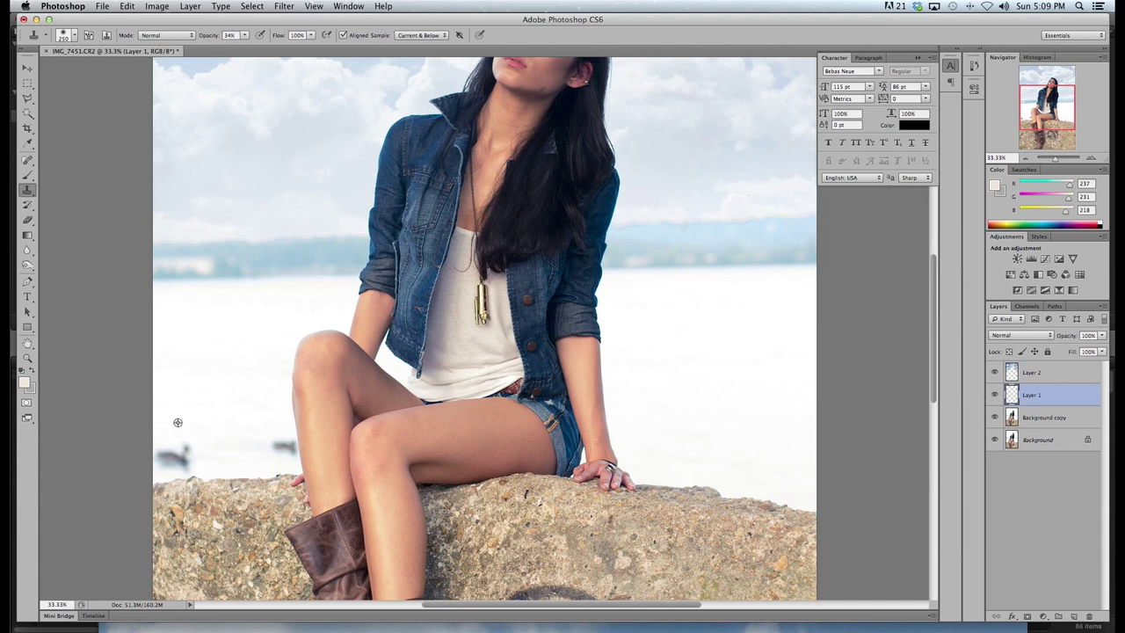
mouse_move(176, 456)
left_mouse_down()
mouse_move(163, 452)
mouse_move(191, 455)
mouse_move(160, 452)
left_mouse_up()
Clone away the small duck beside the leg and the bird beside the sleeve
key("bracketleft")
key("bracketleft")
key("bracketleft")
key("bracketleft")
mouse_move(251, 409)
left_mouse_down()
mouse_move(273, 432)
mouse_move(263, 428)
left_mouse_up()
key("bracketleft")
key("bracketleft")
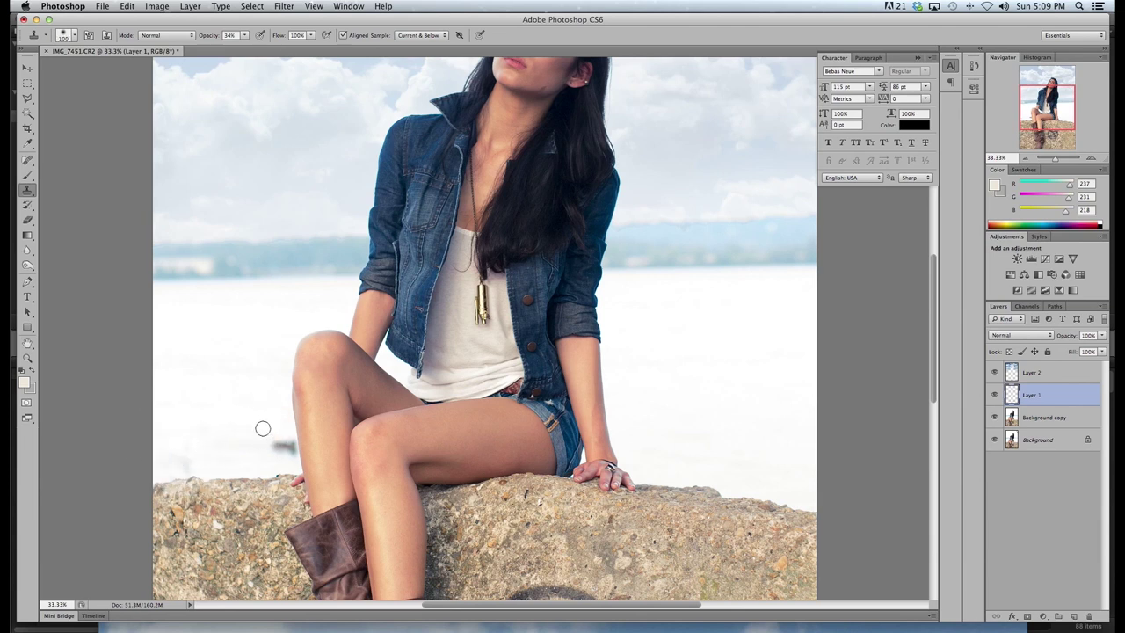
key("bracketright")
key("bracketright")
left_click_drag(278, 447, 281, 436)
left_click(604, 307)
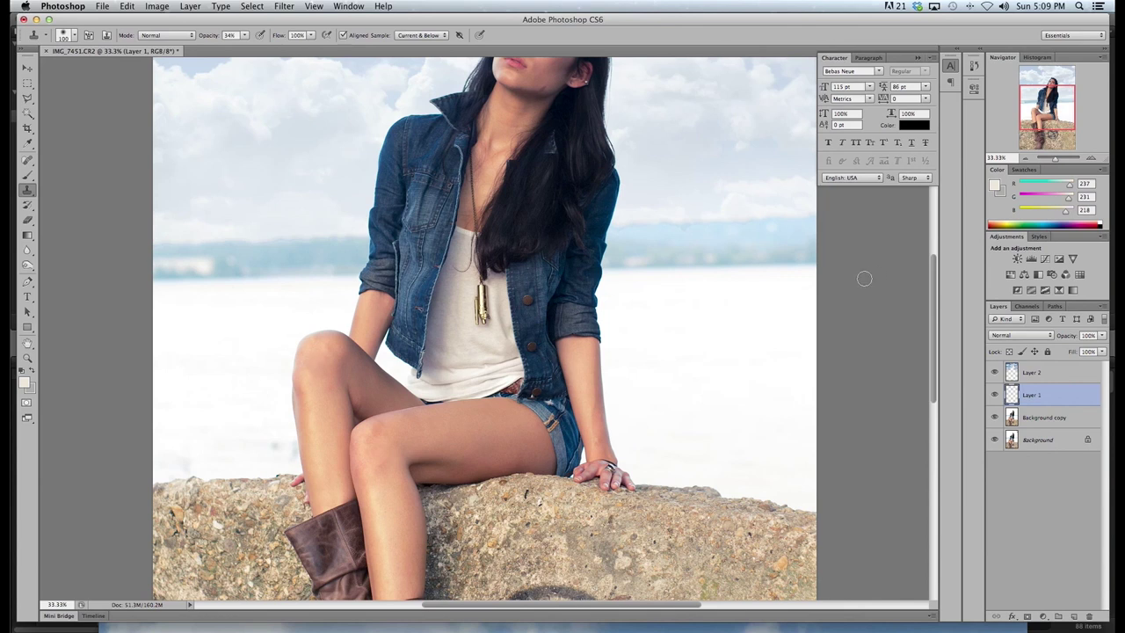
left_click(1025, 158)
left_click(1025, 158)
left_click(1025, 158)
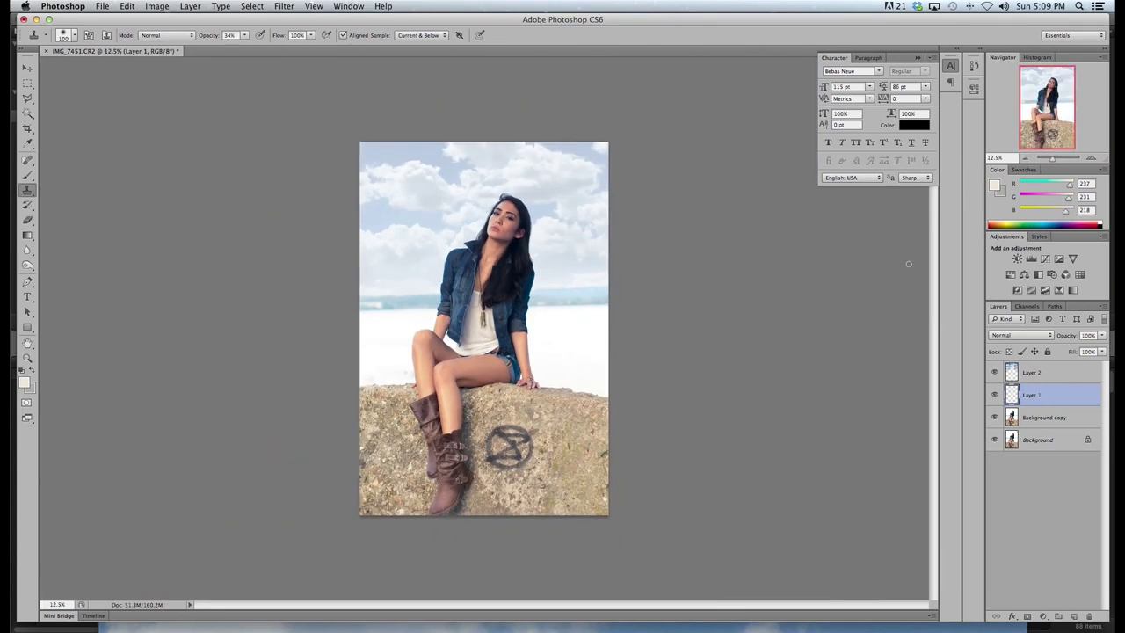
On Background copy, zoom in and lasso around the graffiti on the rock
left_click(1039, 420)
left_click(1091, 159)
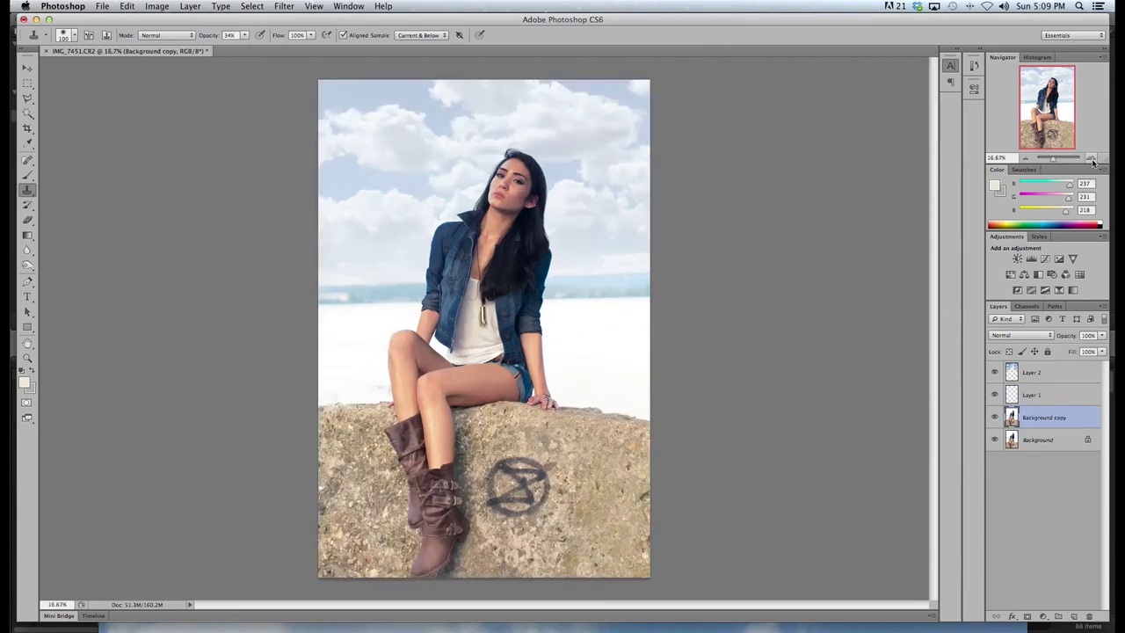
left_click(1091, 159)
left_click(1091, 159)
scroll(718, 271, "down", 10)
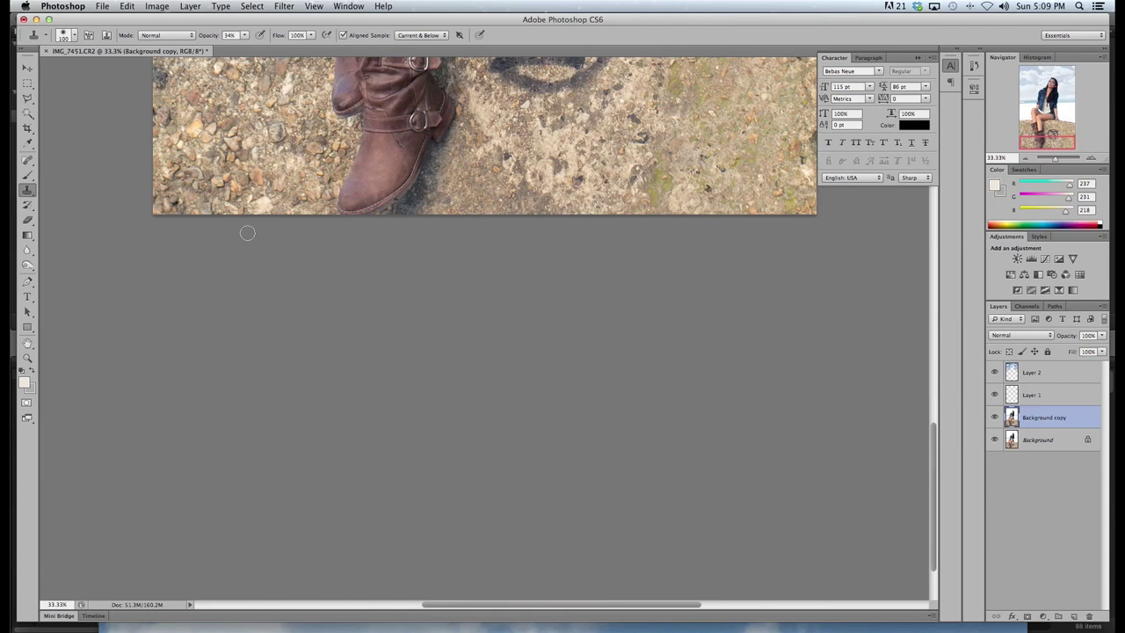
scroll(466, 246, "up", 10)
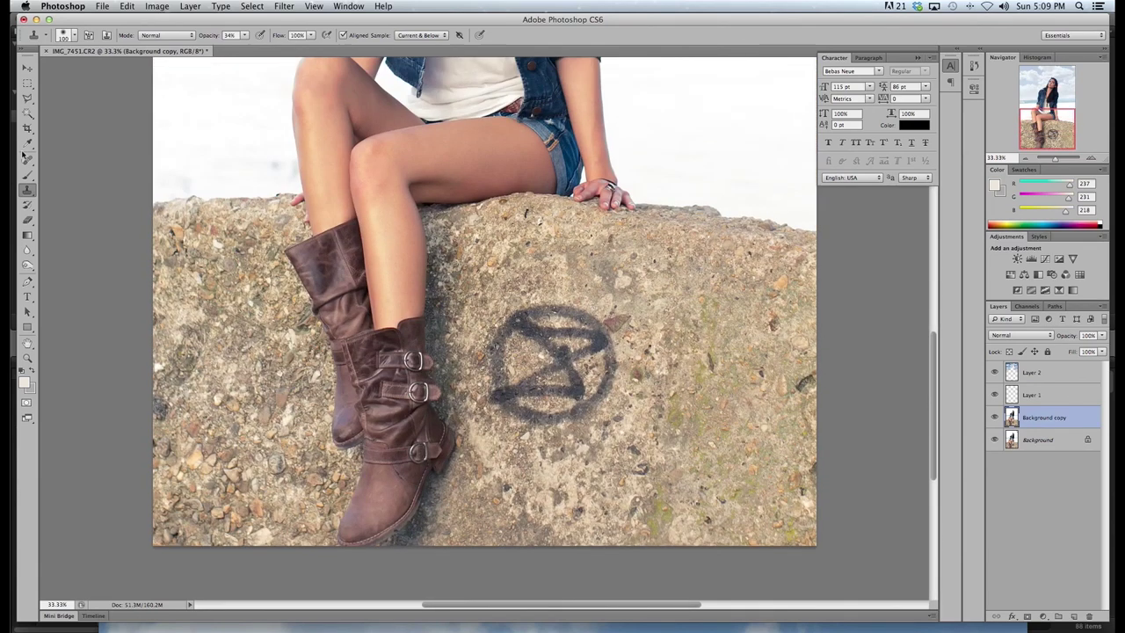
left_click(27, 99)
left_click_drag(27, 99, 49, 102)
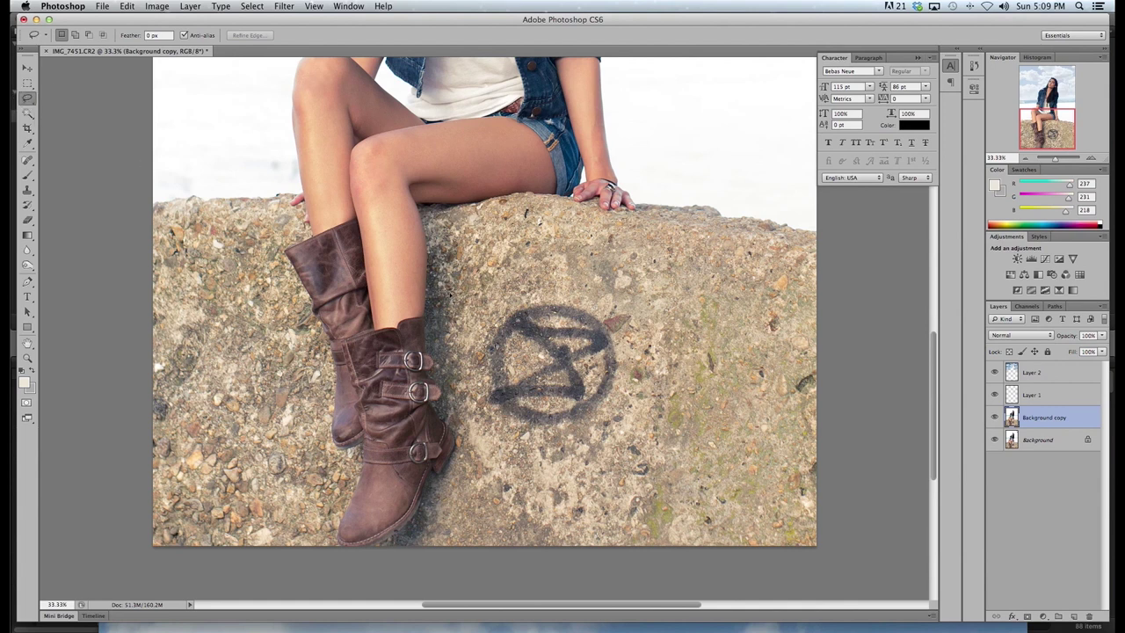
mouse_move(469, 291)
left_mouse_down()
mouse_move(536, 276)
mouse_move(635, 298)
mouse_move(669, 383)
mouse_move(648, 444)
mouse_move(604, 463)
mouse_move(543, 458)
mouse_move(486, 434)
mouse_move(460, 307)
mouse_move(489, 283)
left_mouse_up()
Content-Aware Fill the lassoed graffiti, deselect, and inspect the rock up close
right_click(538, 319)
left_click(561, 467)
left_click(638, 268)
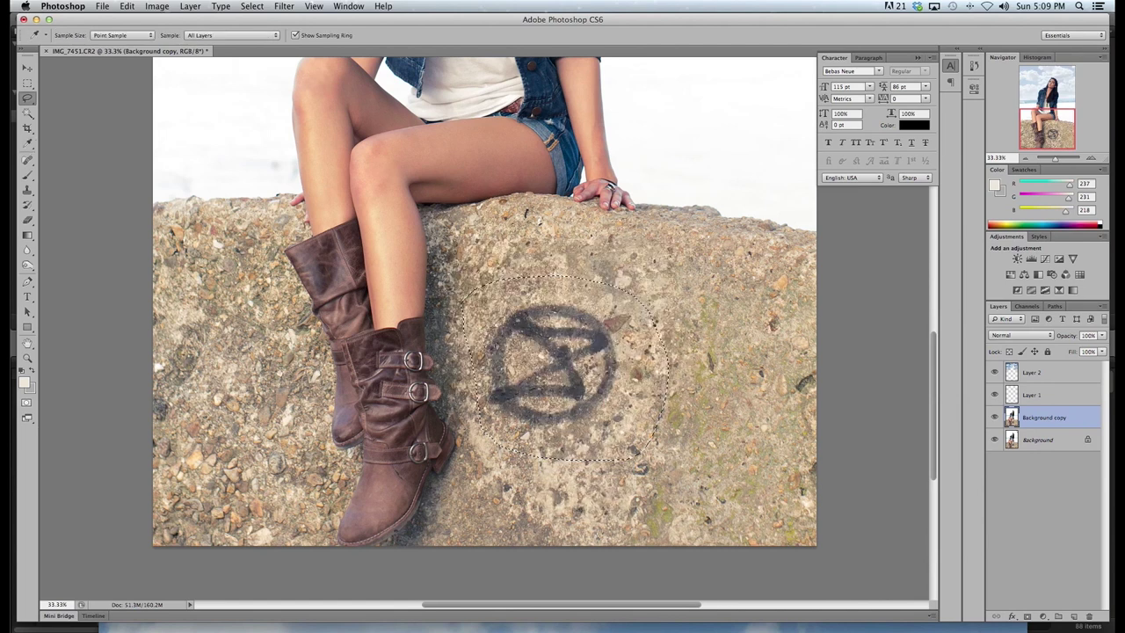
key("super+d")
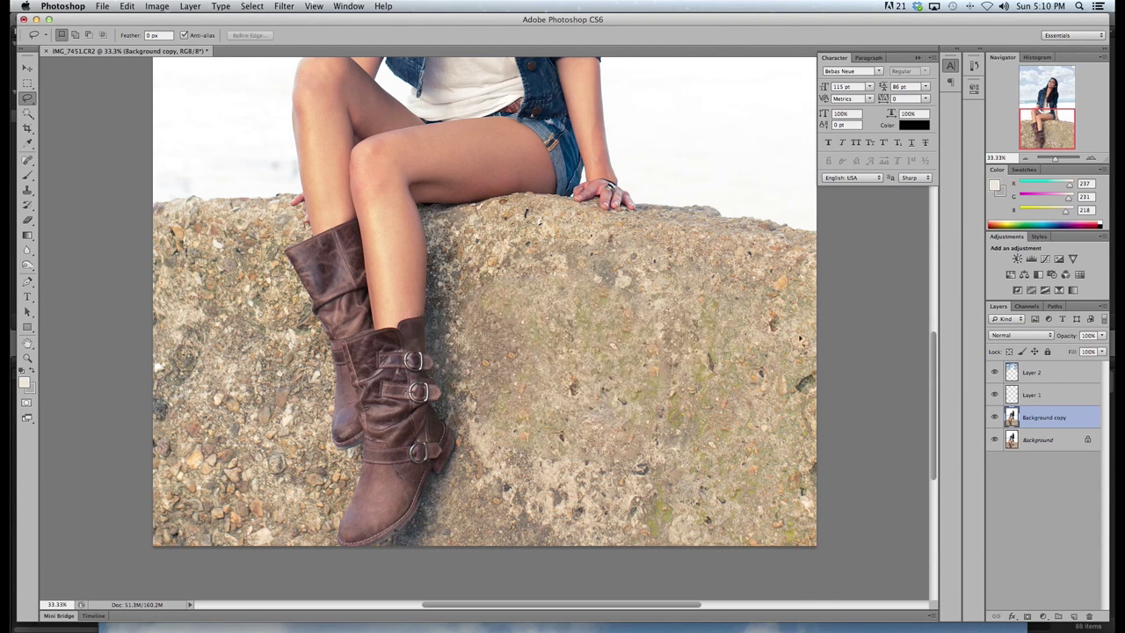
left_click(1025, 158)
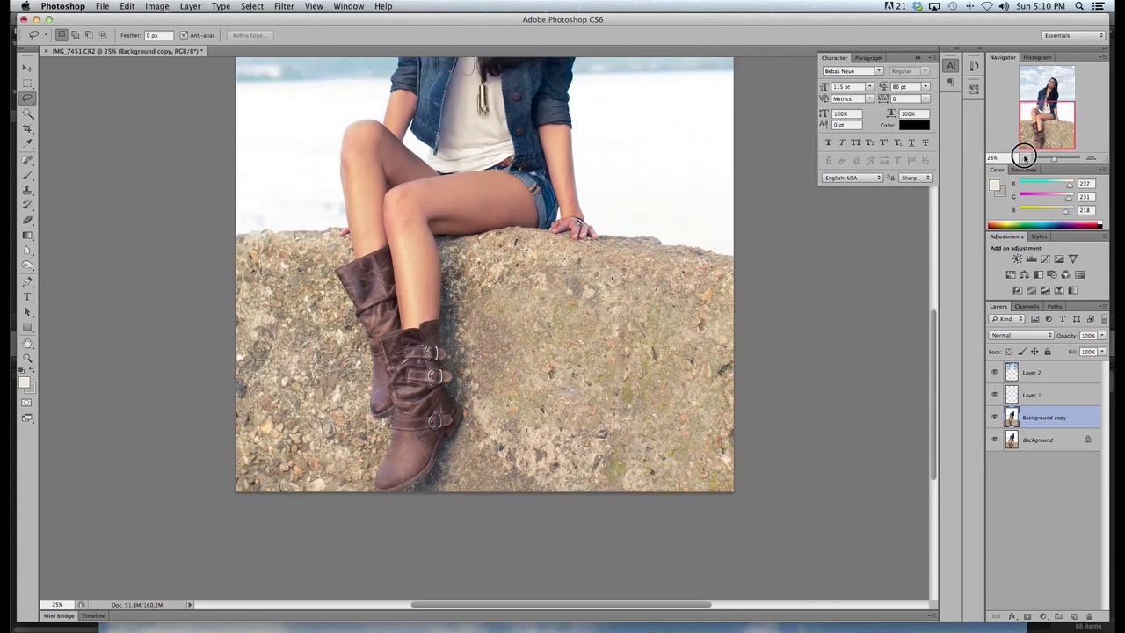
left_click(1025, 157)
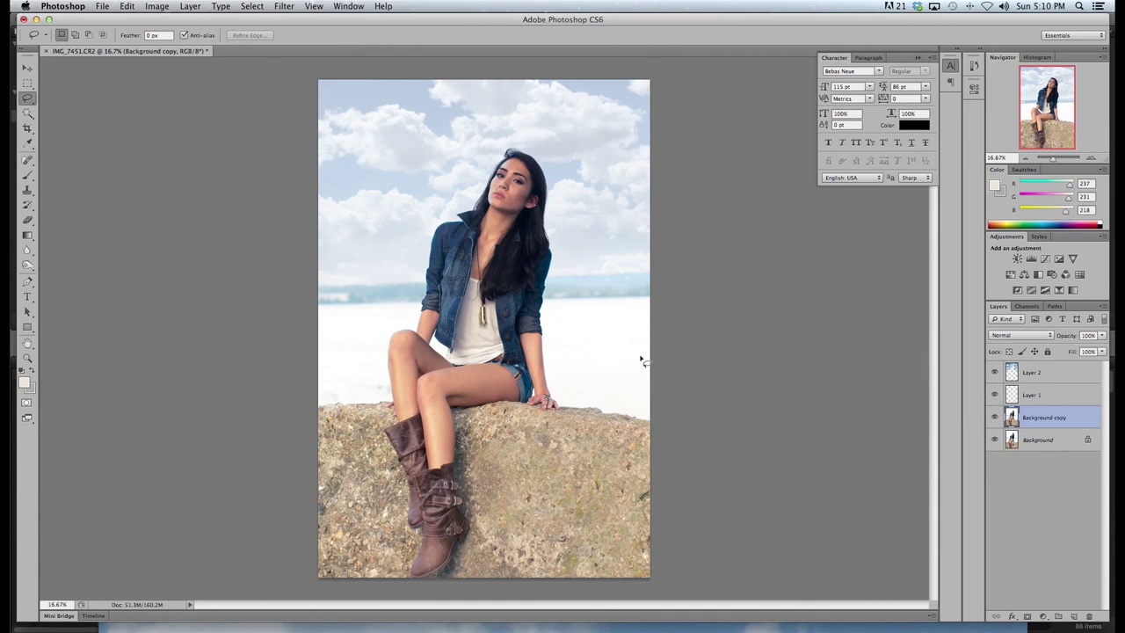
left_click(1091, 157)
left_click(1091, 157)
scroll(909, 228, "down", 5)
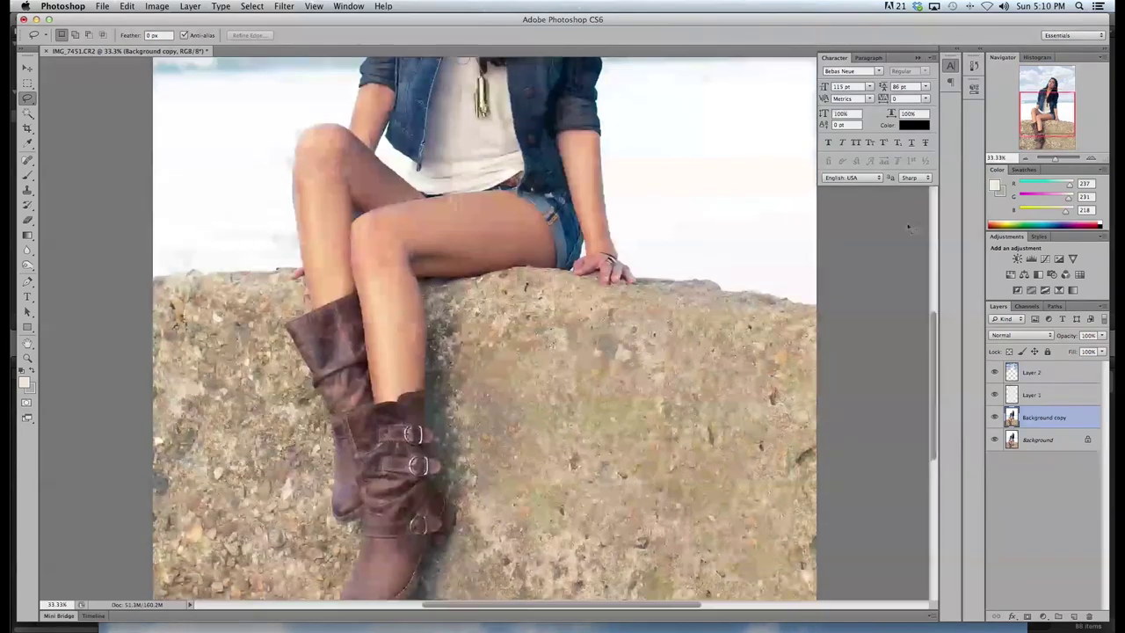
scroll(909, 229, "down", 6)
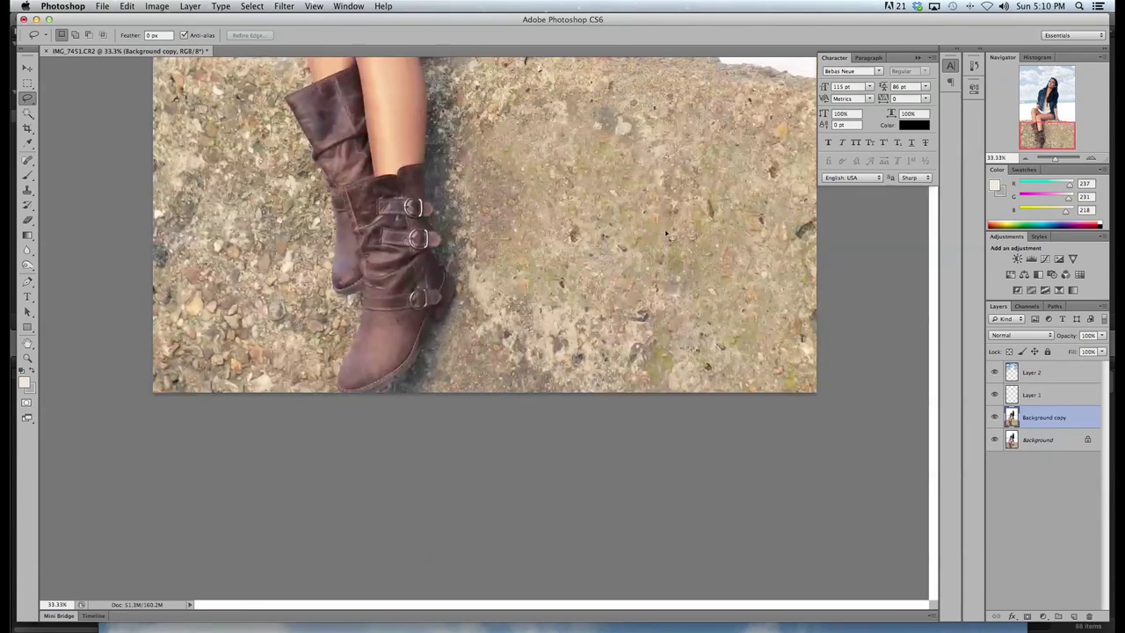
scroll(667, 232, "up", 2)
Undo the Content-Aware Fill so the graffiti returns
left_click(127, 7)
left_click(141, 20)
left_click(127, 6)
left_click(132, 40)
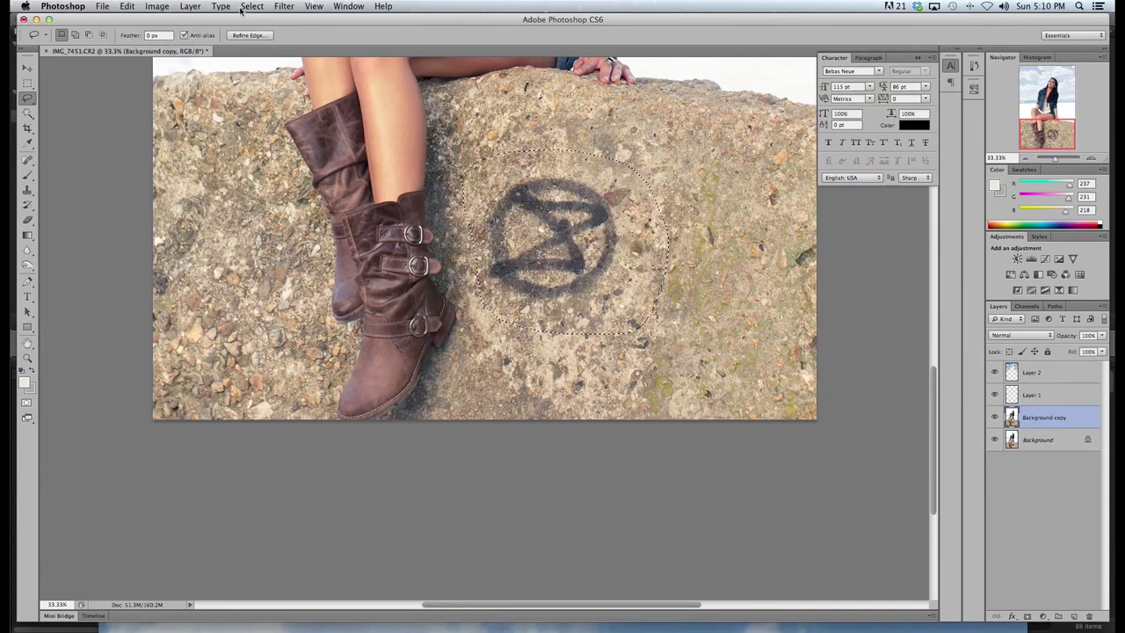
key("super+d")
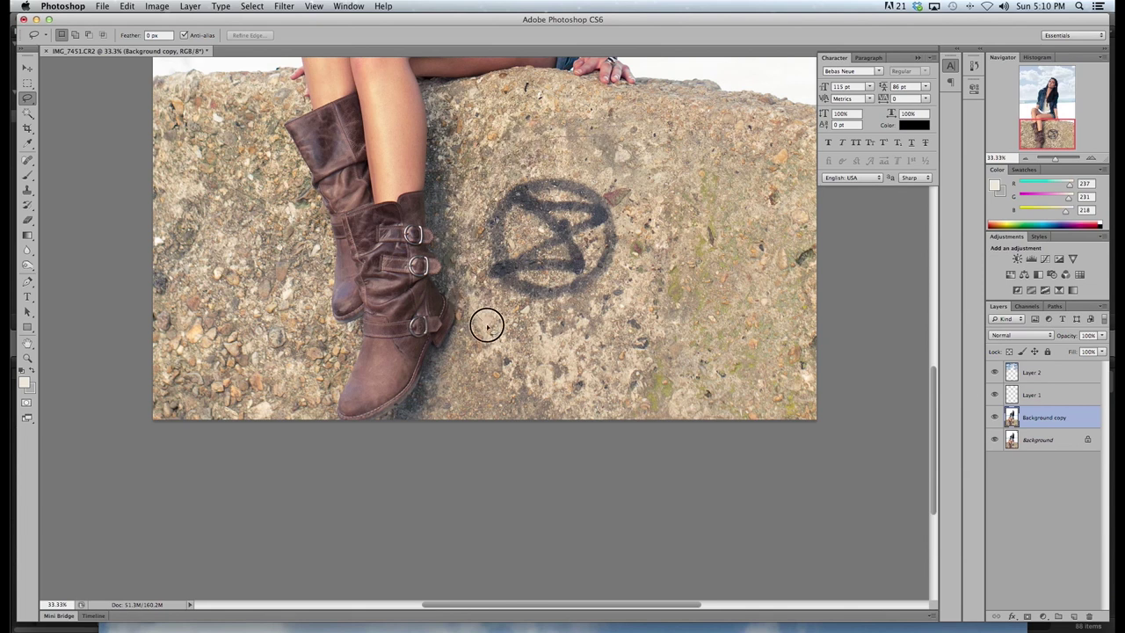
Reselect the graffiti, feather the selection, and Content-Aware Fill it again
key("shift+super+d")
left_click(252, 6)
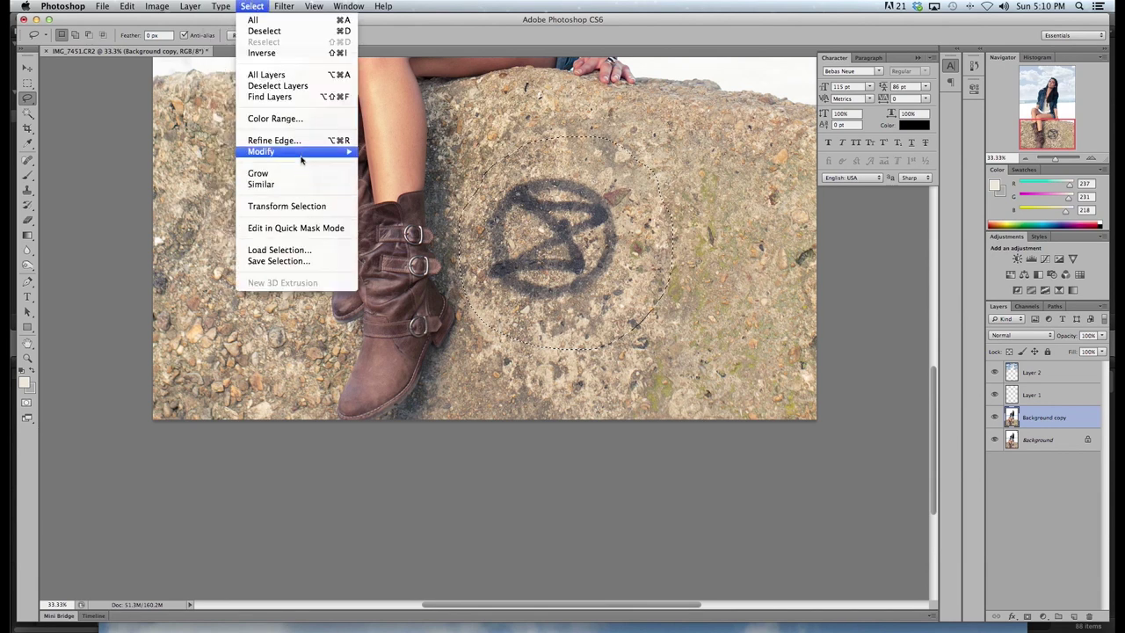
mouse_move(303, 153)
left_click(388, 196)
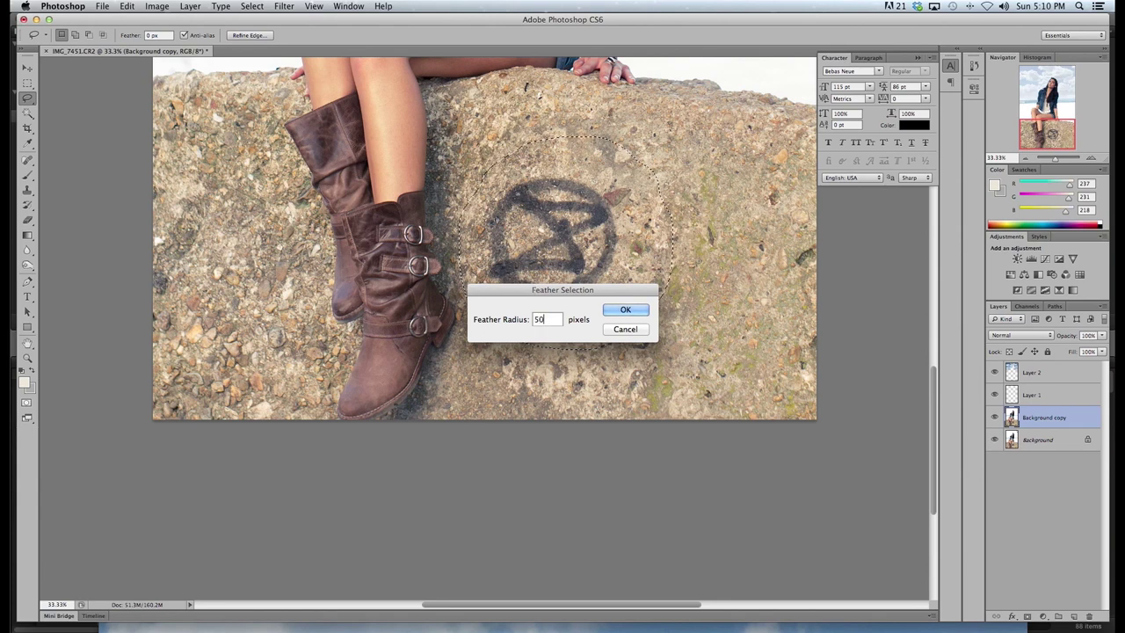
key("Return")
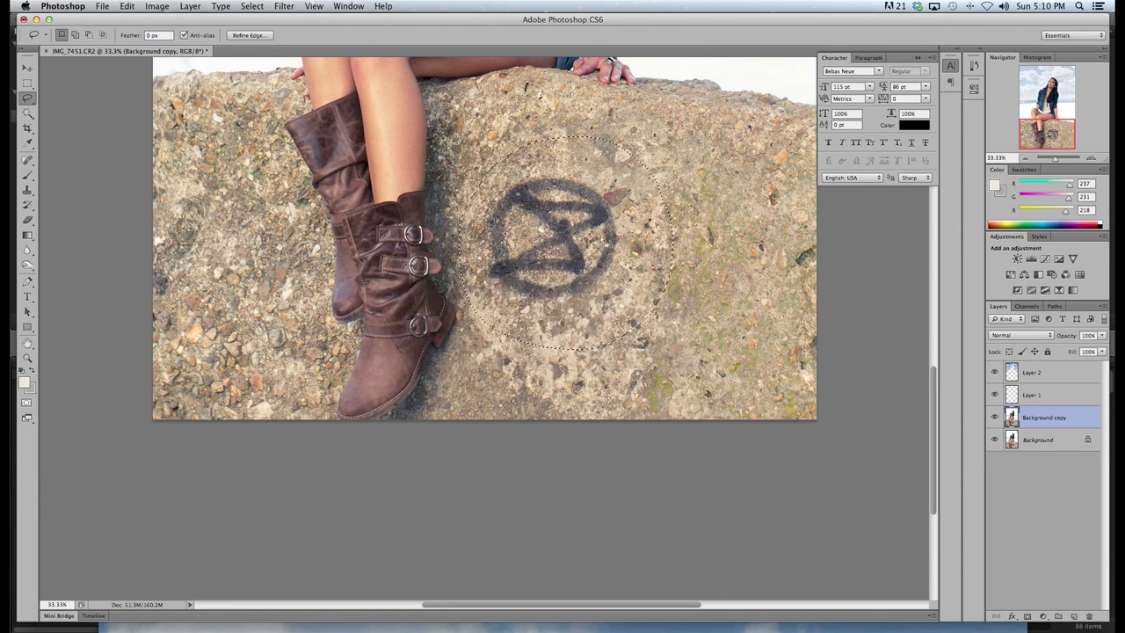
right_click(608, 249)
left_click(664, 395)
left_click(638, 264)
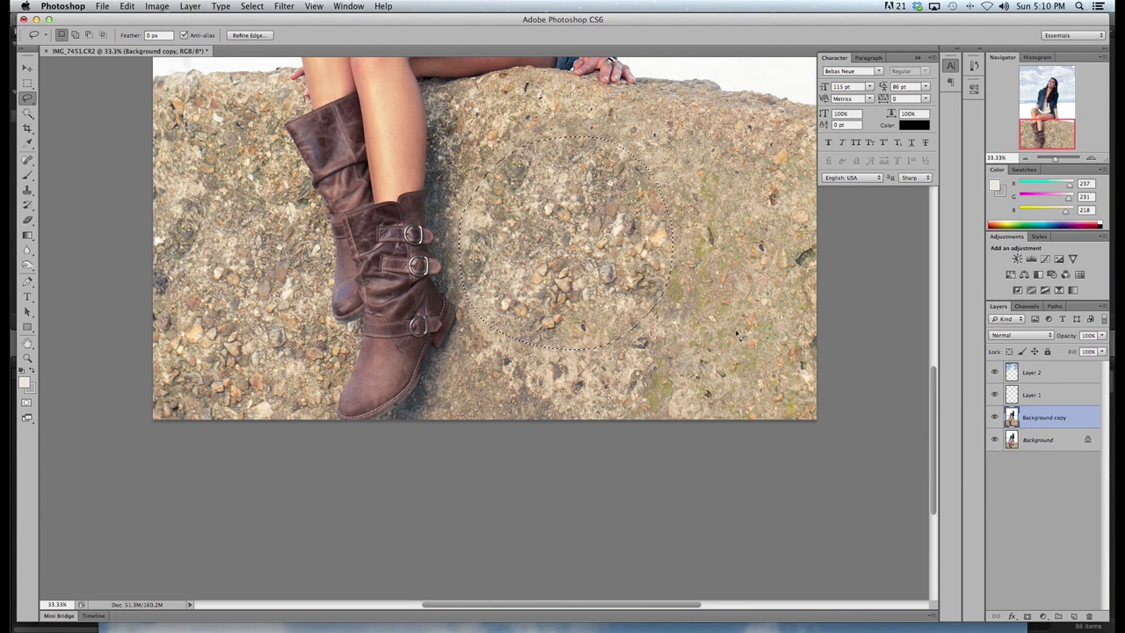
key("super+d")
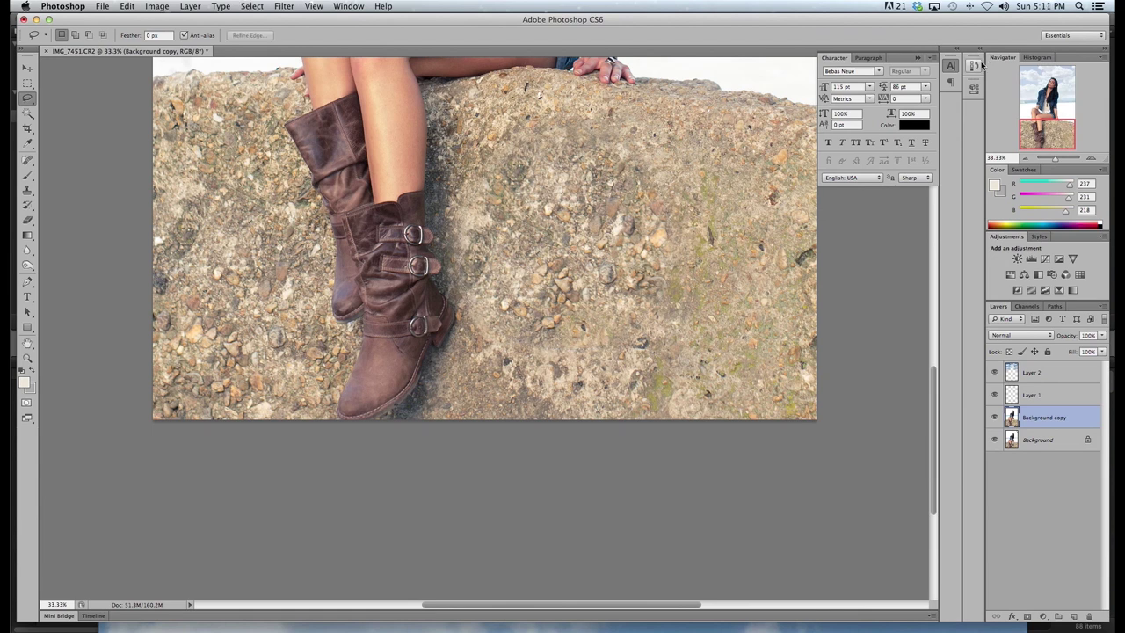
Toggle Background copy on and off to compare the retouched rock with the original
left_click(1025, 157)
left_click(1024, 157)
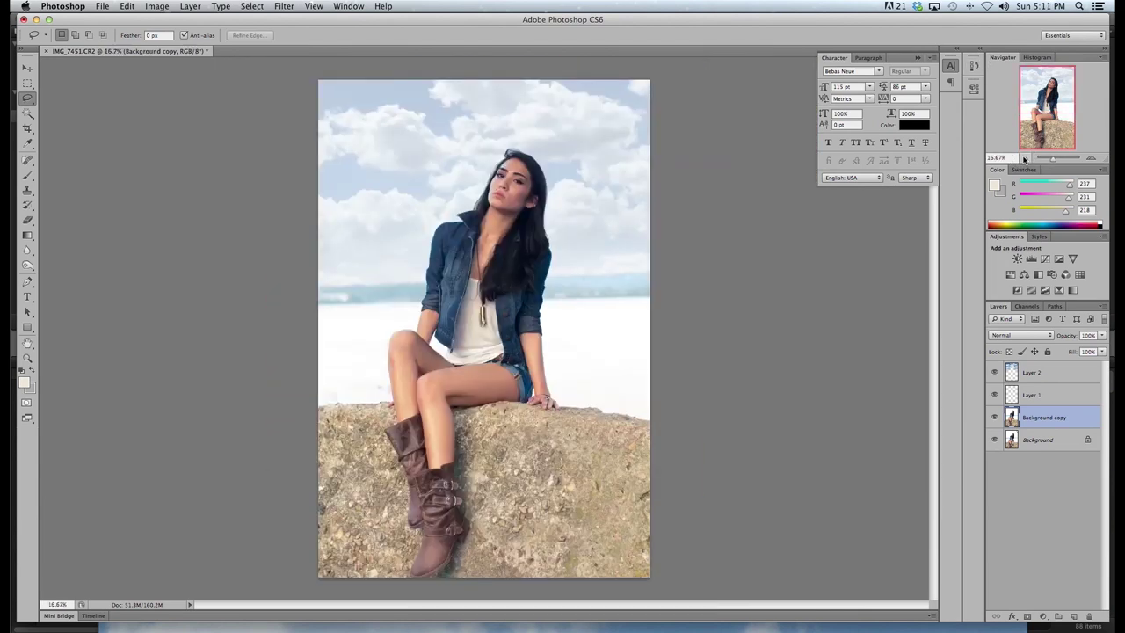
left_click(1090, 159)
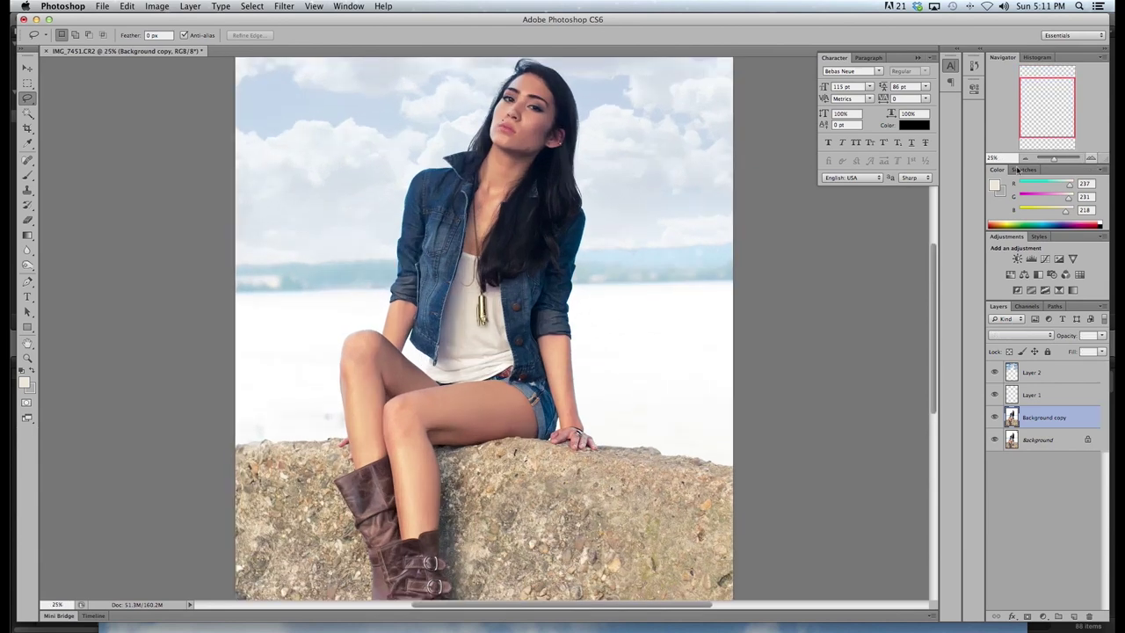
scroll(774, 211, "down", 5)
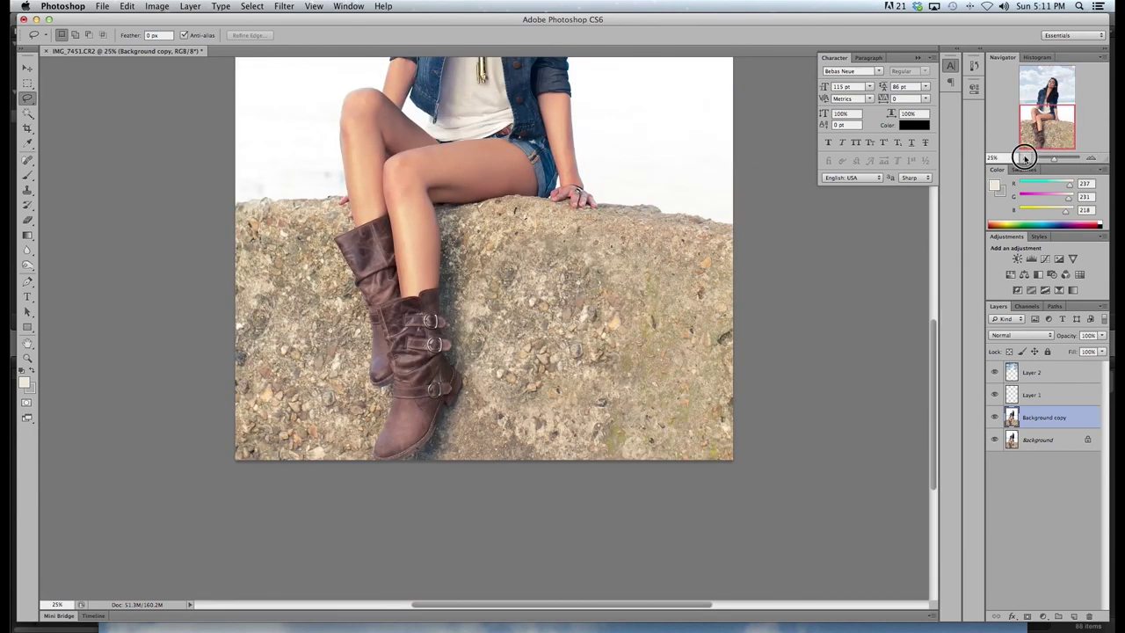
left_click(1024, 157)
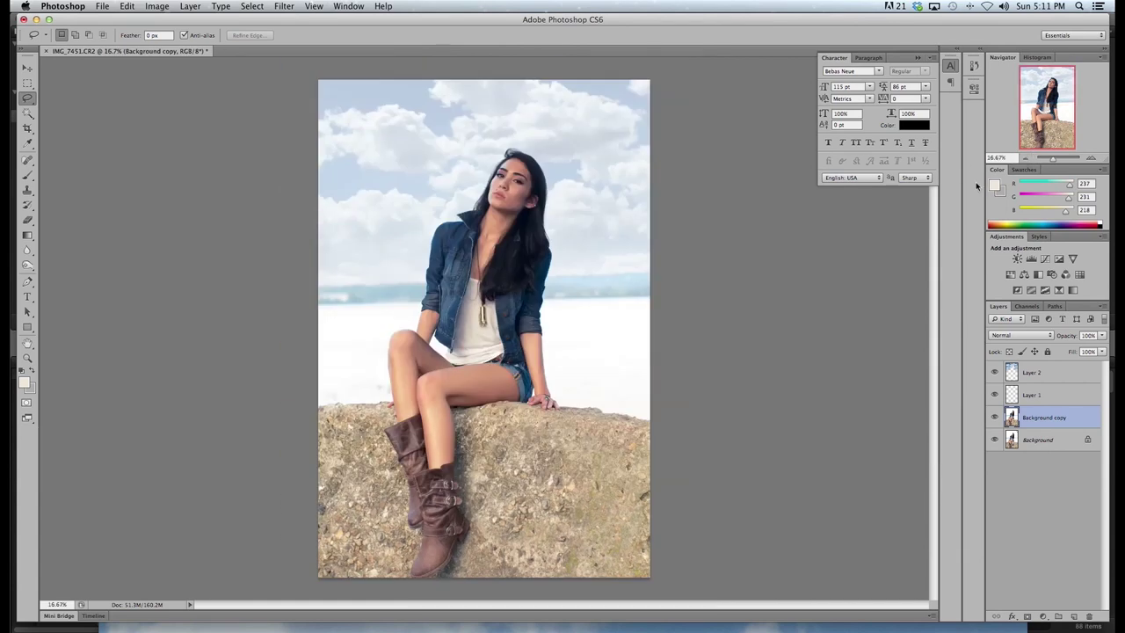
left_click(995, 419)
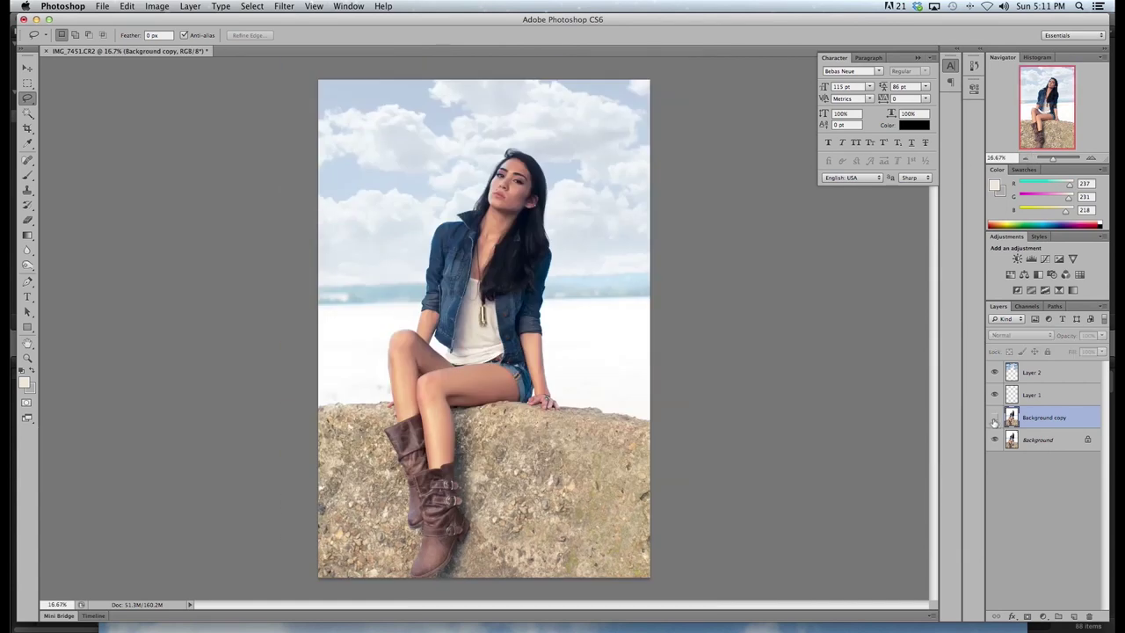
left_click(995, 419)
left_click(995, 418)
left_click(995, 419)
left_click(995, 418)
left_click(996, 419)
left_click(995, 419)
left_click(995, 418)
left_click(995, 419)
left_click(996, 418)
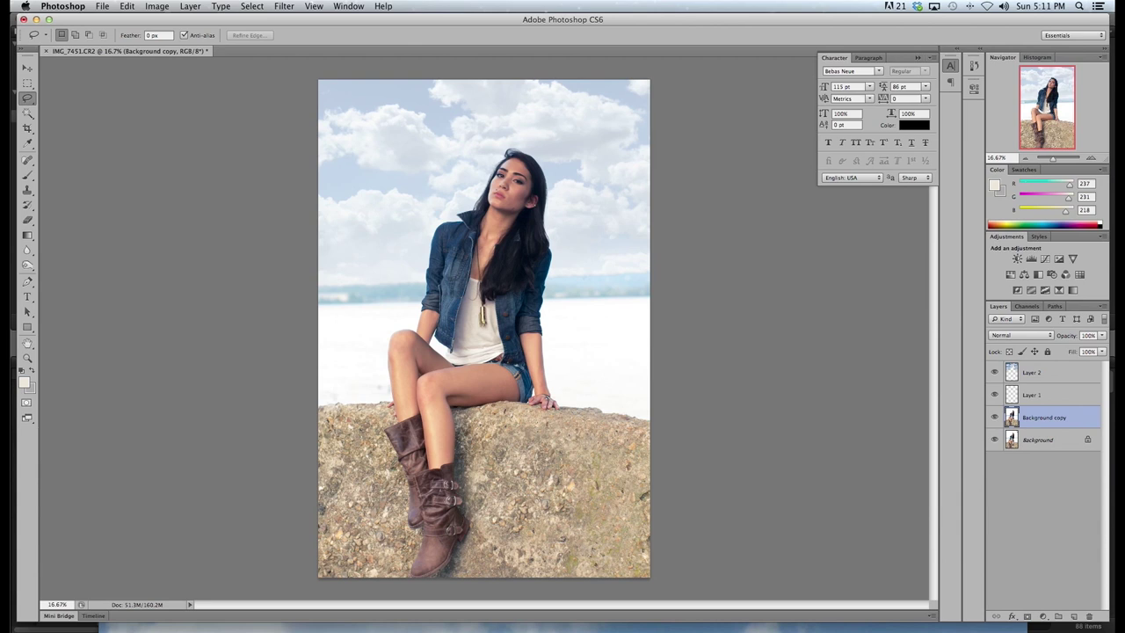
left_click(1091, 161)
scroll(520, 373, "down", 5)
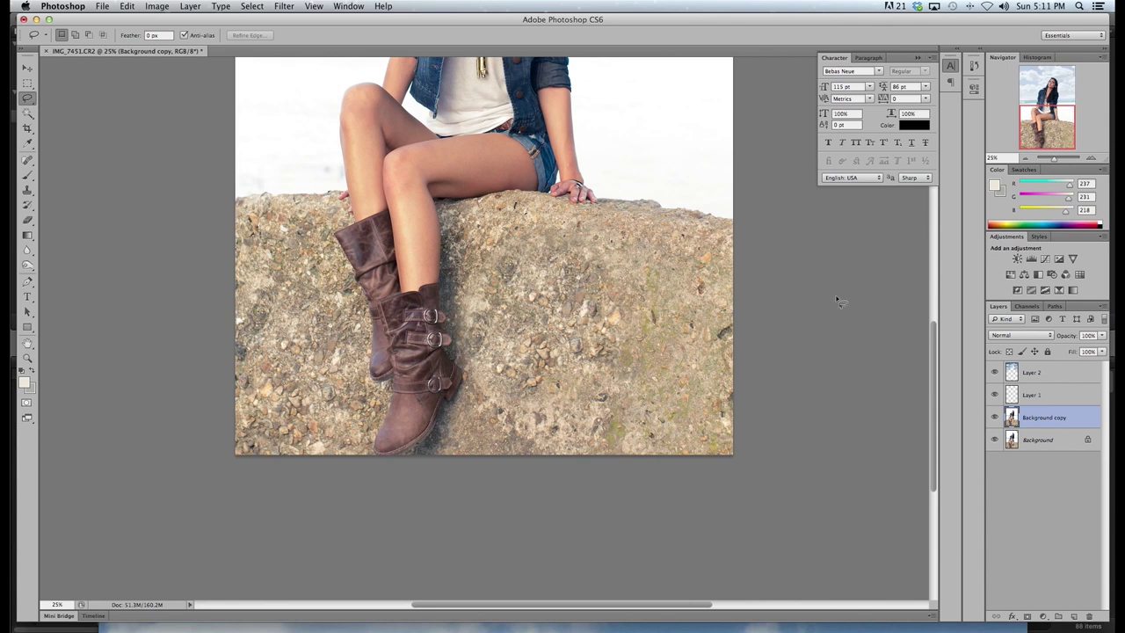
left_click(1026, 158)
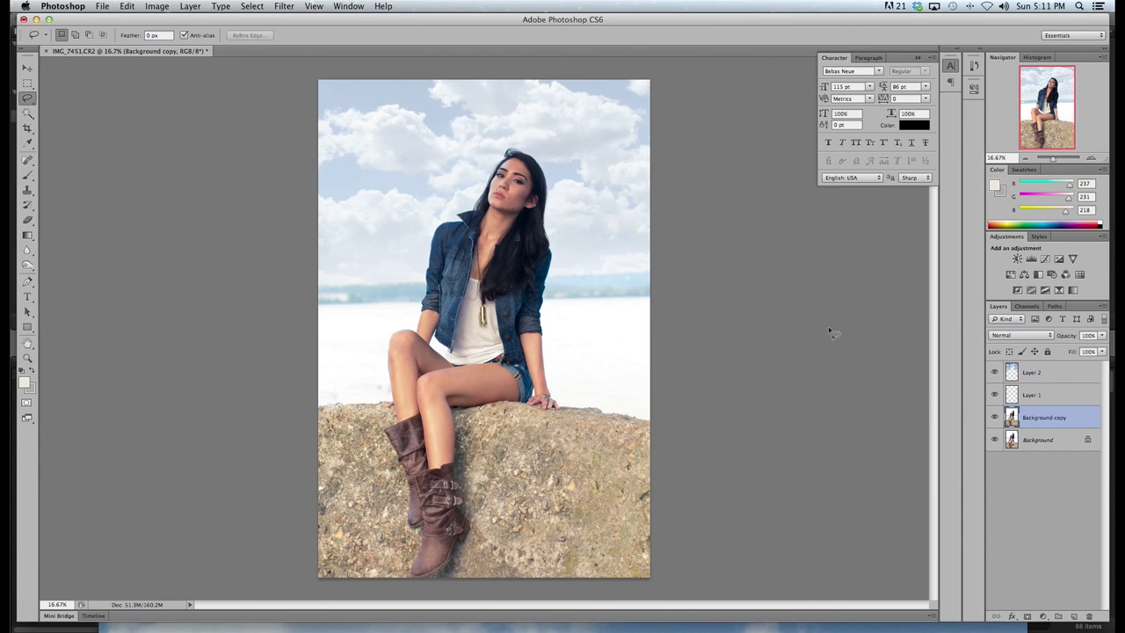
Duplicate the Background copy layer as Background copy 2
right_click(1034, 422)
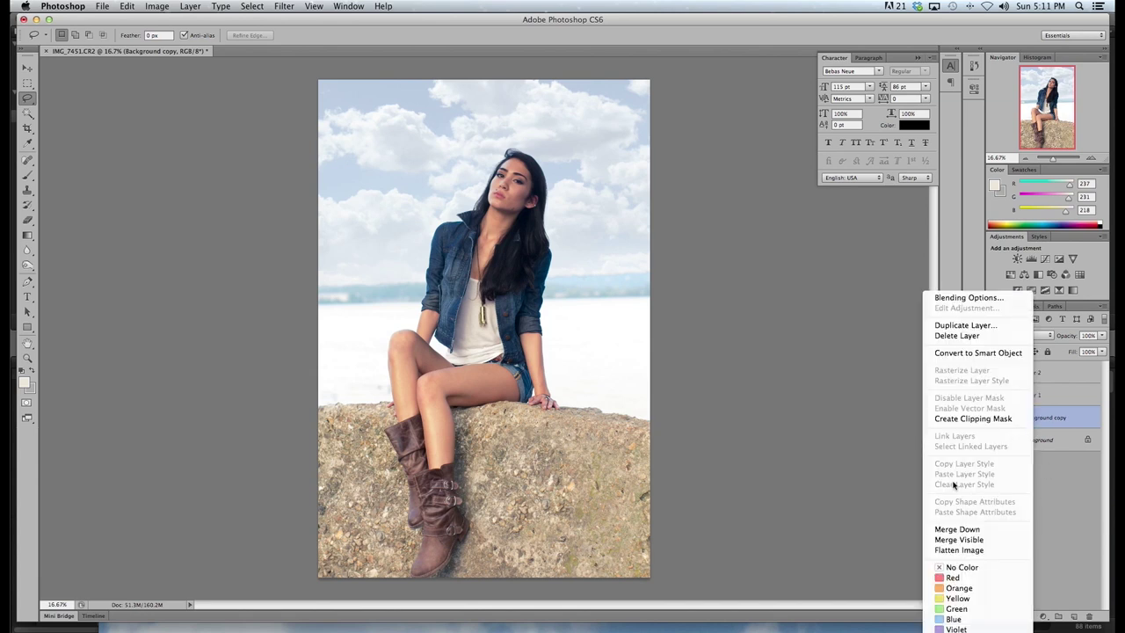
left_click(977, 331)
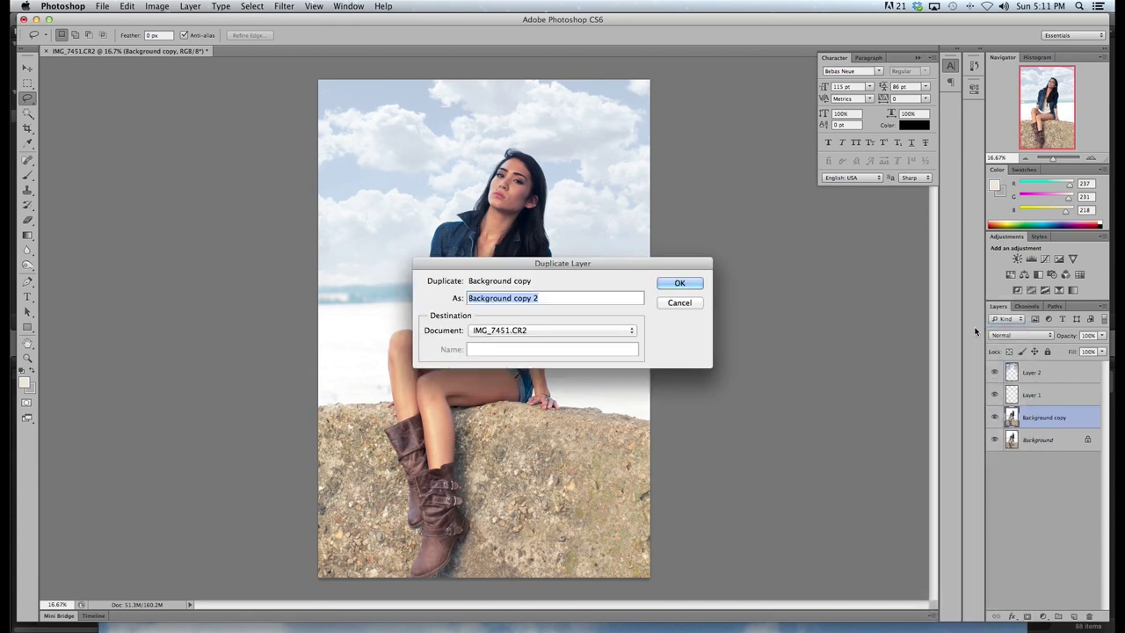
left_click(680, 284)
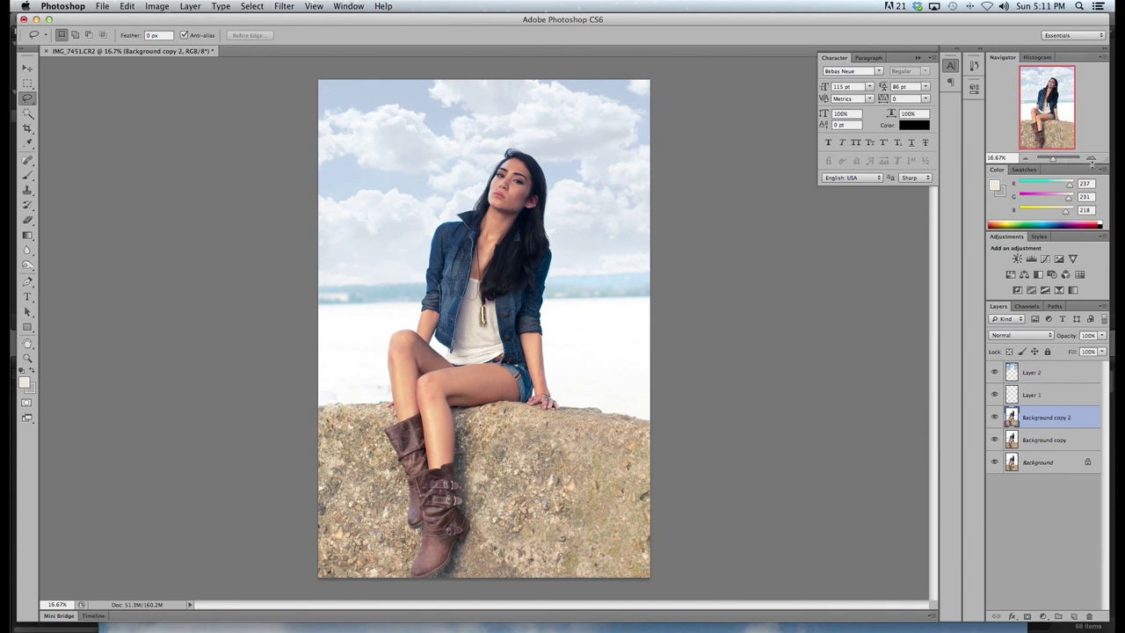
Zoom in on the model and apply Surface Blur with Radius 3, Threshold 15
left_click(1091, 159)
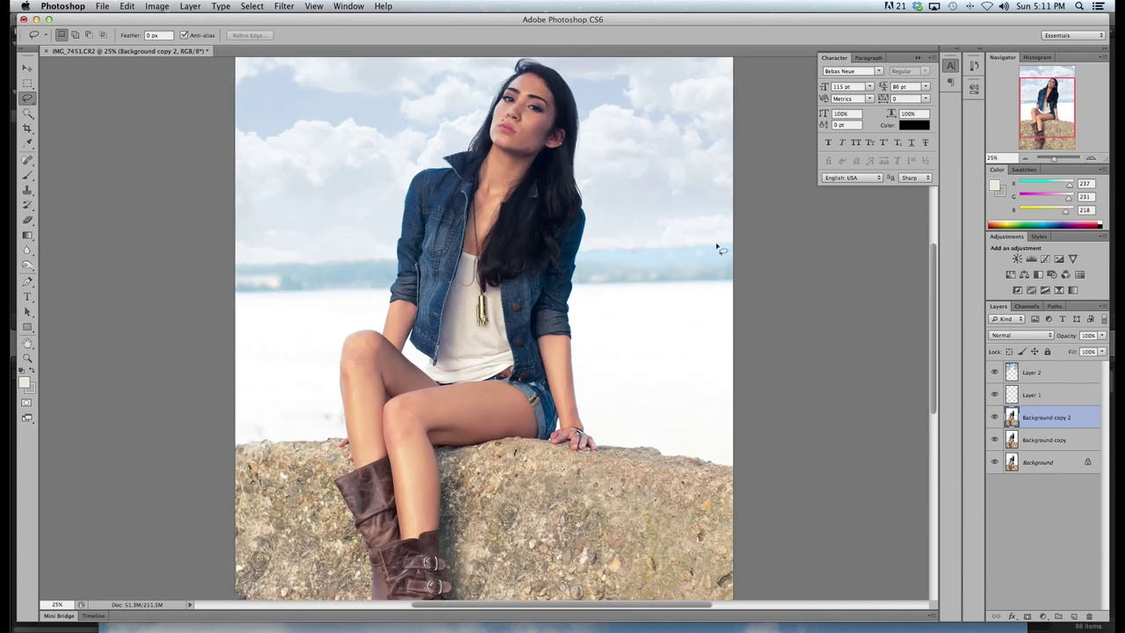
left_click(1092, 160)
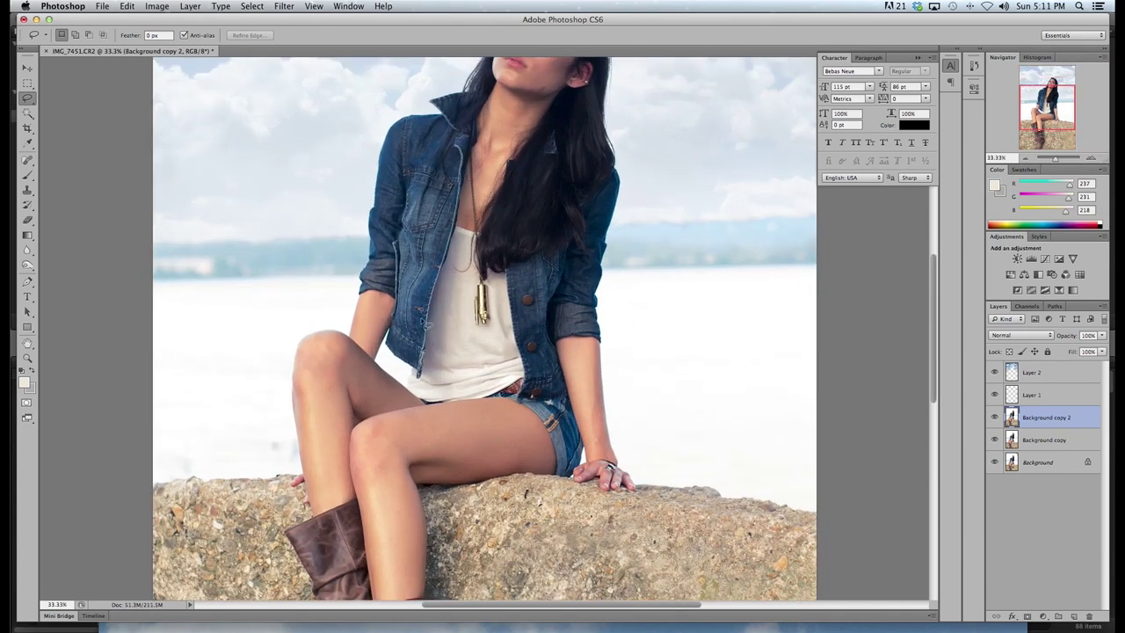
left_click(290, 5)
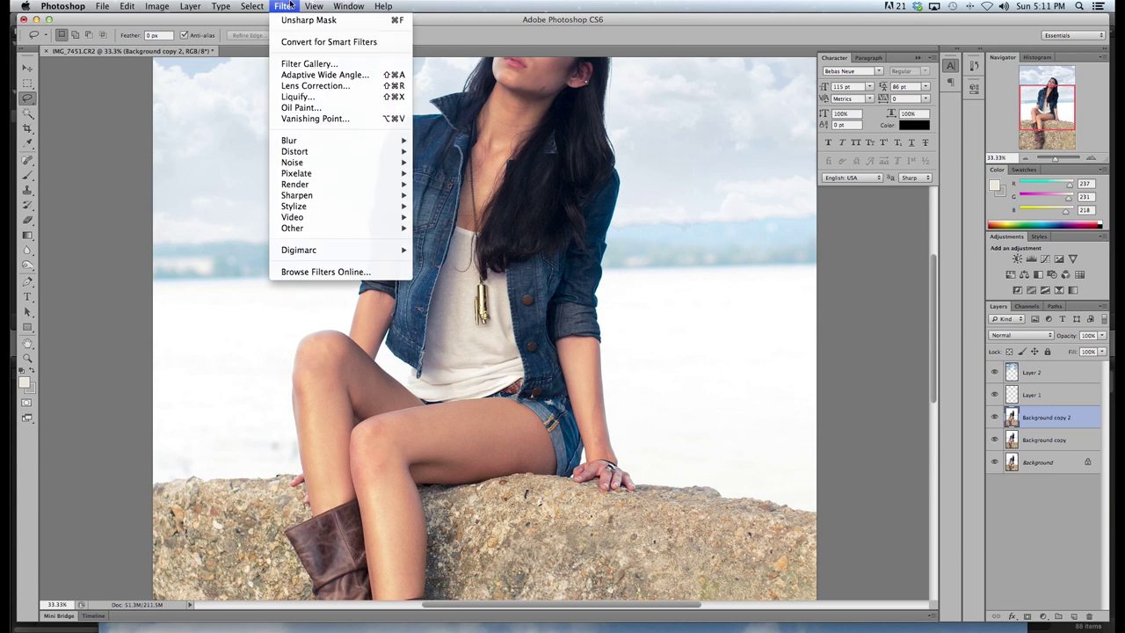
mouse_move(306, 143)
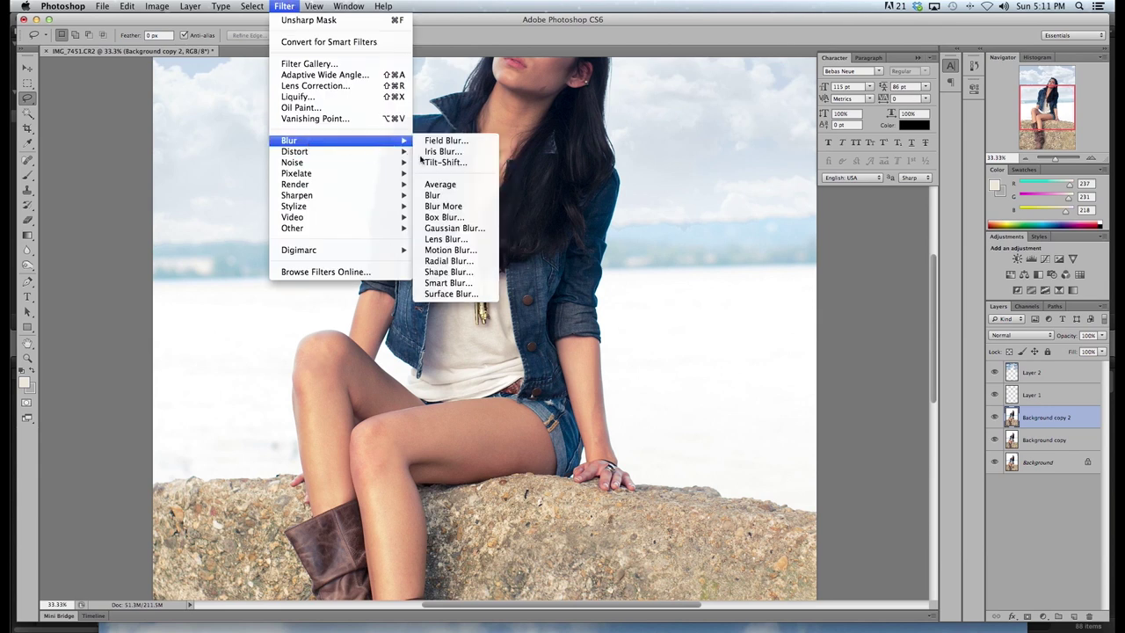
left_click(452, 294)
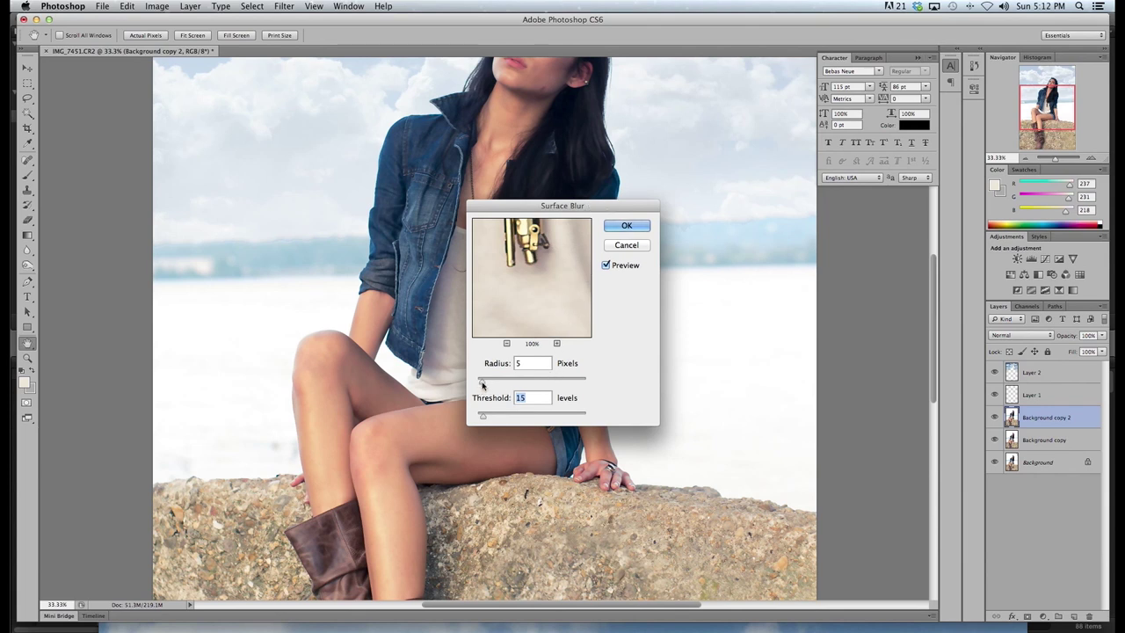
left_click_drag(482, 384, 481, 387)
left_click(629, 226)
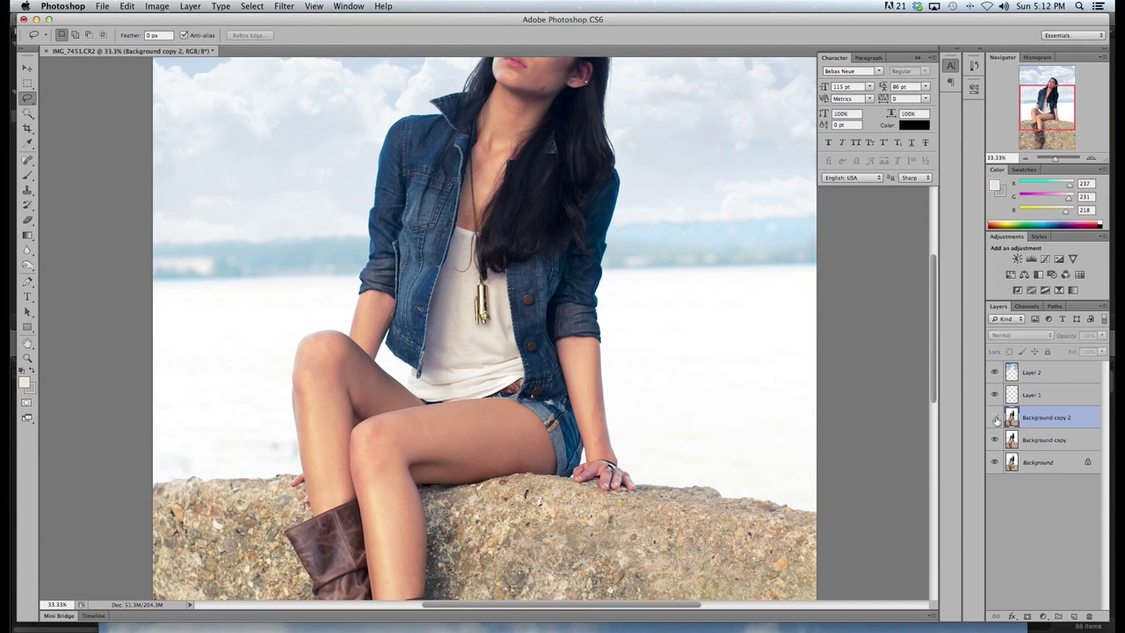
Toggle Background copy 2 off and on to compare the blur before and after
left_click(996, 418)
left_click(996, 420)
left_click(996, 419)
left_click(996, 419)
left_click(996, 419)
left_click(996, 420)
Apply a second Surface Blur with the same settings, then zoom out to 25%
left_click(254, 6)
mouse_move(284, 6)
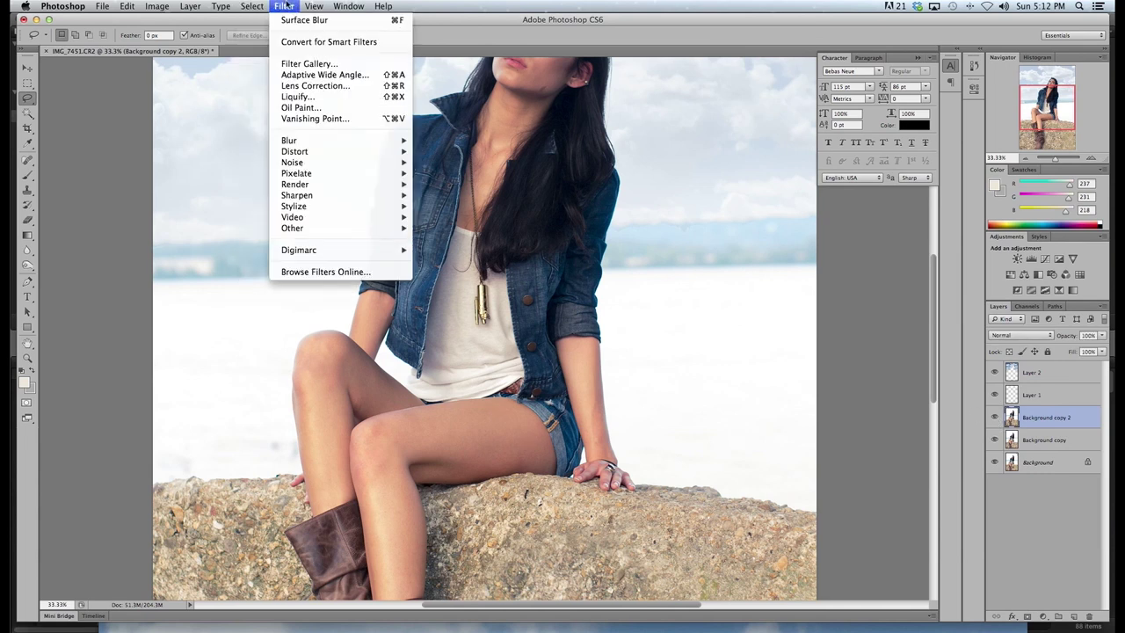
mouse_move(311, 143)
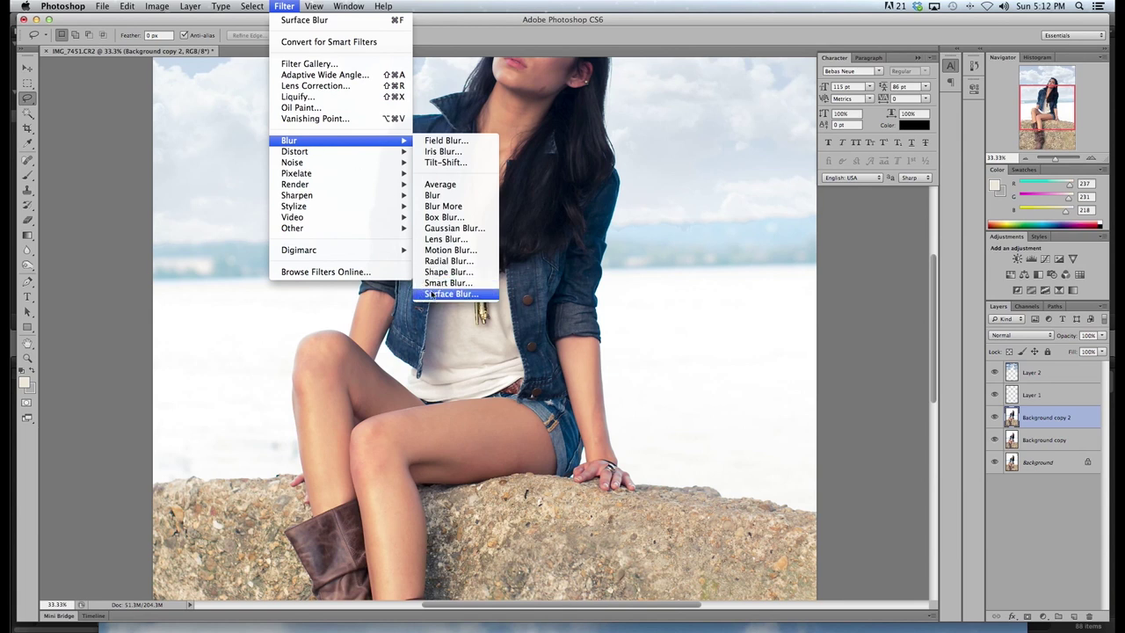
left_click(447, 293)
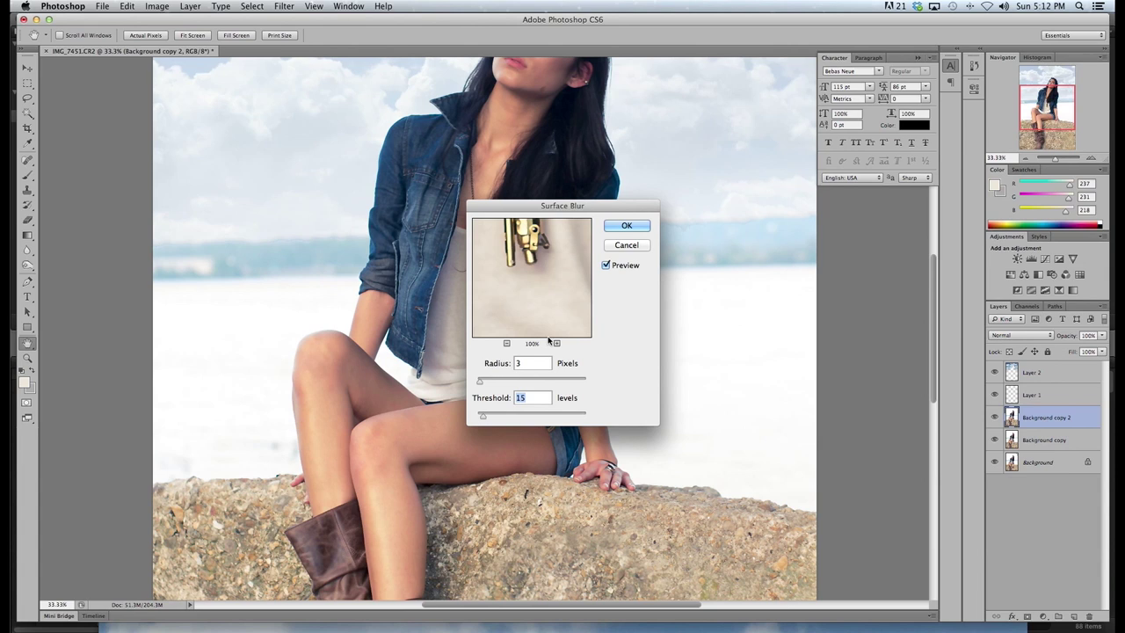
left_click(606, 265)
left_click(607, 265)
left_click(640, 228)
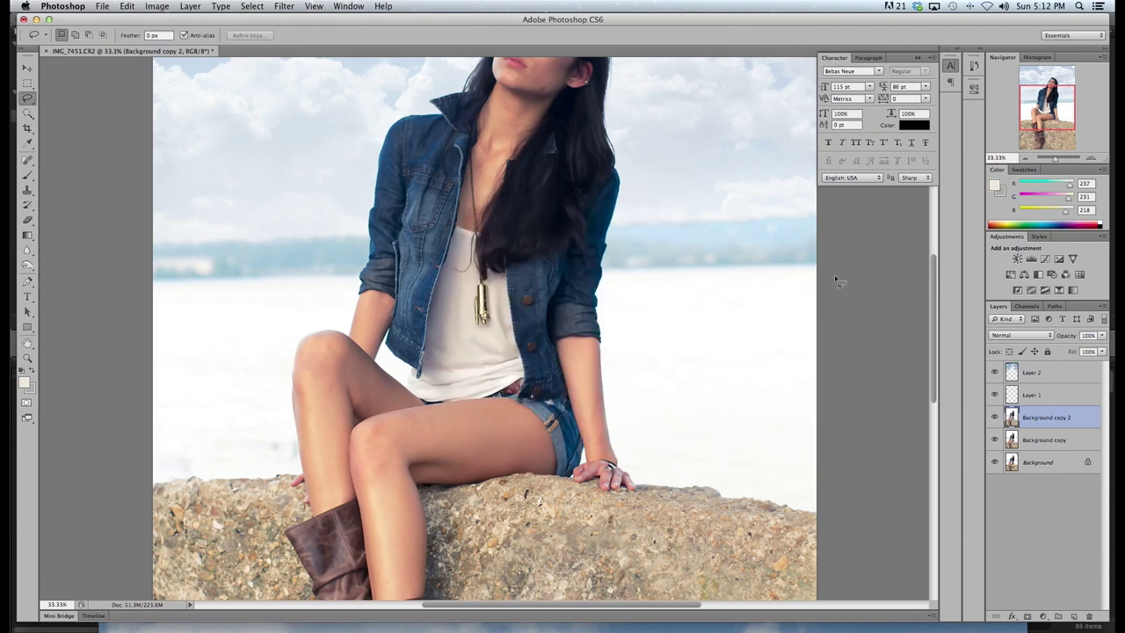
left_click(1025, 159)
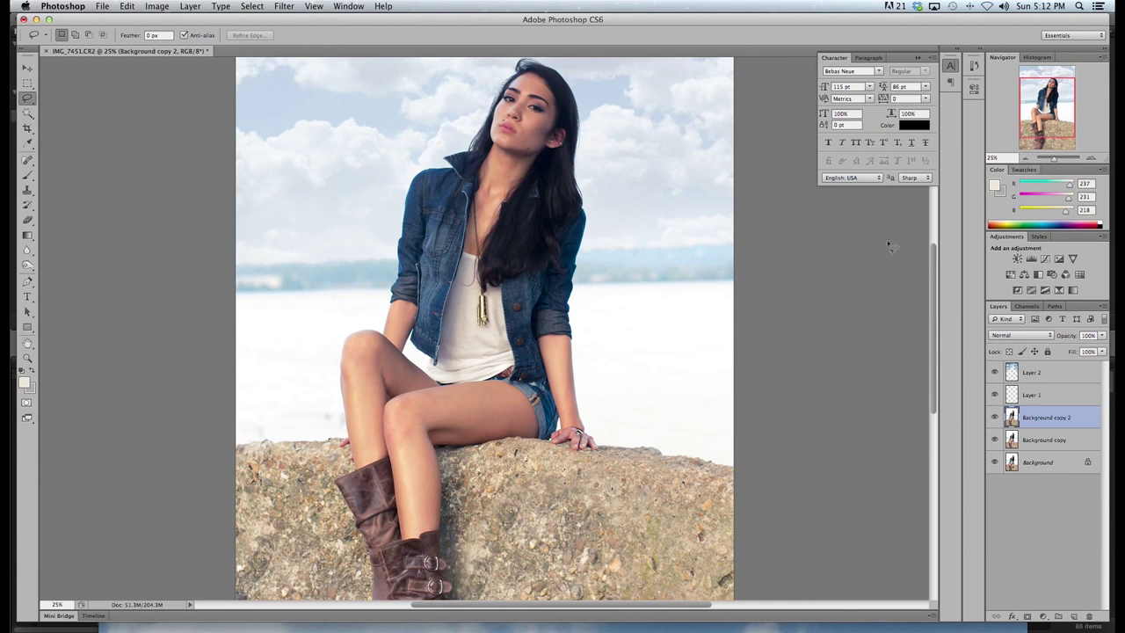
Select the Eraser tool and shrink its brush to about 68 px
left_click(28, 221)
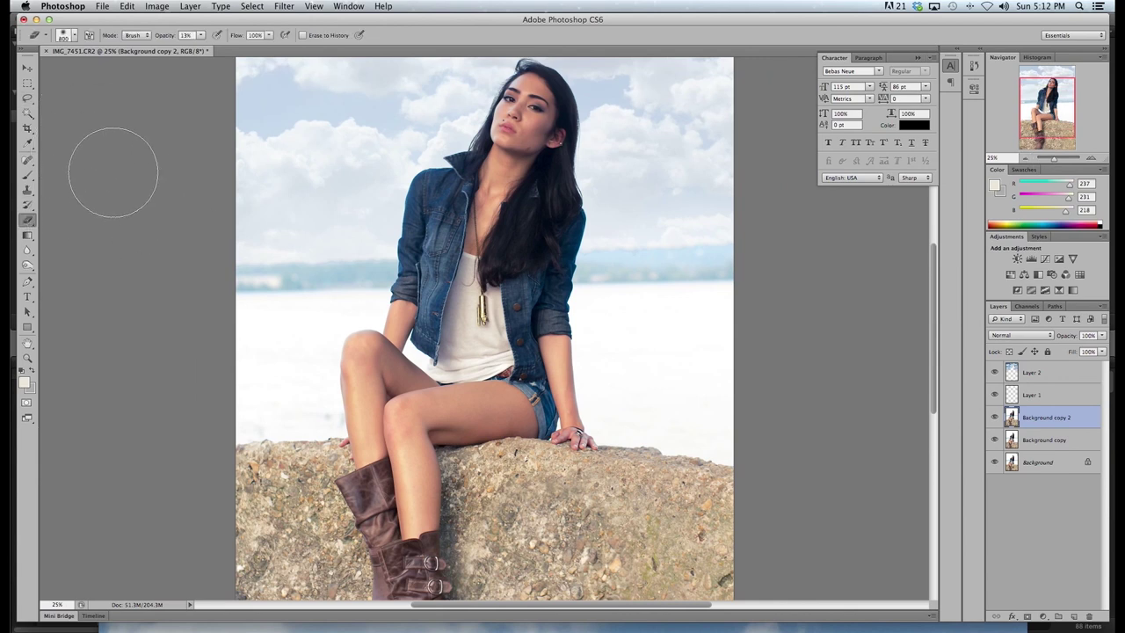
left_click(75, 36)
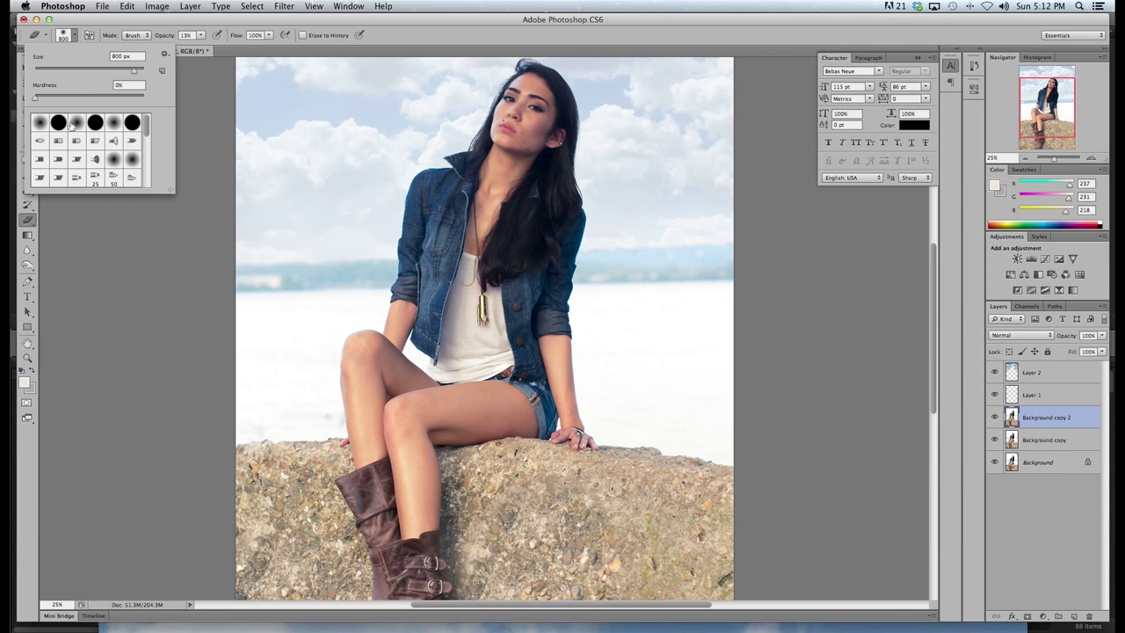
left_click_drag(96, 68, 72, 70)
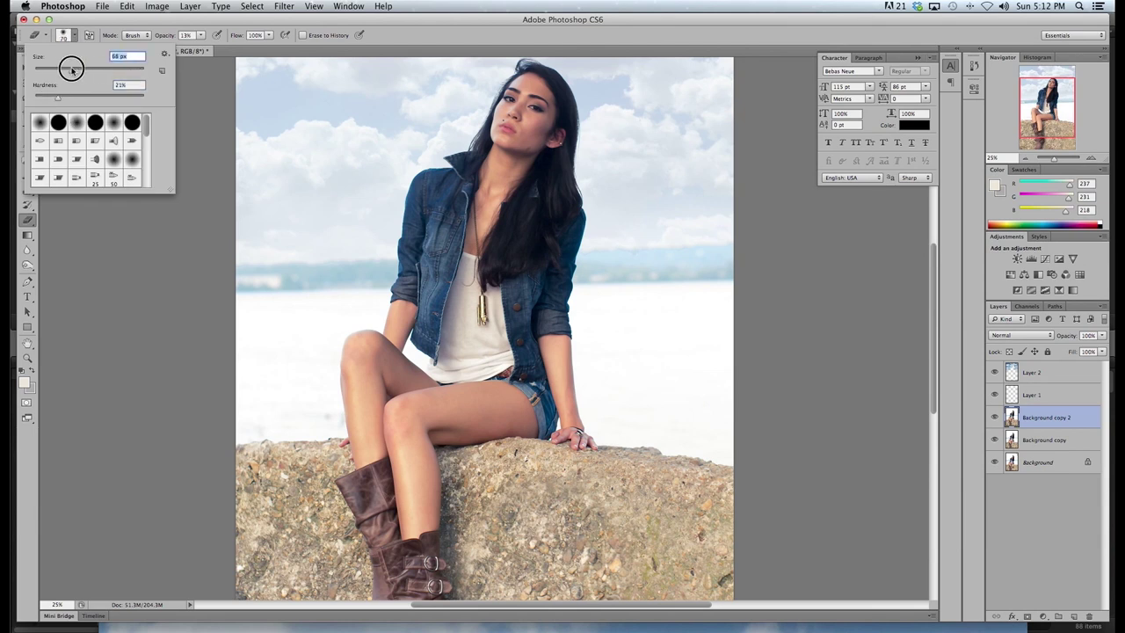
left_click(332, 67)
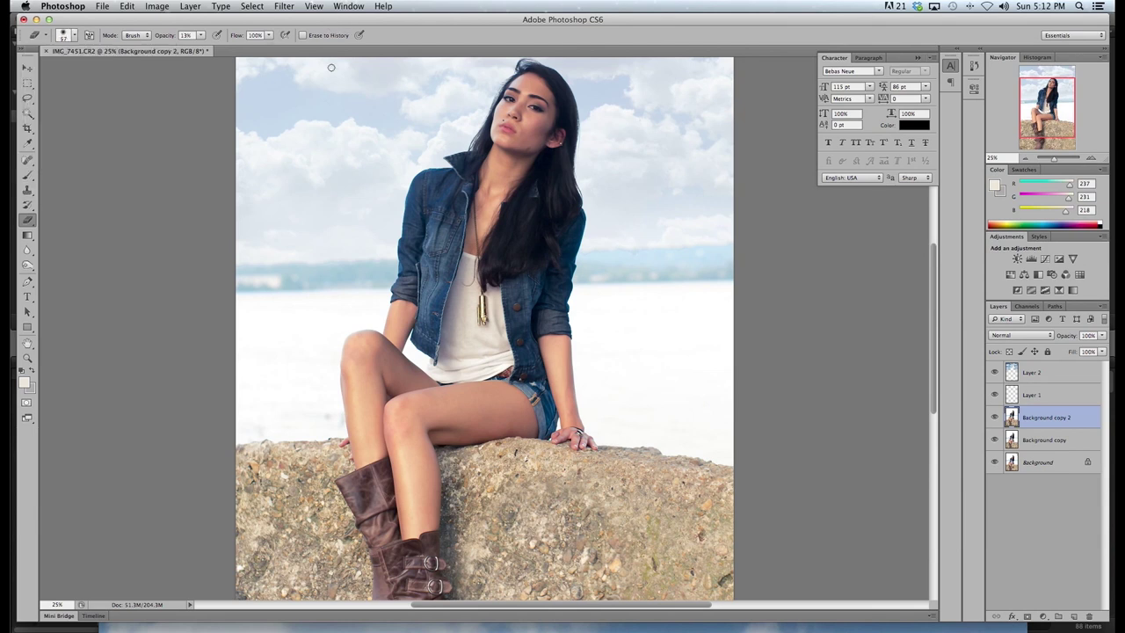
Lightly erase over the boot buckles and rock surface with a larger brush
scroll(489, 389, "down", 3)
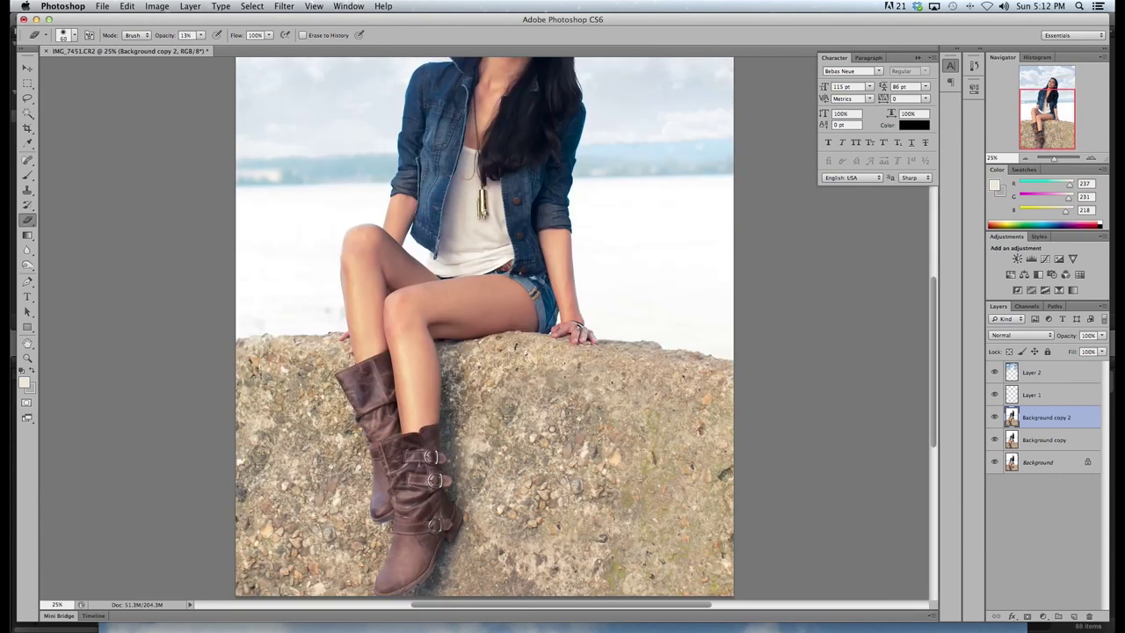
key("bracketright")
key("bracketright")
key("bracketright")
mouse_move(437, 466)
left_mouse_down()
mouse_move(485, 493)
mouse_move(447, 478)
mouse_move(371, 558)
mouse_move(502, 557)
left_mouse_up()
key("bracketright")
key("bracketright")
key("bracketright")
key("bracketright")
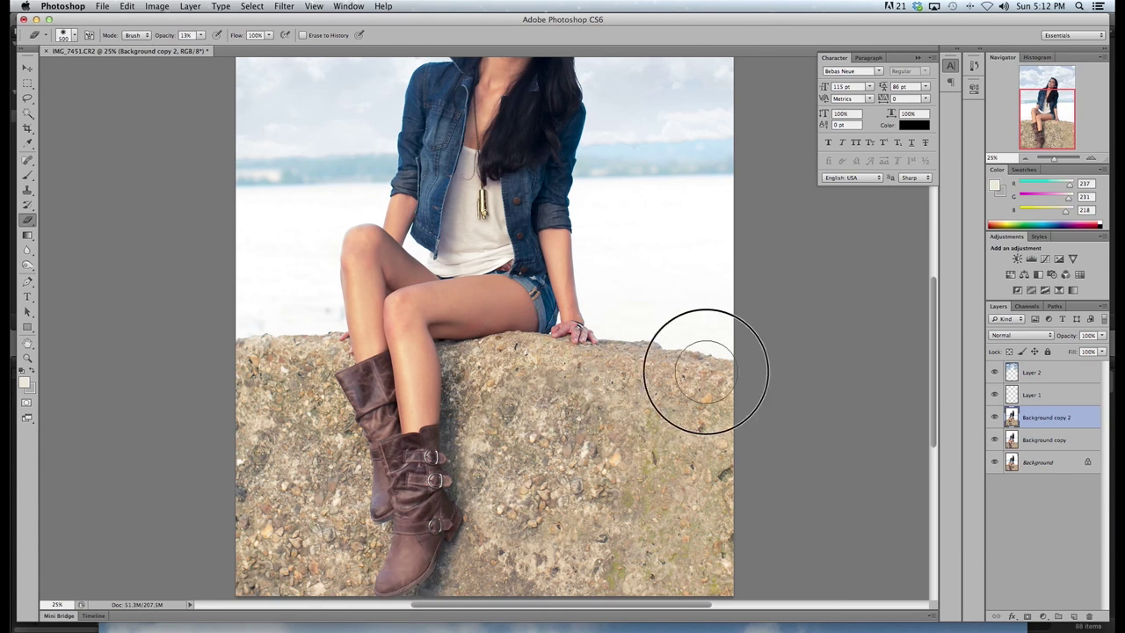
mouse_move(510, 409)
left_mouse_down()
mouse_move(514, 548)
mouse_move(675, 463)
mouse_move(707, 539)
mouse_move(529, 569)
mouse_move(374, 554)
left_mouse_up()
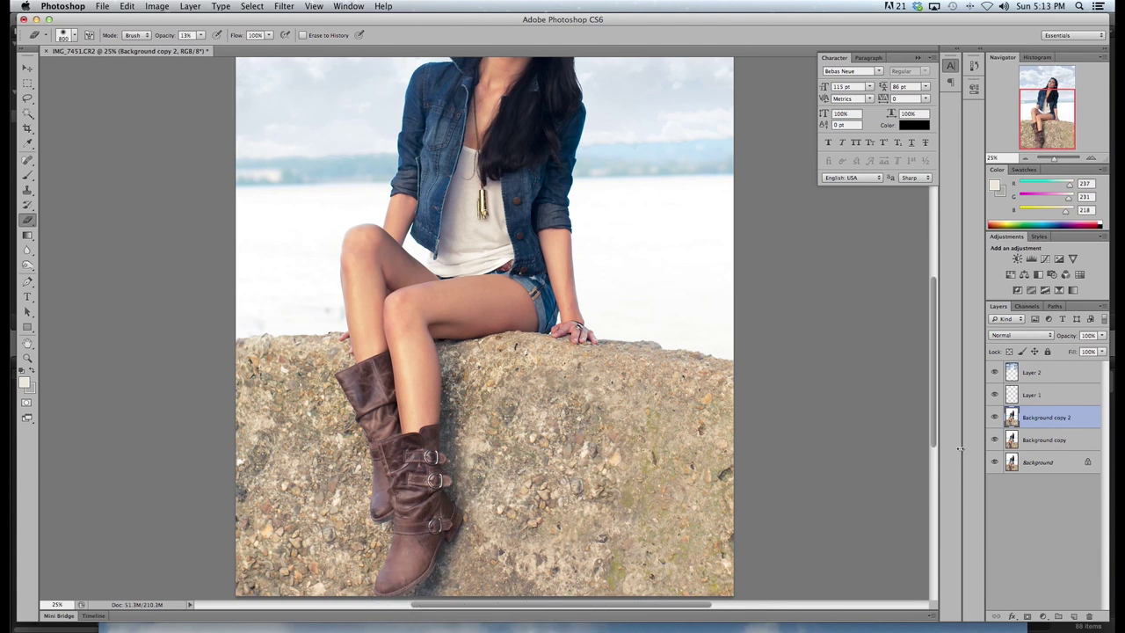
Hide Background copy and fully erase the lower rock at 100% opacity
left_click(995, 441)
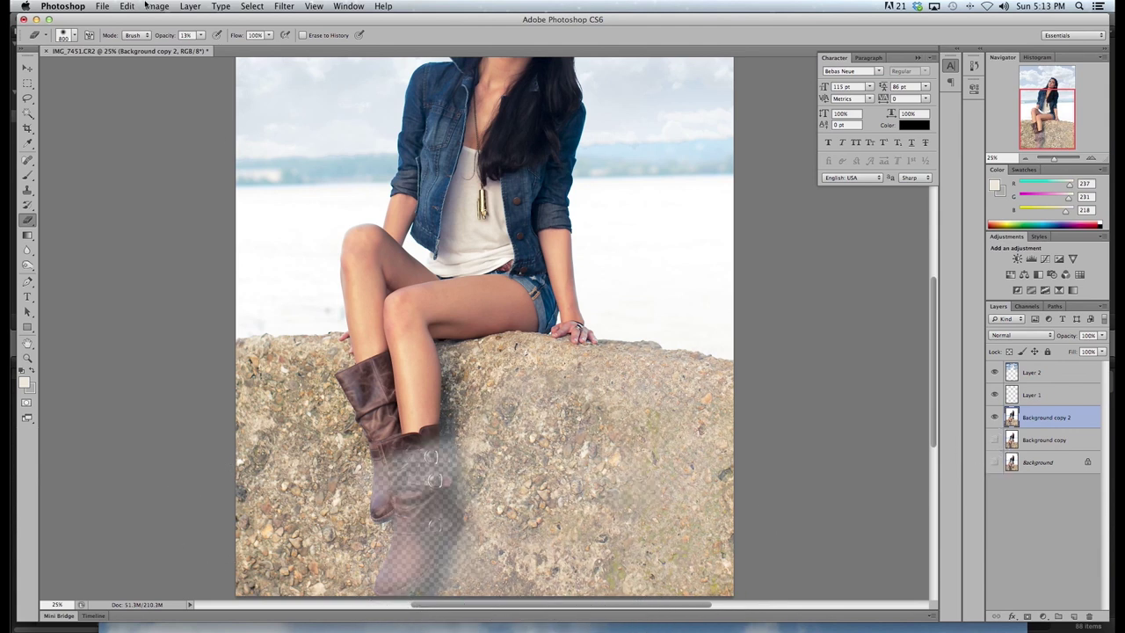
key("0")
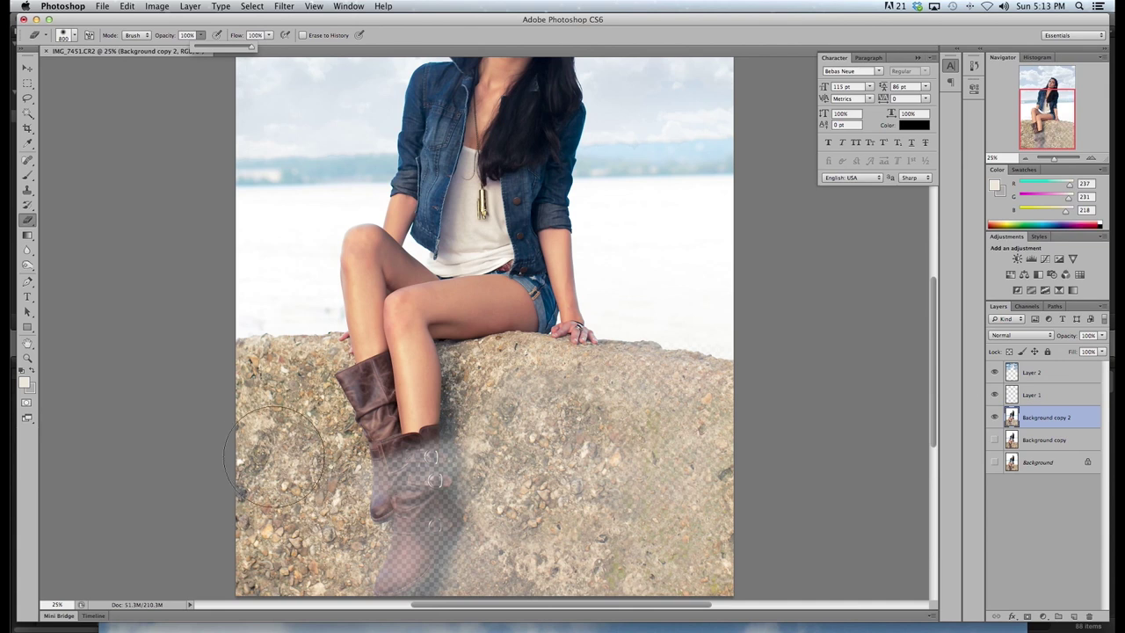
left_click_drag(278, 432, 273, 535)
key("]")
key("]")
key("]")
key("]")
mouse_move(314, 465)
left_mouse_down()
mouse_move(297, 489)
mouse_move(412, 562)
mouse_move(415, 606)
left_mouse_up()
key("bracketleft")
key("bracketleft")
key("bracketleft")
mouse_move(521, 409)
left_mouse_down()
mouse_move(572, 399)
mouse_move(678, 502)
mouse_move(457, 555)
mouse_move(467, 523)
mouse_move(774, 535)
mouse_move(756, 509)
left_mouse_up()
scroll(658, 341, "up", 5)
scroll(657, 341, "up", 1)
key("bracketleft")
key("bracketleft")
key("bracketleft")
key("bracketleft")
key("bracketleft")
key("bracketleft")
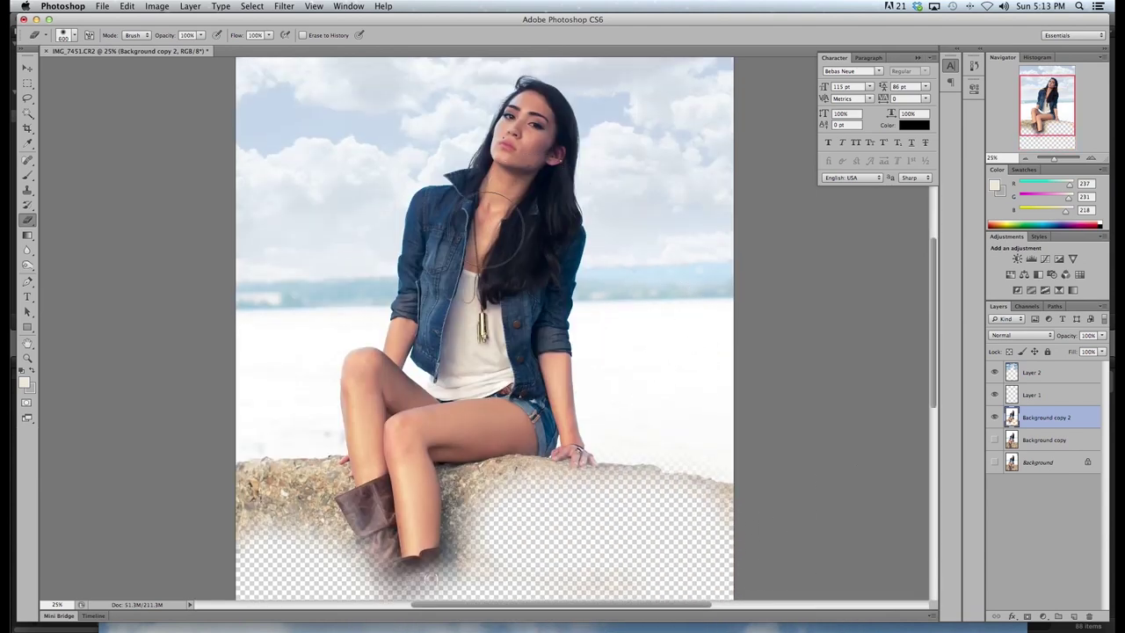
Erase the jacket collar, chest, white top and hair beside her neck
mouse_move(462, 180)
left_mouse_down()
mouse_move(450, 223)
mouse_move(450, 208)
mouse_move(413, 206)
mouse_move(436, 186)
mouse_move(414, 222)
mouse_move(412, 307)
left_mouse_up()
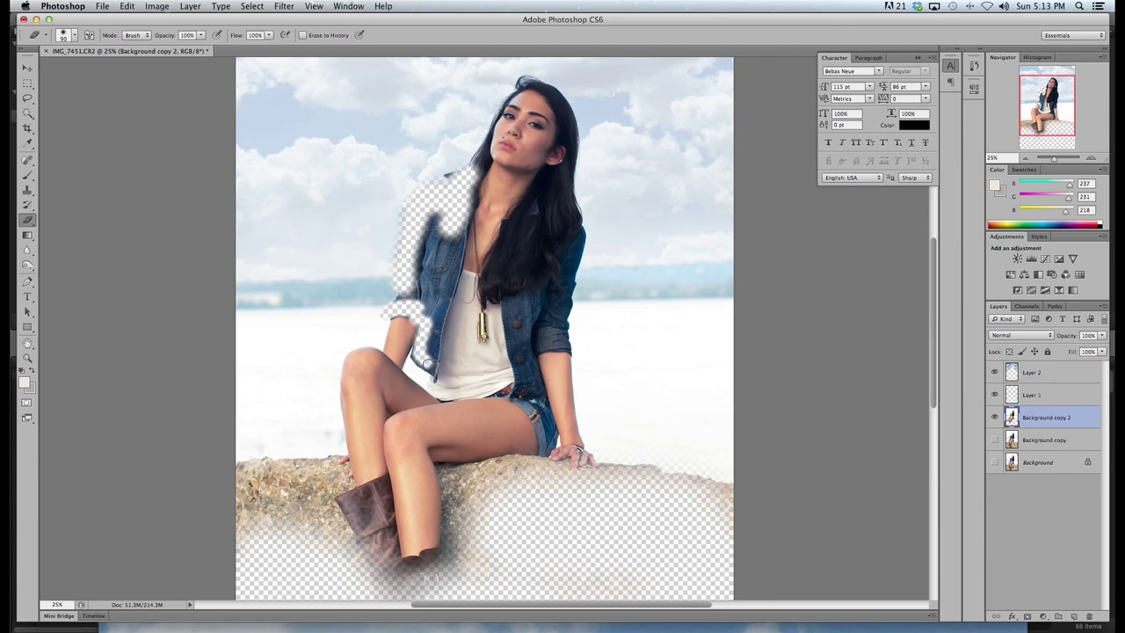
mouse_move(435, 381)
left_mouse_down()
mouse_move(502, 371)
mouse_move(494, 306)
mouse_move(456, 285)
mouse_move(493, 286)
mouse_move(462, 283)
left_mouse_up()
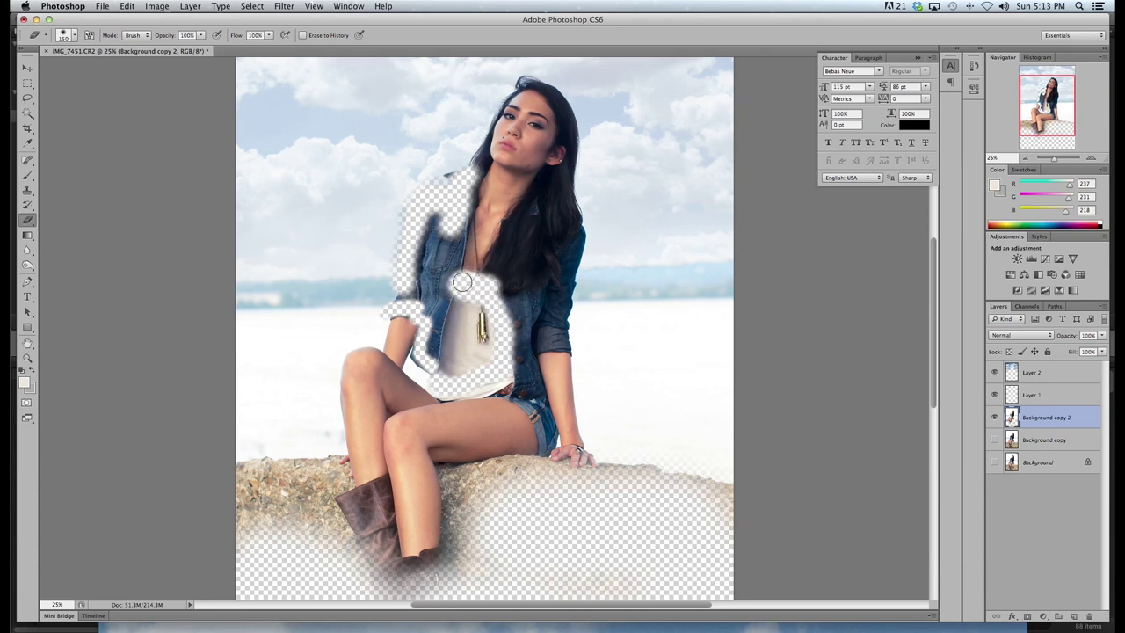
mouse_move(459, 228)
left_mouse_down()
mouse_move(462, 195)
mouse_move(432, 369)
mouse_move(418, 295)
mouse_move(391, 296)
mouse_move(421, 297)
mouse_move(430, 342)
mouse_move(442, 208)
mouse_move(435, 287)
mouse_move(442, 271)
mouse_move(440, 257)
mouse_move(435, 286)
mouse_move(422, 262)
mouse_move(429, 232)
mouse_move(420, 280)
mouse_move(441, 193)
left_mouse_up()
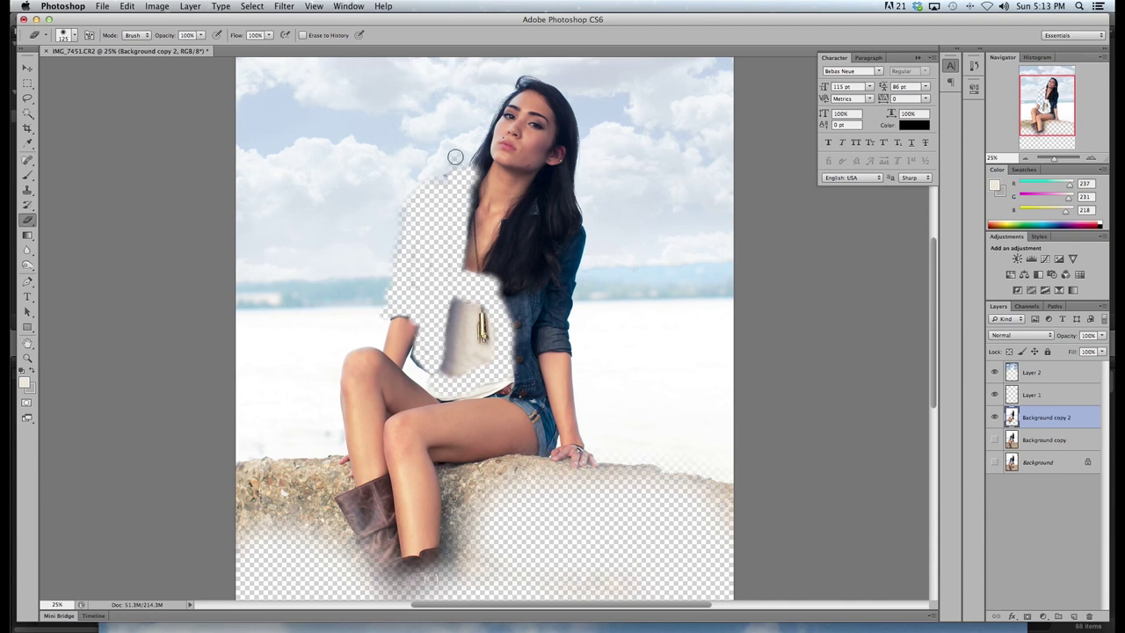
mouse_move(549, 201)
left_mouse_down()
mouse_move(547, 190)
mouse_move(519, 222)
mouse_move(498, 283)
mouse_move(500, 263)
mouse_move(489, 273)
left_mouse_up()
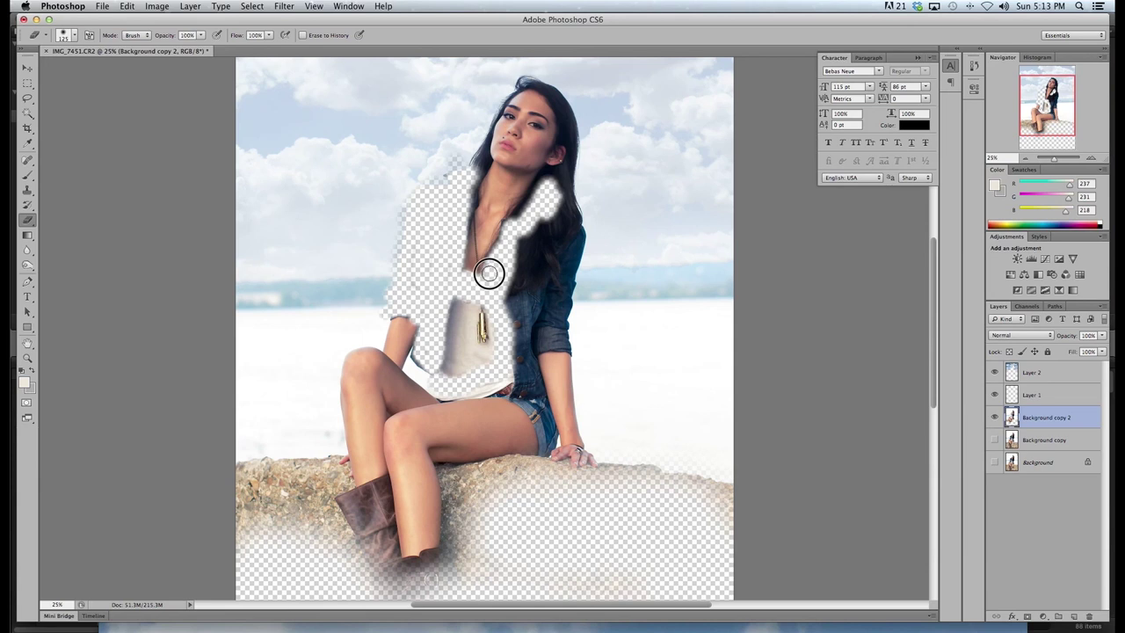
mouse_move(508, 369)
left_mouse_down()
mouse_move(535, 364)
mouse_move(532, 374)
left_mouse_up()
Undo the stray stroke and erase the jacket near her right arm and necklace
left_click(129, 6)
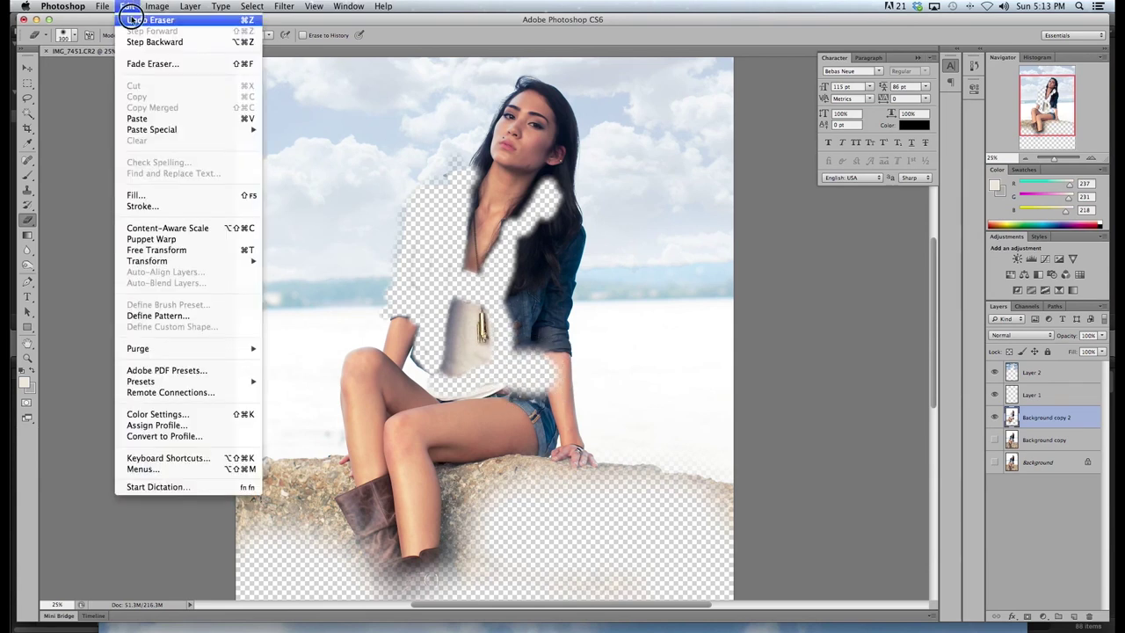
left_click(132, 19)
mouse_move(532, 393)
left_mouse_down()
mouse_move(524, 342)
mouse_move(580, 335)
mouse_move(526, 328)
mouse_move(522, 304)
mouse_move(568, 218)
mouse_move(526, 268)
mouse_move(544, 269)
mouse_move(575, 244)
mouse_move(563, 293)
mouse_move(540, 308)
mouse_move(587, 311)
left_mouse_up()
key("bracketright")
key("bracketright")
key("bracketright")
key("bracketleft")
key("bracketleft")
key("bracketleft")
mouse_move(492, 321)
left_mouse_down()
mouse_move(447, 297)
mouse_move(445, 359)
mouse_move(433, 361)
mouse_move(432, 342)
mouse_move(495, 327)
mouse_move(489, 340)
left_mouse_up()
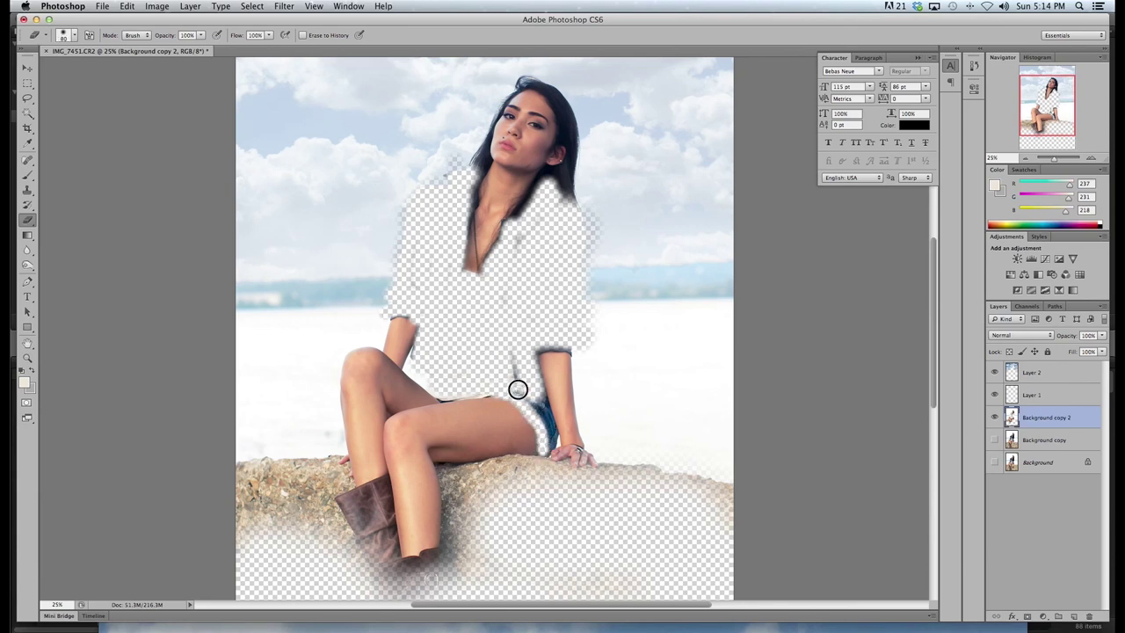
Zoom in and erase the denim and shirt strips along the arms and thigh
left_click(1091, 159)
scroll(716, 299, "down", 2)
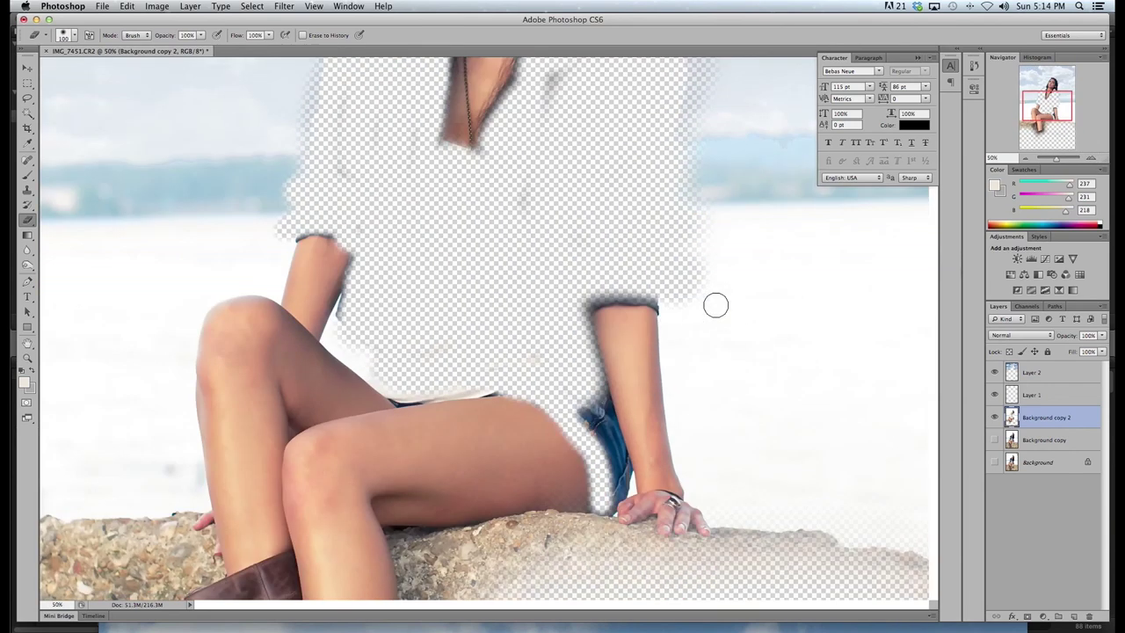
scroll(715, 305, "down", 2)
left_click(1091, 159)
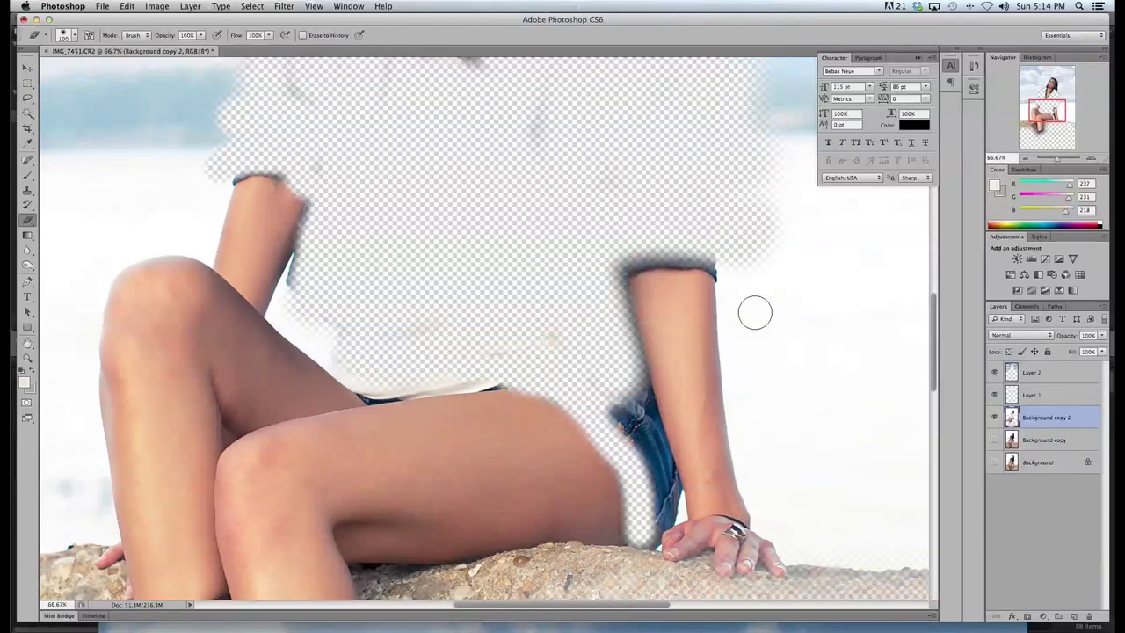
scroll(753, 312, "down", 1)
mouse_move(668, 495)
left_mouse_down()
mouse_move(660, 502)
mouse_move(668, 469)
mouse_move(638, 372)
mouse_move(659, 475)
mouse_move(628, 404)
mouse_move(601, 378)
left_mouse_up()
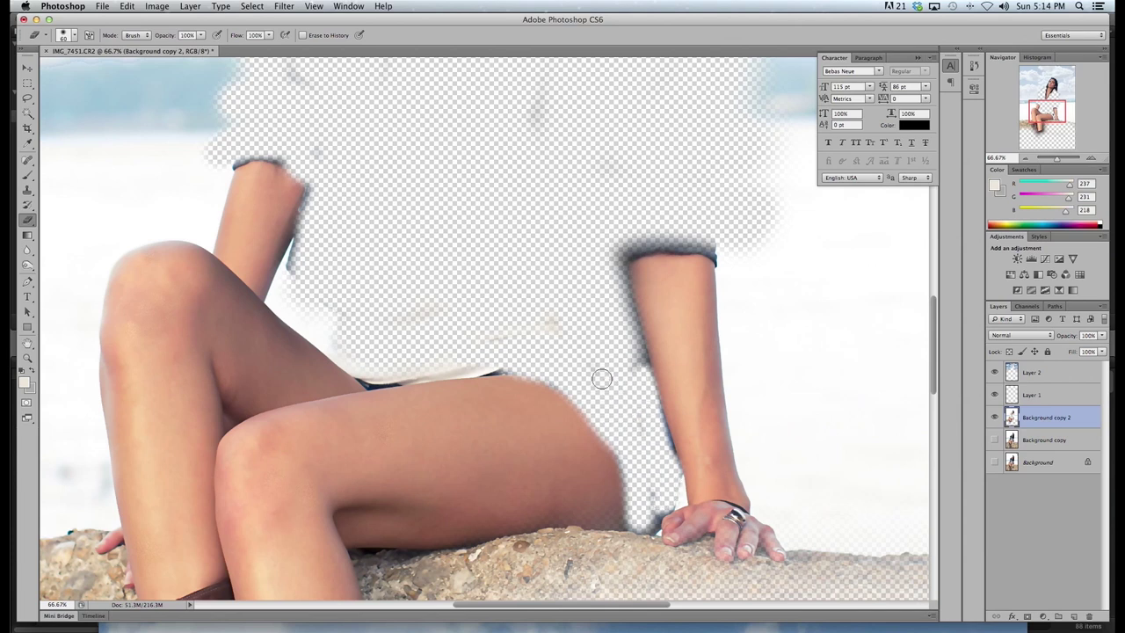
mouse_move(502, 364)
left_mouse_down()
mouse_move(377, 381)
mouse_move(351, 361)
left_mouse_up()
key("bracketleft")
key("bracketleft")
key("bracketleft")
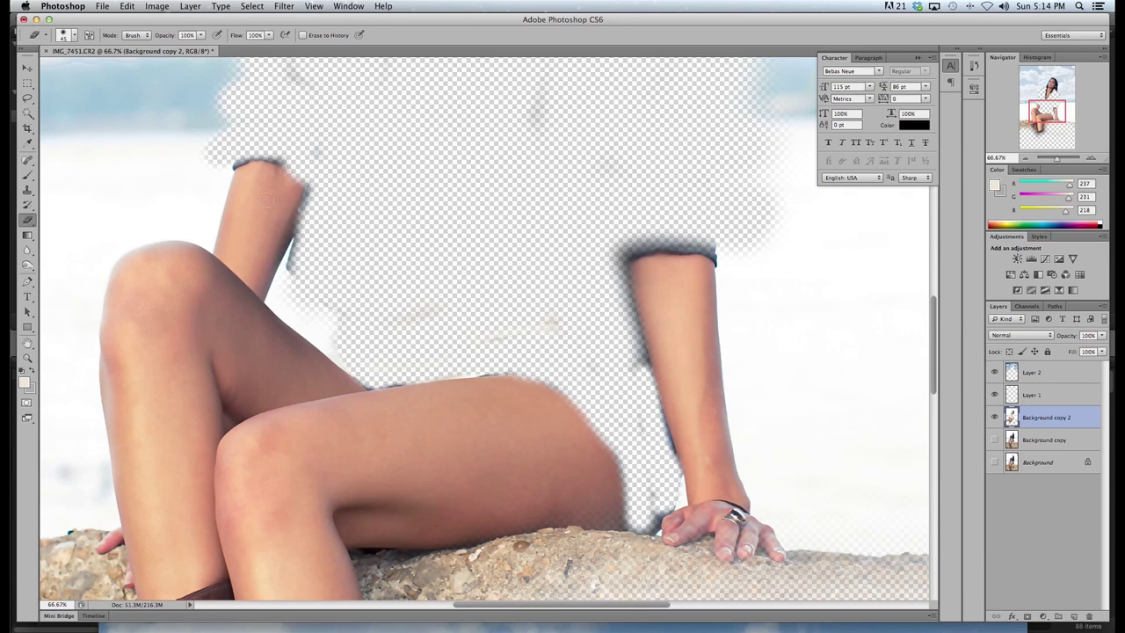
left_click_drag(225, 165, 281, 153)
mouse_move(656, 244)
left_mouse_down()
mouse_move(633, 246)
mouse_move(714, 240)
left_mouse_up()
Erase the hair strands and shadow along both sides of the neck
scroll(583, 249, "up", 5)
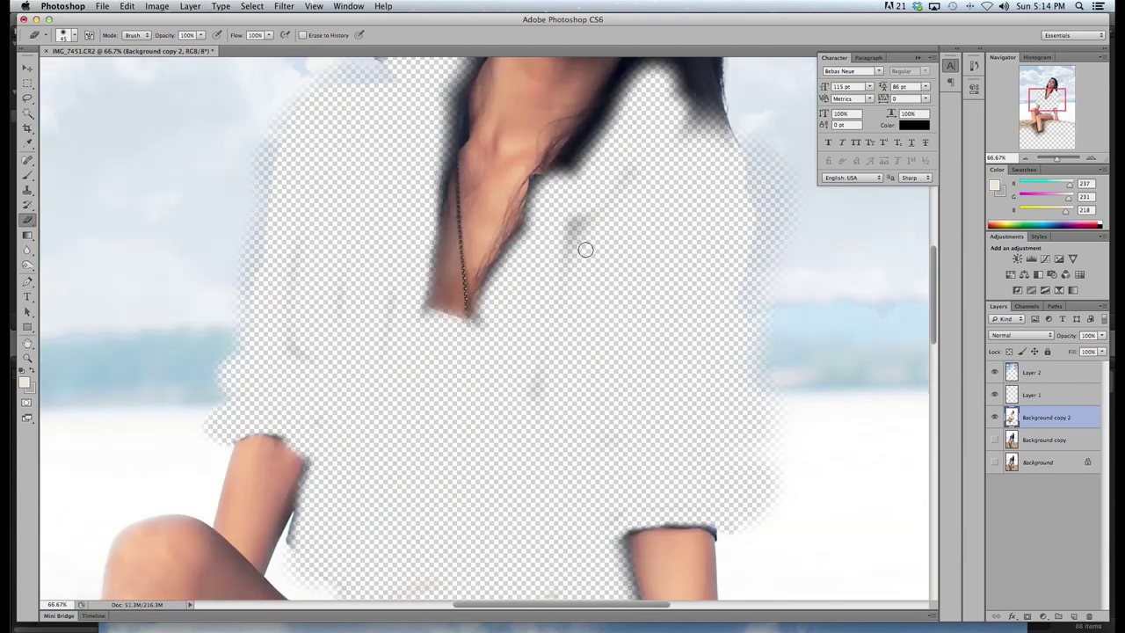
mouse_move(538, 180)
left_mouse_down()
mouse_move(536, 216)
mouse_move(552, 238)
left_mouse_up()
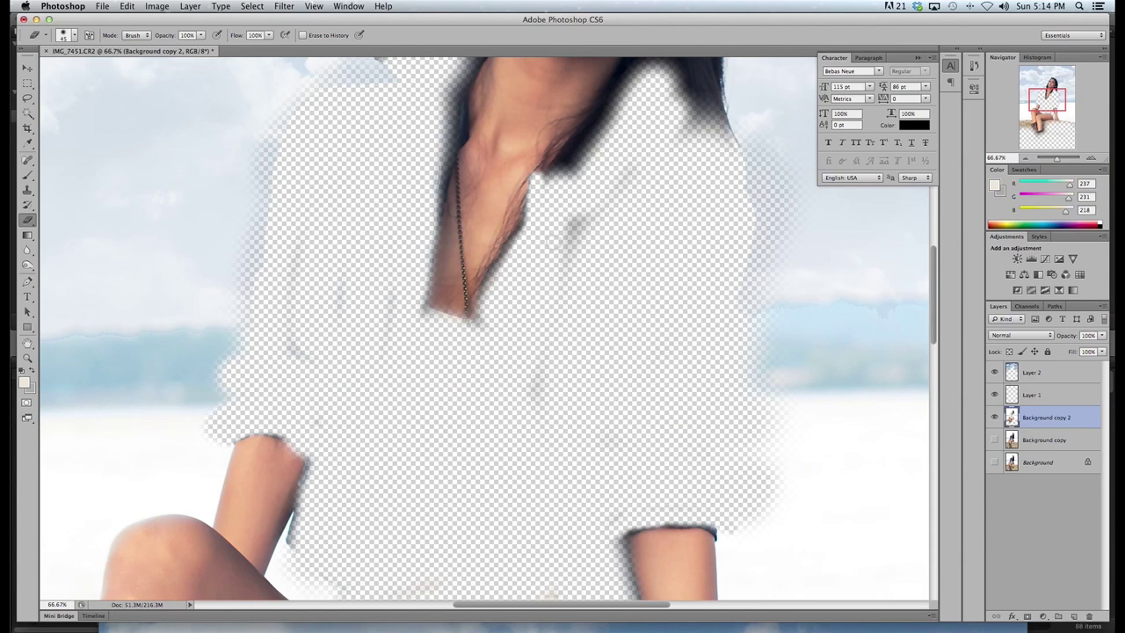
left_click_drag(597, 130, 564, 167)
mouse_move(454, 127)
left_mouse_down()
mouse_move(446, 138)
mouse_move(445, 72)
left_mouse_up()
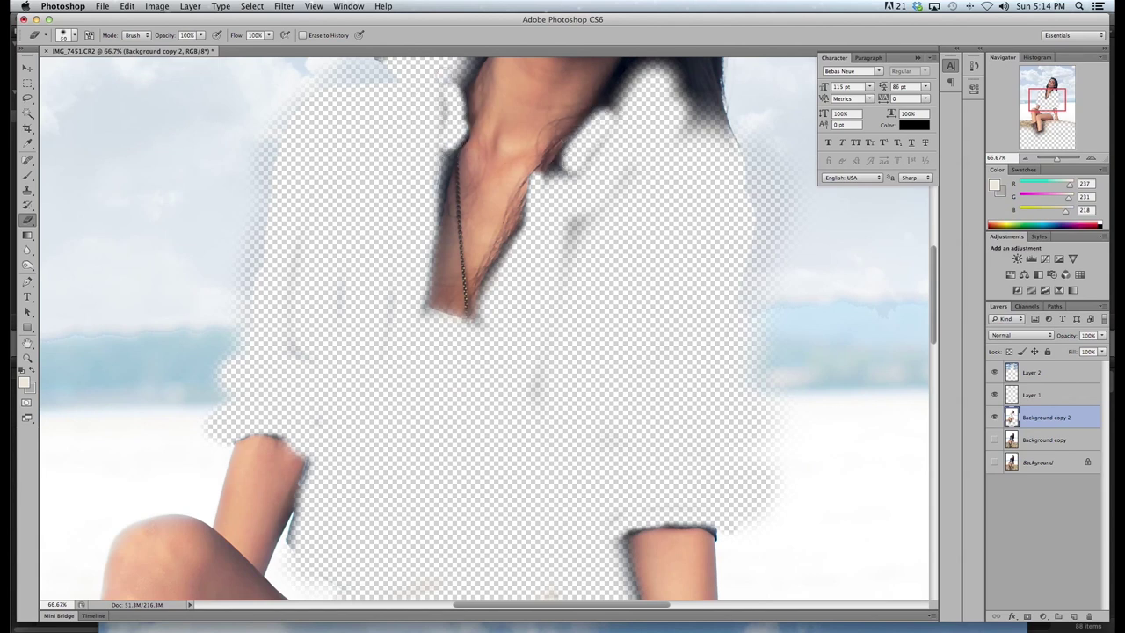
Erase the sky above, right and left of her hair
left_click(1025, 158)
left_click(1025, 158)
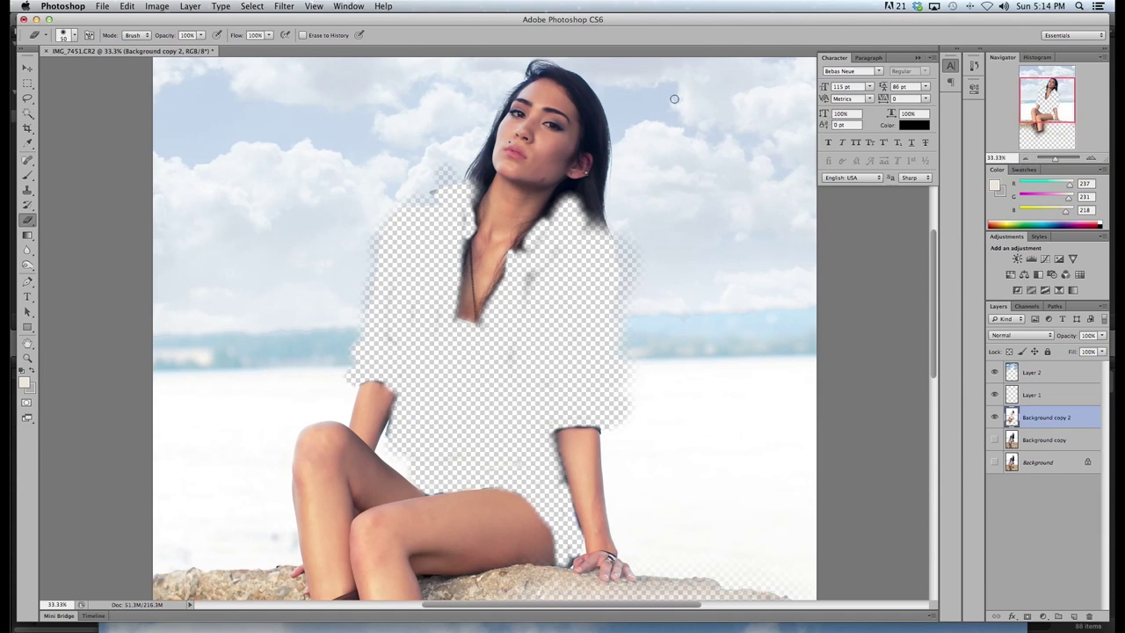
mouse_move(532, 67)
left_mouse_down()
mouse_move(605, 79)
mouse_move(571, 67)
mouse_move(617, 156)
mouse_move(603, 236)
mouse_move(608, 150)
left_mouse_up()
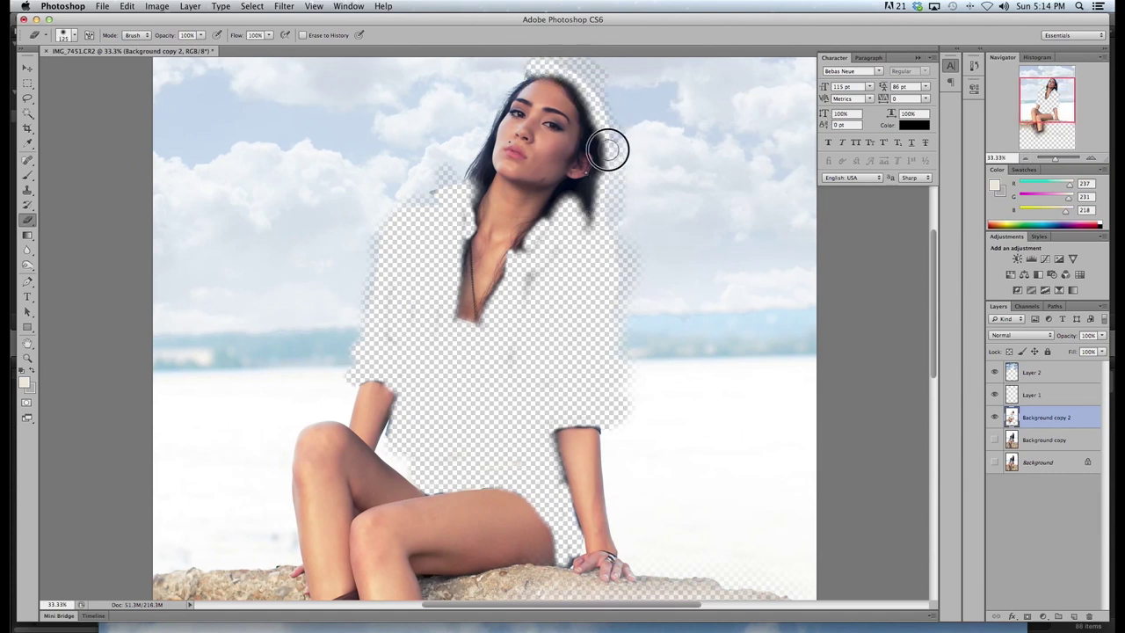
mouse_move(478, 153)
left_mouse_down()
mouse_move(470, 144)
mouse_move(490, 108)
mouse_move(532, 68)
left_mouse_up()
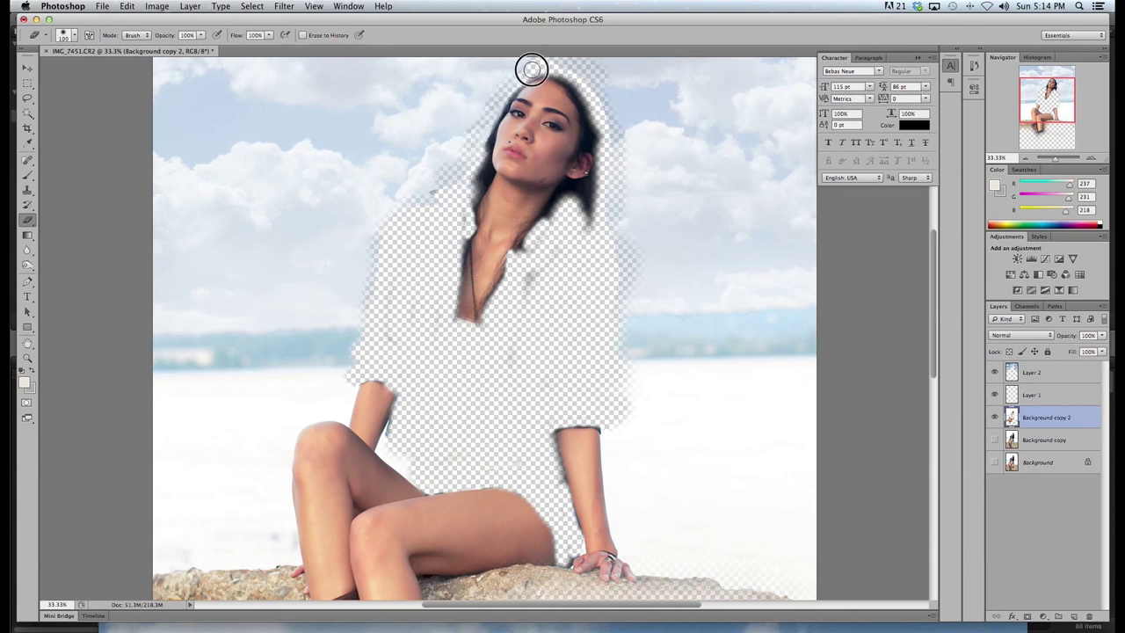
left_click(1094, 159)
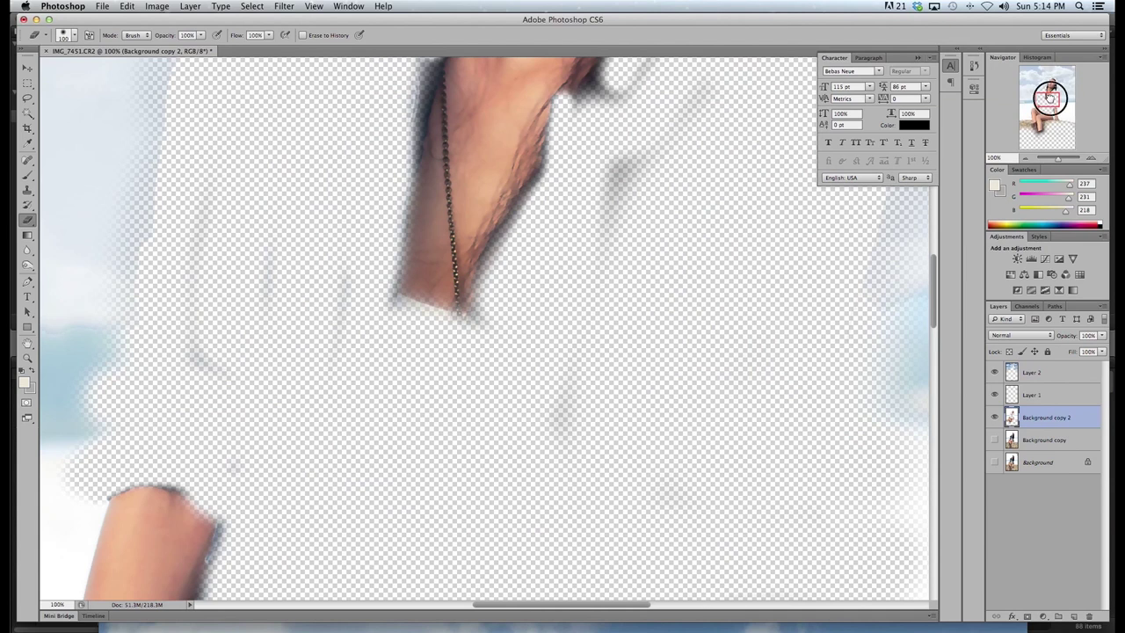
left_click_drag(1050, 98, 1053, 84)
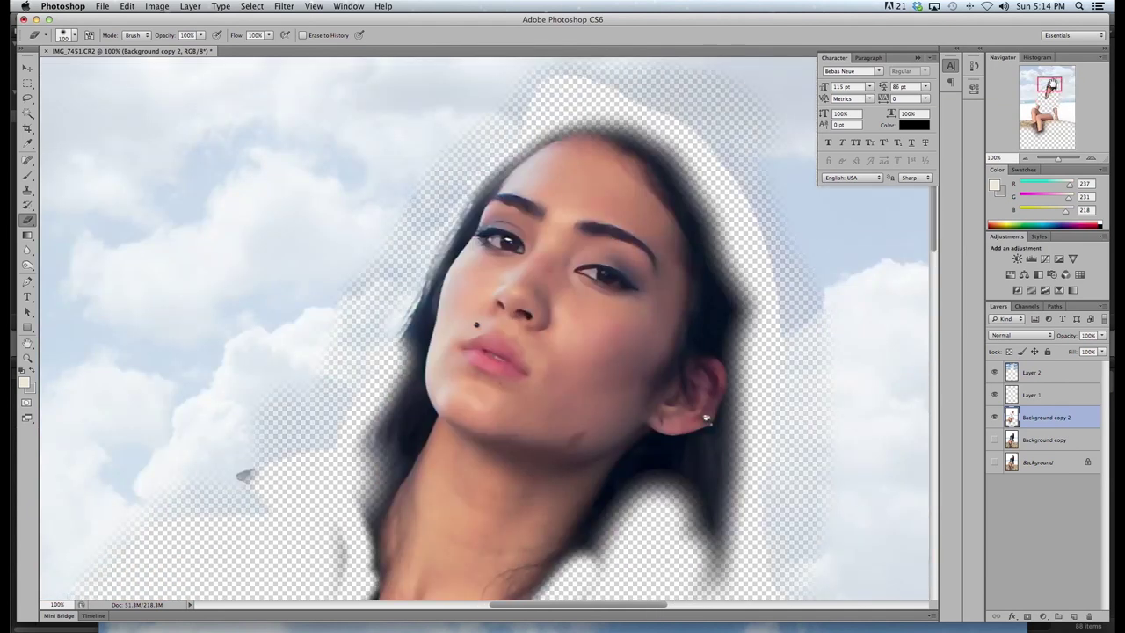
Zoom to 200% and erase both eyes with a smaller brush
left_click(1094, 158)
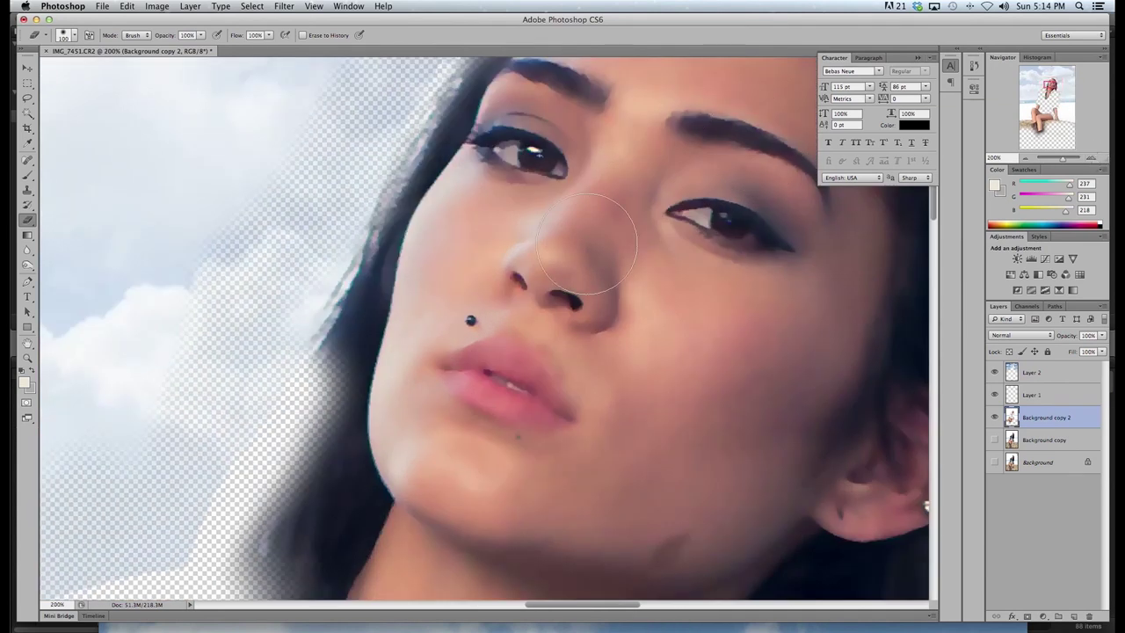
key("bracketleft")
key("bracketleft")
key("bracketleft")
mouse_move(541, 152)
left_mouse_down()
mouse_move(520, 133)
mouse_move(511, 147)
mouse_move(528, 151)
mouse_move(528, 138)
mouse_move(487, 147)
mouse_move(563, 161)
left_mouse_up()
left_click_drag(690, 219, 773, 235)
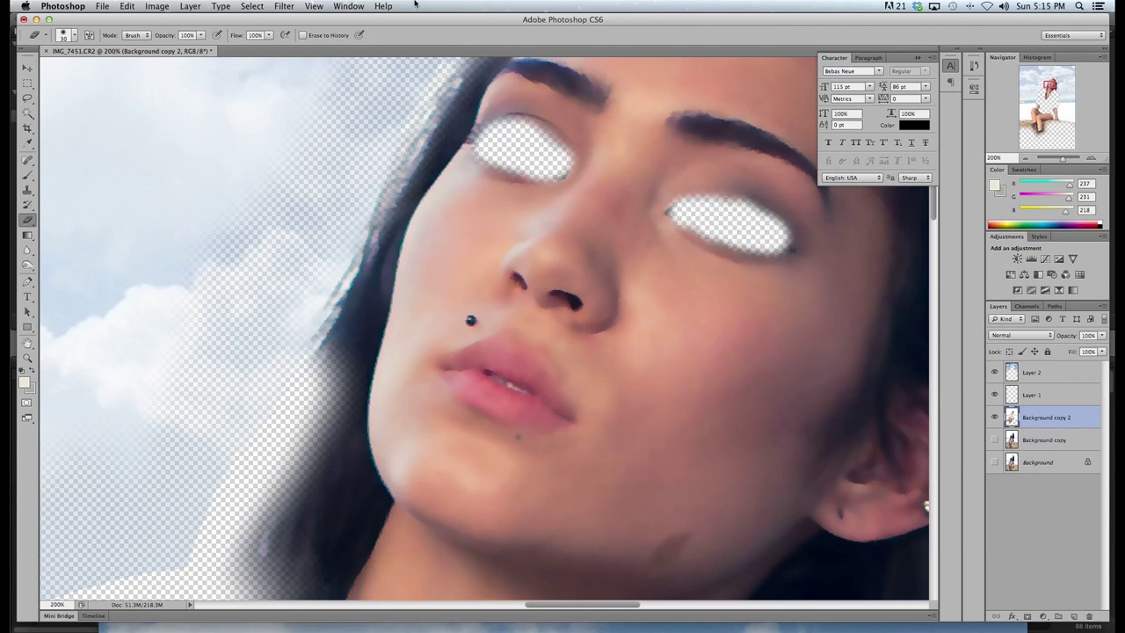
At 46% eraser opacity, erase the lips, nostril and earring
left_click(199, 37)
mouse_move(451, 356)
left_mouse_down()
mouse_move(503, 355)
mouse_move(535, 374)
mouse_move(546, 406)
mouse_move(505, 400)
mouse_move(466, 375)
mouse_move(470, 383)
mouse_move(551, 409)
mouse_move(518, 366)
mouse_move(458, 363)
mouse_move(458, 374)
mouse_move(549, 400)
left_mouse_up()
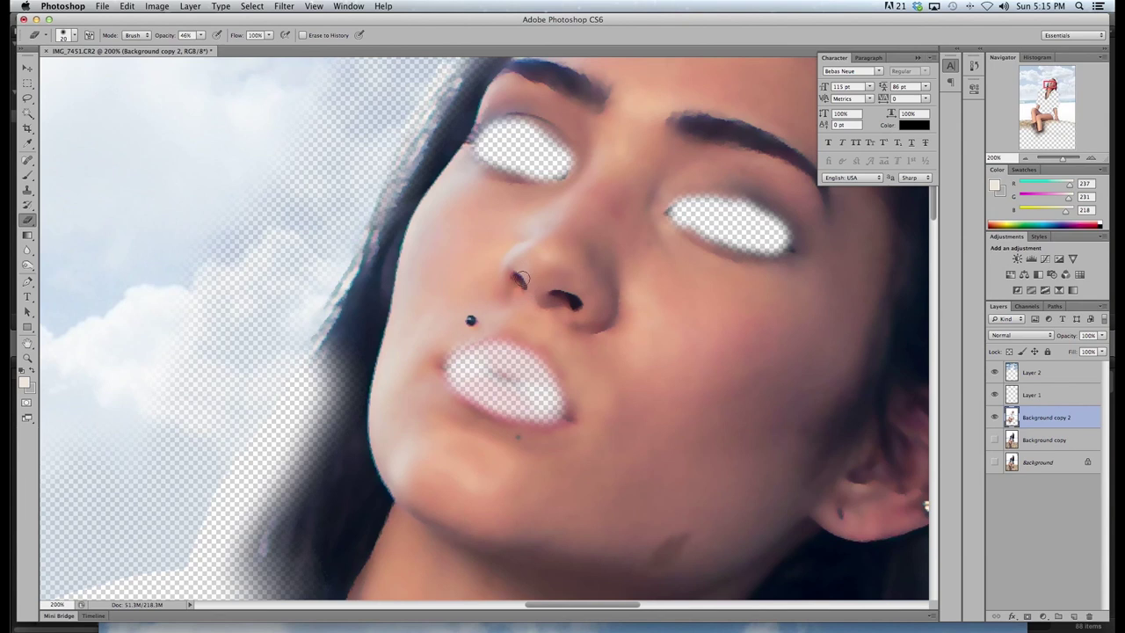
left_click_drag(574, 303, 559, 300)
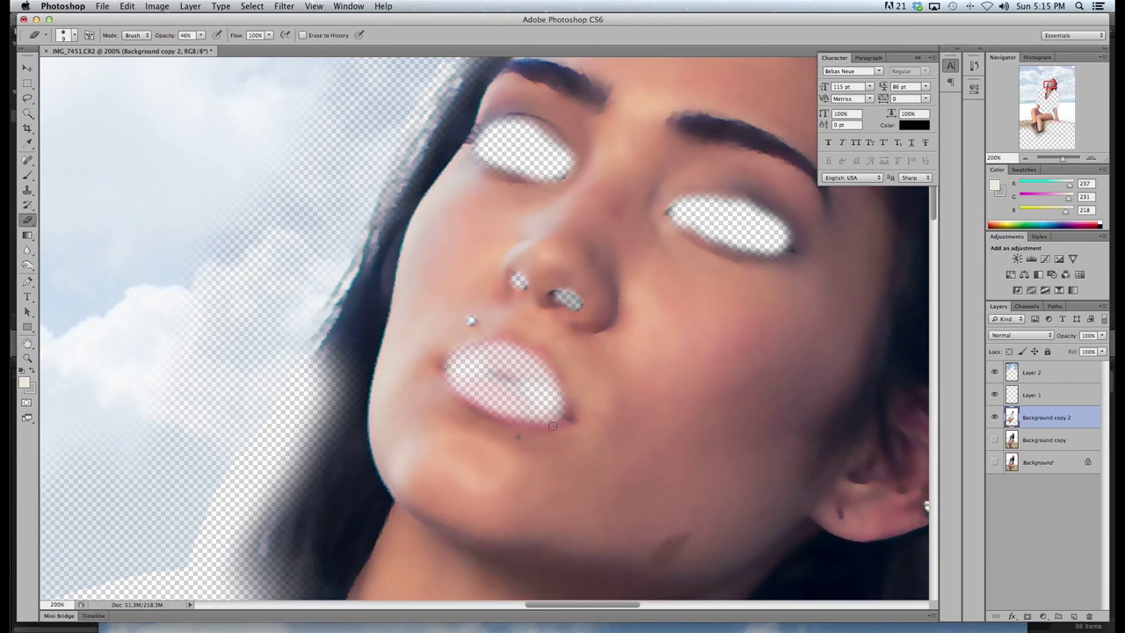
left_click_drag(1048, 86, 1050, 87)
left_click_drag(813, 508, 813, 506)
Zoom out to fit the whole image and show the original photo layer underneath
left_click(1026, 158)
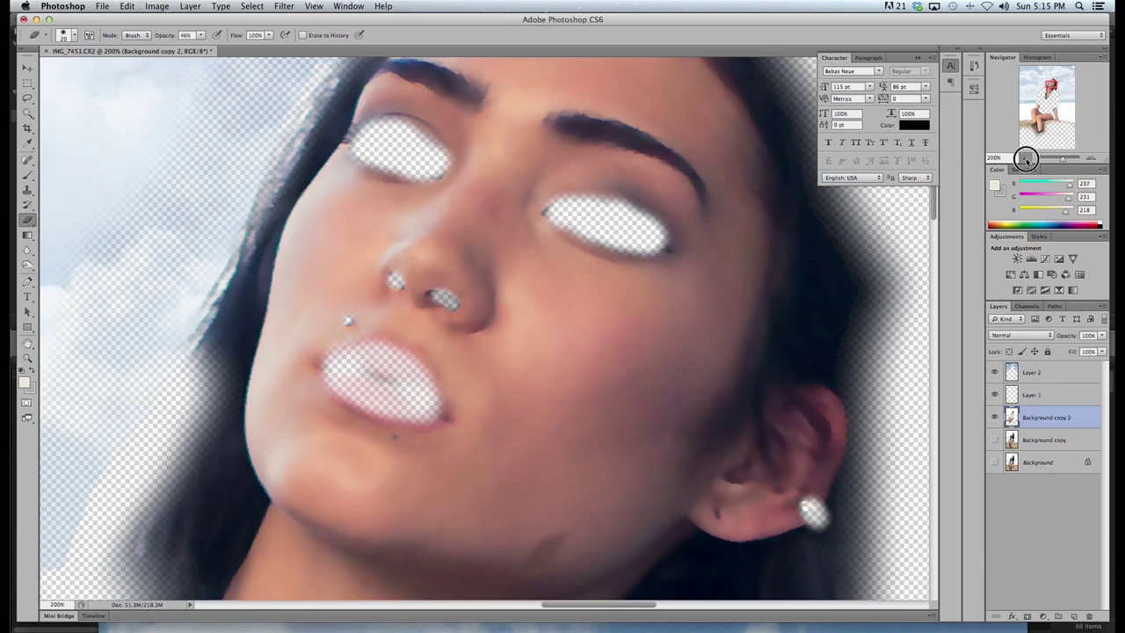
left_click(1026, 158)
left_click(1026, 158)
left_click(1026, 159)
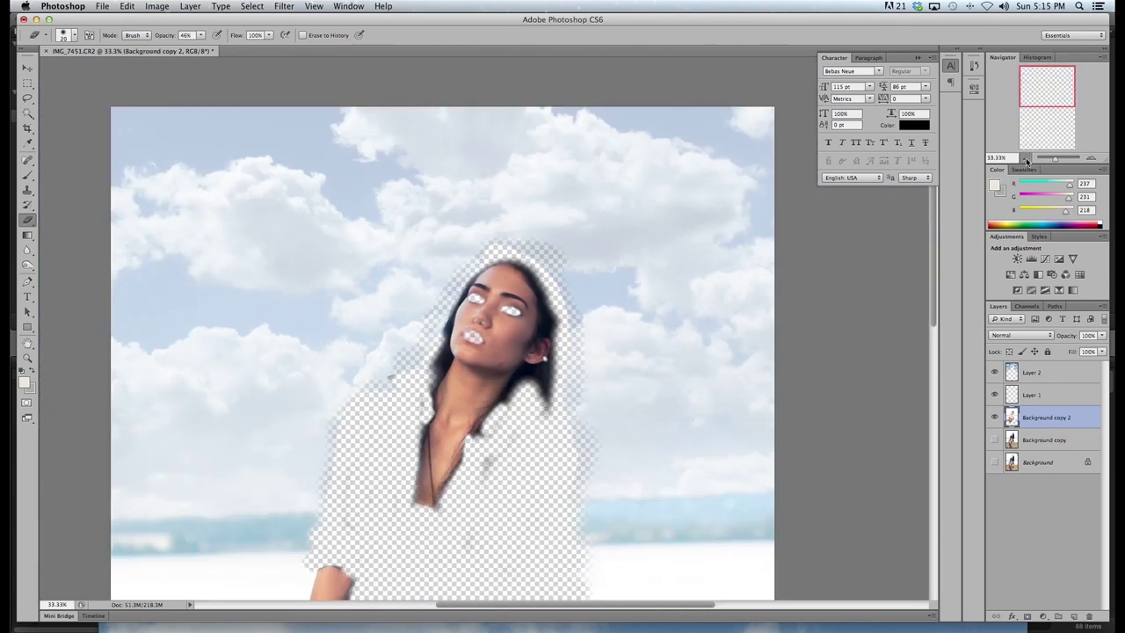
left_click(1026, 159)
left_click(1026, 158)
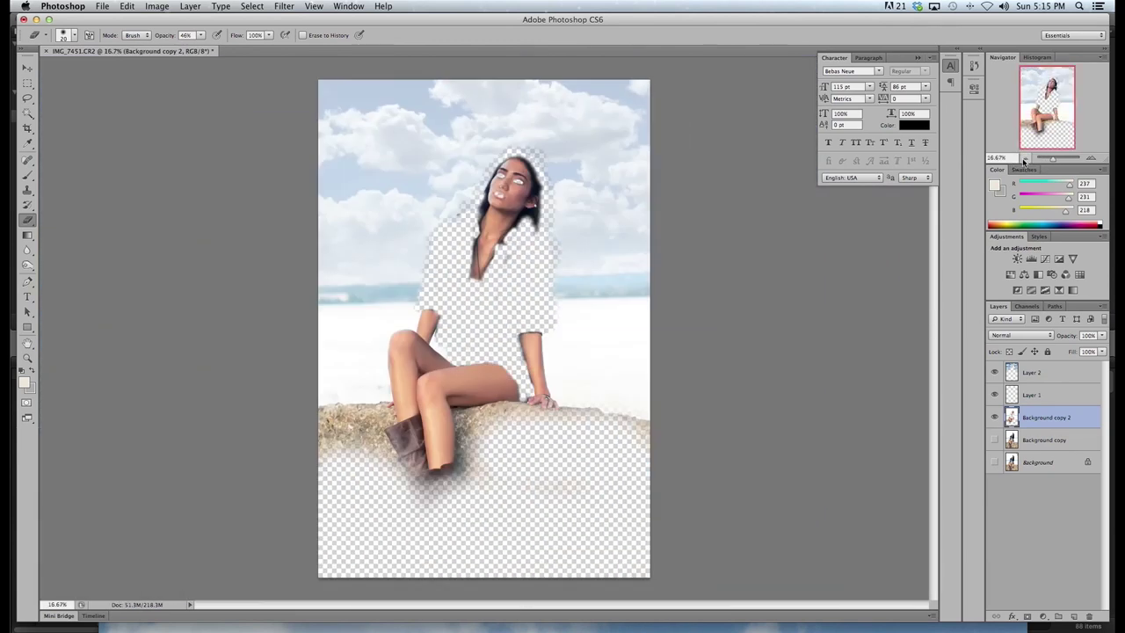
left_click(994, 463)
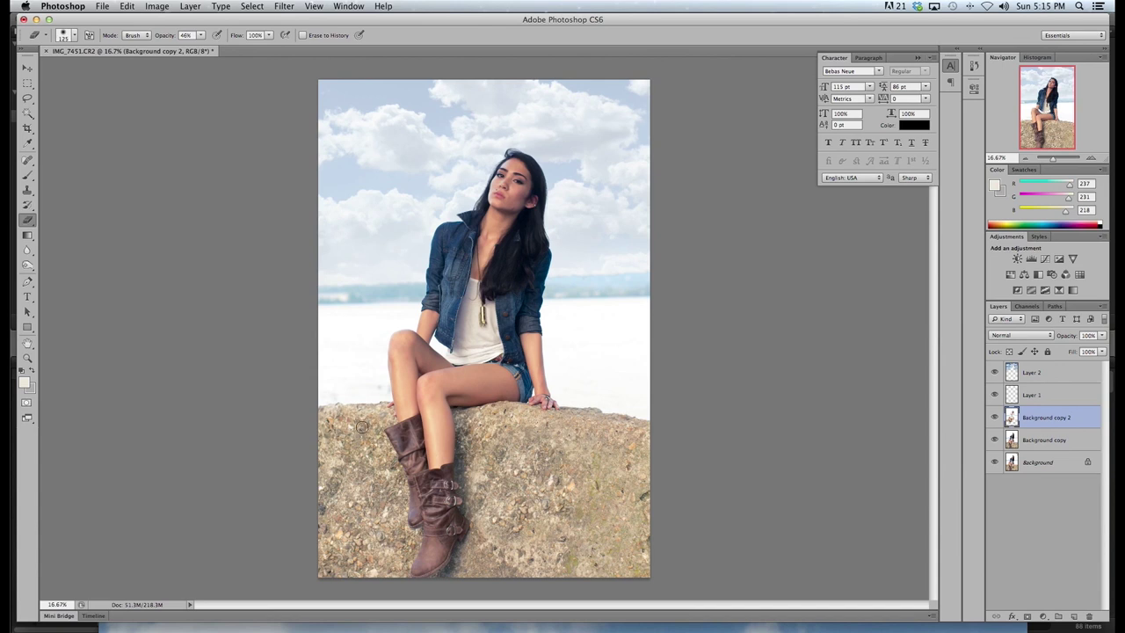
Zoom in and hide then reshow Background copy 2 to compare the retouch
key("bracketright")
key("bracketright")
key("bracketright")
key("bracketleft")
key("bracketleft")
key("bracketright")
key("bracketright")
key("bracketleft")
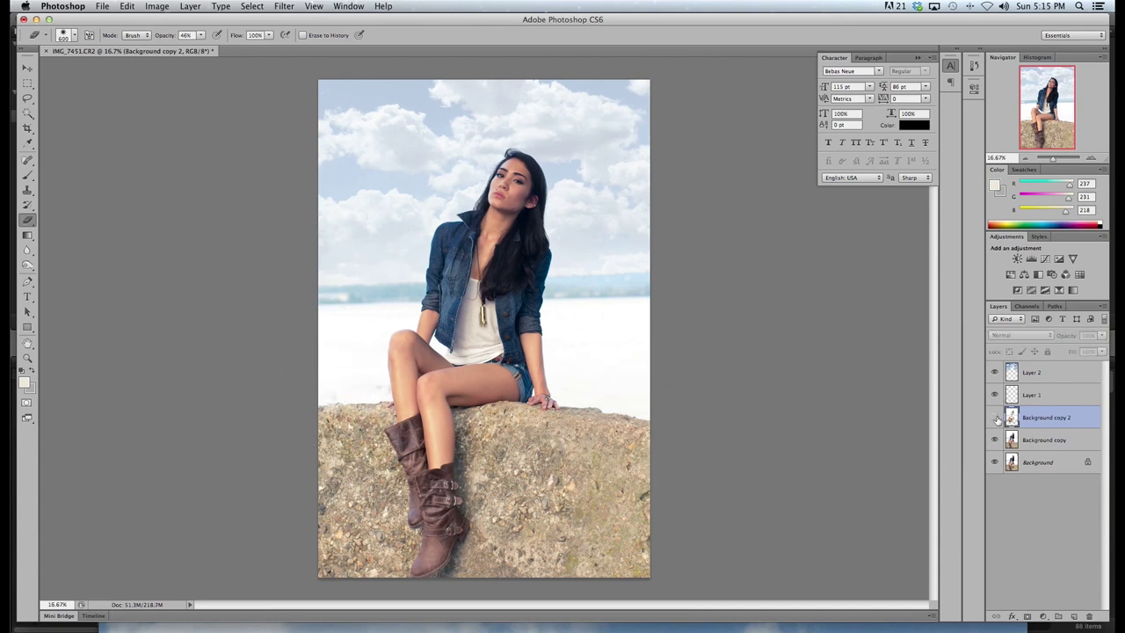
left_click(1092, 159)
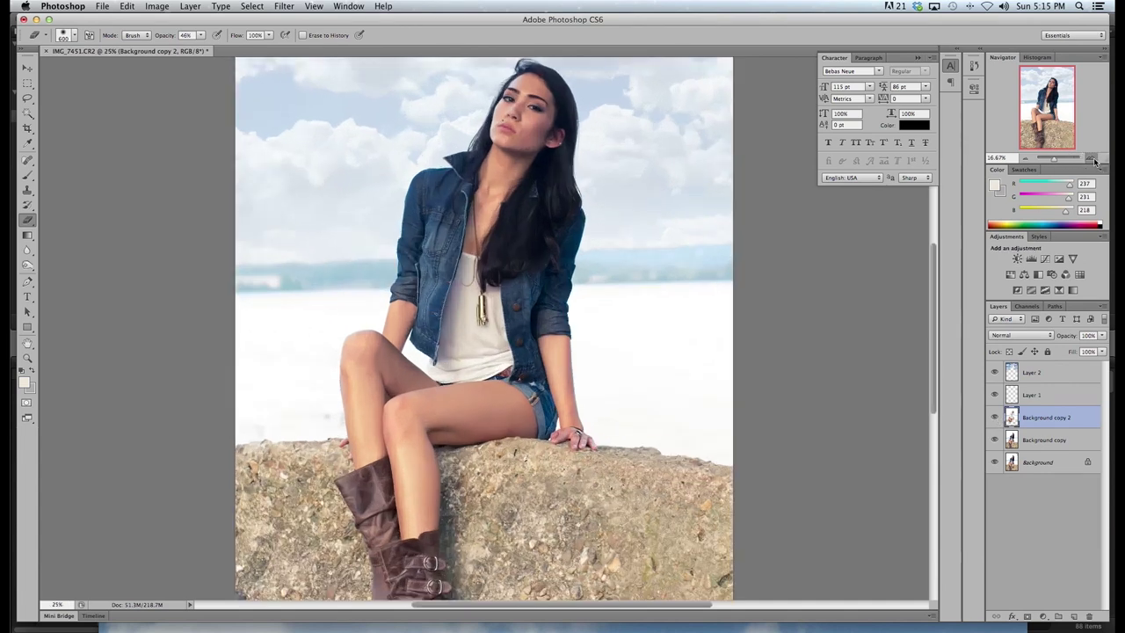
left_click(1092, 159)
left_click(996, 418)
left_click(995, 419)
Zoom in on the torso and compare with Background copy 2 toggled twice
left_click(1090, 157)
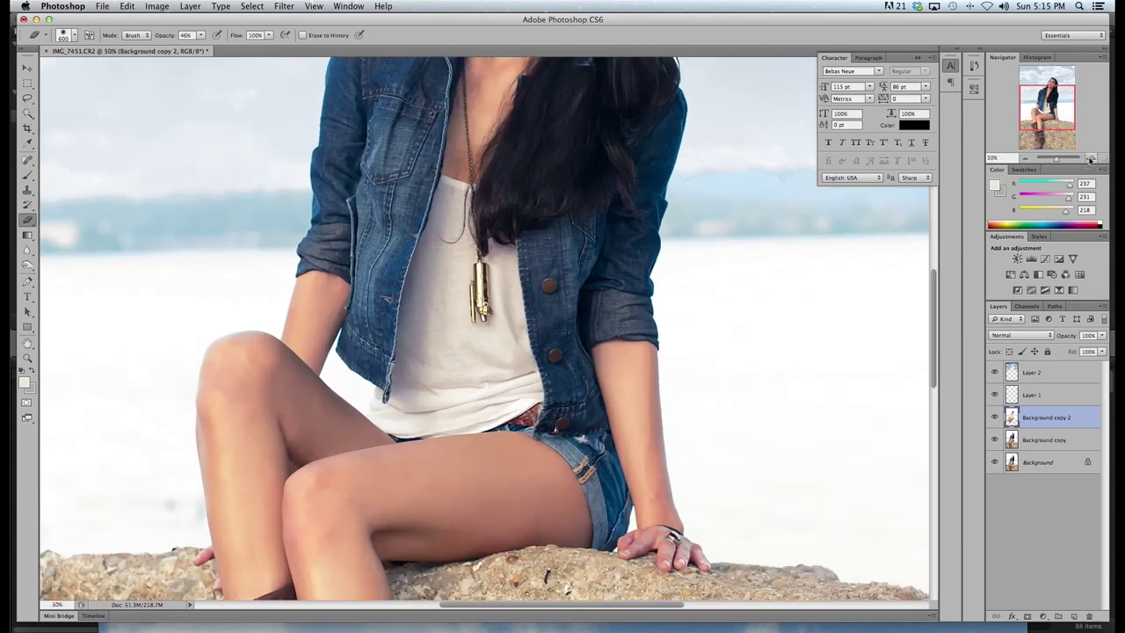
left_click(1090, 158)
scroll(749, 322, "down", 2)
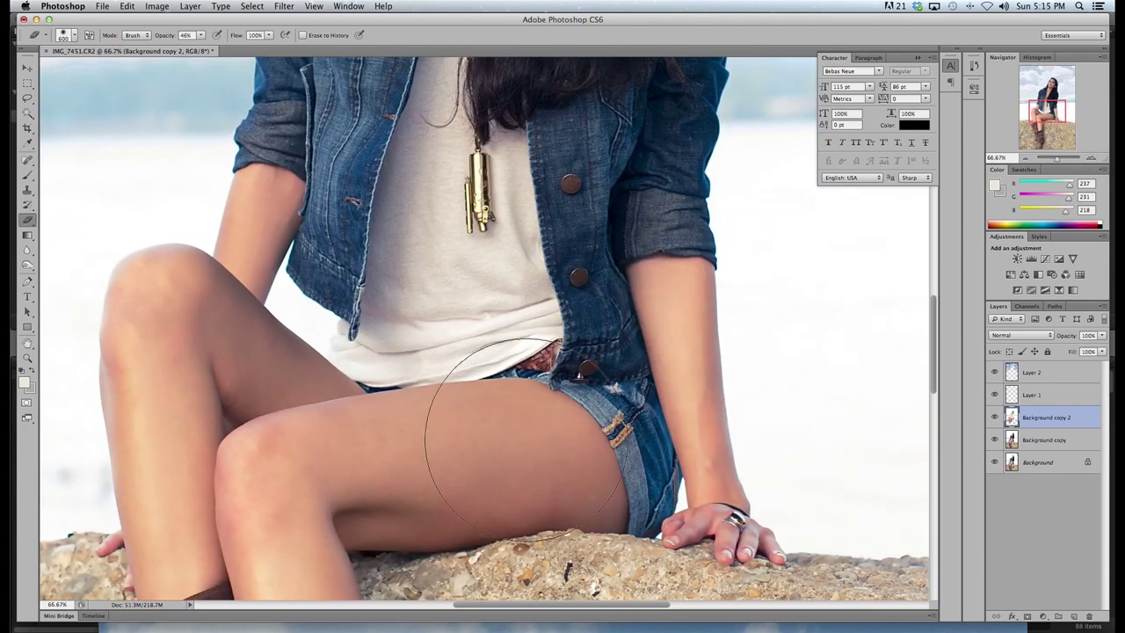
left_click(995, 419)
left_click(996, 419)
left_click(995, 419)
left_click(995, 419)
Shrink the eraser brush to 200 px and zoom out to the whole photo
key("bracketleft")
key("bracketleft")
key("bracketleft")
key("bracketleft")
key("bracketleft")
left_click(1026, 159)
left_click(1026, 160)
left_click(1026, 159)
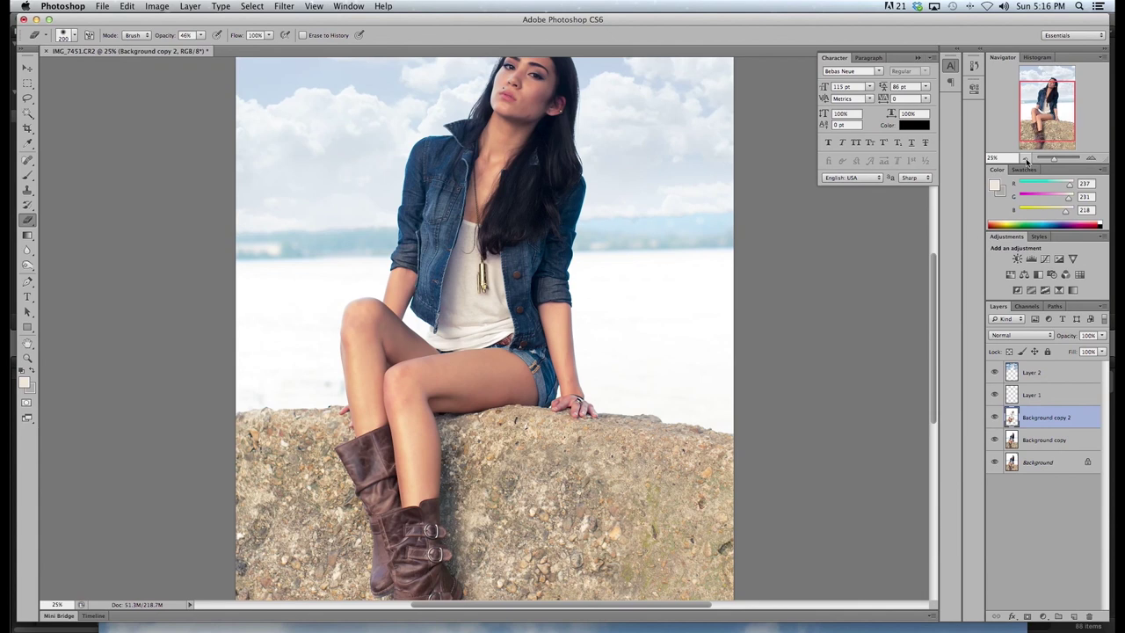
left_click(1026, 159)
left_click(1026, 159)
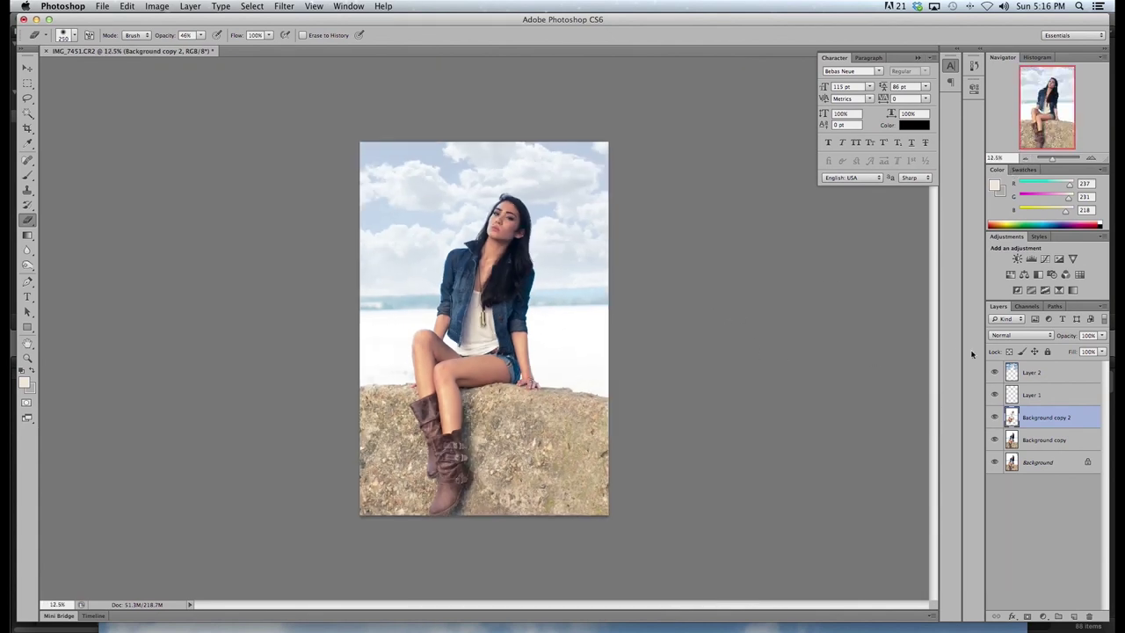
Select Layer 2, compare retouch layers against the original, and open the adjustment layer list
left_click(1032, 375)
mouse_move(994, 374)
left_mouse_down()
mouse_move(997, 440)
mouse_move(996, 374)
left_mouse_up()
left_click_drag(996, 440, 993, 376)
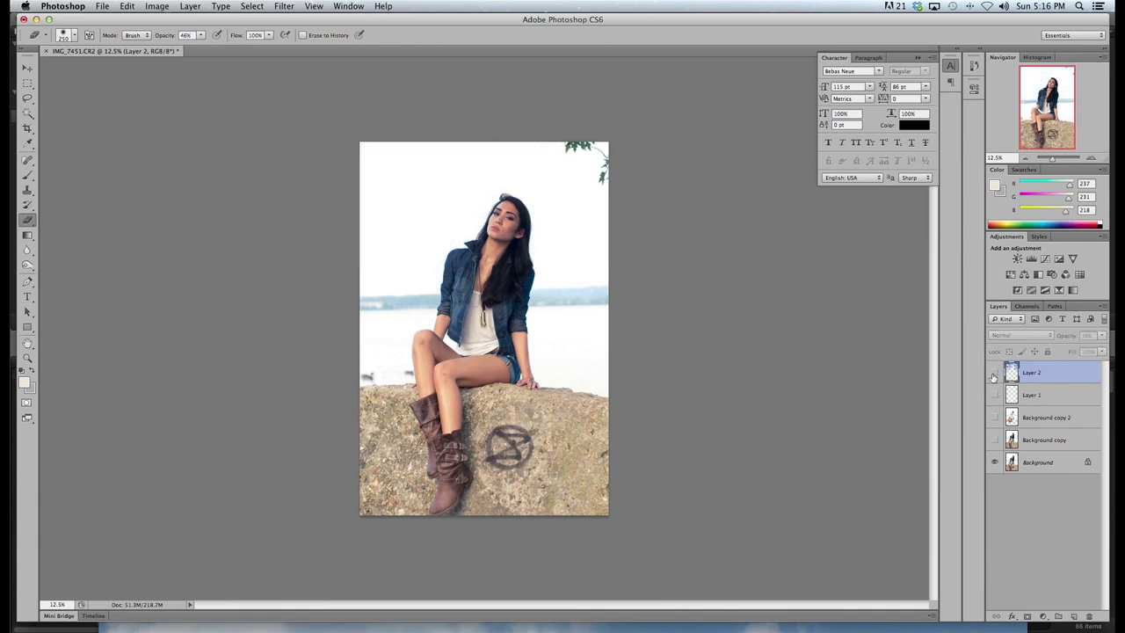
left_click_drag(995, 442, 996, 400)
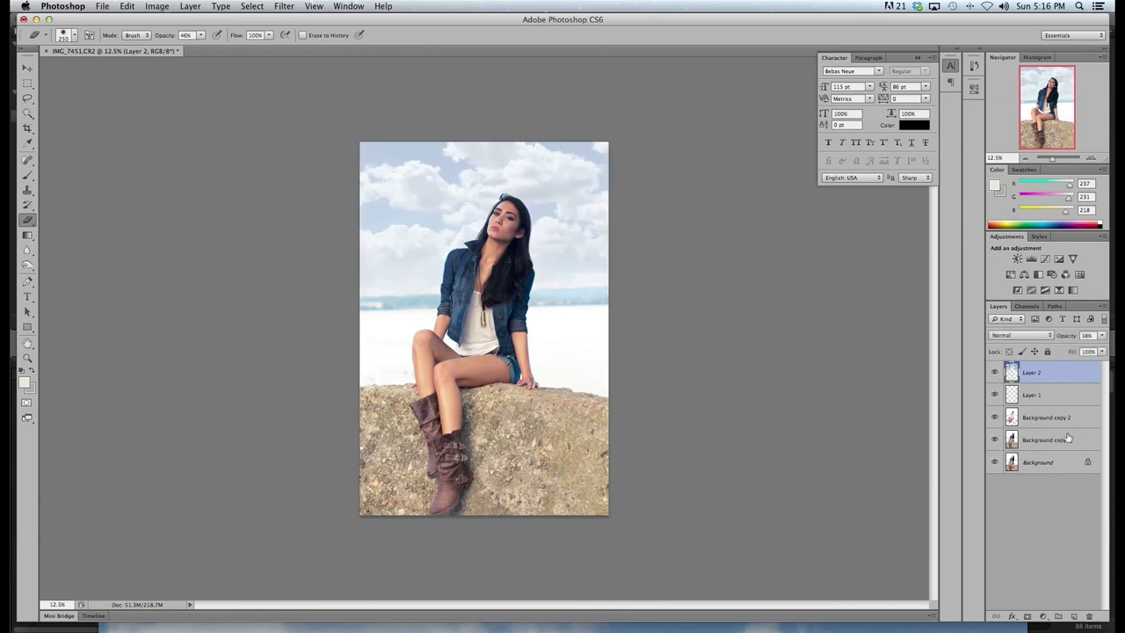
left_click(1044, 617)
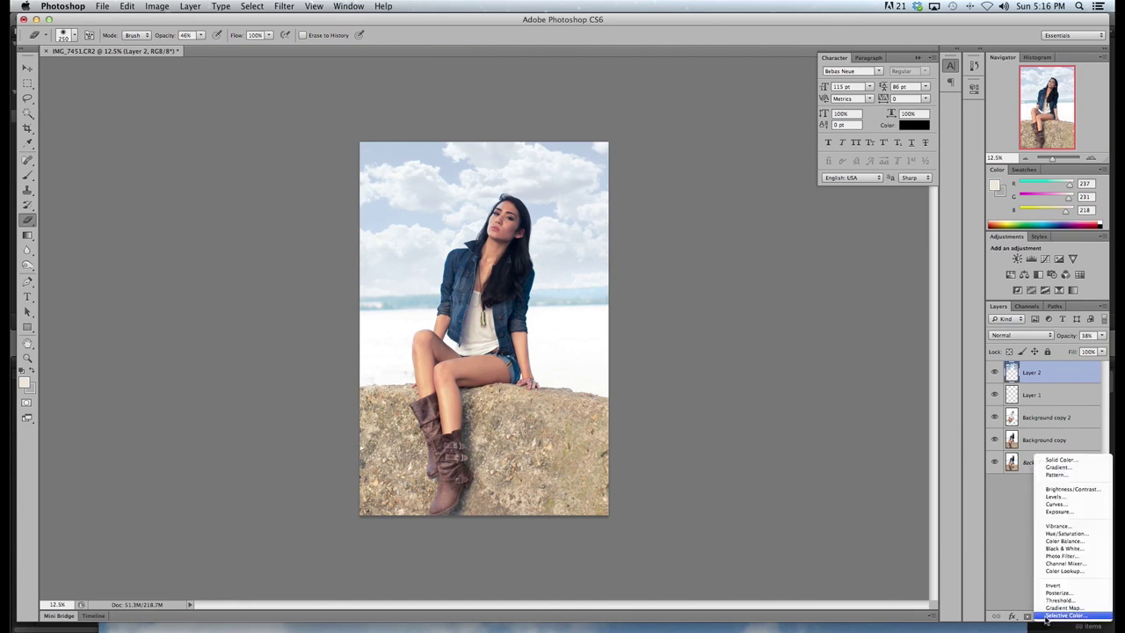
Add a Curves adjustment layer and bend the Red curve, lifting highlights and lowering shadows
left_click(1058, 504)
left_click(891, 130)
left_click(890, 142)
left_click_drag(911, 169, 911, 162)
left_click_drag(856, 226, 857, 235)
left_click(870, 129)
left_click(871, 132)
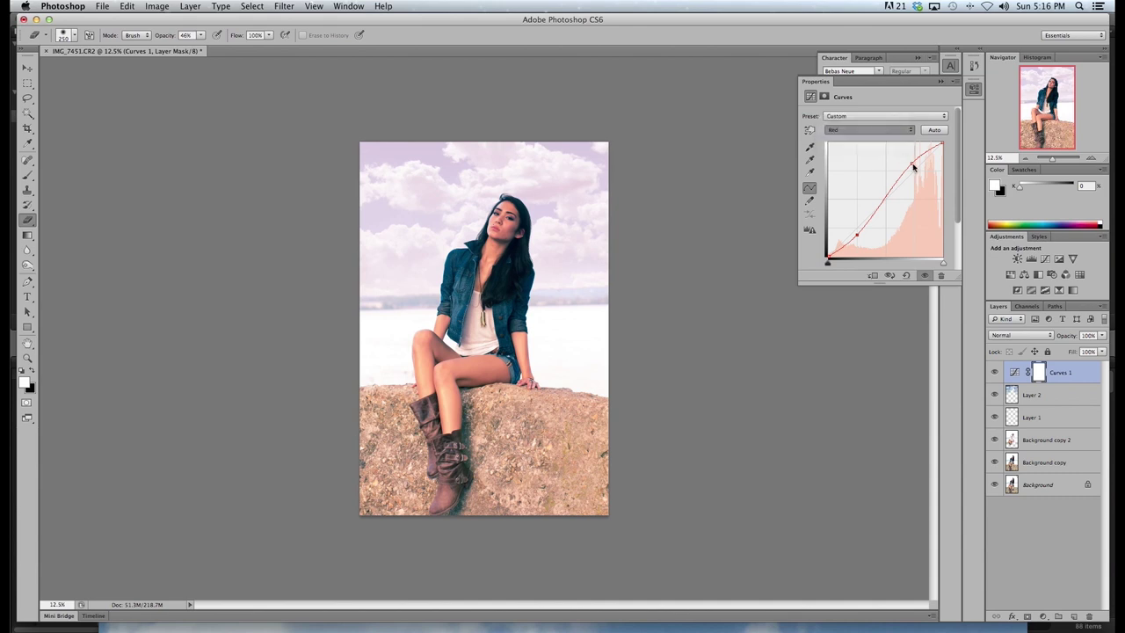
Apply the same curve shape to the Green and Blue channels
key("alt+4")
left_click_drag(914, 163, 914, 161)
left_click_drag(853, 226, 856, 236)
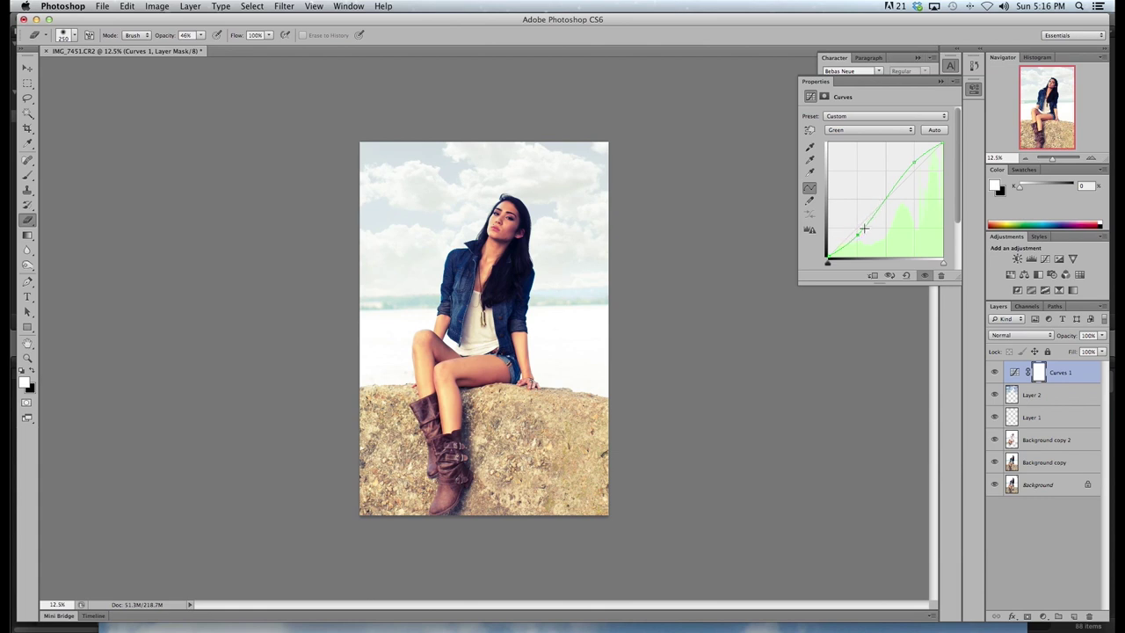
left_click(871, 129)
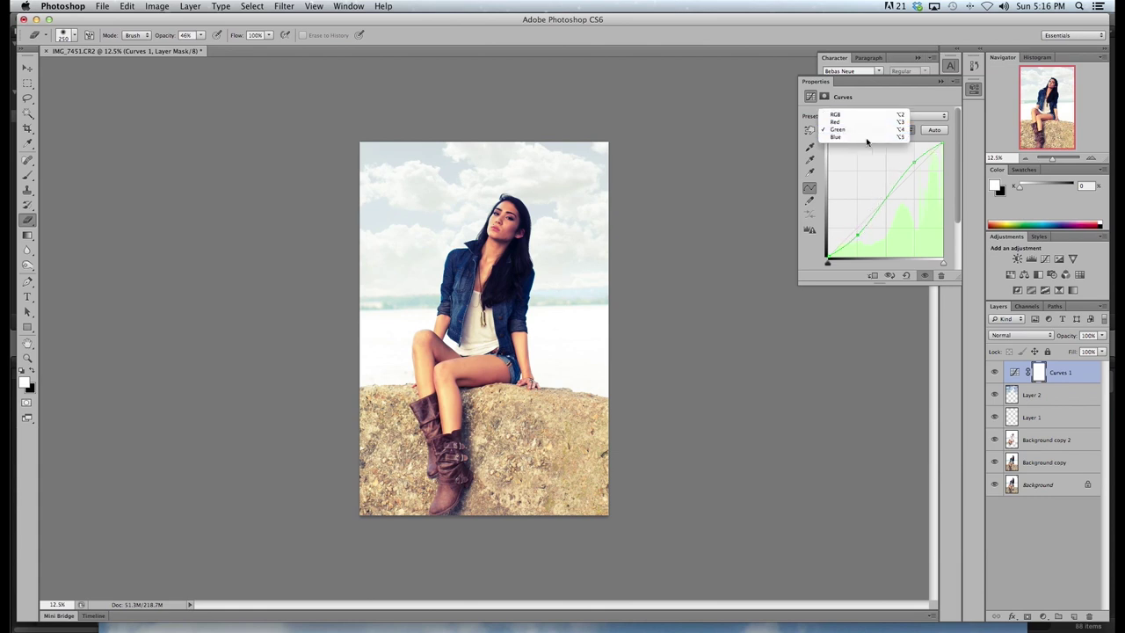
left_click(870, 141)
left_click_drag(912, 165, 915, 161)
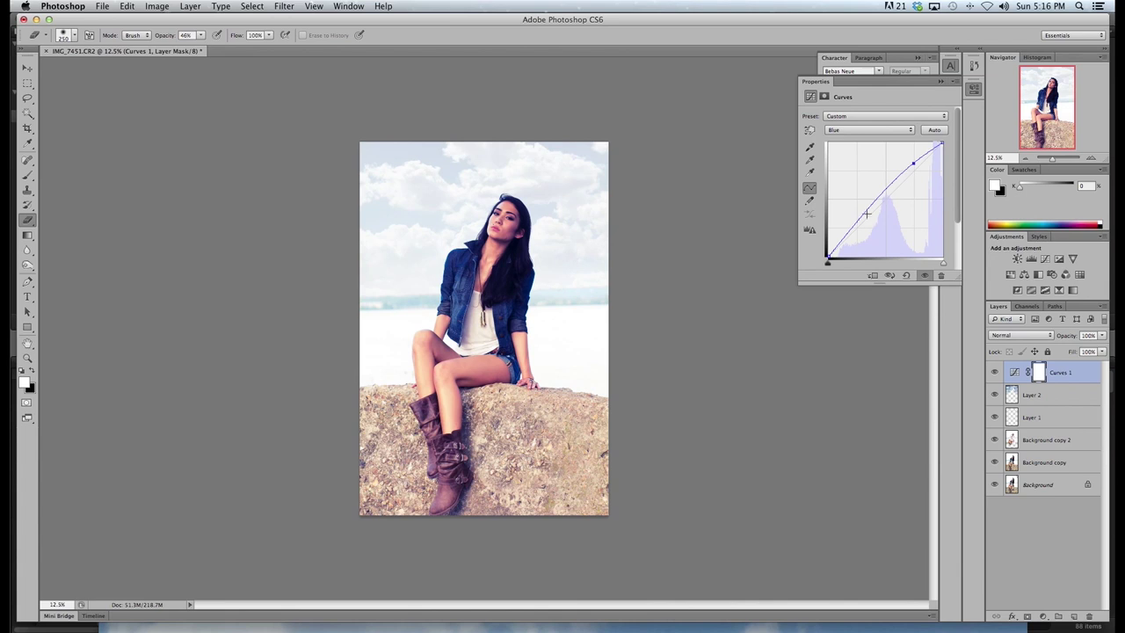
left_click_drag(857, 226, 858, 235)
Toggle the Curves 1 layer's visibility to compare before and after, leaving it on
left_click(996, 373)
left_click(996, 372)
left_click(996, 373)
left_click(996, 373)
left_click(996, 373)
left_click(996, 373)
left_click(996, 373)
left_click(996, 373)
left_click(996, 373)
Collapse the Curves properties and raise the cloudy sky Layer 2 opacity to 57%
left_click(940, 81)
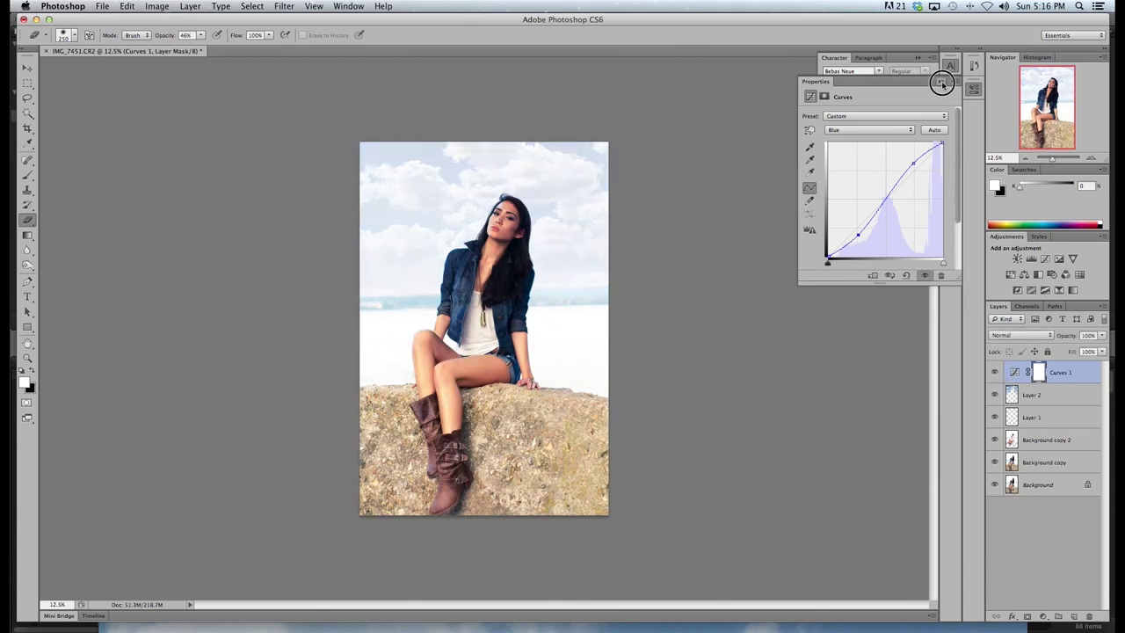
left_click(1029, 396)
left_click(1102, 336)
left_click_drag(1074, 349, 1080, 351)
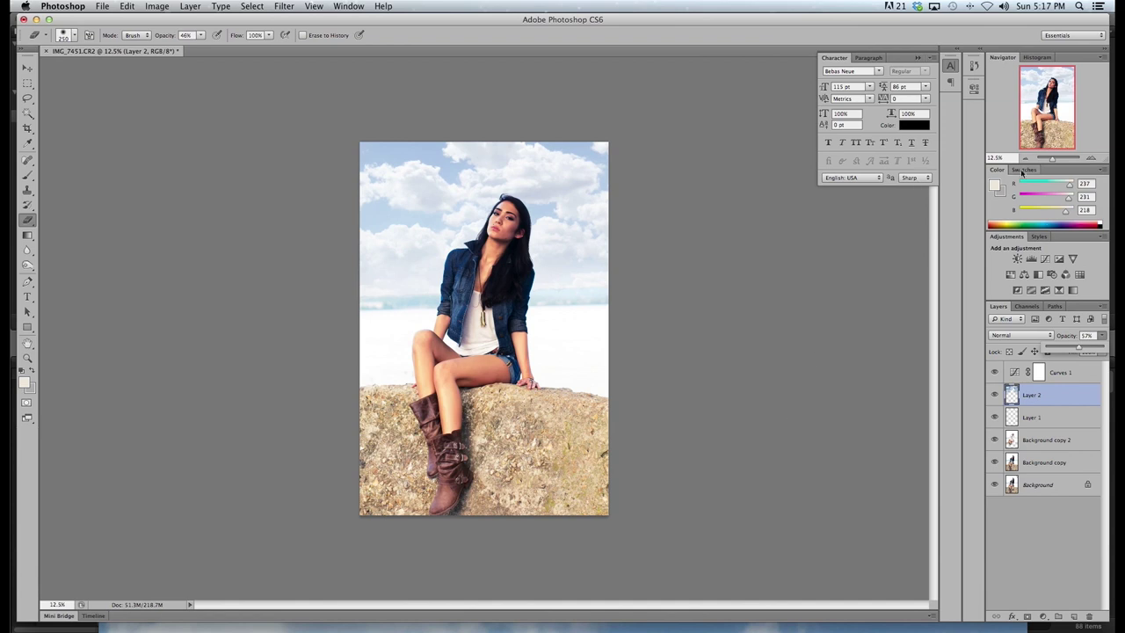
left_click(1066, 371)
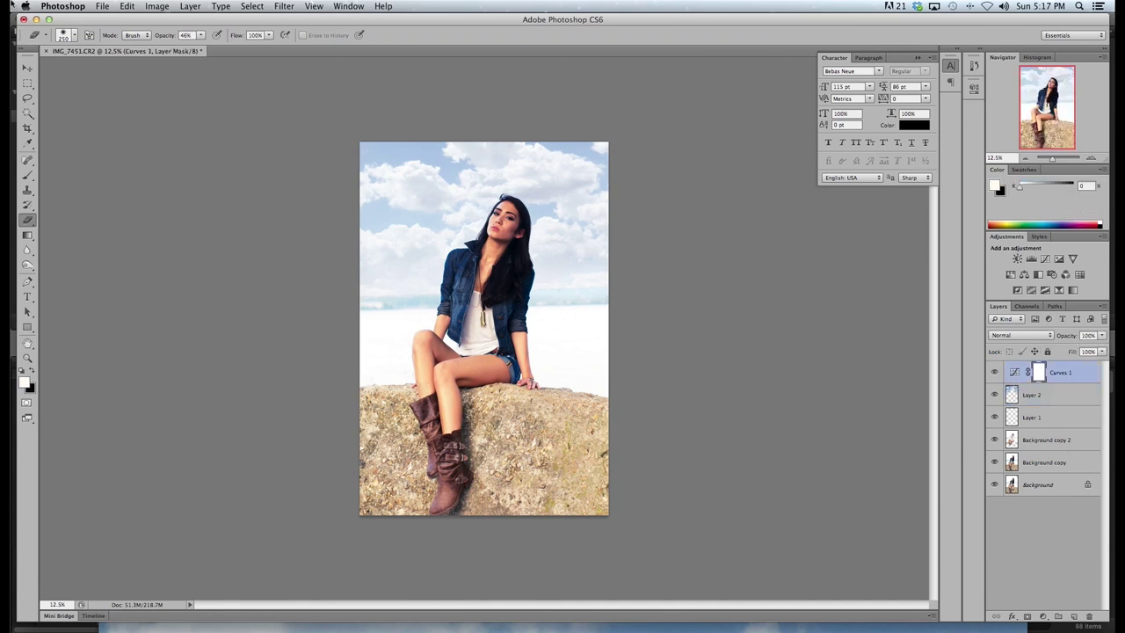
Open Light-Leak.JPG and paste the whole image into the portrait document
left_click(101, 6)
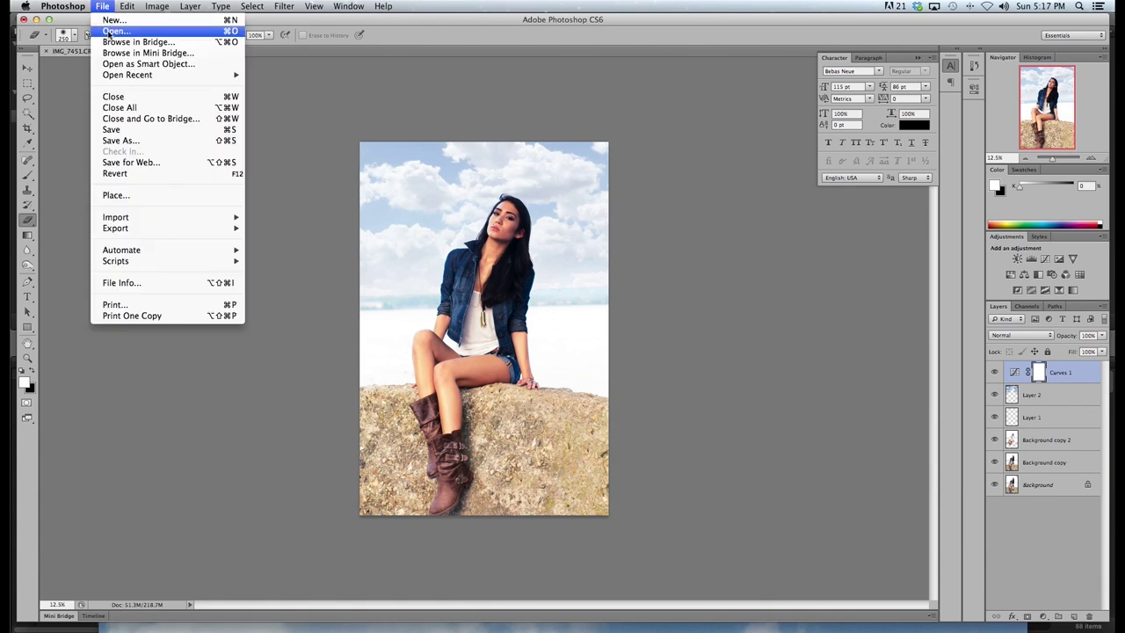
left_click(116, 31)
left_click(651, 227)
left_click(695, 436)
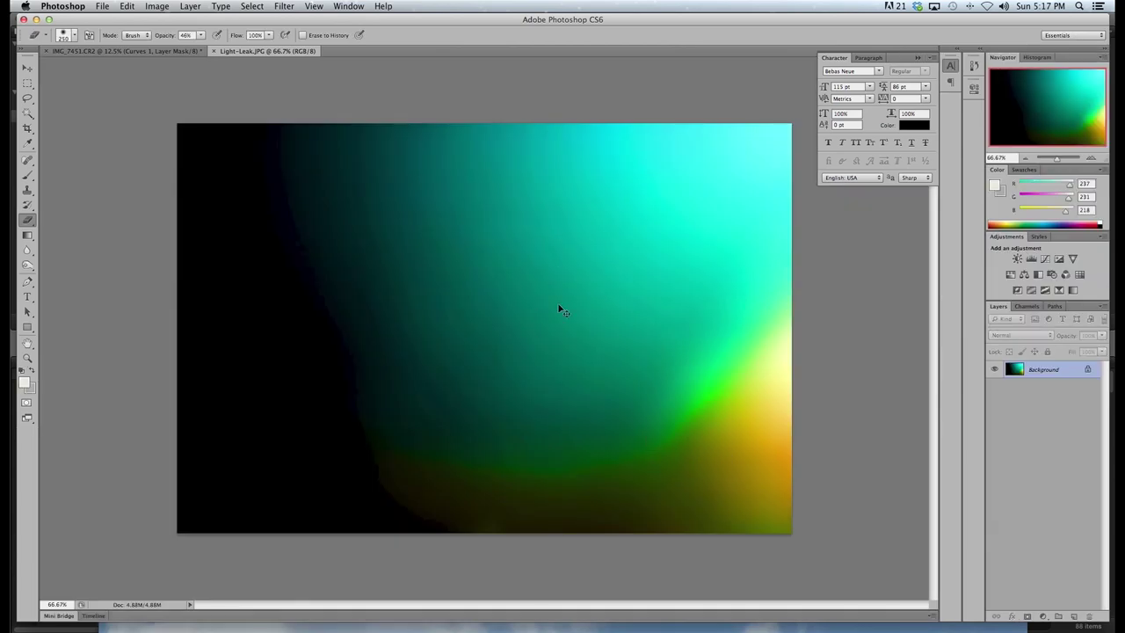
key("super+a")
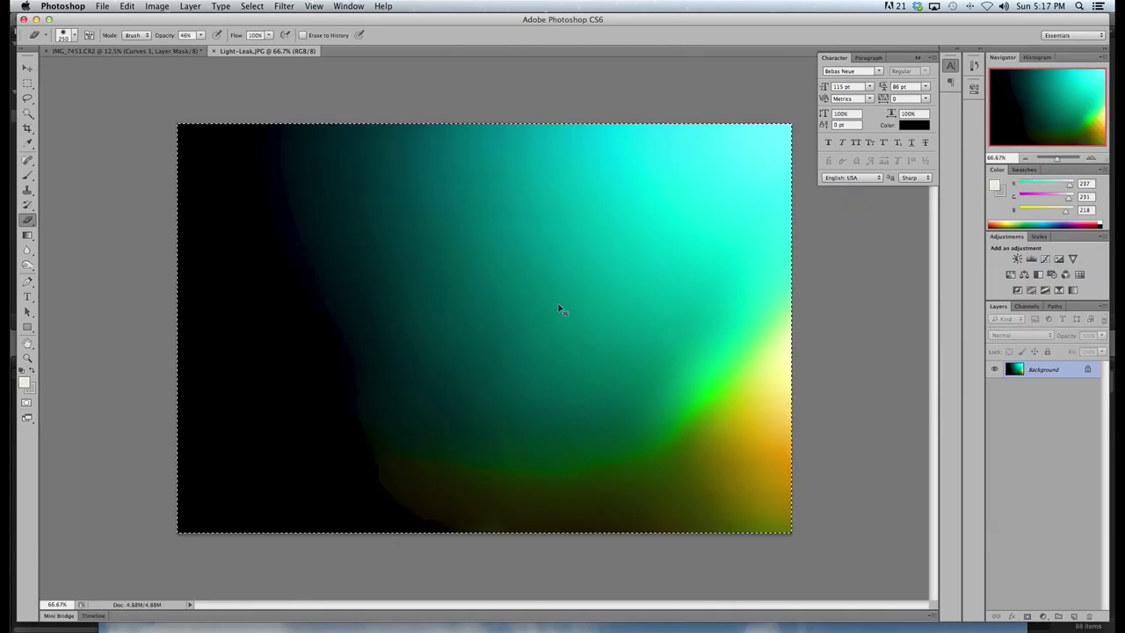
left_click(182, 52)
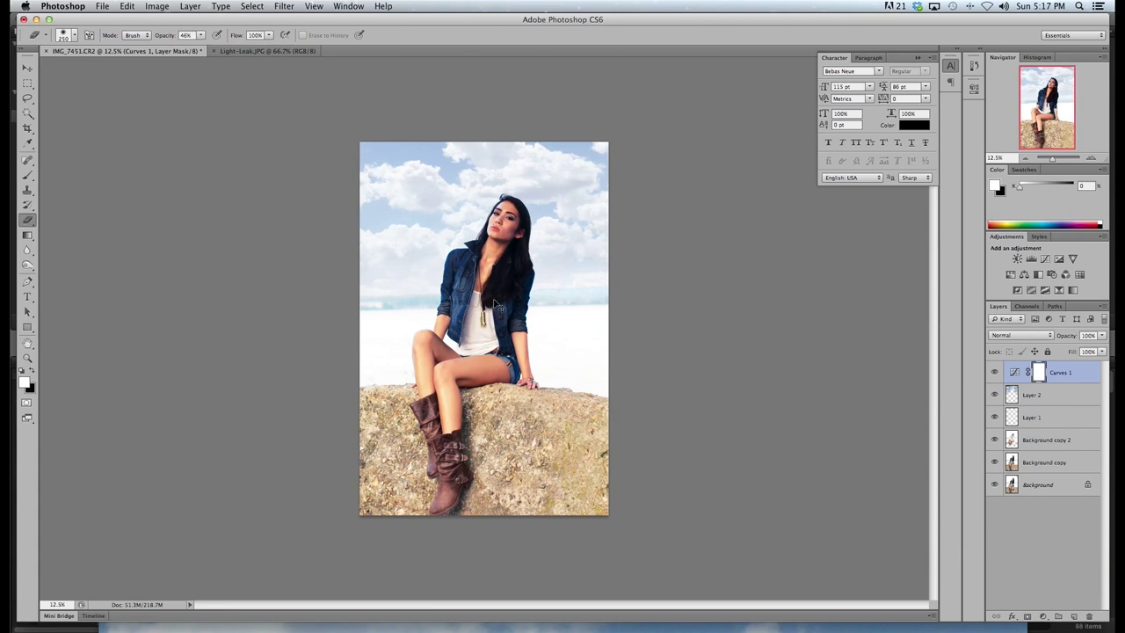
key("super+v")
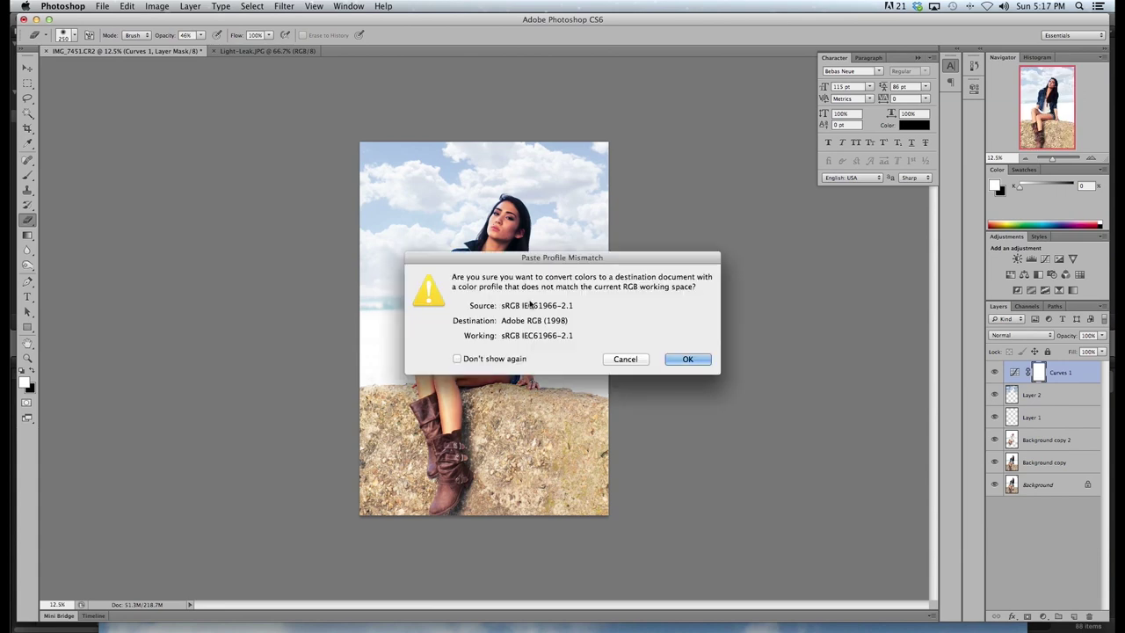
left_click(689, 358)
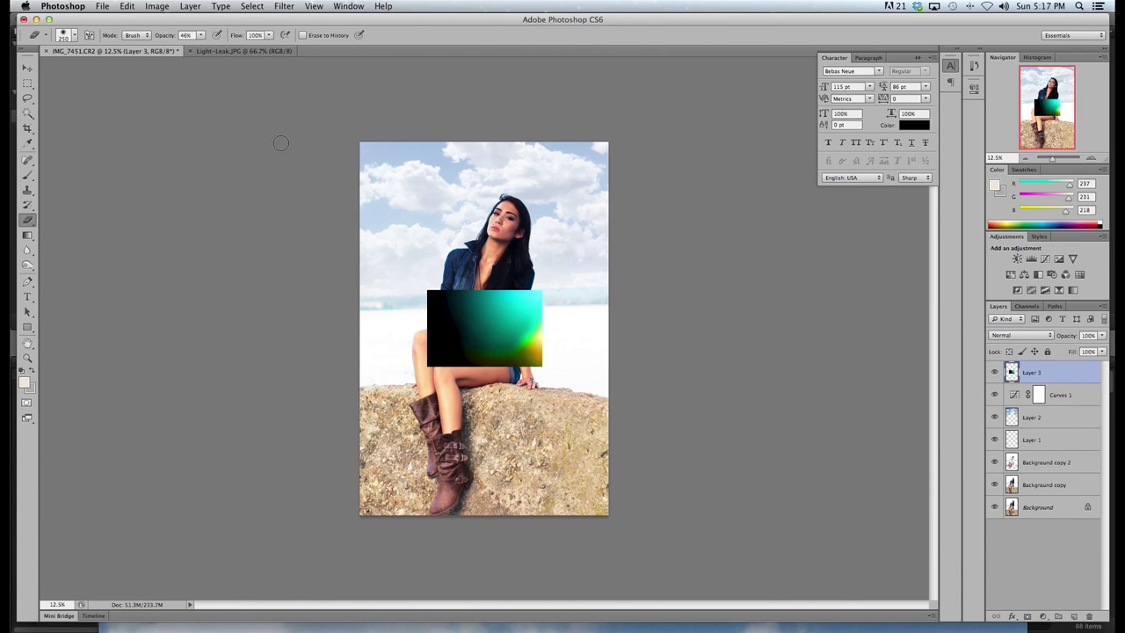
Free Transform the light leak, rotating it about 90 degrees and stretching it over the canvas
left_click(102, 6)
mouse_move(128, 6)
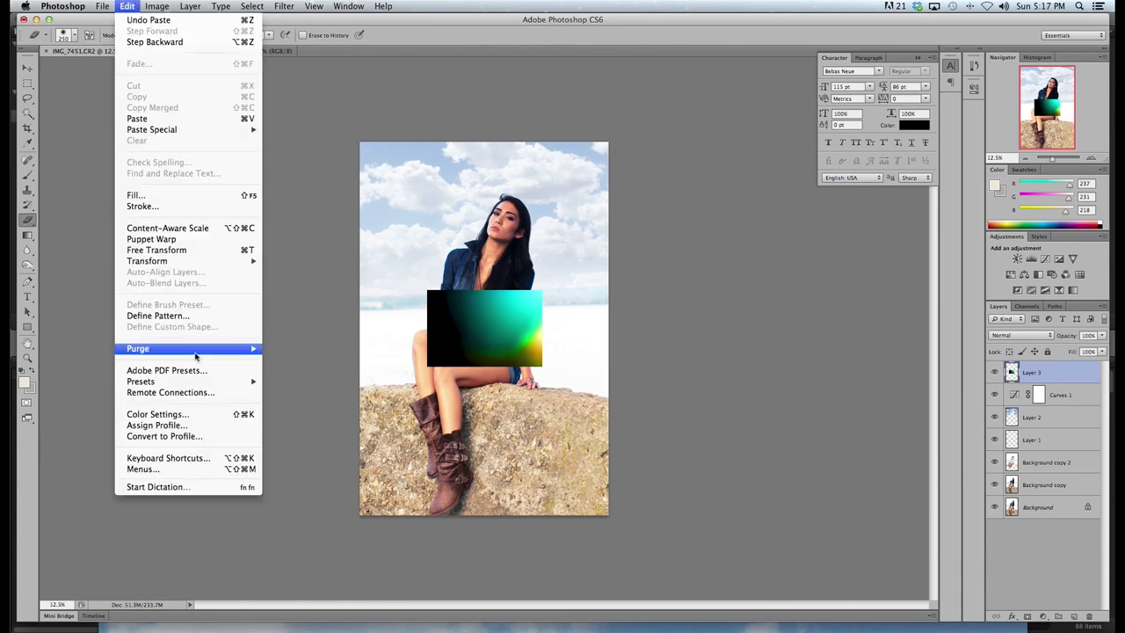
left_click(185, 251)
left_click_drag(417, 282, 553, 225)
left_click_drag(523, 271, 618, 139)
left_click_drag(445, 142, 351, 135)
left_click_drag(485, 383, 468, 522)
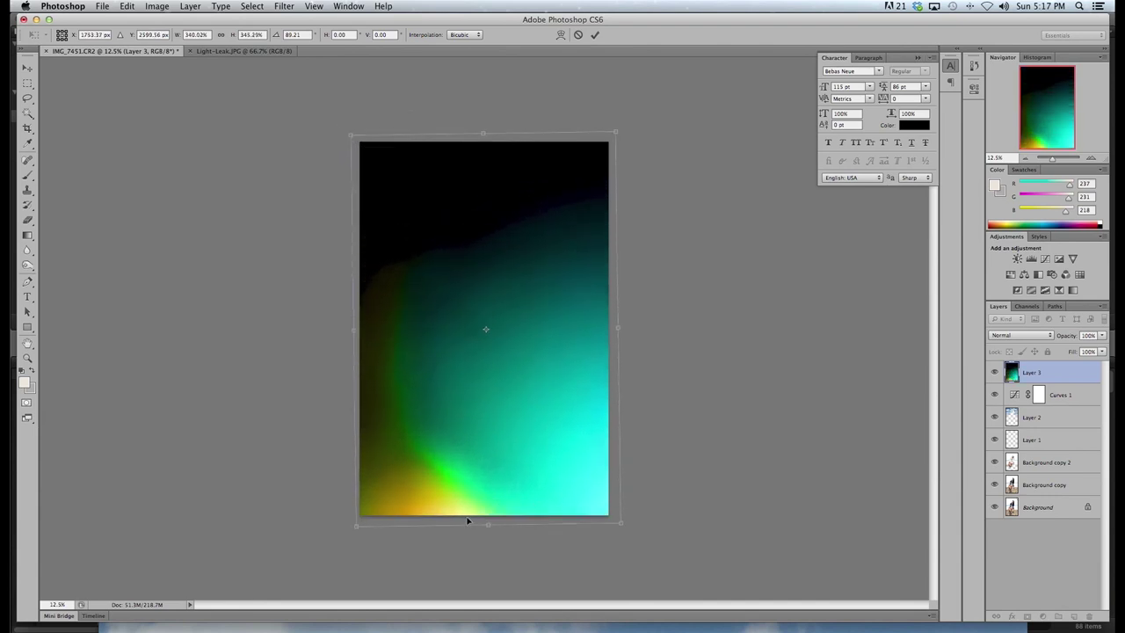
key("Return")
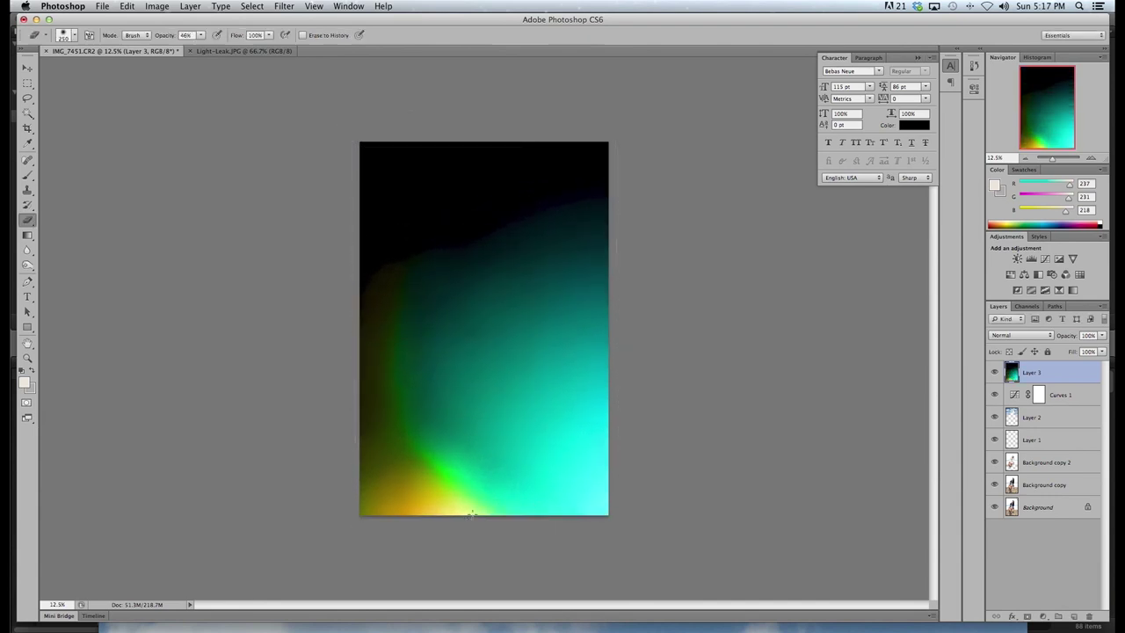
Blend the Layer 3 light leak in Screen mode at 61% opacity, after trying Overlay
left_click(1018, 336)
left_click(1012, 445)
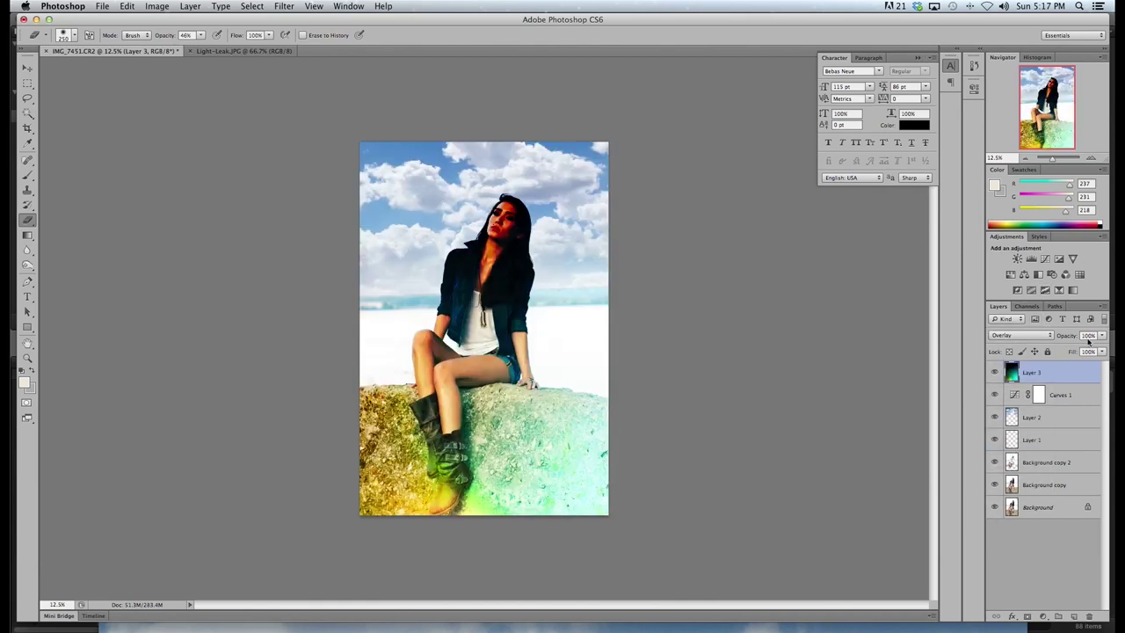
left_click_drag(1102, 336, 1067, 350)
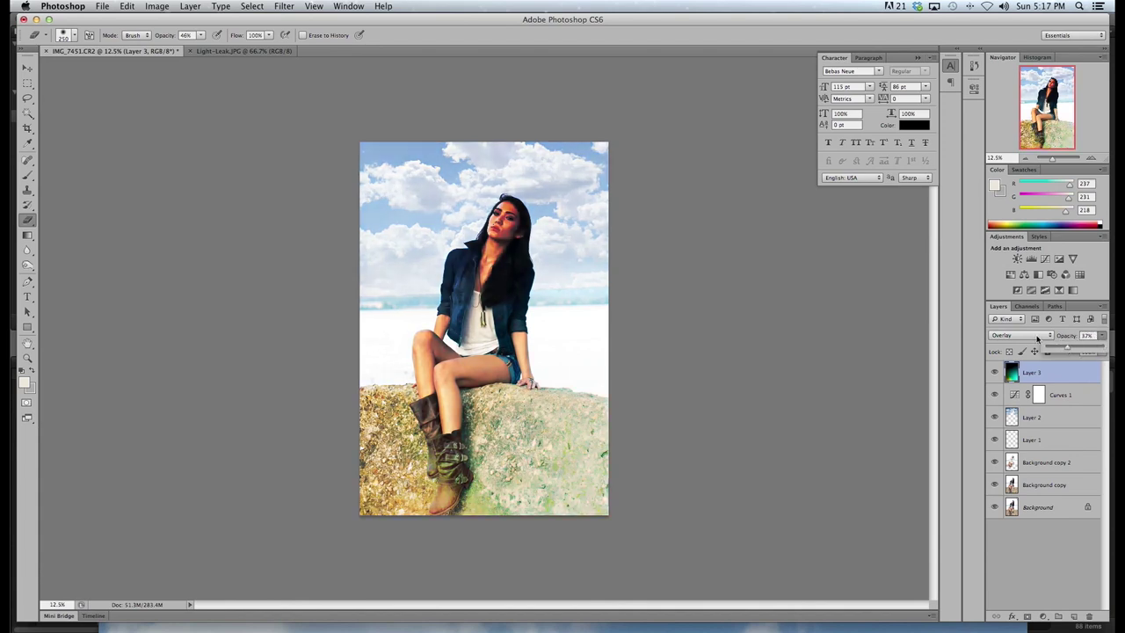
left_click(1037, 338)
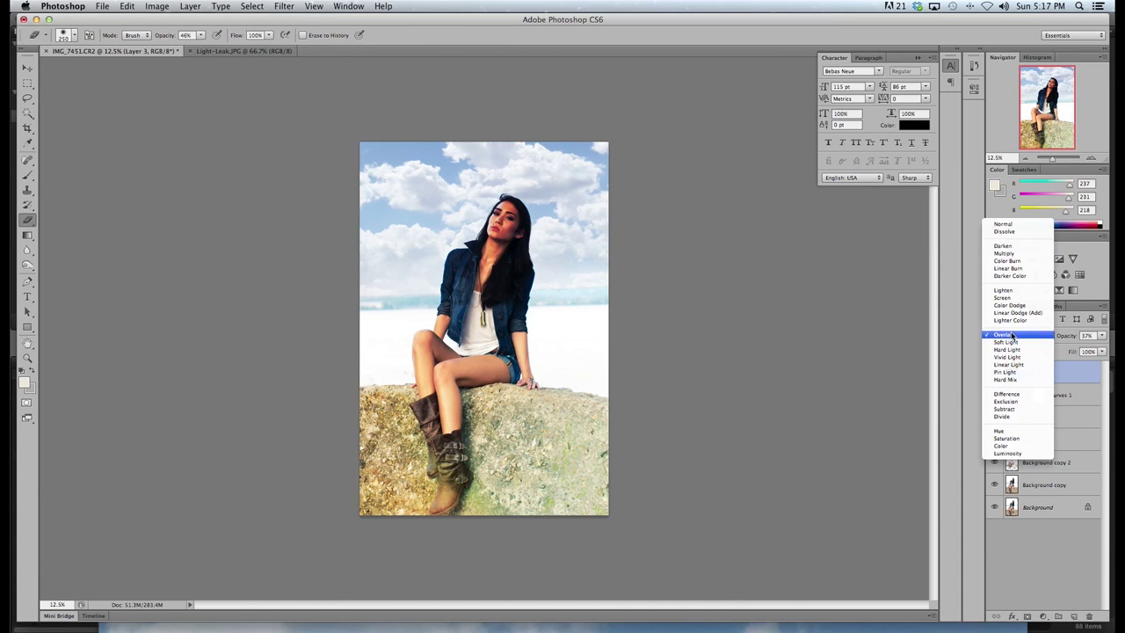
left_click(1003, 297)
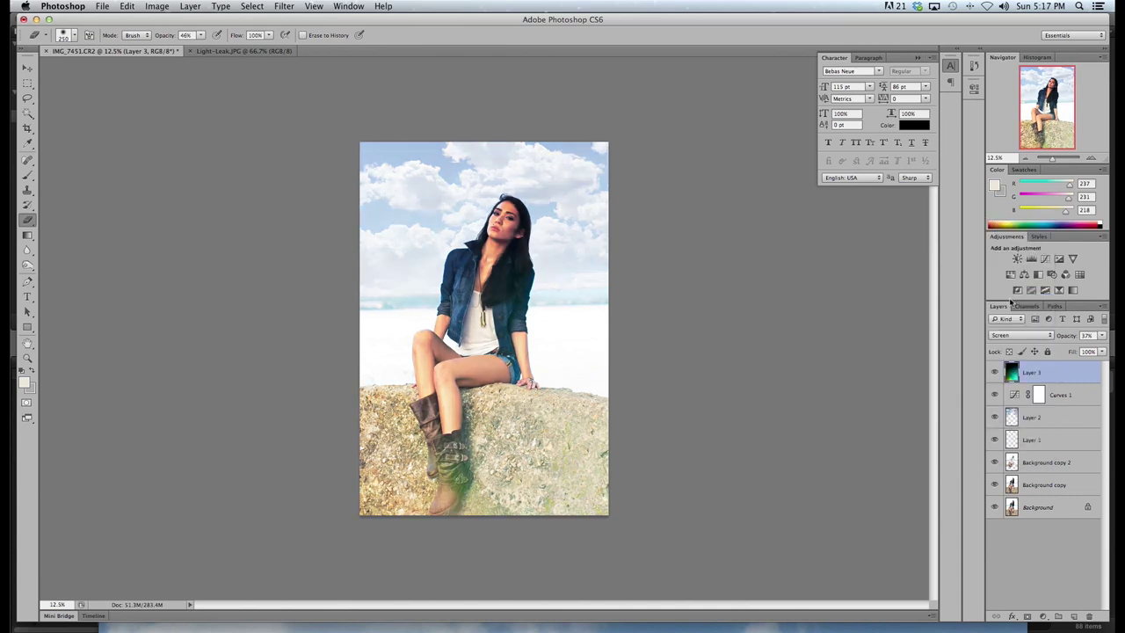
left_click_drag(1100, 335, 1082, 350)
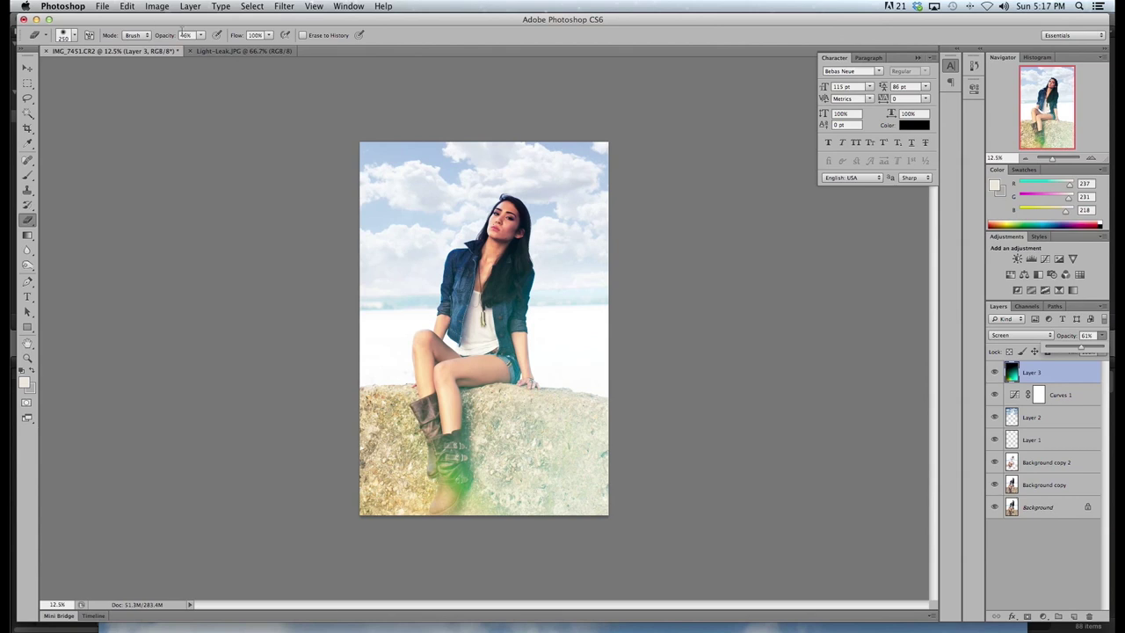
left_click(26, 230)
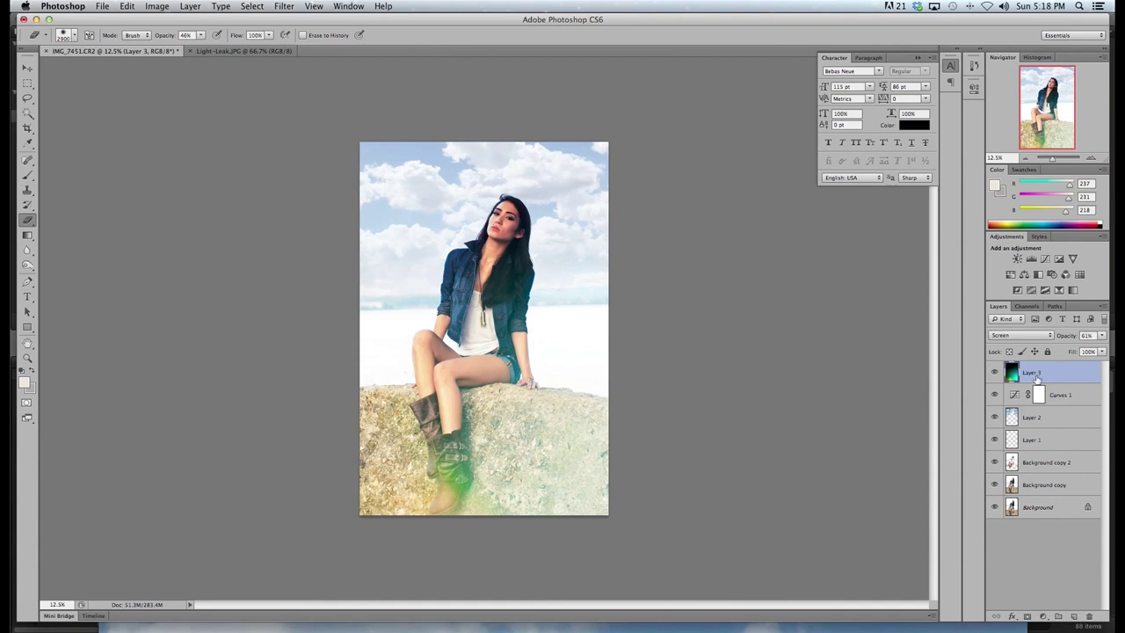
Resize the eraser brush and set its opacity to 20%
key("bracketright")
key("bracketright")
key("bracketright")
key("bracketleft")
key("bracketleft")
key("bracketleft")
key("bracketleft")
key("bracketleft")
key("bracketleft")
left_click(200, 35)
left_click(191, 44)
left_click(200, 35)
left_click_drag(204, 46, 186, 45)
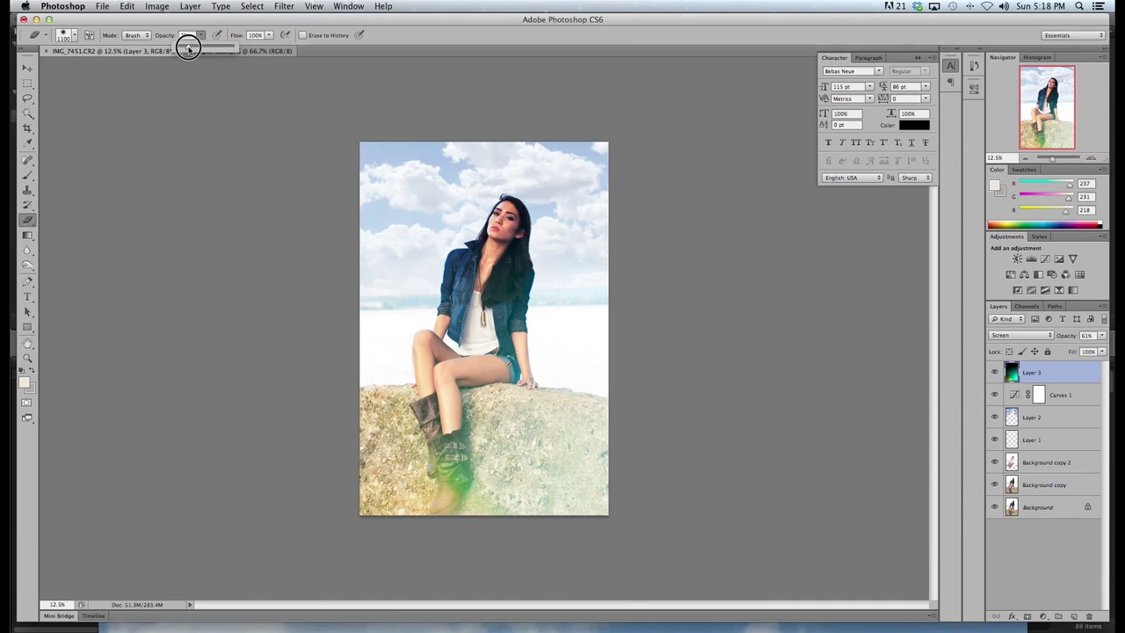
left_click(519, 352)
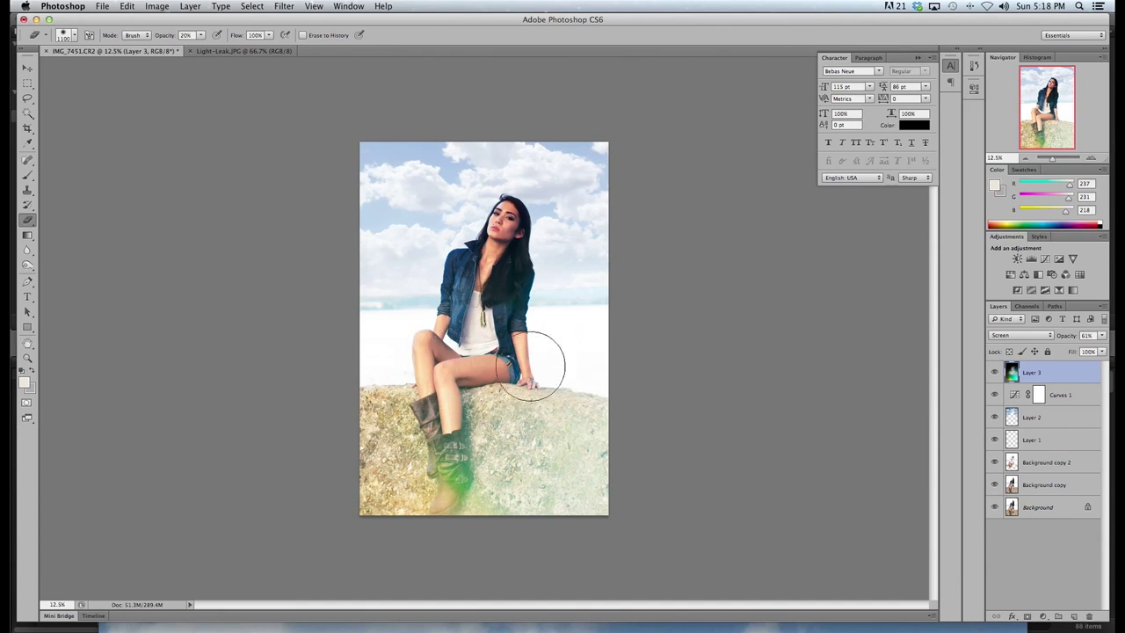
Lightly erase the light-leak overlay over the woman's face, the rock and the sky
left_click(482, 247)
key("bracketright")
key("bracketright")
key("bracketright")
mouse_move(659, 201)
left_mouse_down()
mouse_move(414, 138)
mouse_move(378, 158)
left_mouse_up()
mouse_move(413, 228)
left_mouse_down()
mouse_move(512, 354)
mouse_move(495, 345)
mouse_move(520, 357)
mouse_move(497, 362)
mouse_move(525, 380)
left_mouse_up()
key("bracketright")
key("bracketright")
key("bracketright")
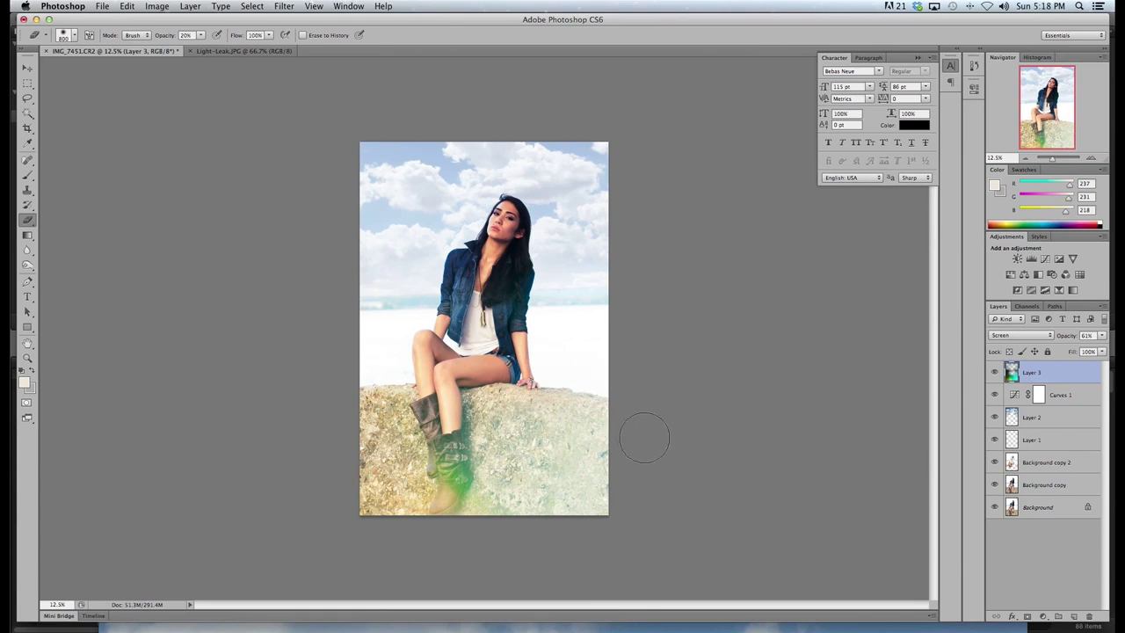
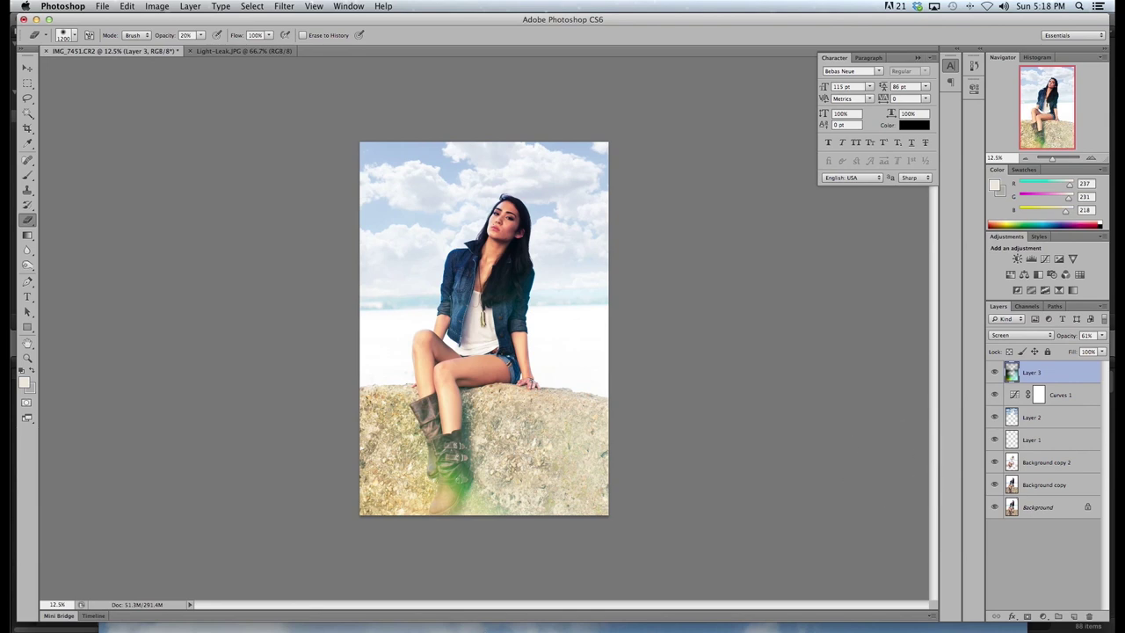
Search Google Images for 'grunge overlay' in a new Chrome tab
key("super+Tab")
left_click(513, 29)
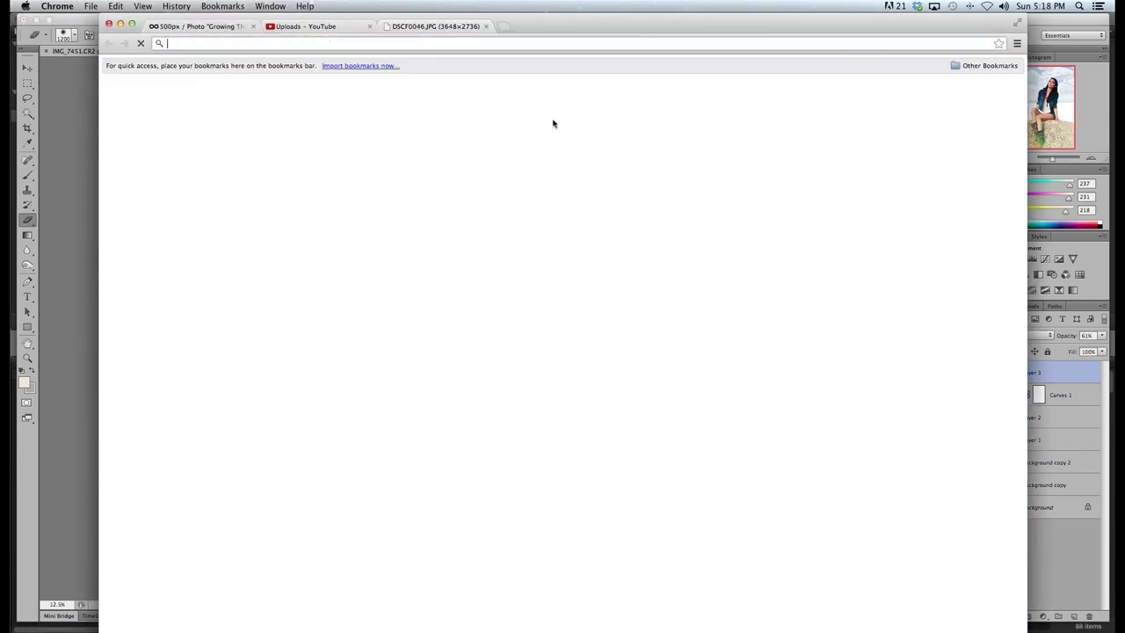
type("grunge overlay")
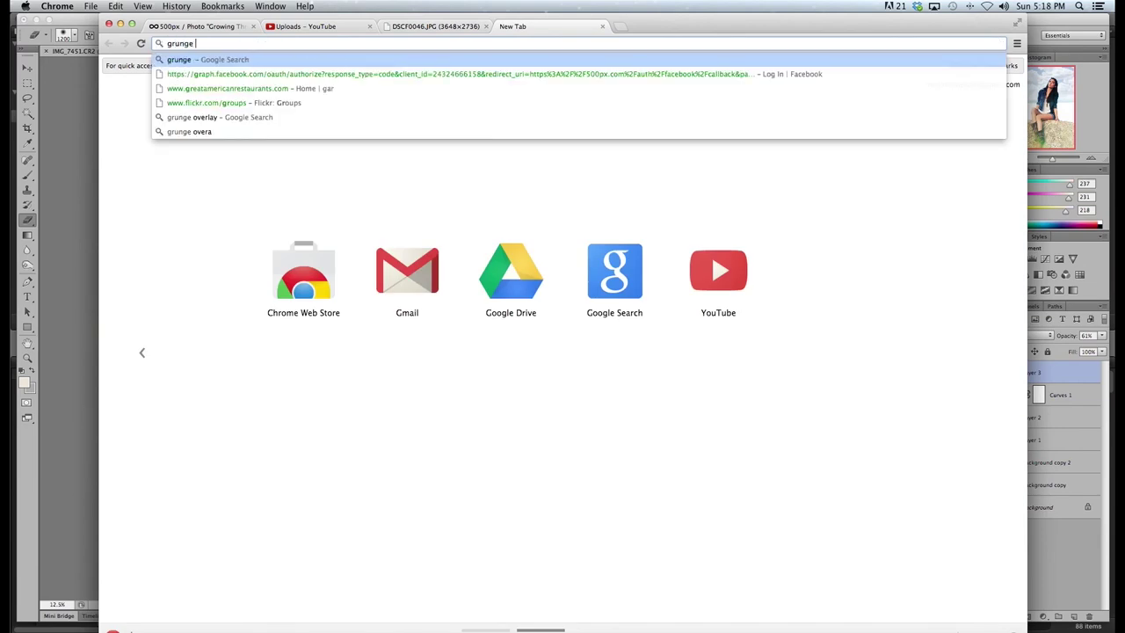
key("Return")
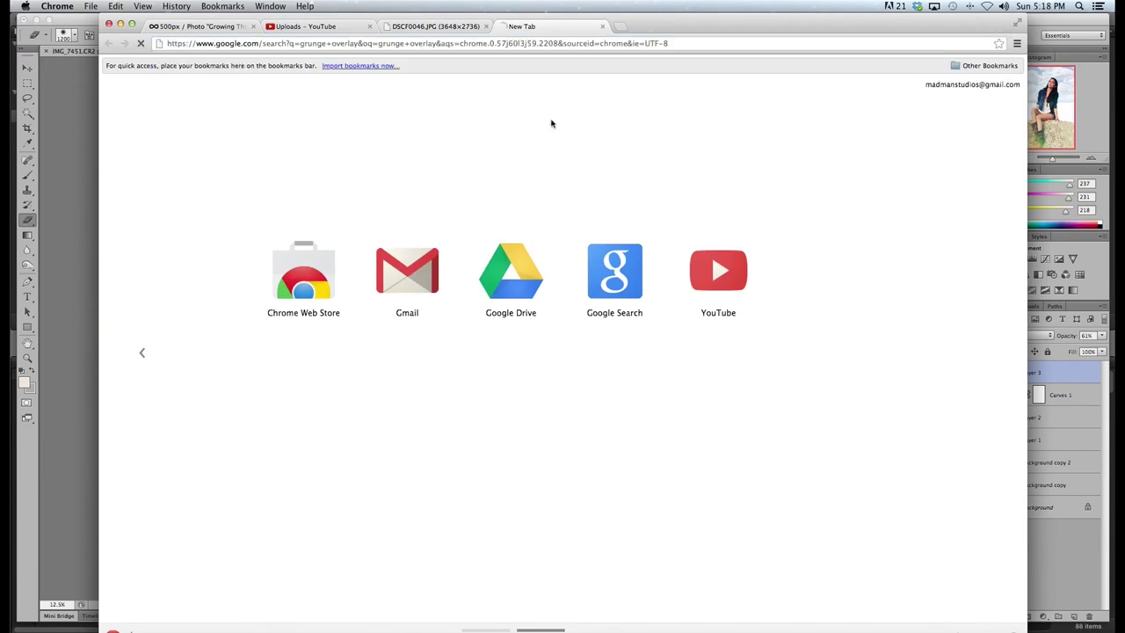
left_click(195, 68)
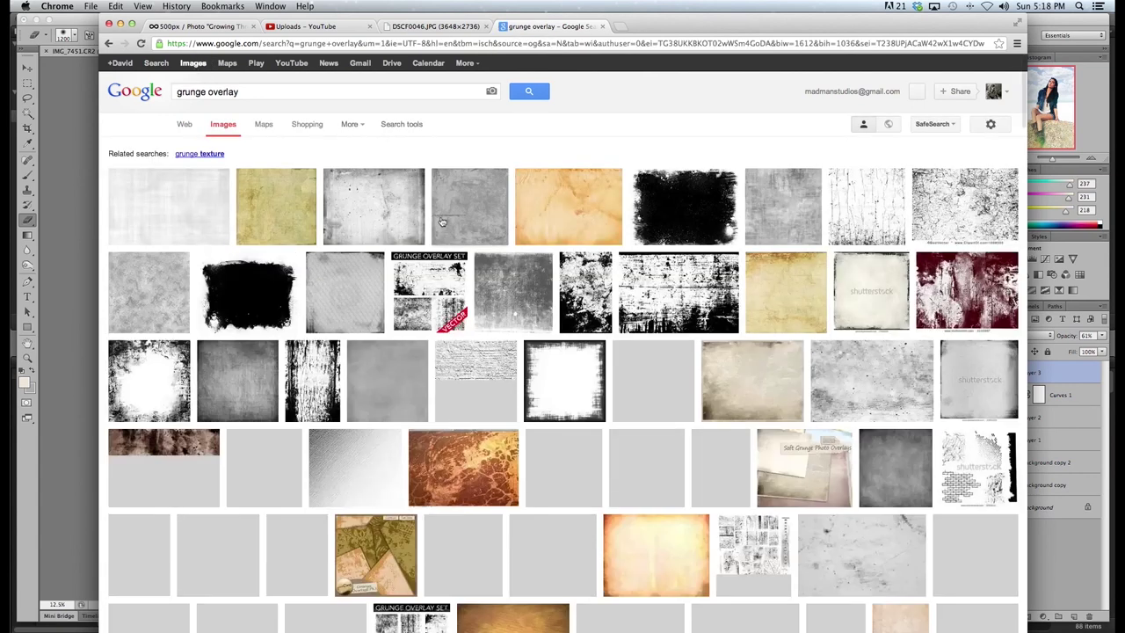
Open the Grunge Texture result at full size and copy the image, returning to Photoshop
mouse_move(442, 222)
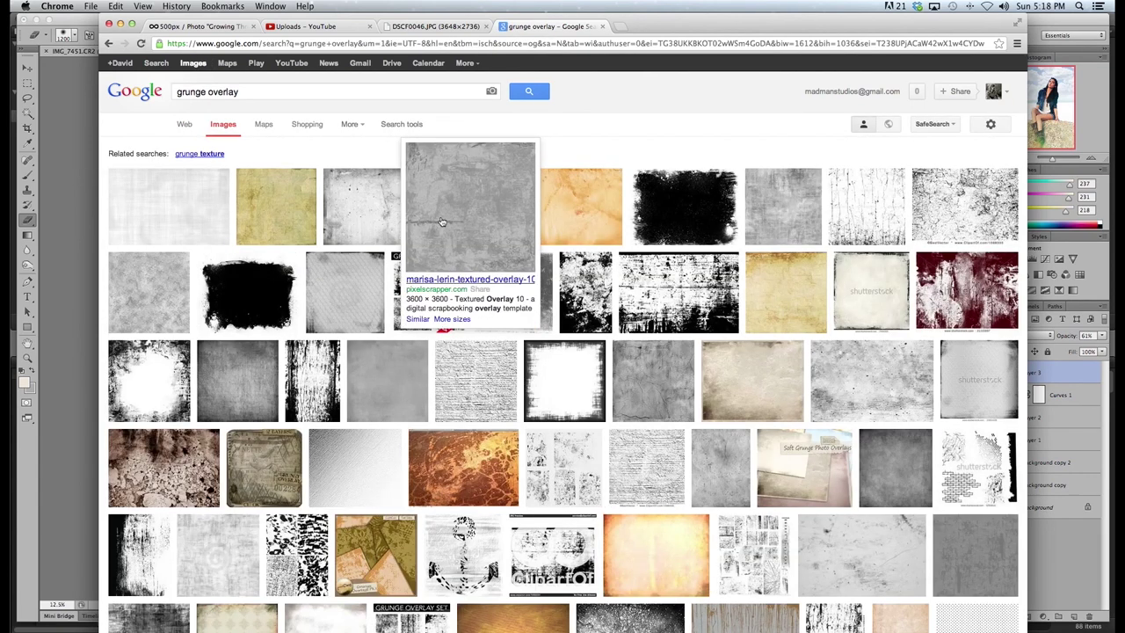
left_click(380, 213)
left_click(902, 133)
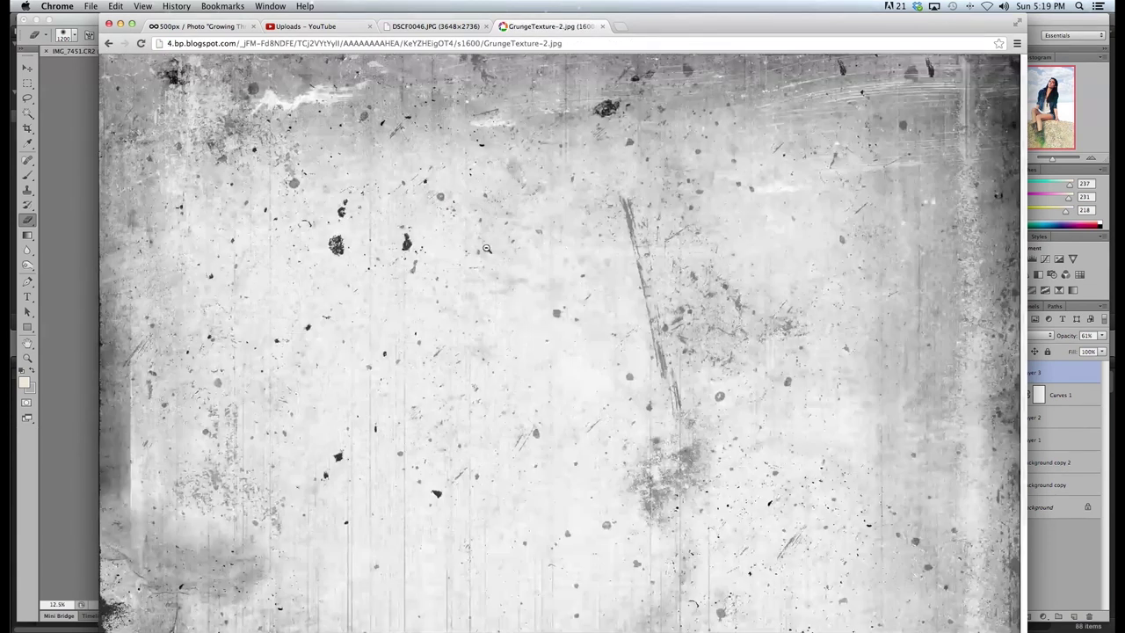
right_click(489, 251)
left_click(503, 261)
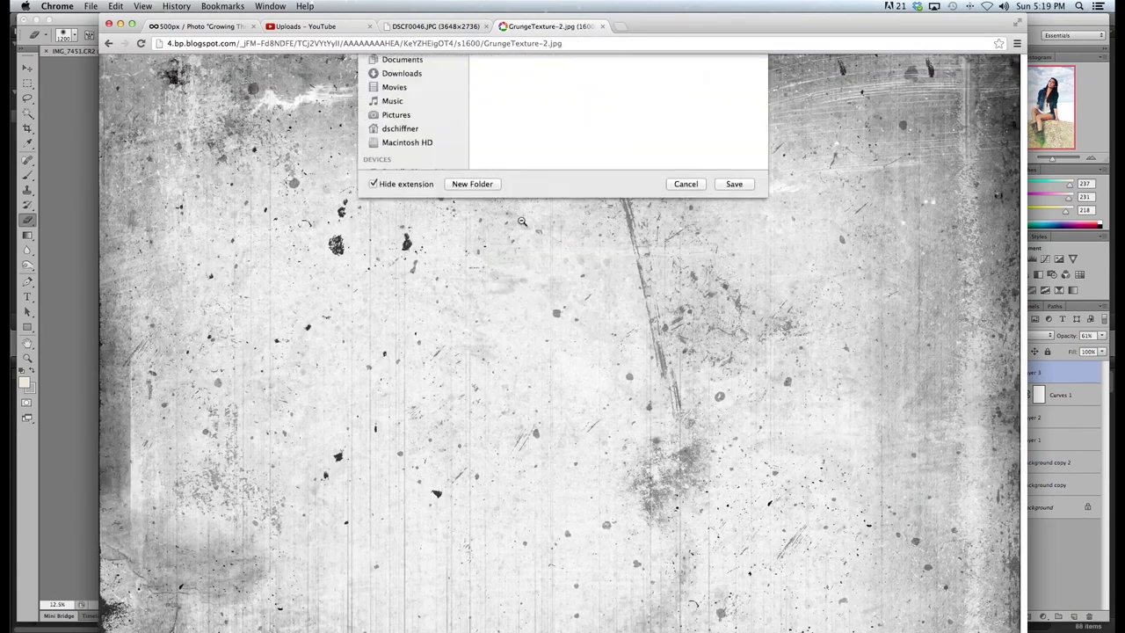
left_click(686, 297)
right_click(560, 286)
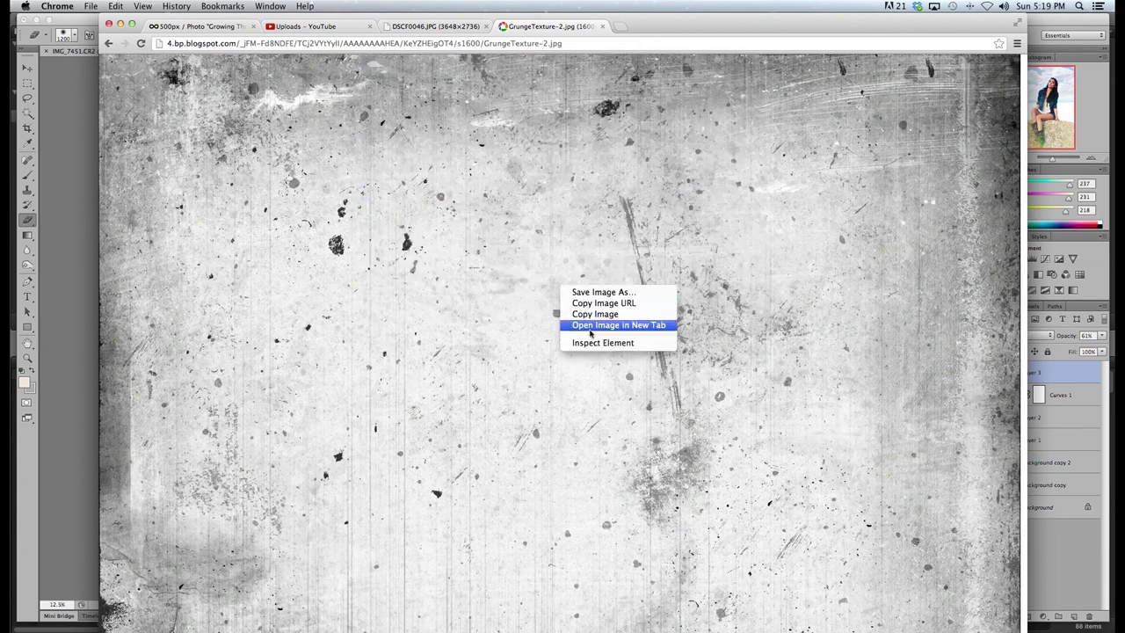
left_click(595, 314)
key("super+Tab")
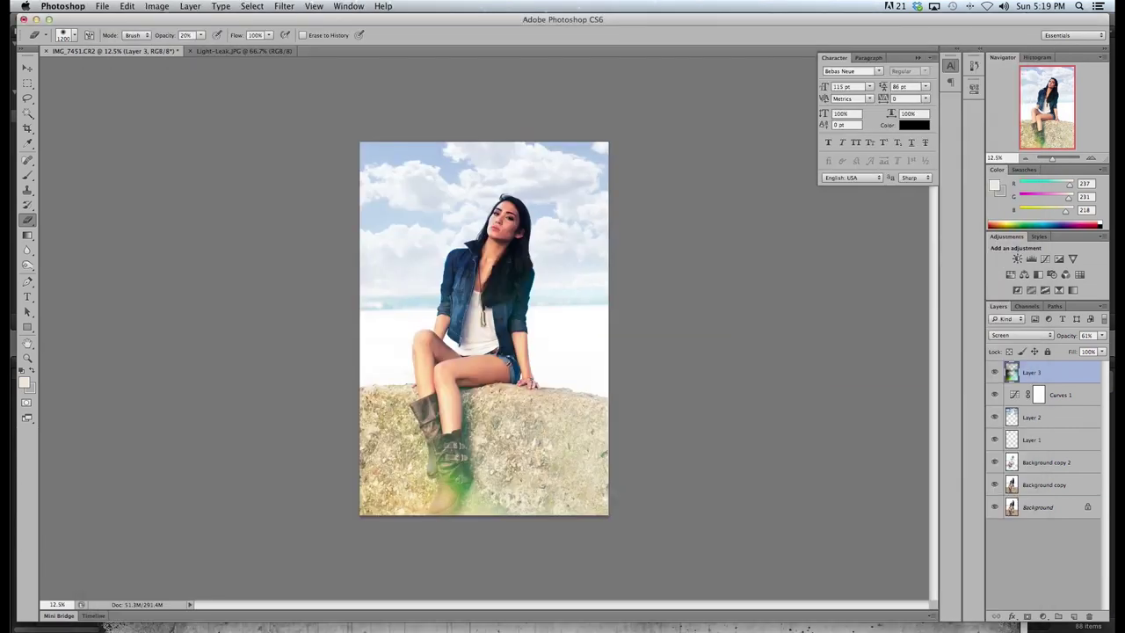
Paste the grunge texture as Layer 4 and Free Transform it to cover the whole portrait
key("super+v")
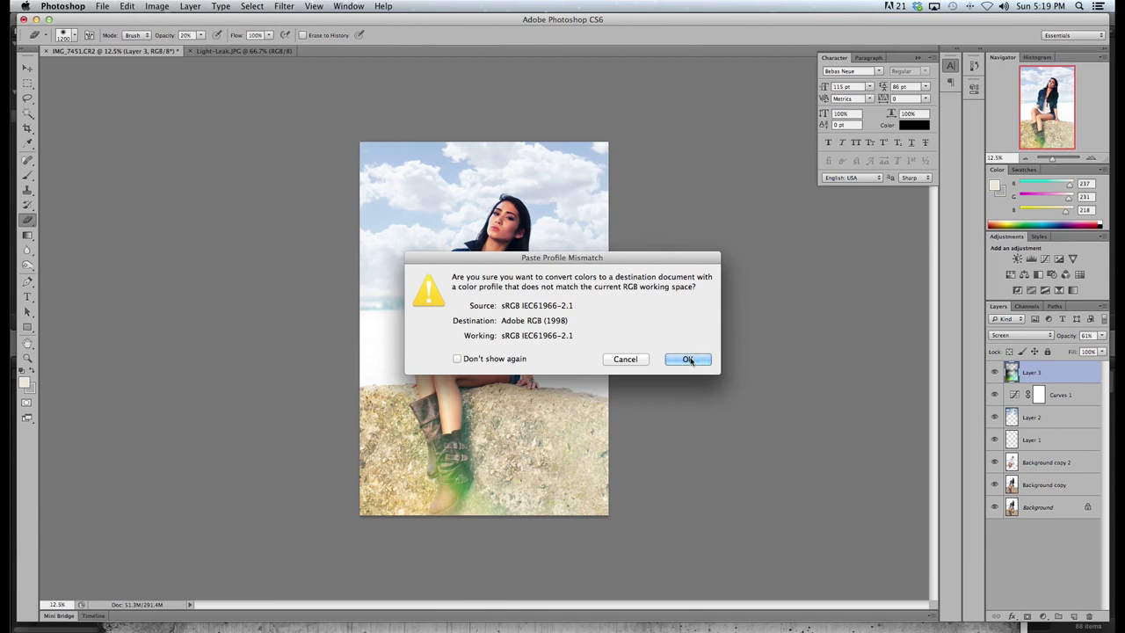
left_click(691, 360)
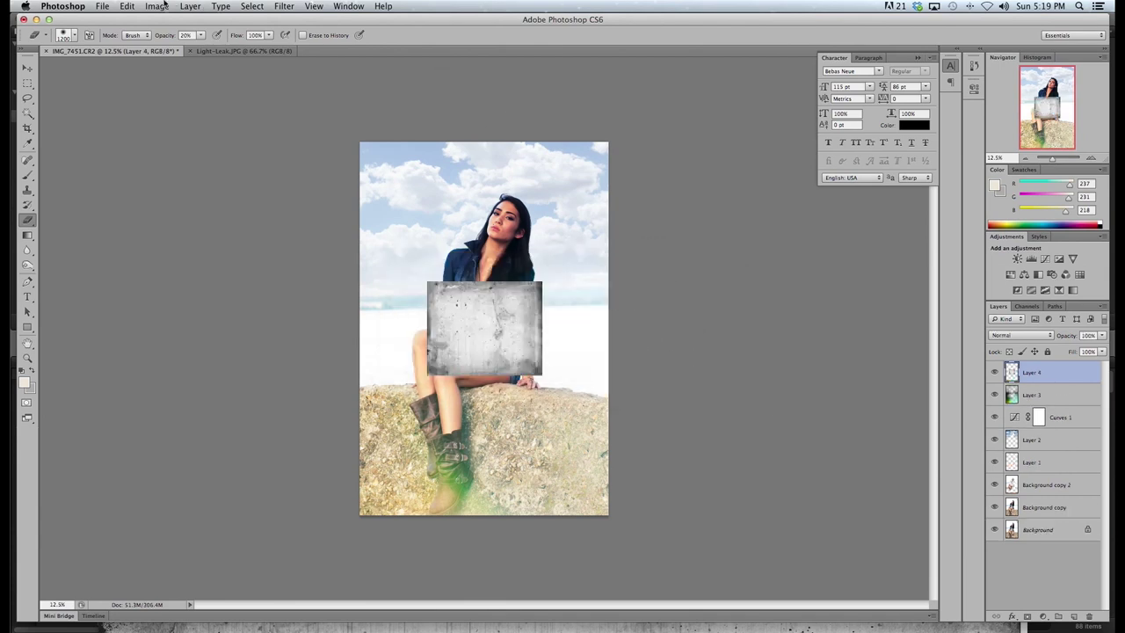
left_click(128, 6)
left_click(158, 250)
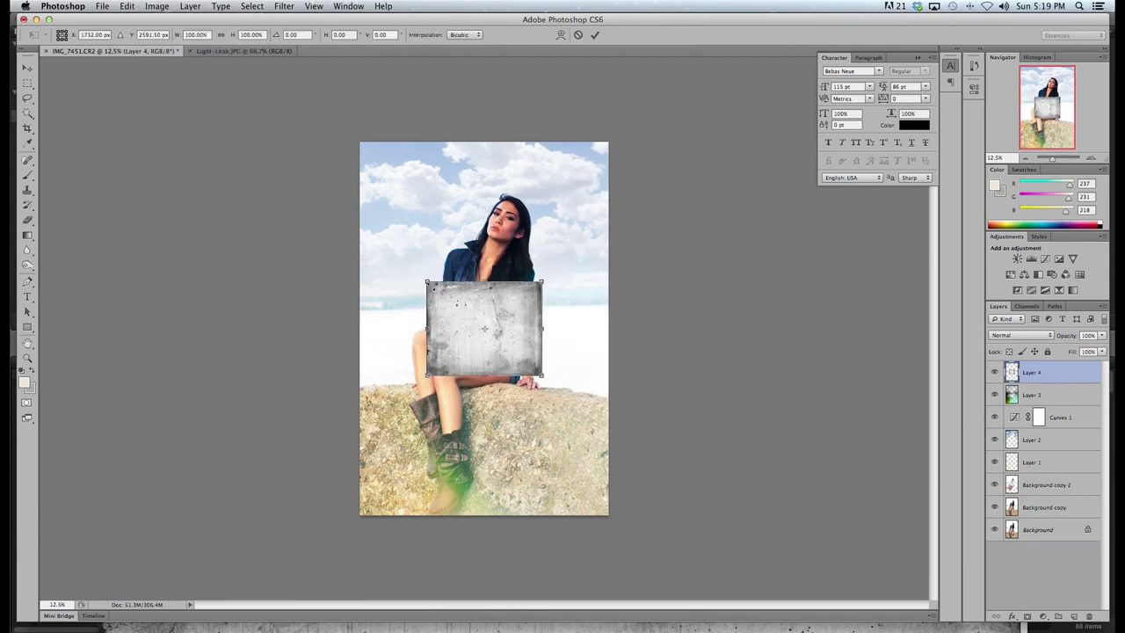
left_click_drag(425, 282, 352, 132)
mouse_move(540, 376)
left_mouse_down()
mouse_move(633, 545)
mouse_move(620, 516)
mouse_move(605, 524)
left_mouse_up()
key("Return")
key("e")
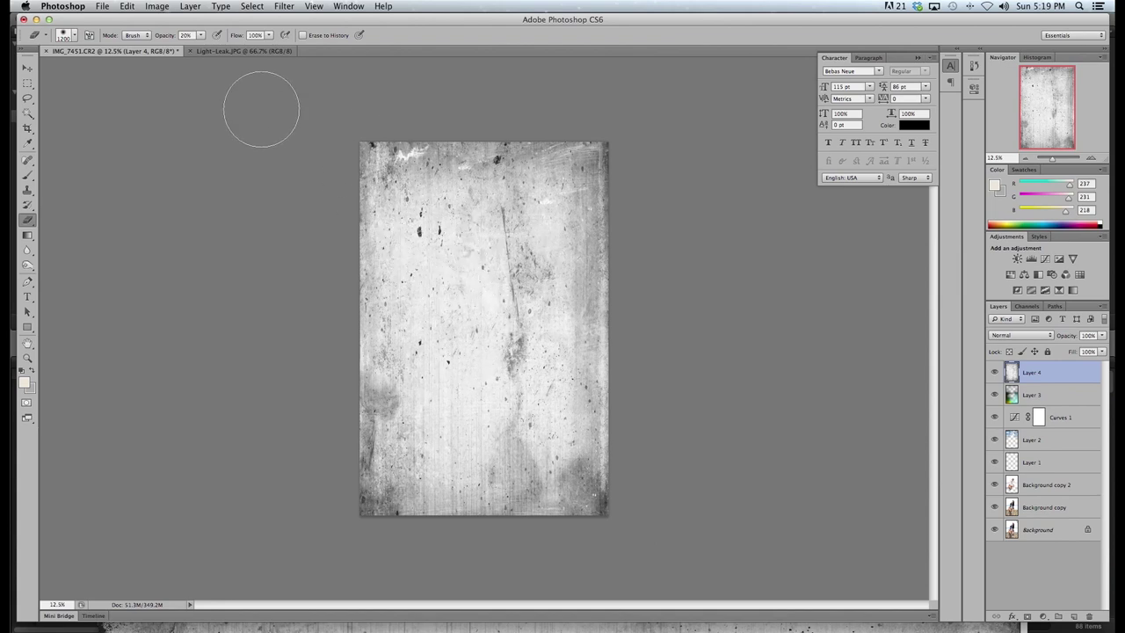
Raise the grunge texture's contrast to 100 with Brightness/Contrast
left_click(156, 6)
mouse_move(178, 44)
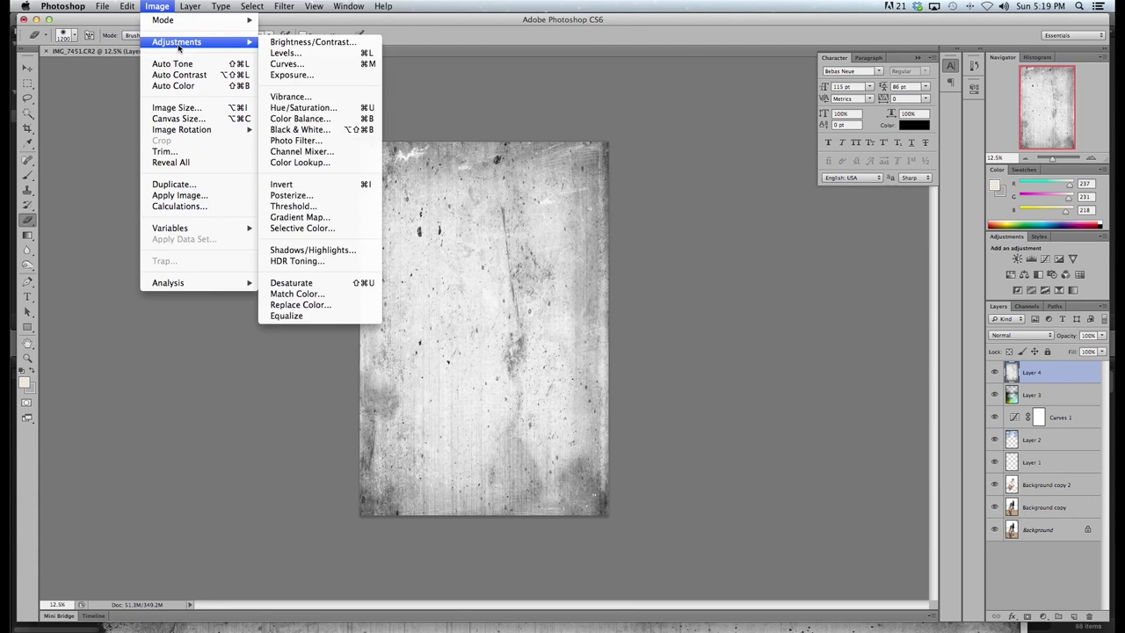
left_click(278, 42)
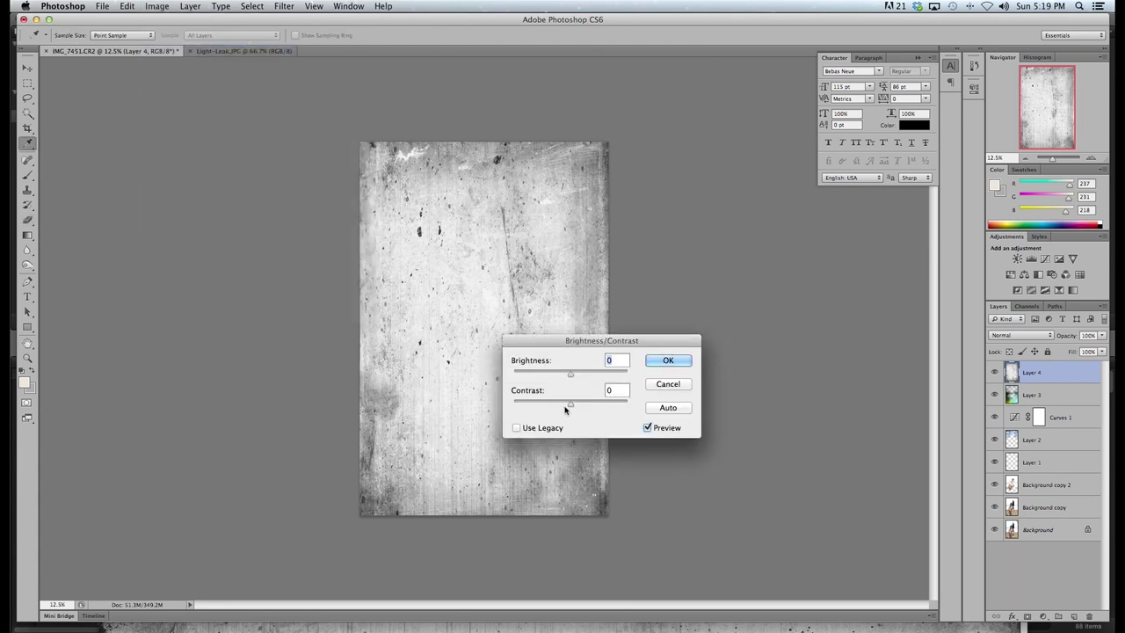
left_click_drag(575, 408, 666, 407)
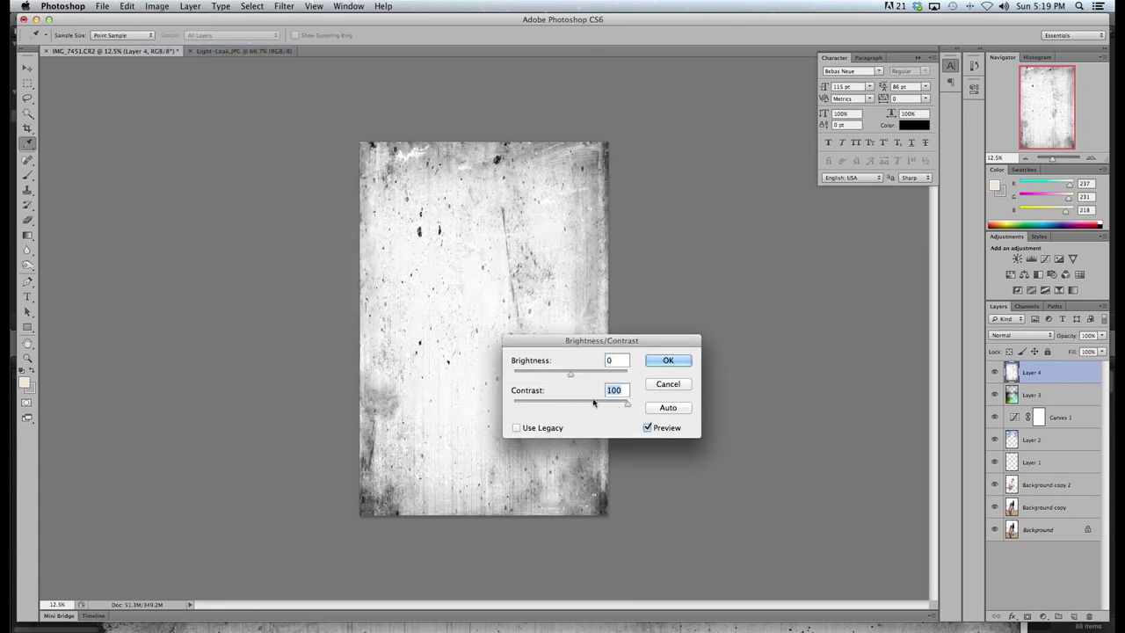
left_click(677, 361)
Set the texture layer to Screen blending at 28% opacity after trying Overlay
key("b")
left_click(1022, 335)
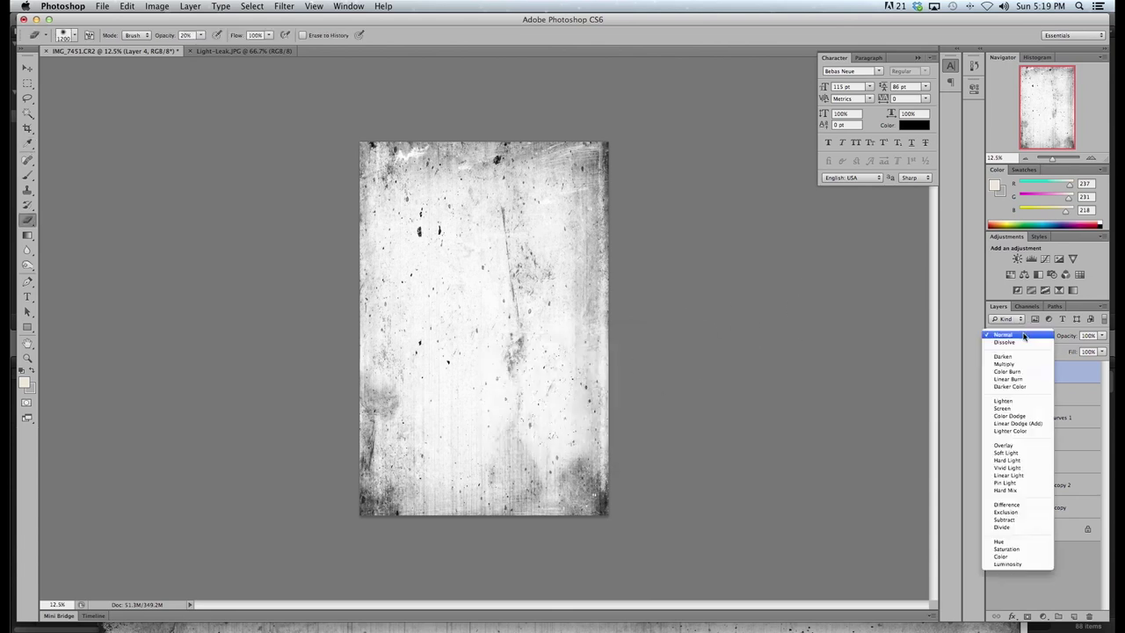
left_click(1003, 445)
left_click_drag(1102, 335, 1065, 350)
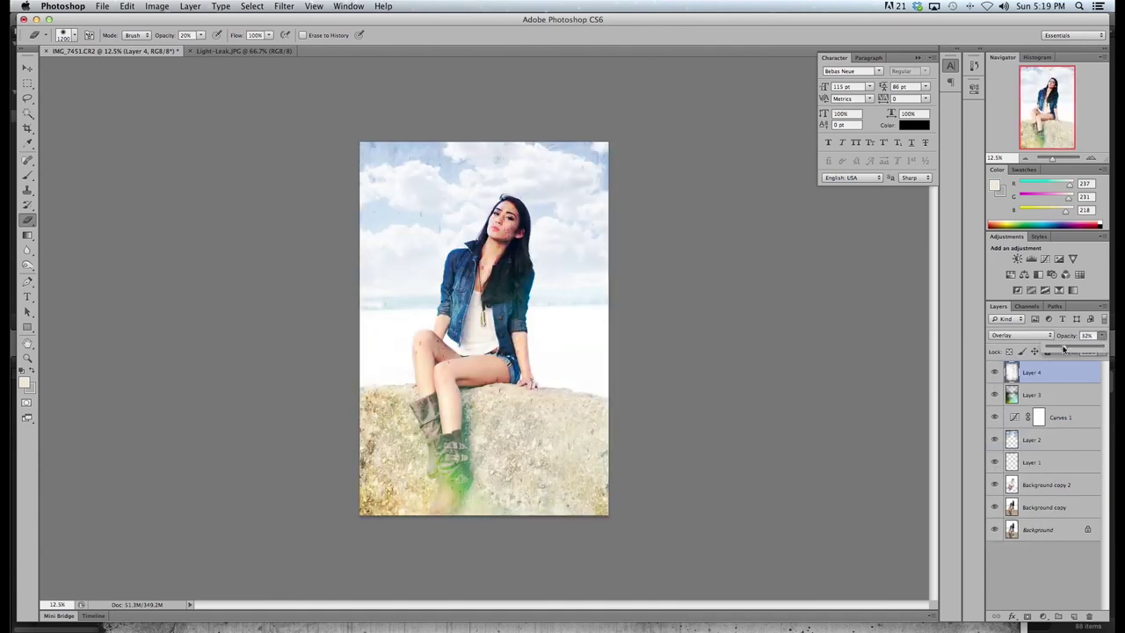
left_click(1022, 335)
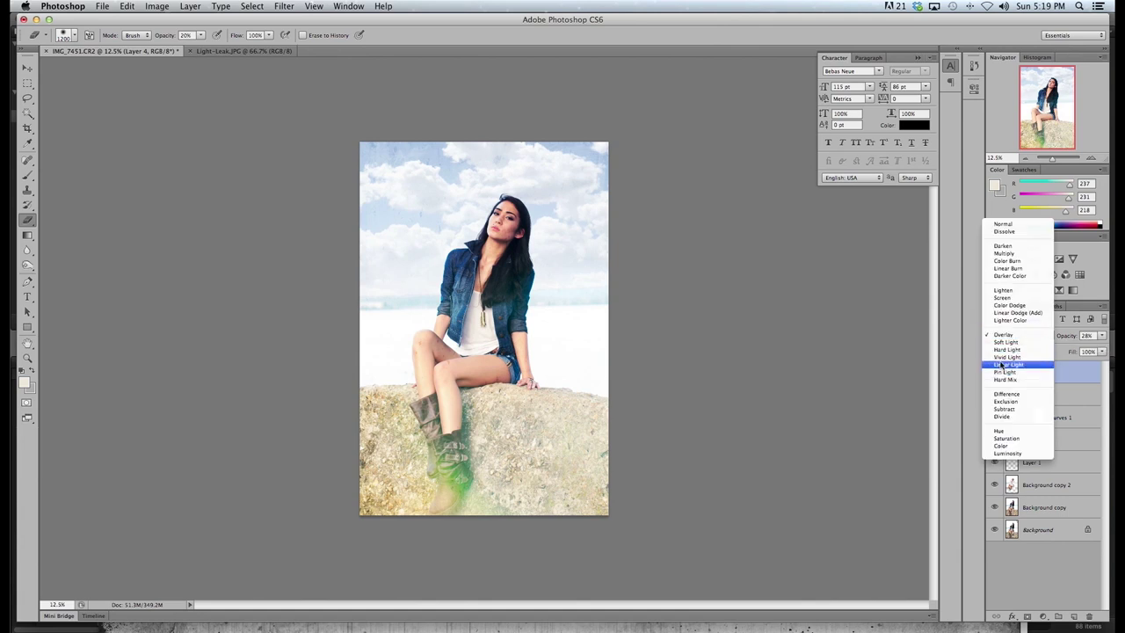
left_click(1003, 298)
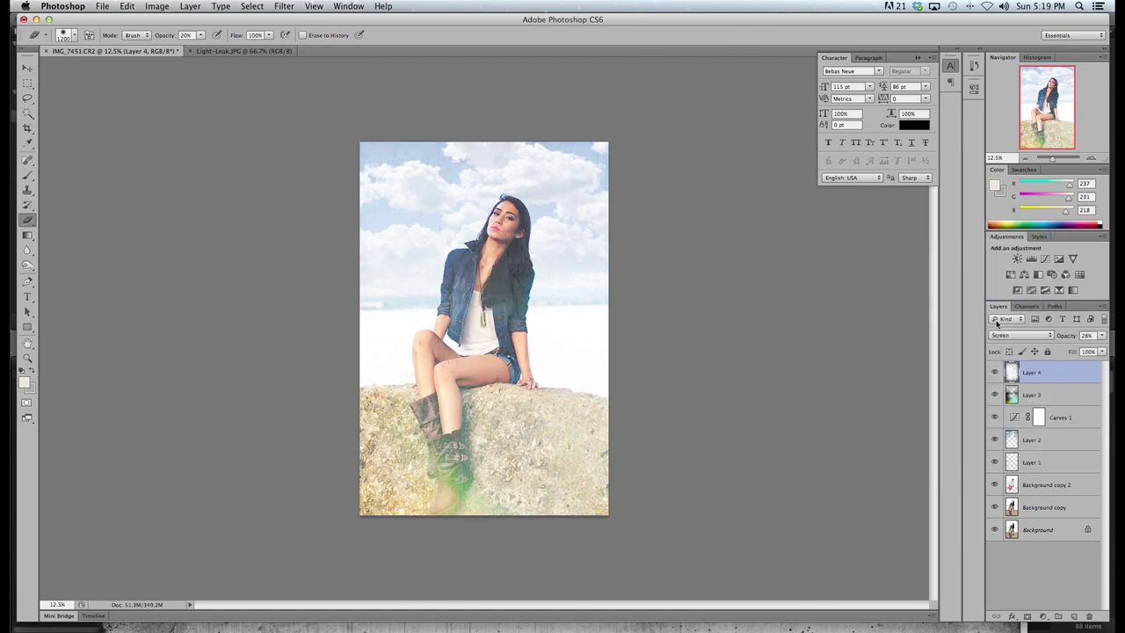
left_click(166, 8)
Invert the texture layer and return it to Normal blending at 34% opacity
mouse_move(197, 41)
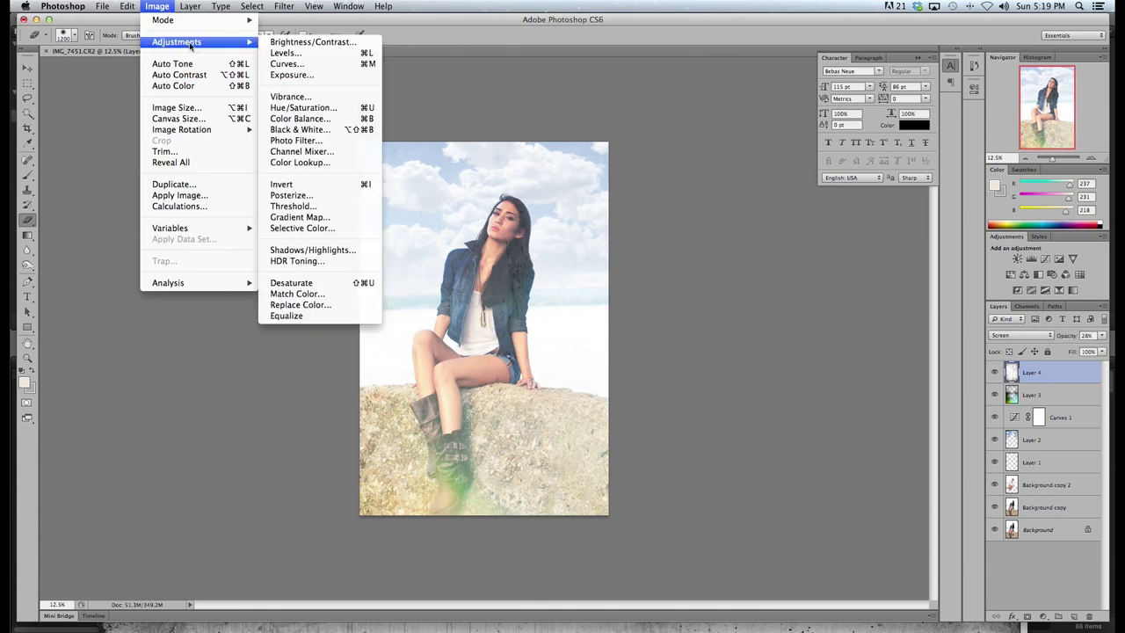
left_click(305, 187)
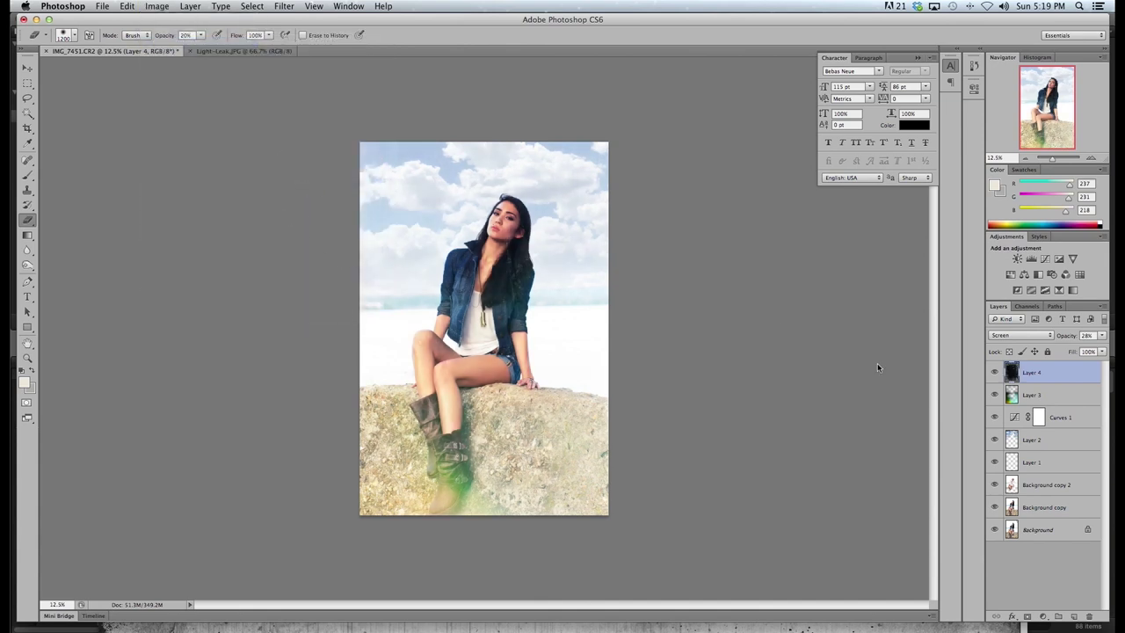
left_click(1012, 338)
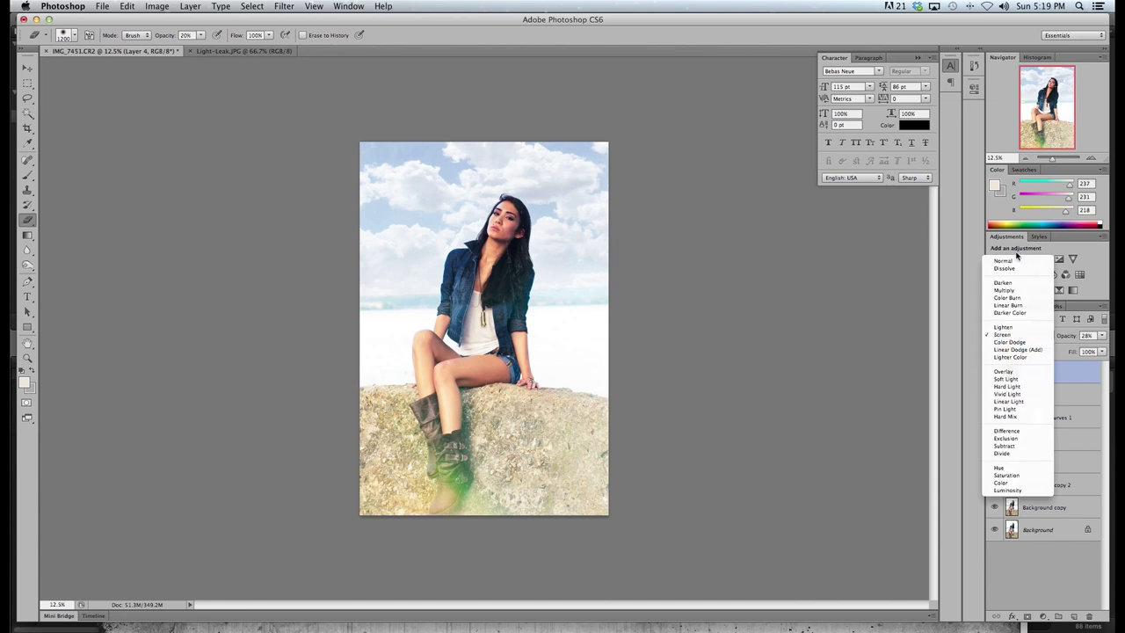
left_click(1017, 262)
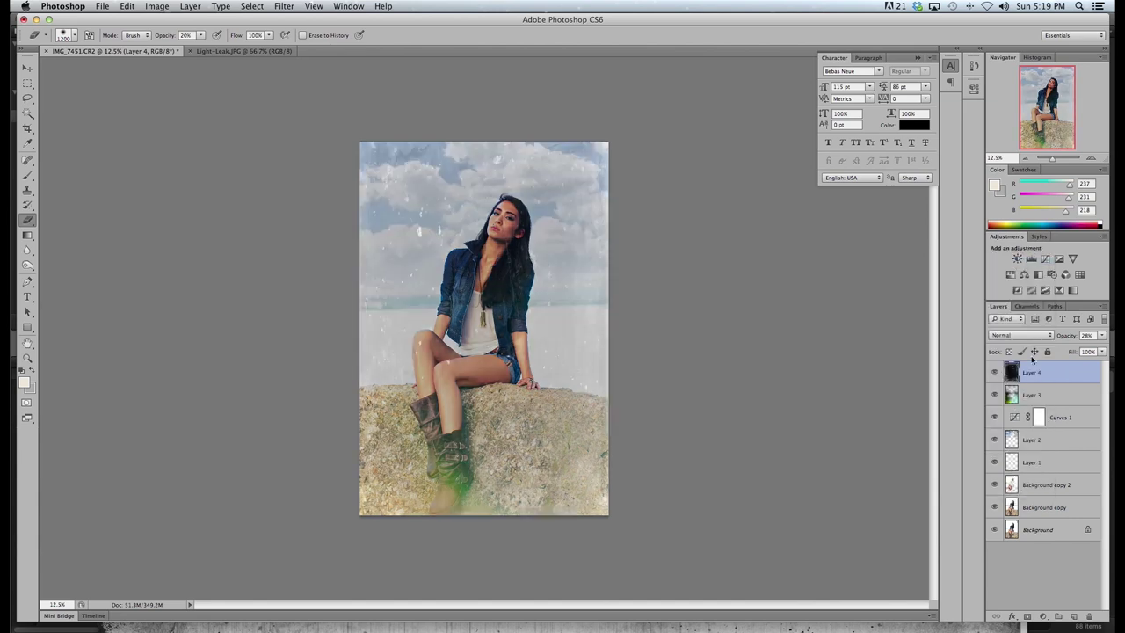
left_click_drag(1103, 337, 1111, 350)
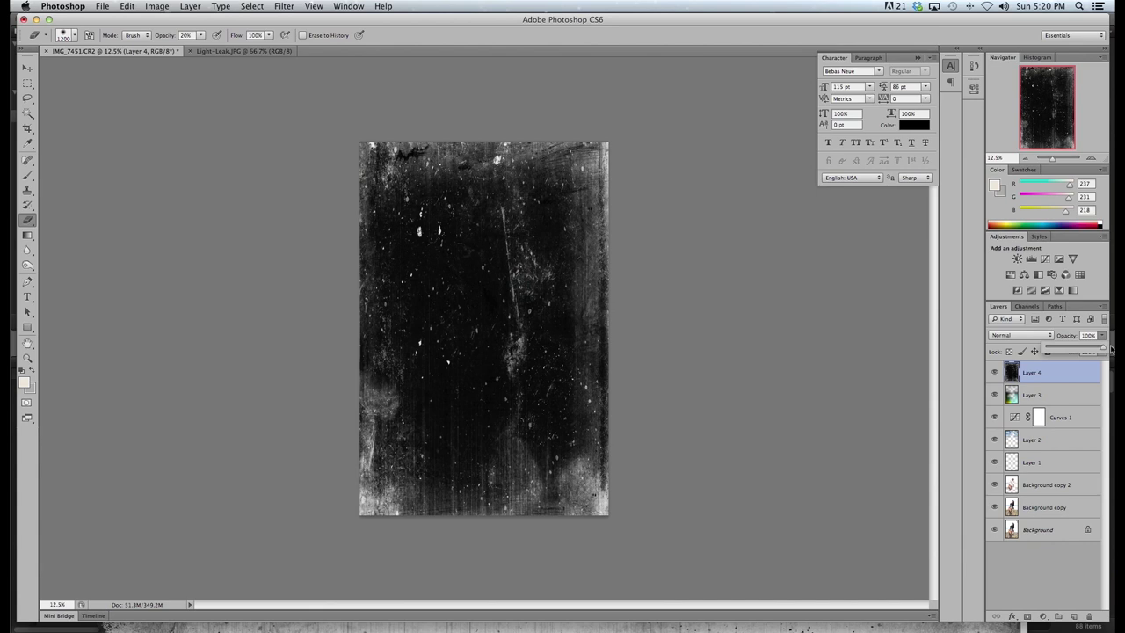
left_click_drag(1081, 350, 1056, 350)
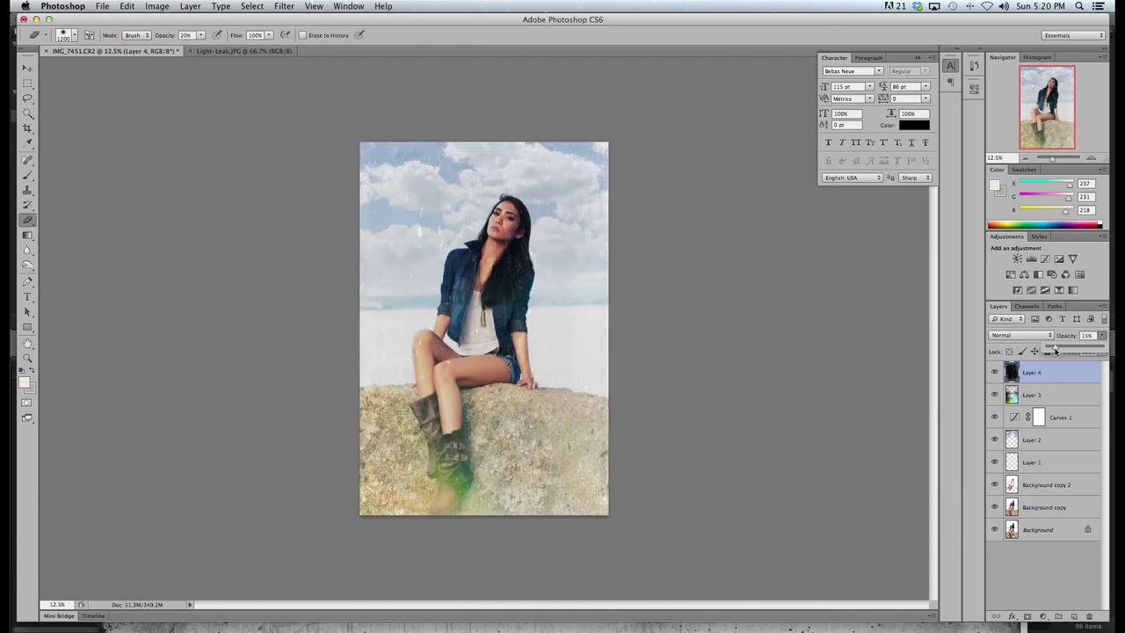
Try Overlay at 9%, then switch the texture to Screen and raise opacity to 47%
left_click(1020, 335)
left_click(1010, 447)
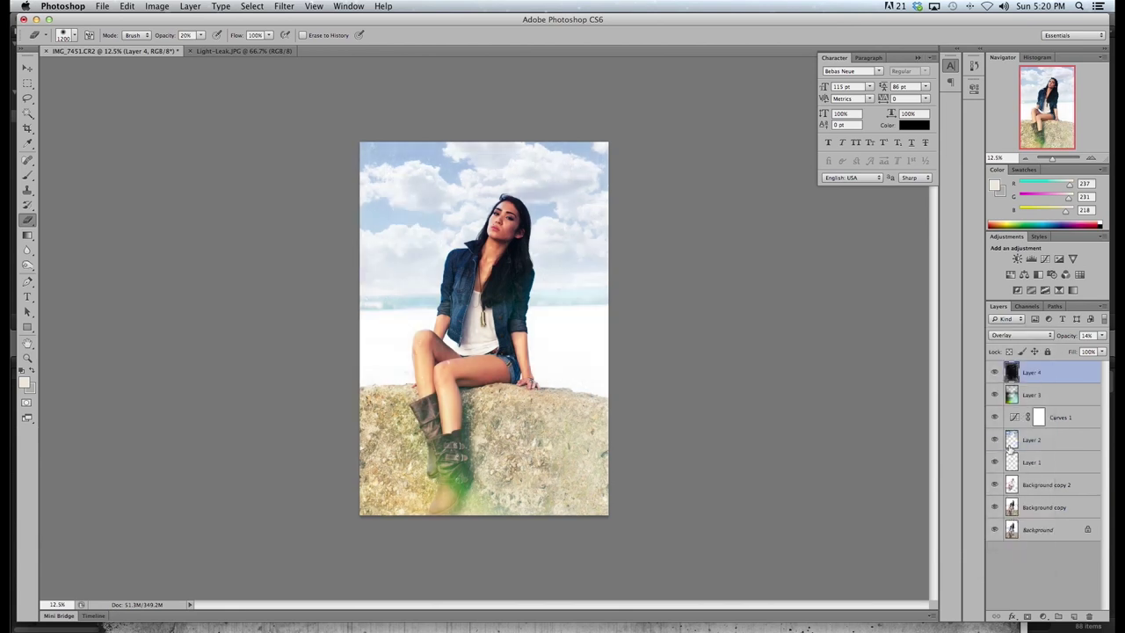
left_click(1100, 335)
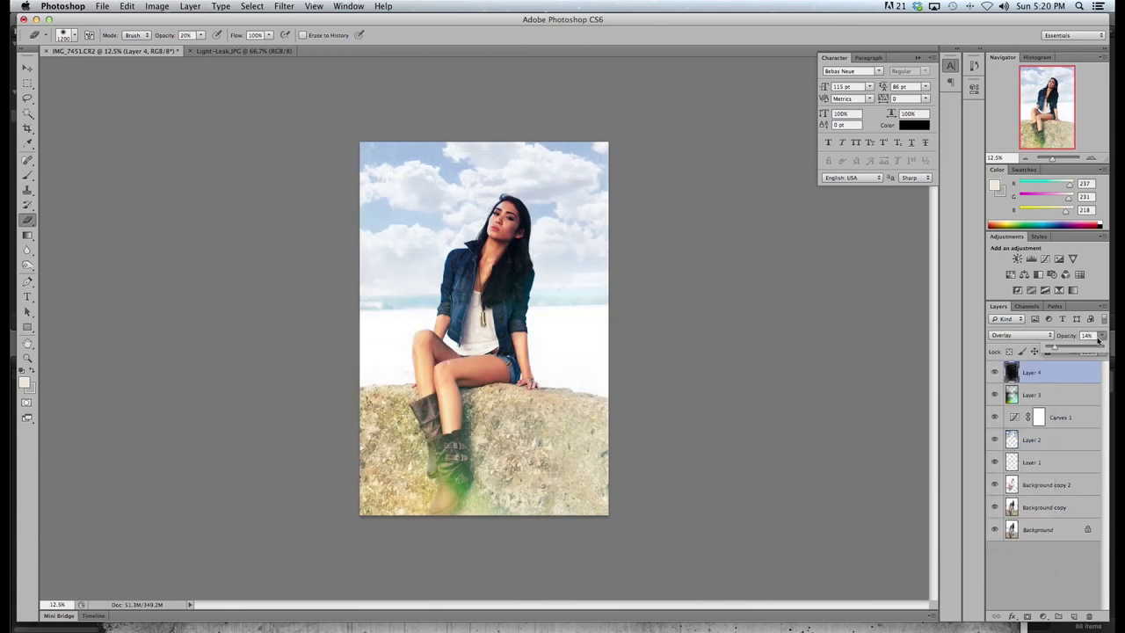
mouse_move(1057, 356)
left_mouse_down()
mouse_move(1072, 345)
mouse_move(1053, 348)
left_mouse_up()
left_click(1007, 335)
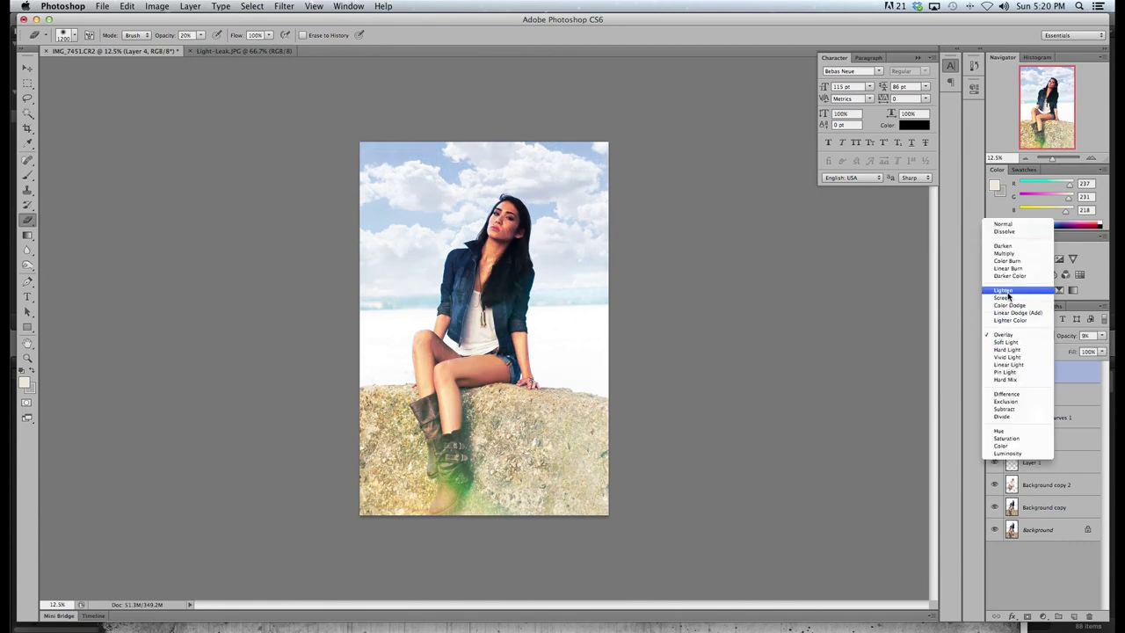
left_click(1006, 300)
left_click(1103, 336)
left_click_drag(1050, 349, 1074, 349)
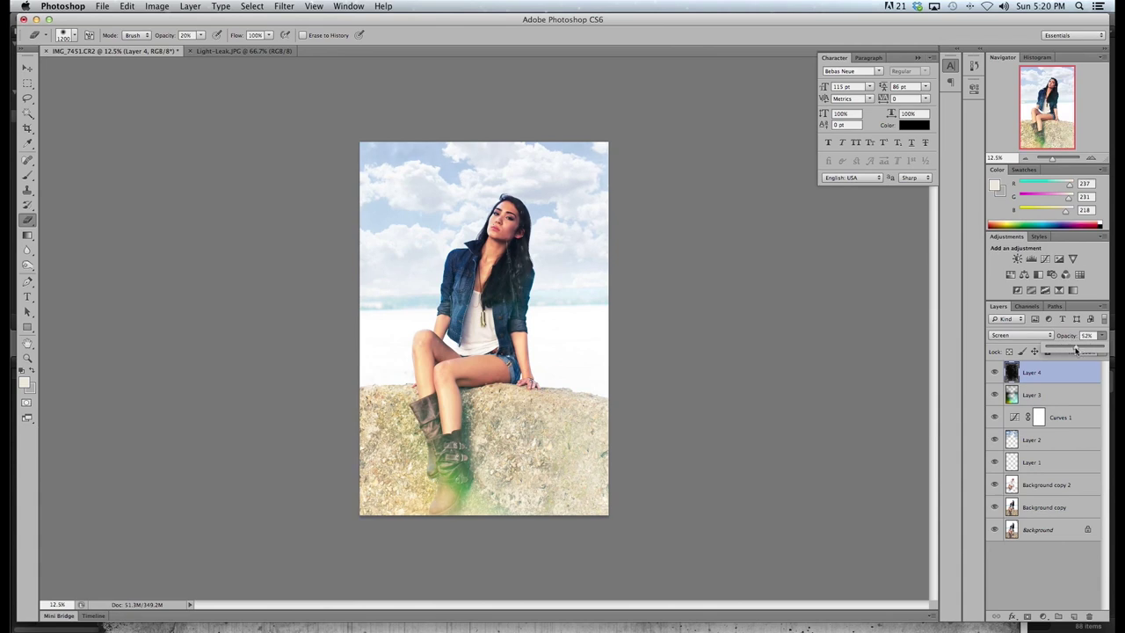
left_click(1091, 159)
Zoom in and set up the Eraser with a larger brush at 100% opacity
left_click(1091, 159)
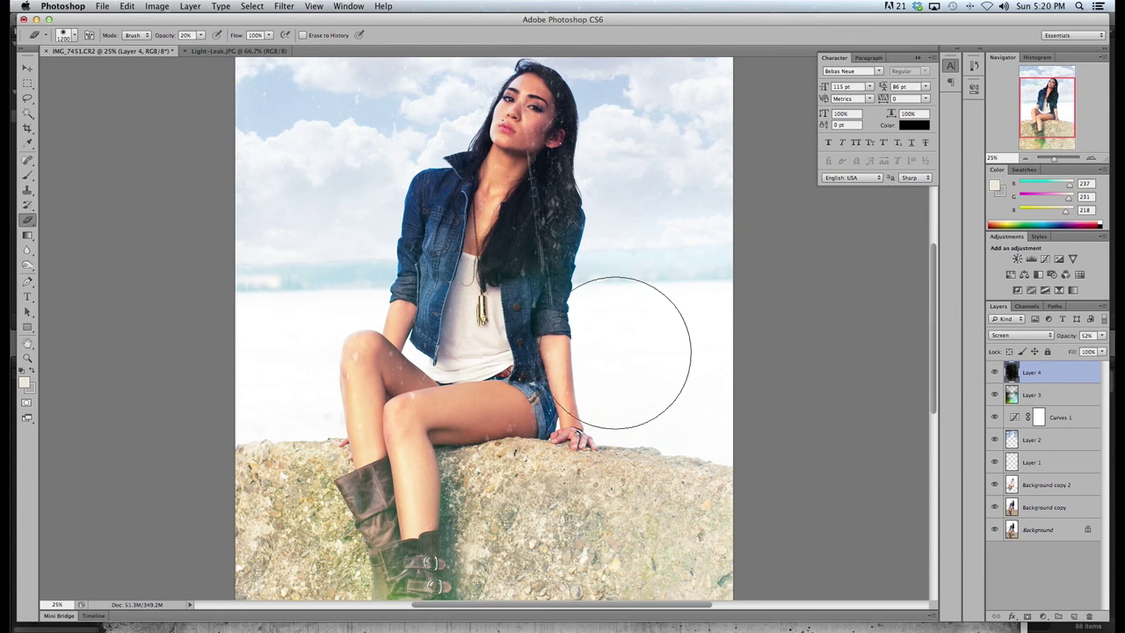
scroll(572, 335, "up", 4)
key("bracketleft")
key("bracketleft")
key("bracketleft")
key("bracketleft")
key("bracketleft")
key("bracketleft")
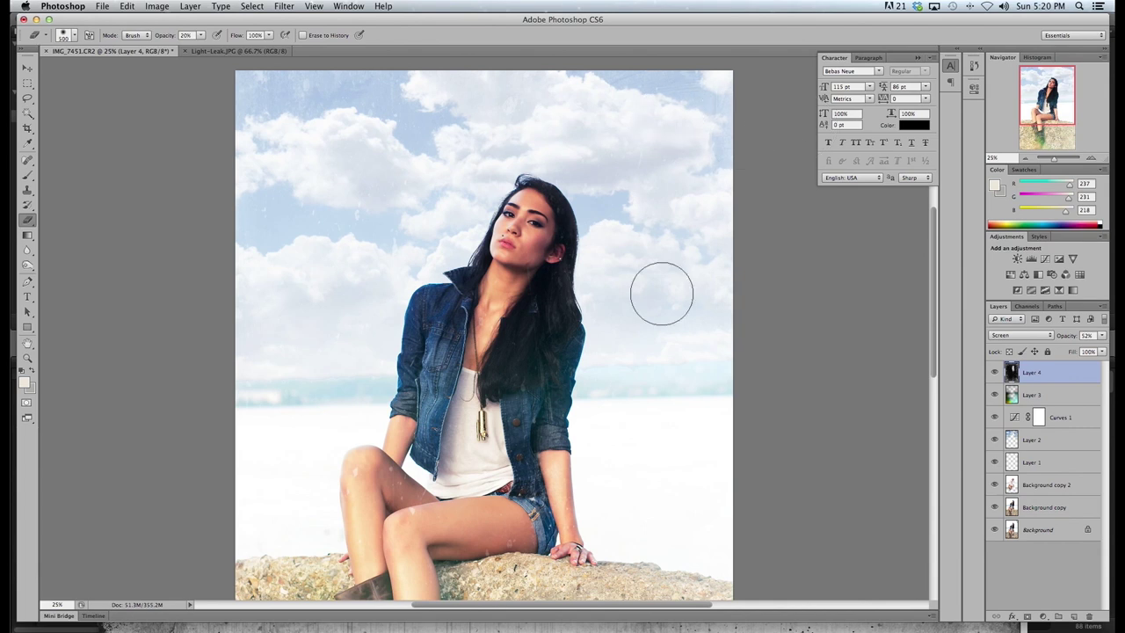
scroll(661, 334, "down", 10)
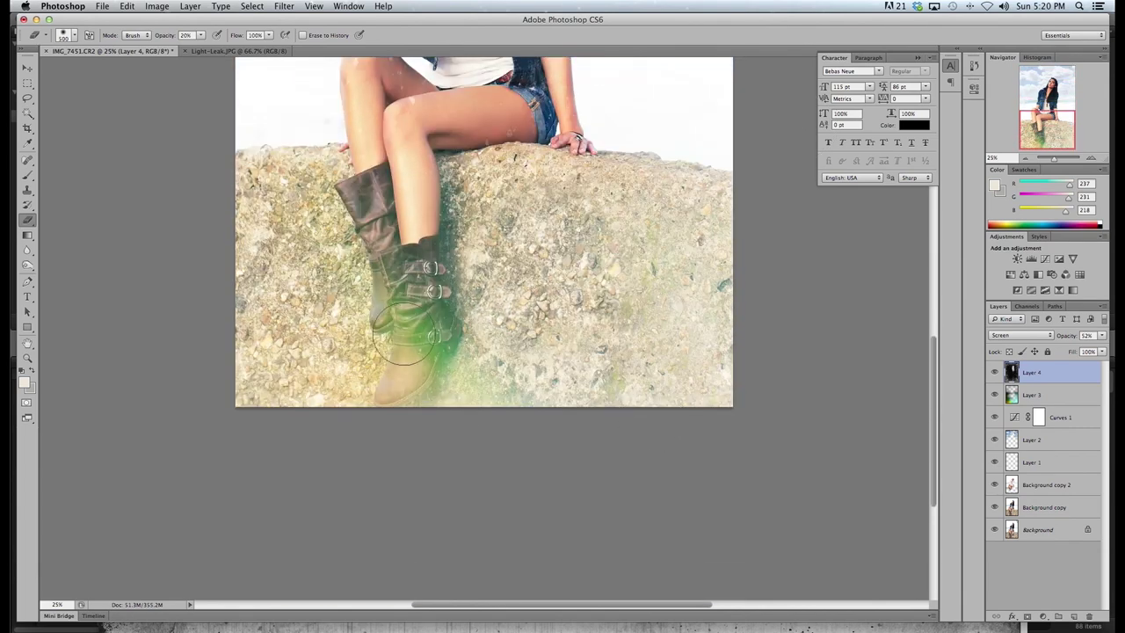
scroll(493, 327, "up", 5)
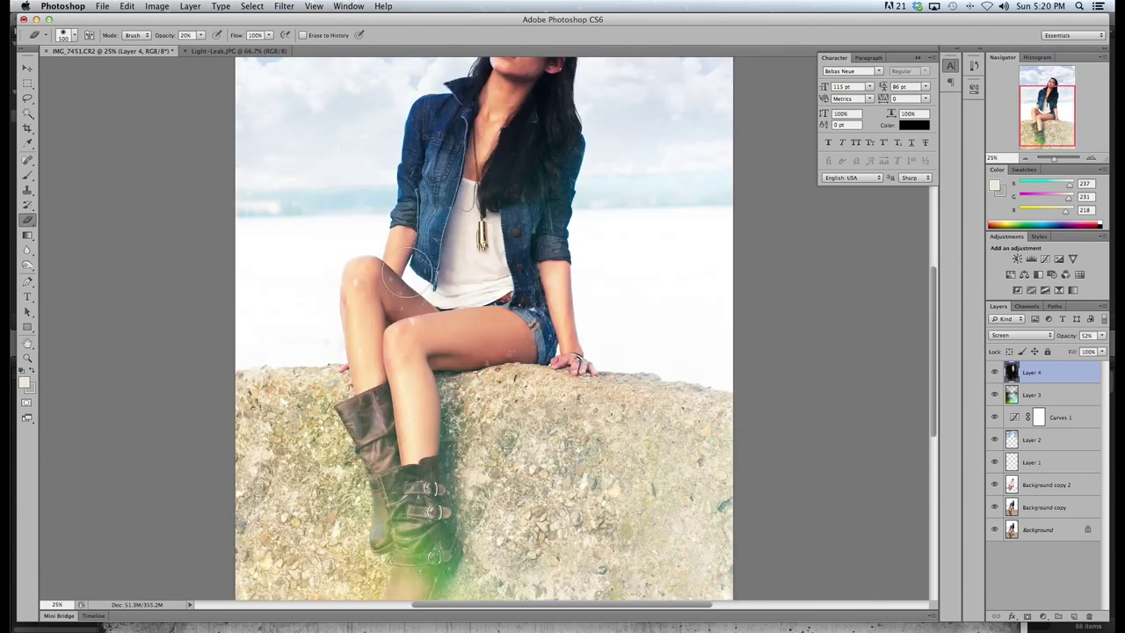
key("]")
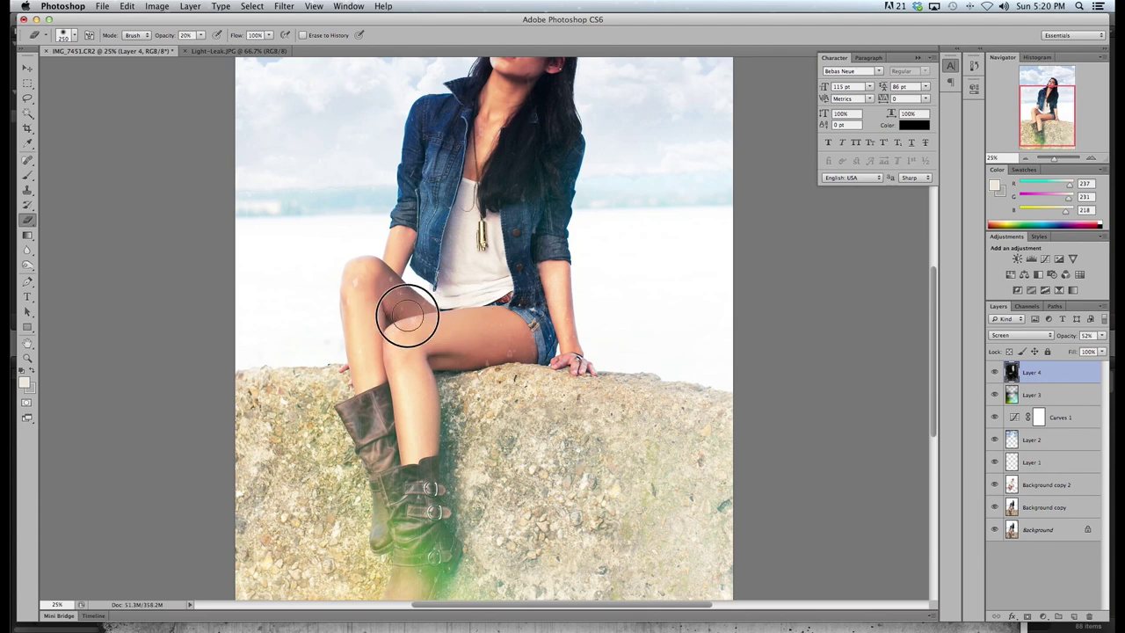
left_click(200, 36)
left_click_drag(204, 44, 249, 46)
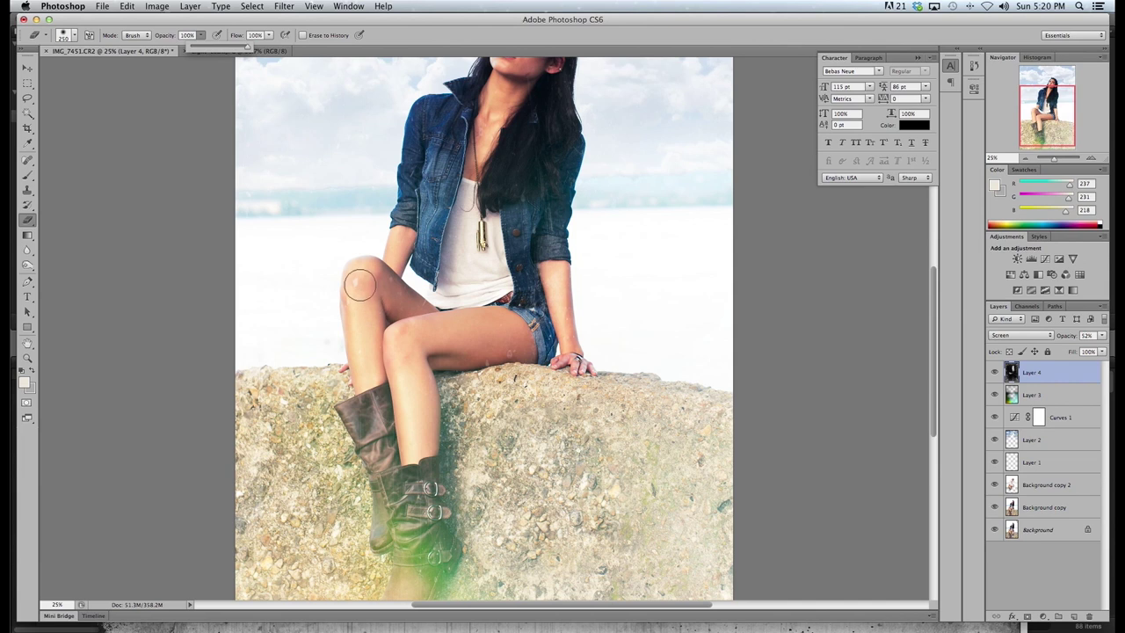
Erase the grunge texture from her chest and hair, undoing a stroke on the knee
left_click_drag(390, 299, 395, 303)
key("ctrl+z")
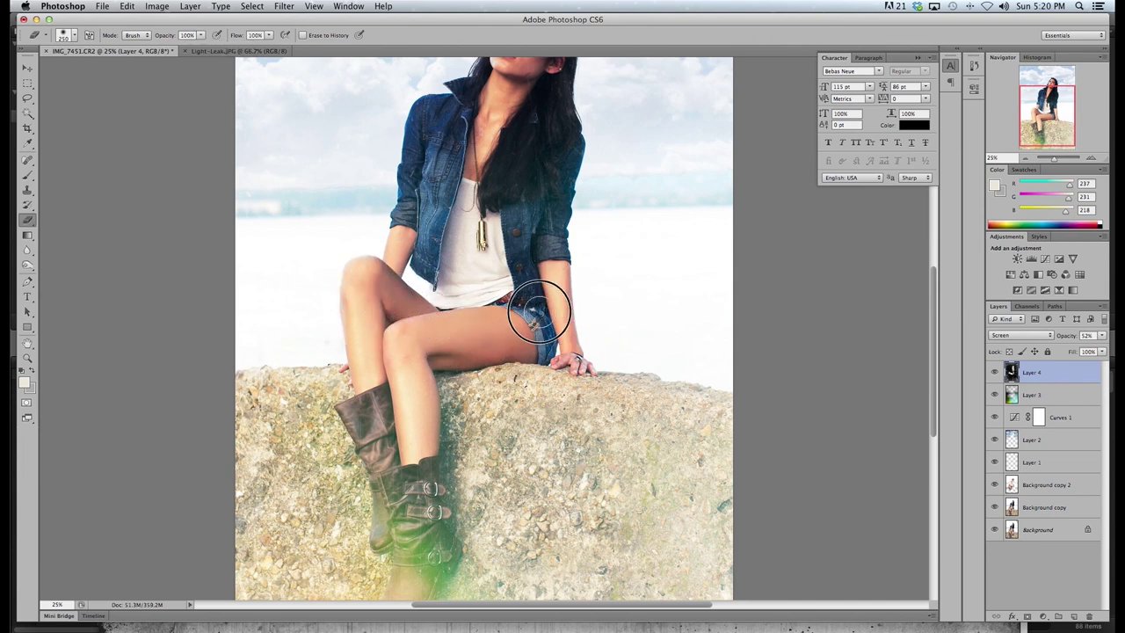
key("bracketright")
key("bracketright")
key("bracketright")
mouse_move(475, 198)
left_mouse_down()
mouse_move(525, 132)
mouse_move(525, 152)
mouse_move(546, 158)
mouse_move(471, 125)
mouse_move(444, 176)
left_mouse_up()
scroll(470, 211, "up", 3)
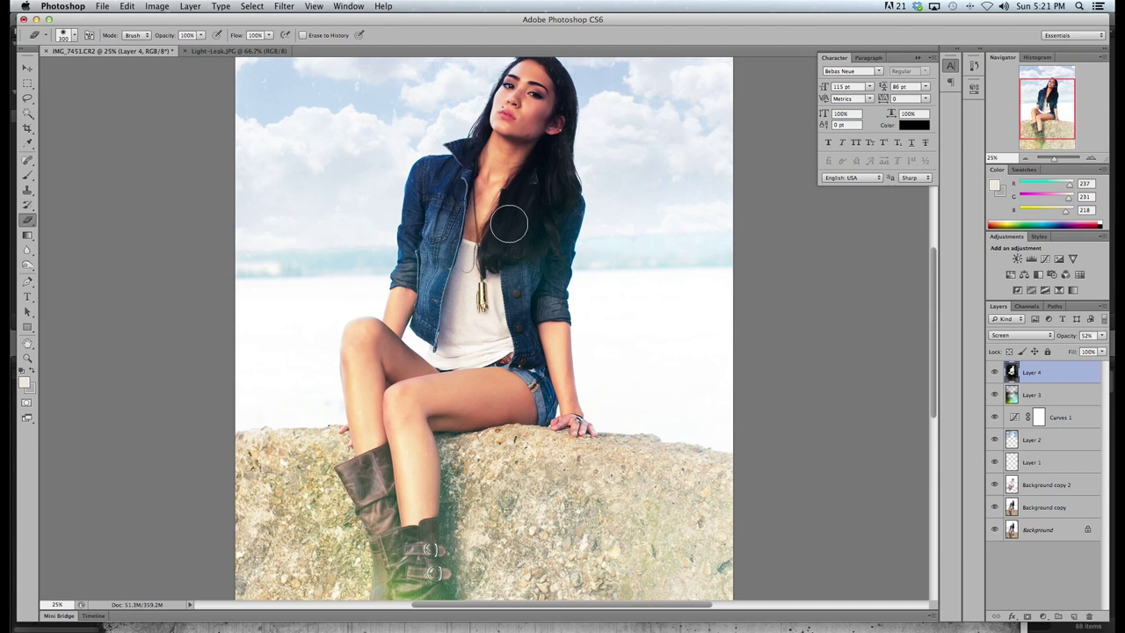
scroll(470, 384, "down", 1)
scroll(471, 383, "down", 5)
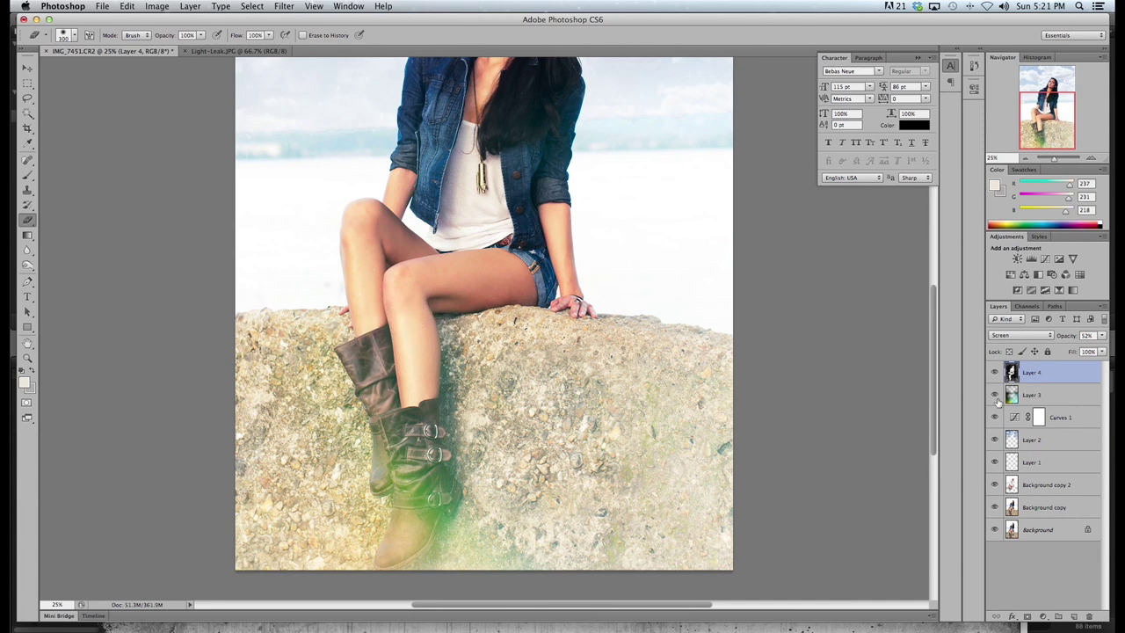
Toggle the light-leak layer to compare, then lower the texture layer's opacity slightly
left_click(996, 396)
left_click(996, 396)
left_click(996, 397)
left_click(996, 397)
left_click(996, 396)
left_click(996, 396)
left_click(1103, 335)
mouse_move(1073, 351)
left_mouse_down()
mouse_move(1050, 350)
mouse_move(1073, 349)
left_mouse_up()
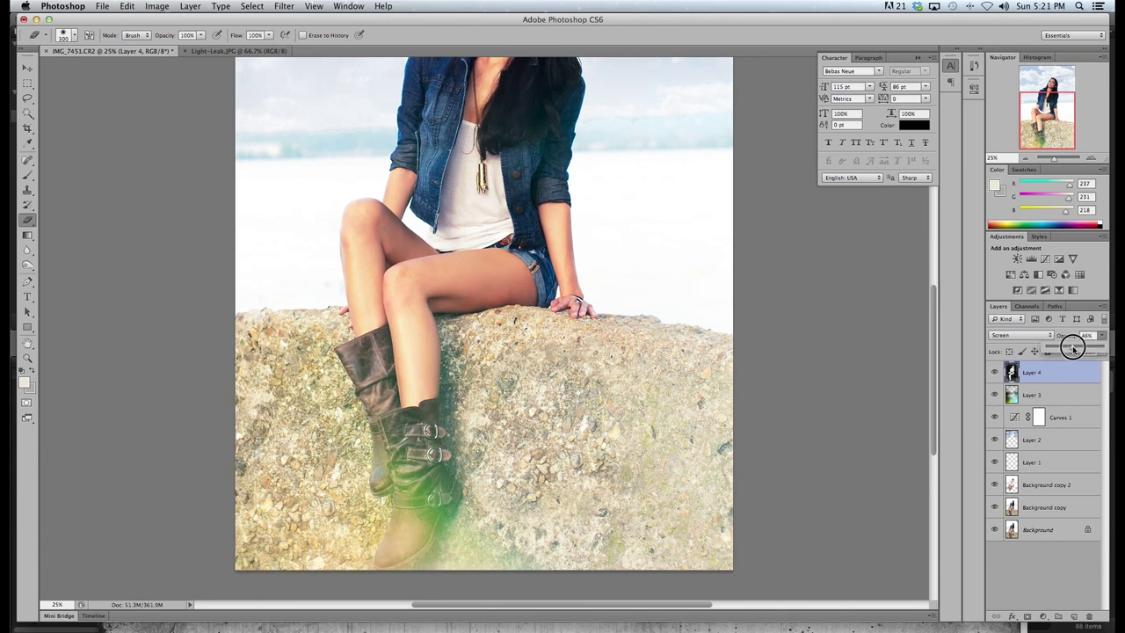
Fade Layer 3's green light leak to 22% opacity
left_click(1038, 395)
left_click(1101, 335)
left_click(1058, 350)
left_click_drag(1056, 349, 1060, 350)
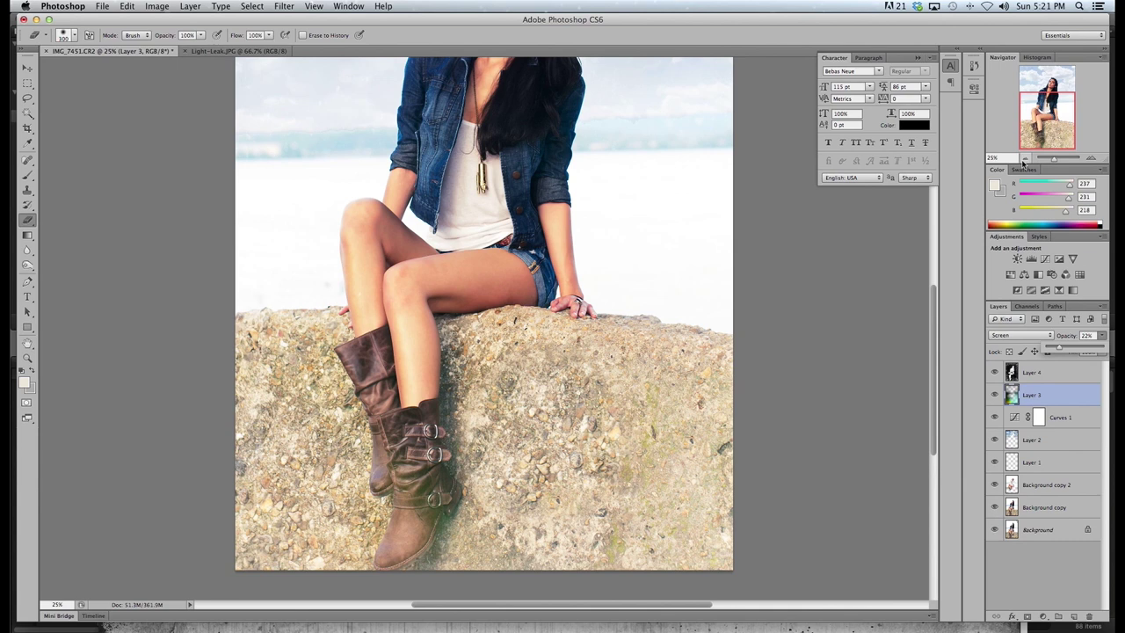
Zoom out to the full photo and add a new empty Layer 5
left_click(1024, 159)
left_click(1024, 159)
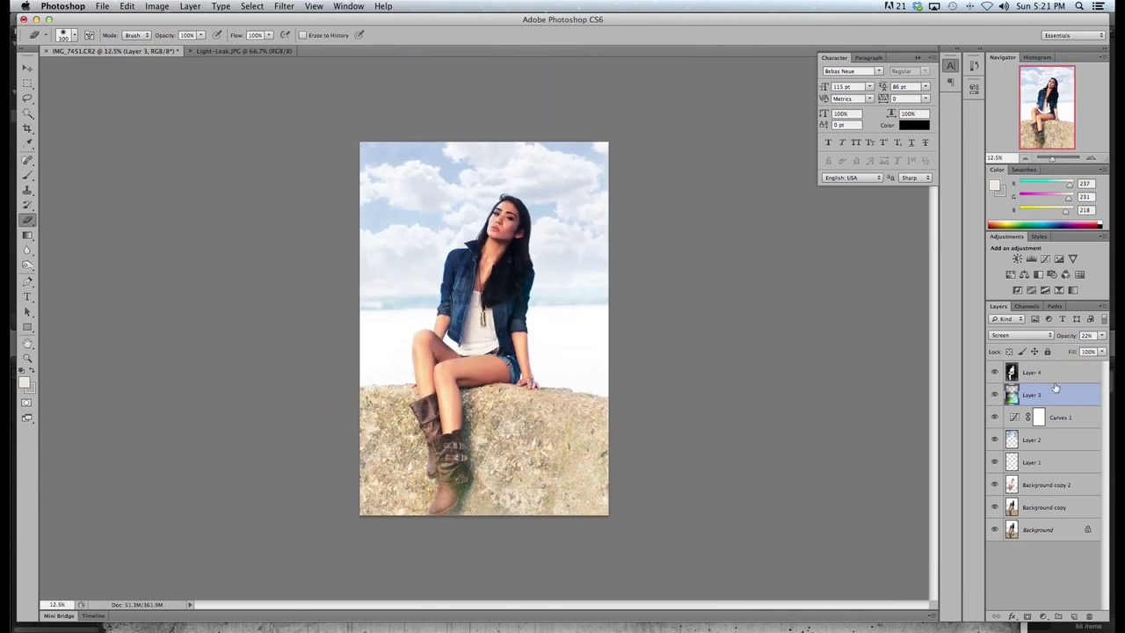
left_click(1073, 616)
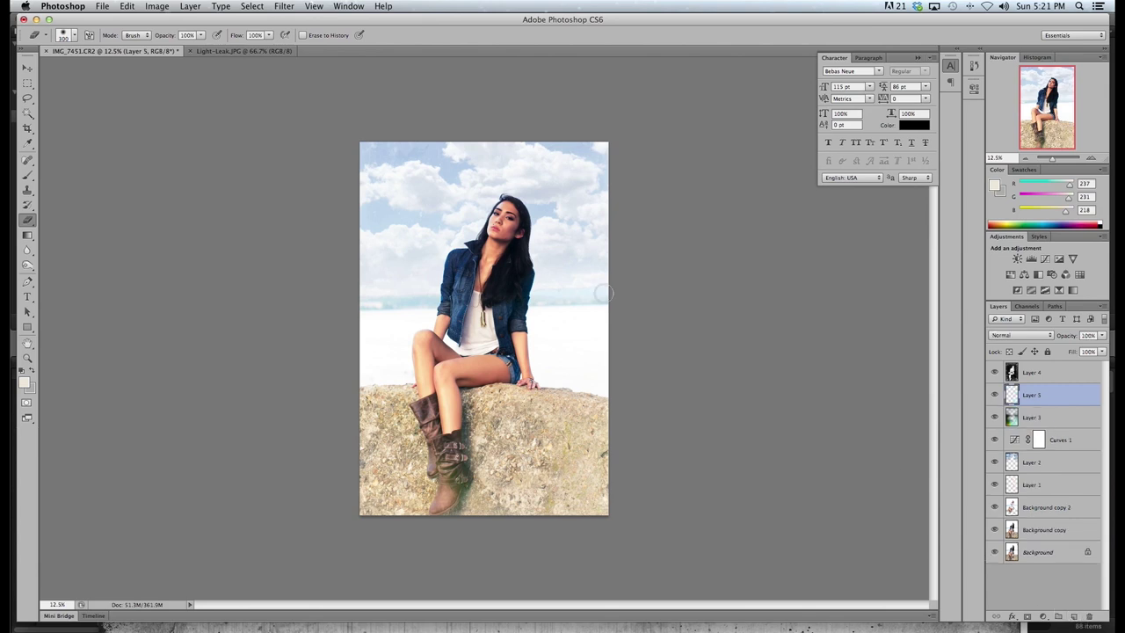
Draw a top-to-bottom Violet-Orange gradient across Layer 5
left_click(27, 235)
left_click(99, 36)
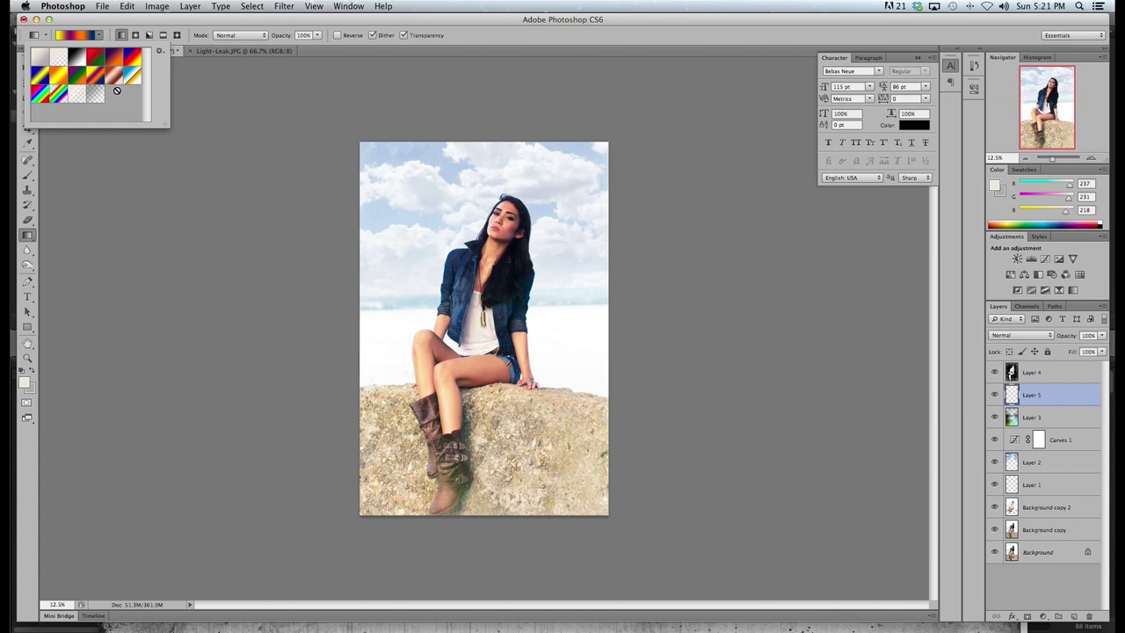
left_click(110, 58)
left_click(546, 169)
left_click_drag(484, 139, 494, 527)
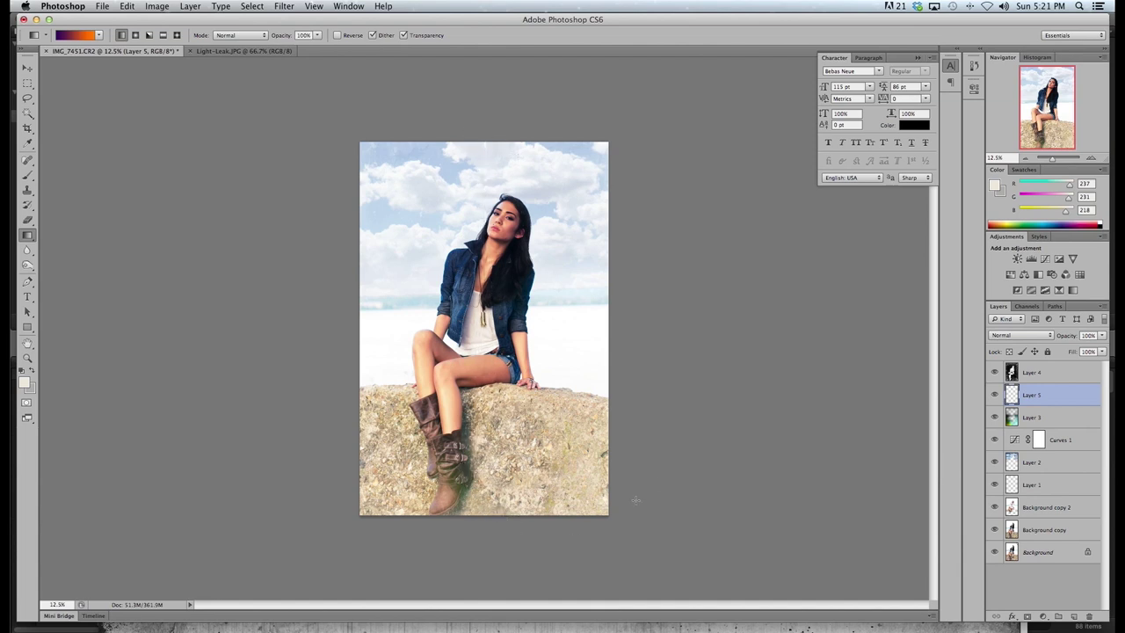
Blend the gradient layer as Overlay at 22% opacity after briefly trying Screen
left_click(1035, 336)
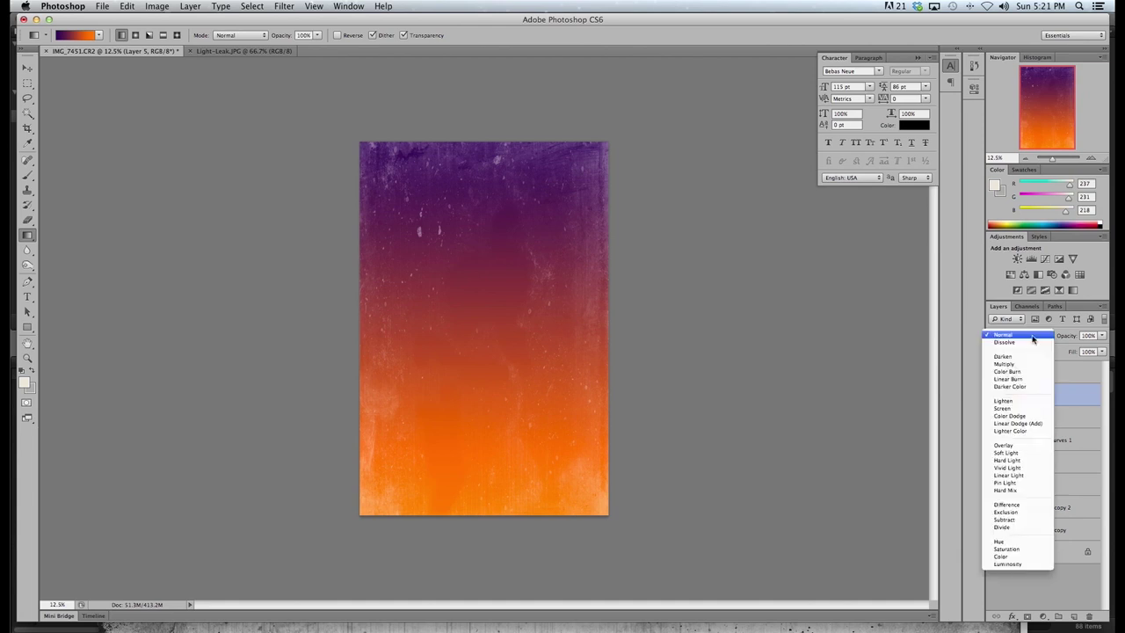
left_click(1003, 445)
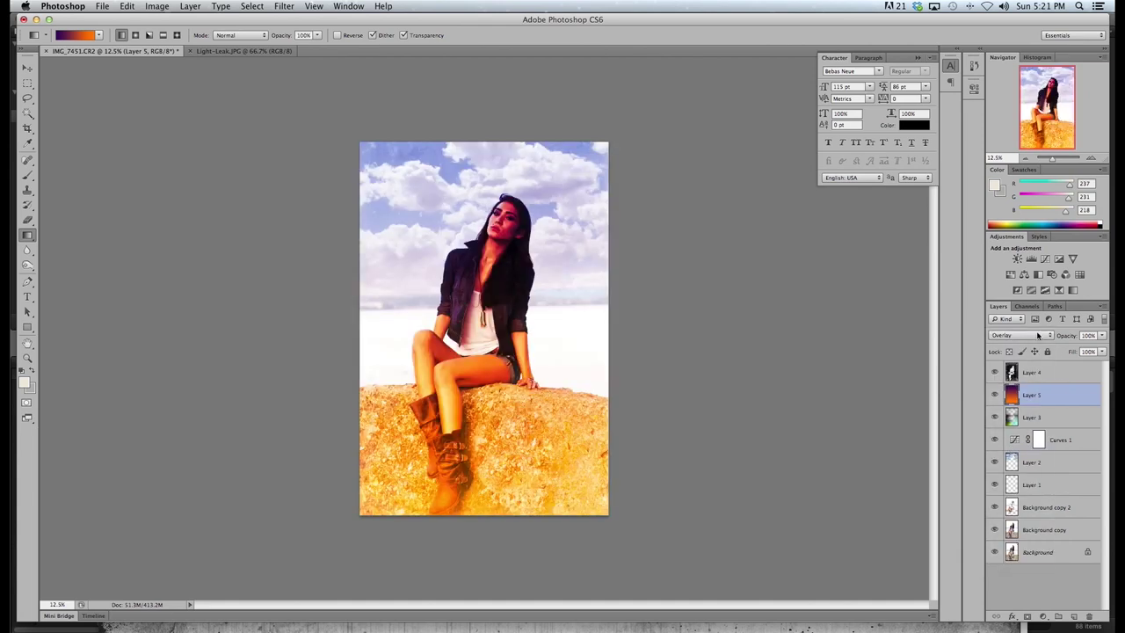
left_click_drag(1102, 337, 1057, 349)
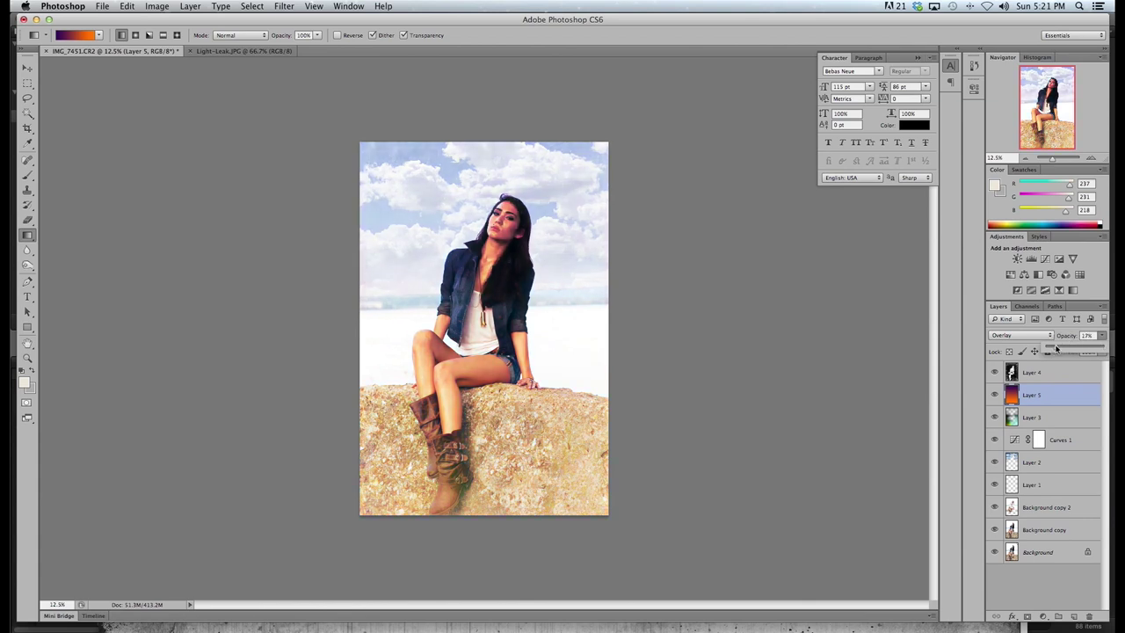
left_click(1020, 335)
left_click(1011, 294)
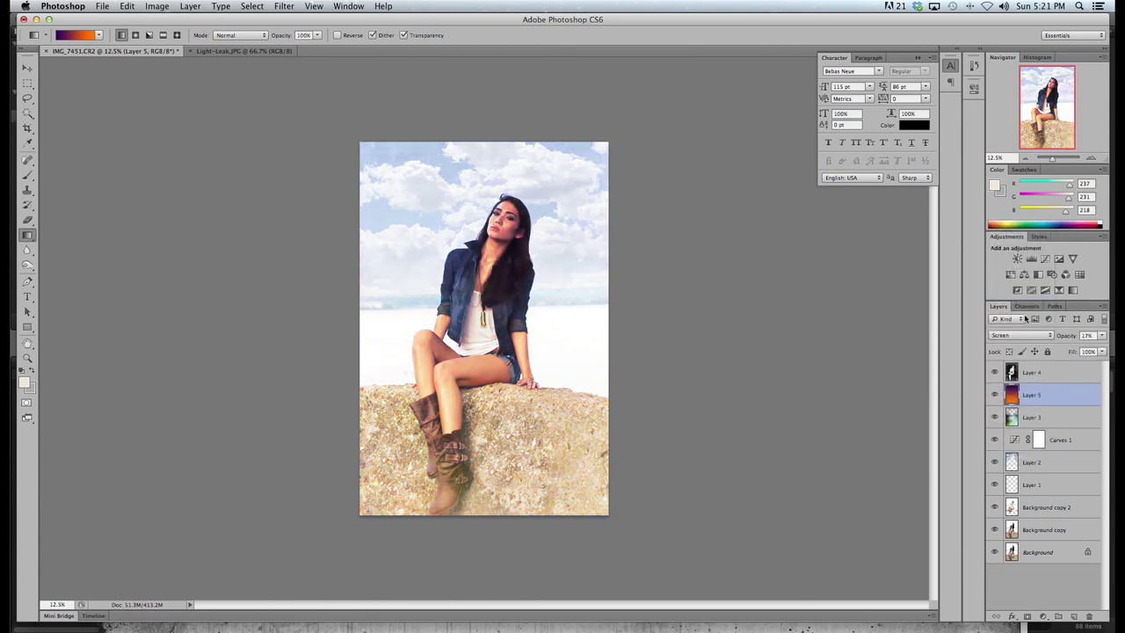
left_click(1100, 338)
left_click_drag(1069, 351, 1076, 346)
left_click(1021, 336)
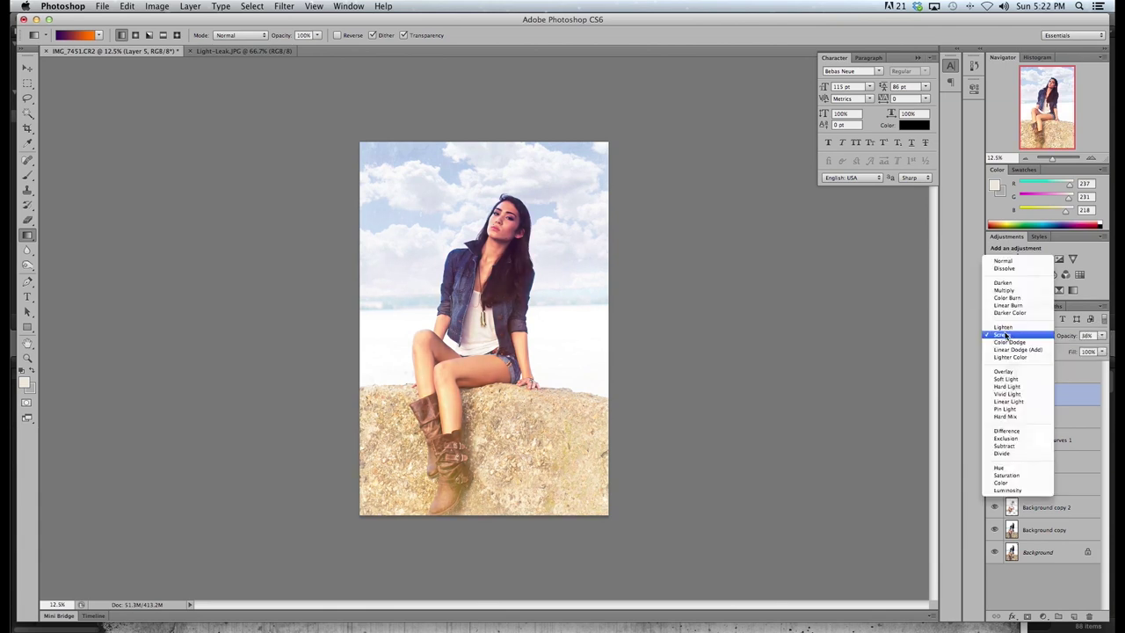
left_click(1023, 375)
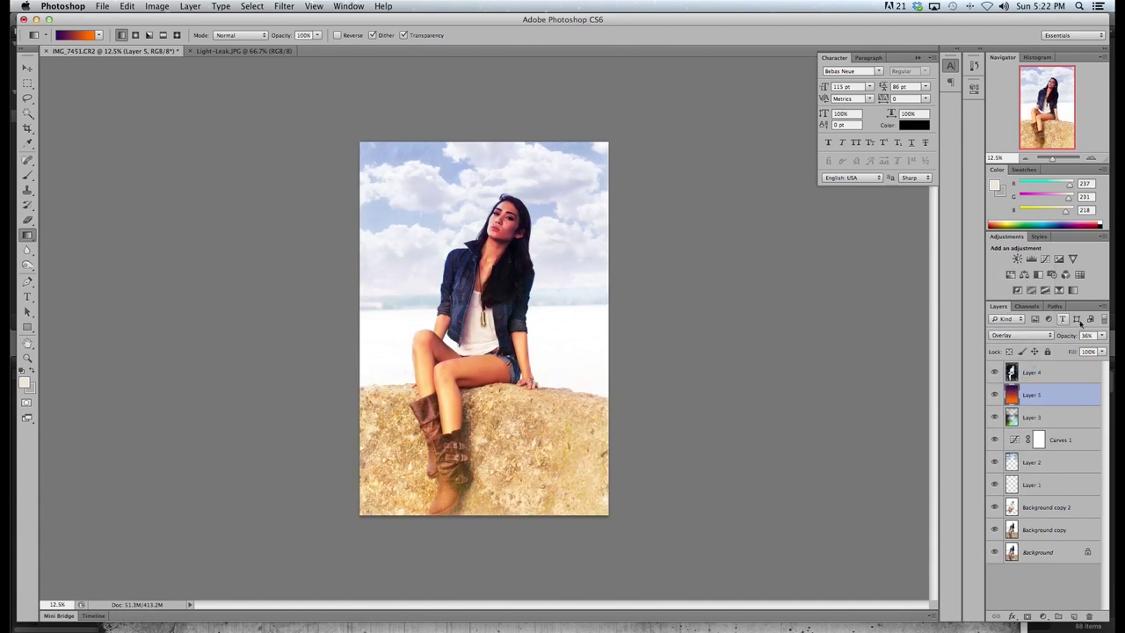
left_click(1105, 336)
left_click_drag(1075, 347, 1060, 349)
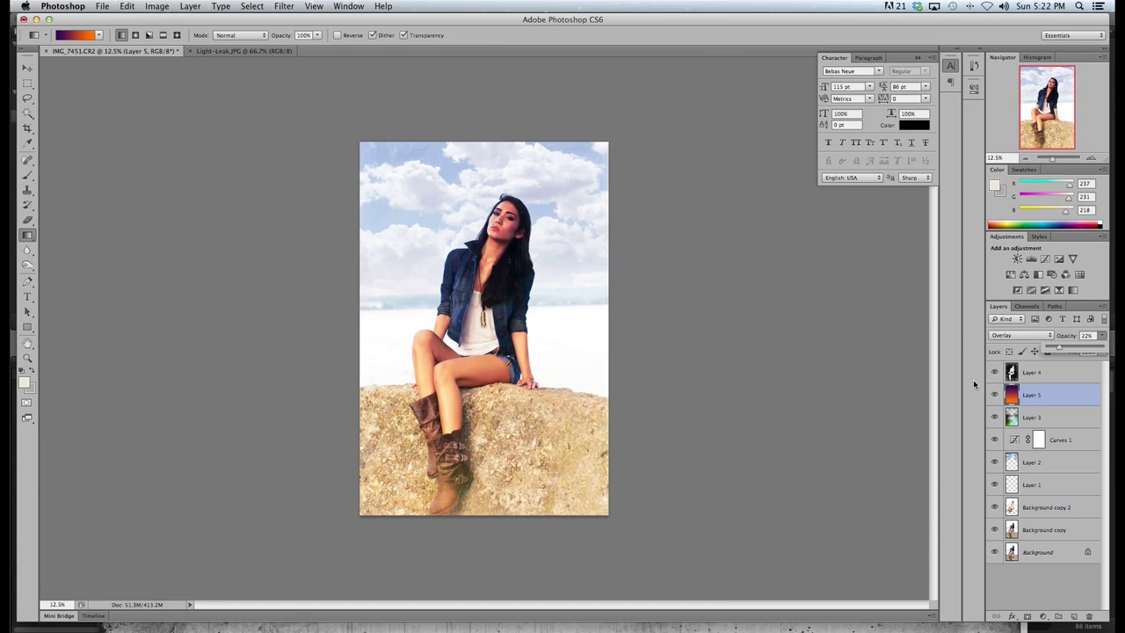
Hide and reshow all edit layers to compare with the original photo
left_click_drag(993, 528, 993, 384)
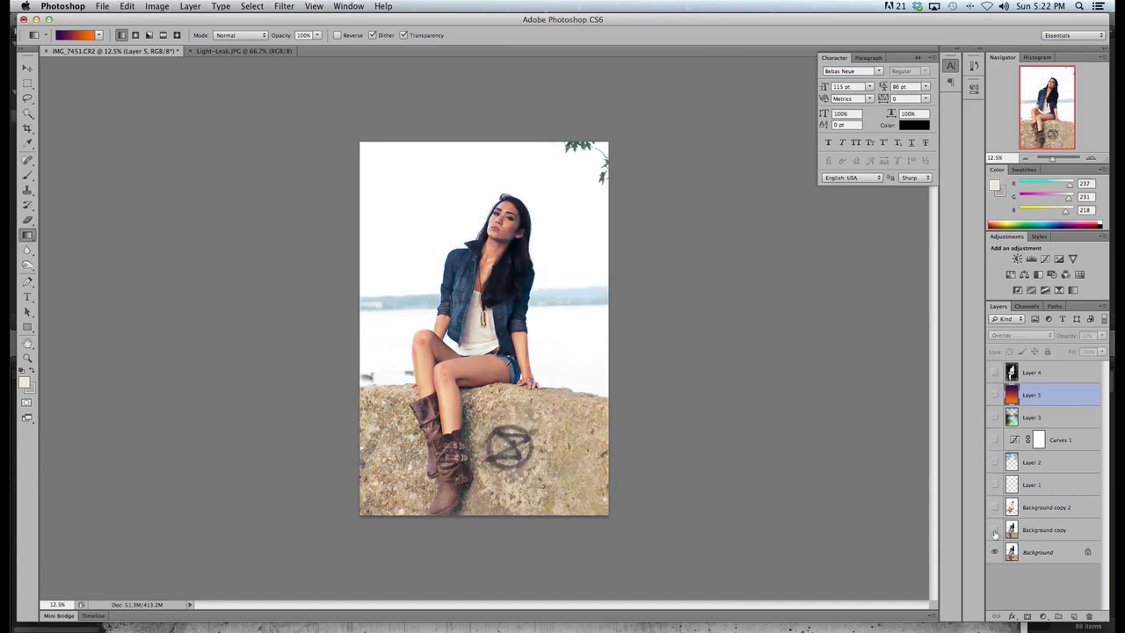
left_click_drag(995, 534, 994, 373)
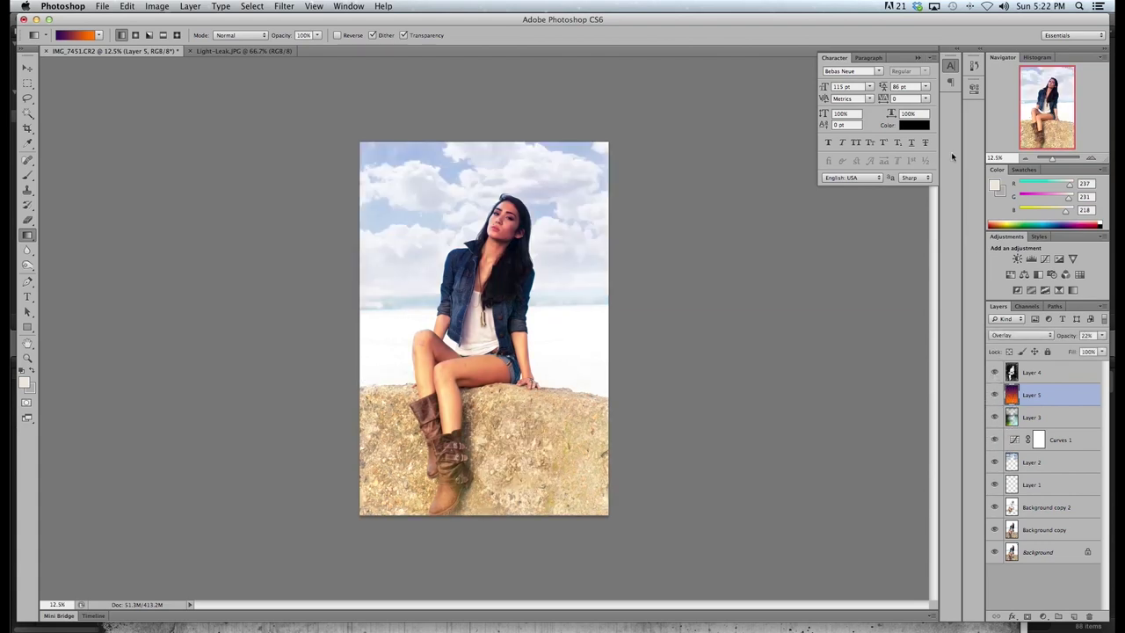
left_click(1091, 158)
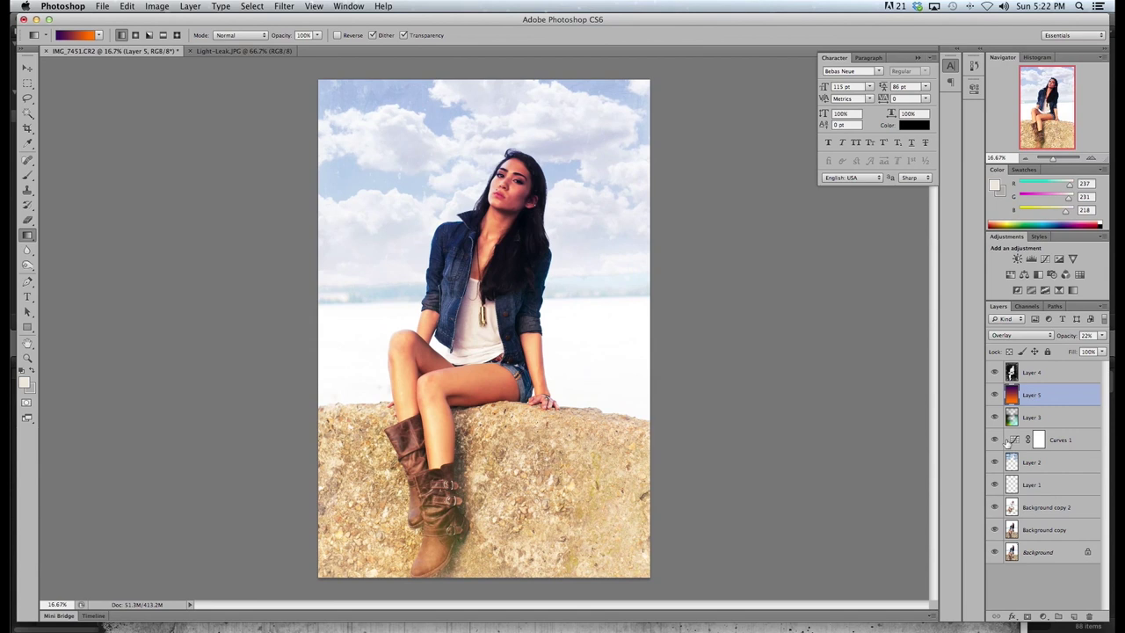
Raise Layer 2's opacity from 17% to 40%, zooming in and out to check the sky
left_click(1103, 336)
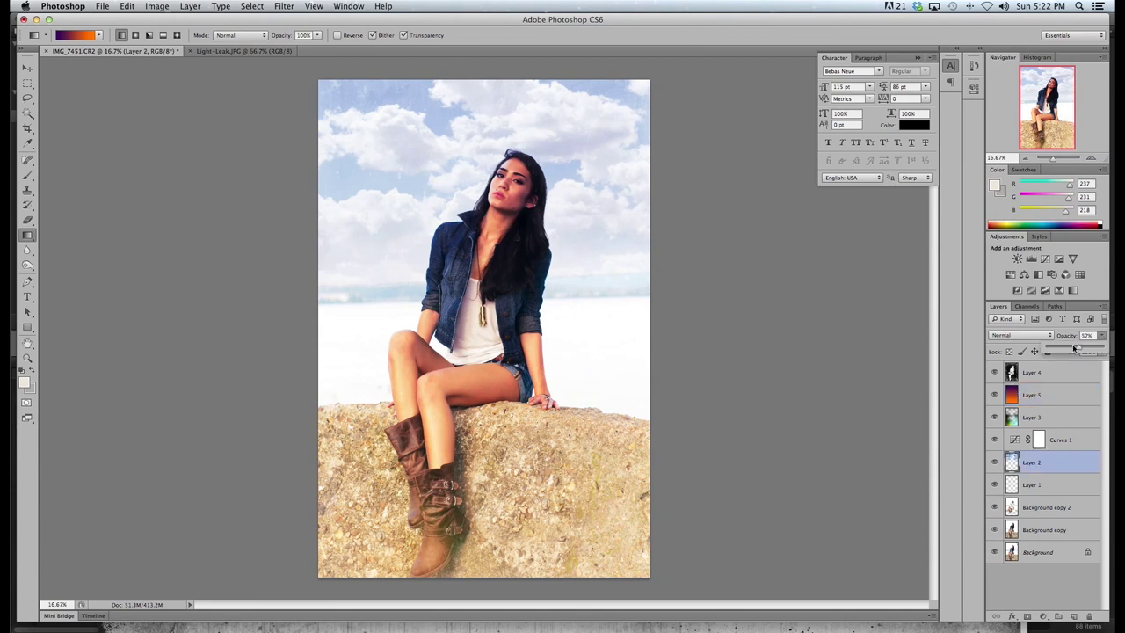
left_click_drag(1066, 349, 1070, 350)
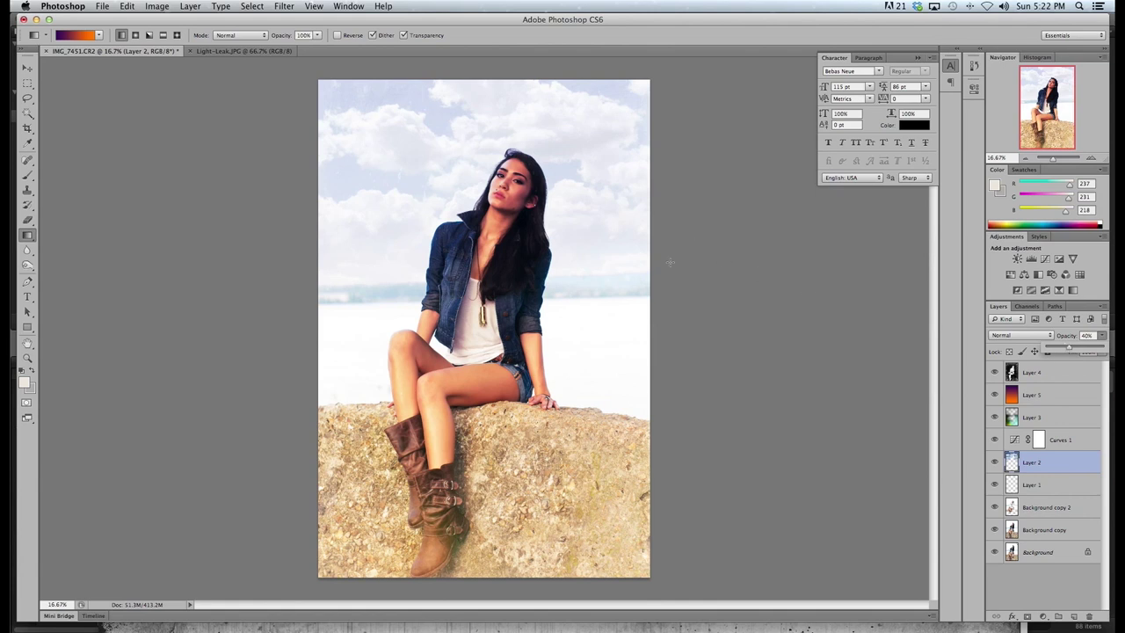
left_click(1091, 158)
left_click(1091, 159)
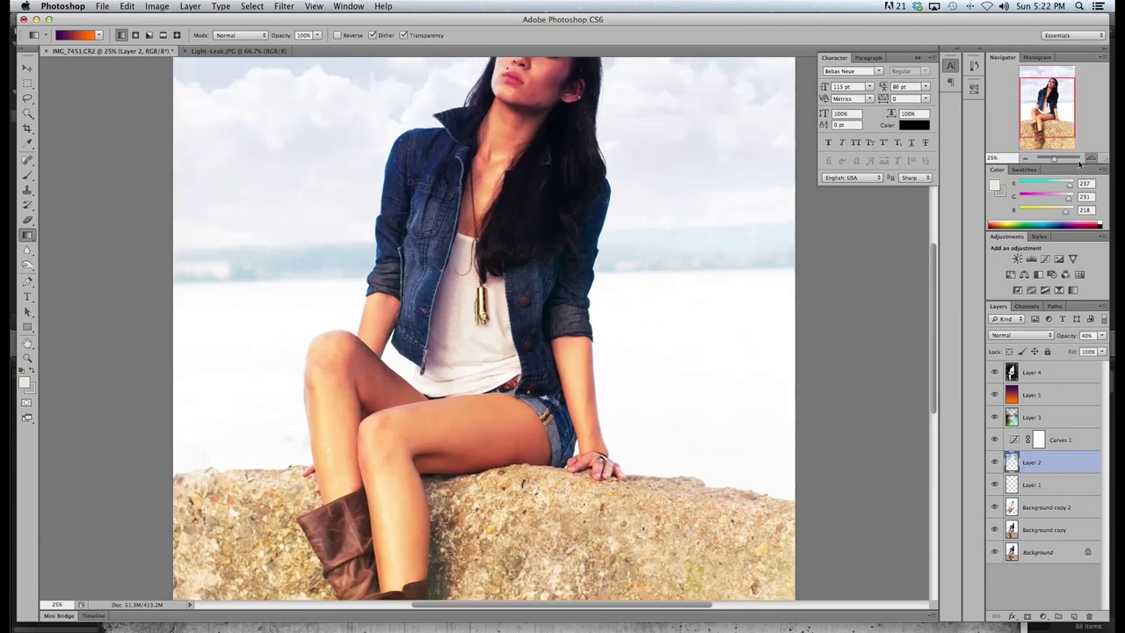
left_click_drag(1052, 99, 1053, 92)
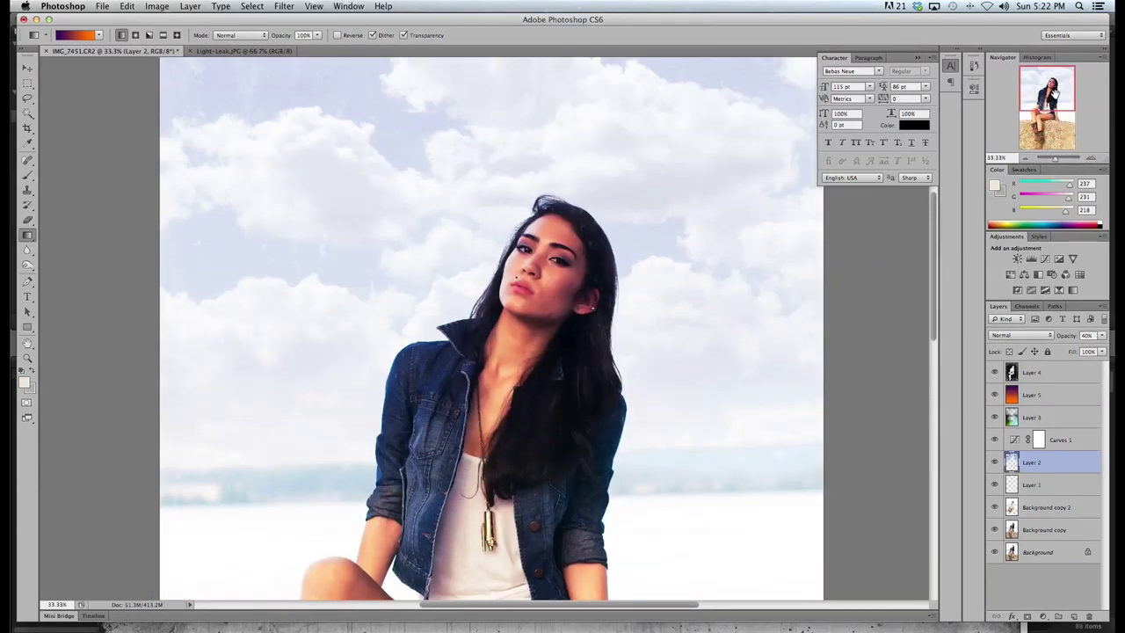
left_click(1025, 158)
left_click(1025, 159)
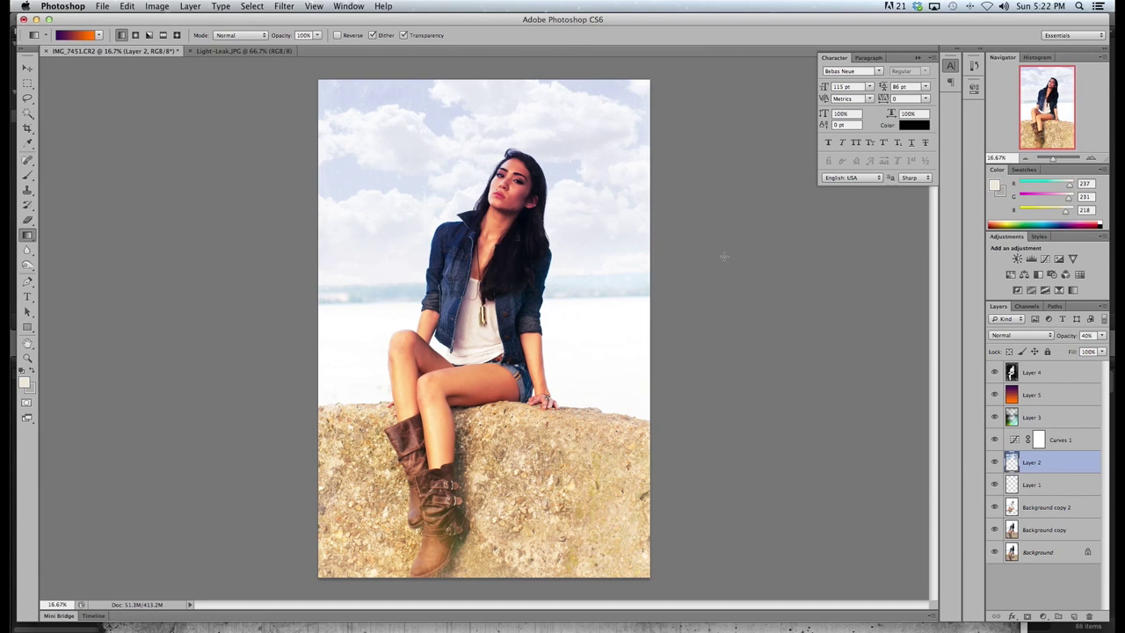
Add a new layer and lasso a rounded selection around the woman, feathered 150 px
left_click(1072, 618)
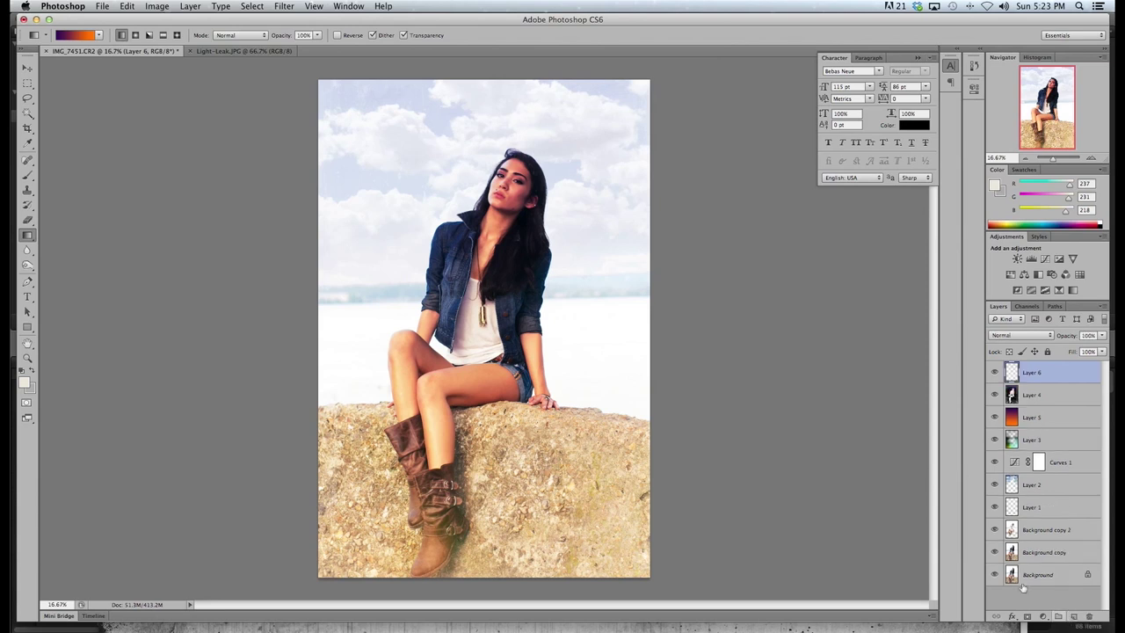
left_click(27, 98)
mouse_move(348, 143)
left_mouse_down()
mouse_move(462, 105)
mouse_move(570, 128)
mouse_move(607, 208)
mouse_move(609, 431)
mouse_move(596, 492)
mouse_move(564, 541)
mouse_move(434, 553)
mouse_move(376, 511)
mouse_move(347, 373)
mouse_move(352, 145)
left_mouse_up()
left_click(284, 6)
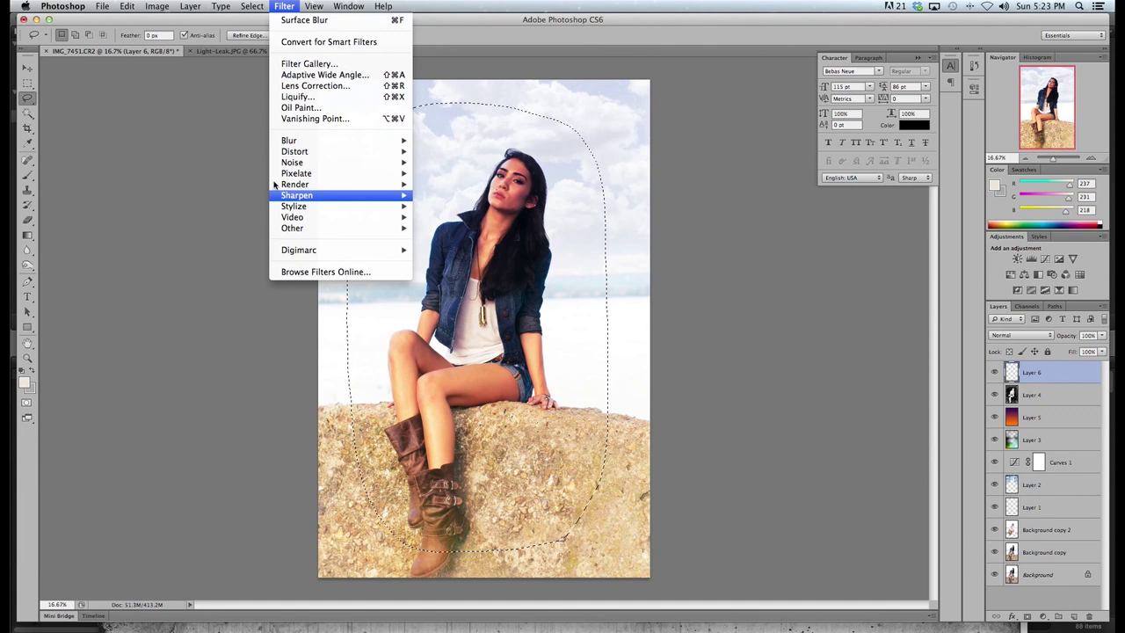
mouse_move(250, 8)
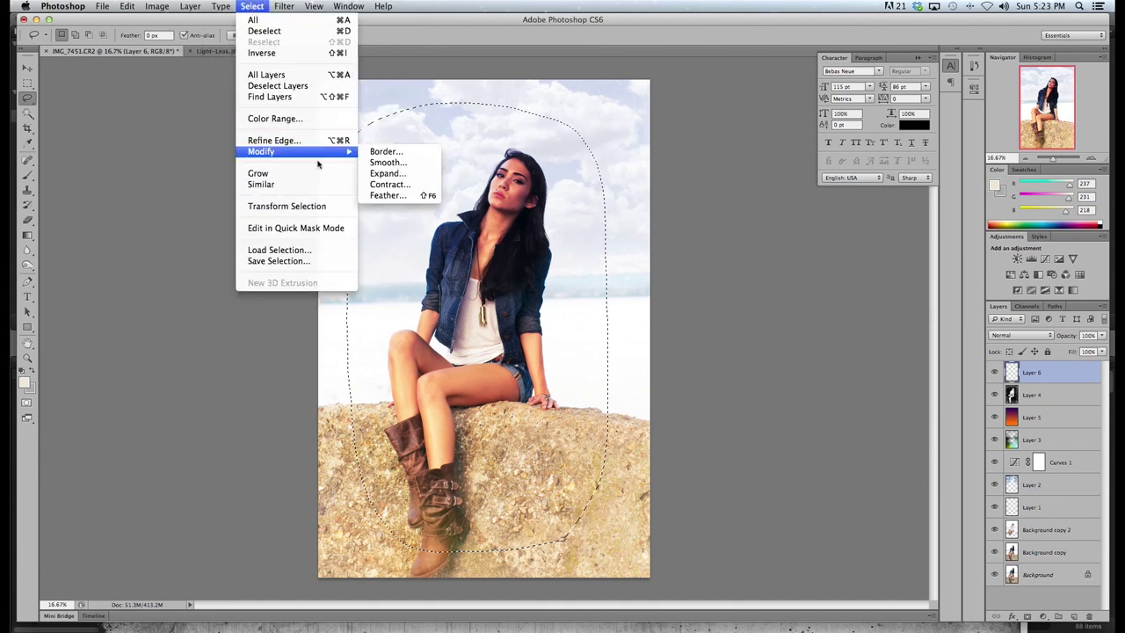
mouse_move(342, 151)
left_click(402, 195)
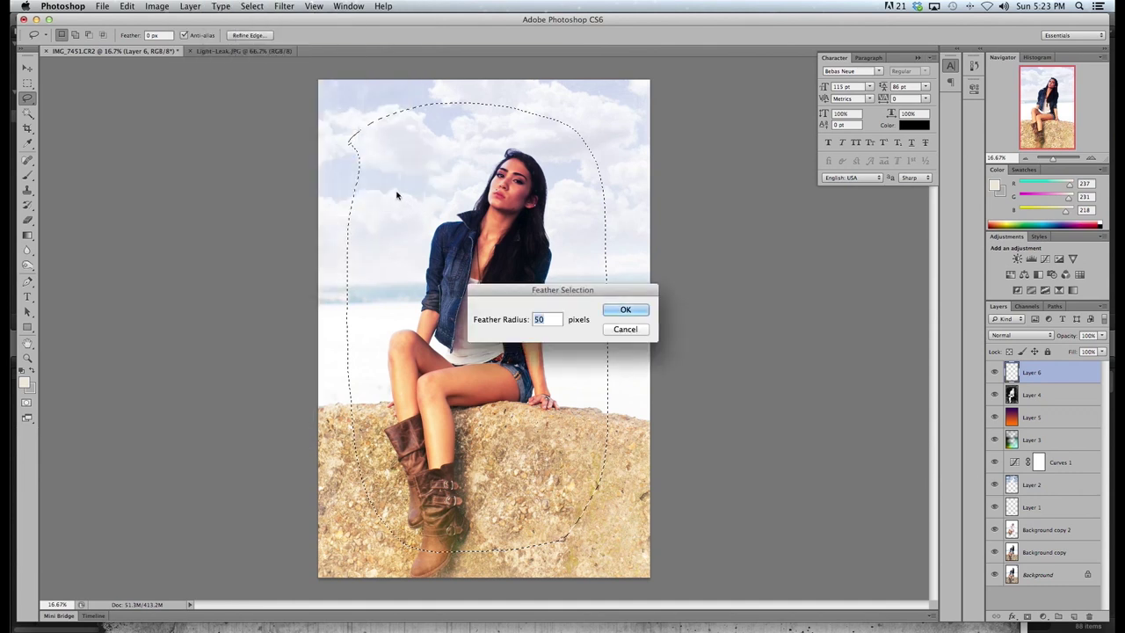
type("150")
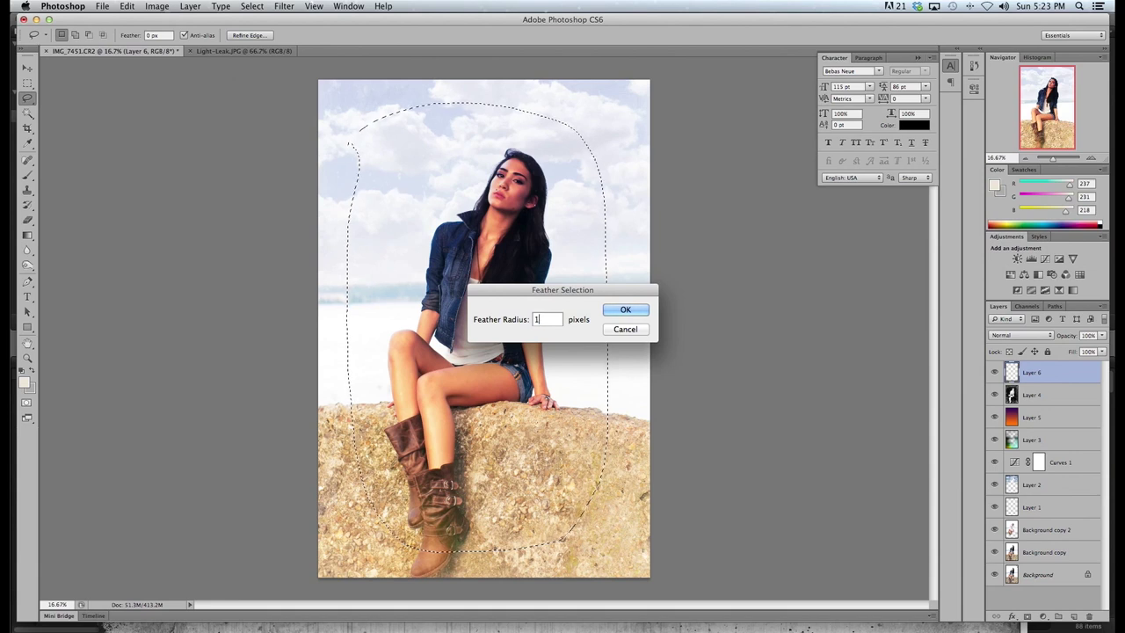
key("Return")
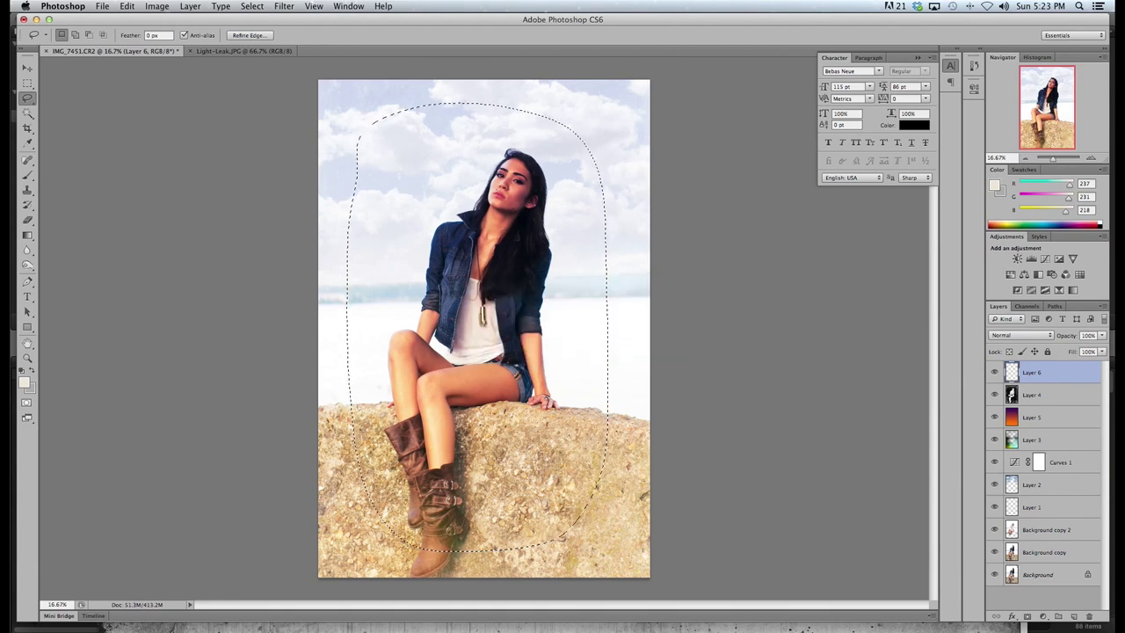
Choose the Paint Bucket, set the background colour to black, and undo an accidental cream fill
left_click(25, 236)
left_click(77, 243)
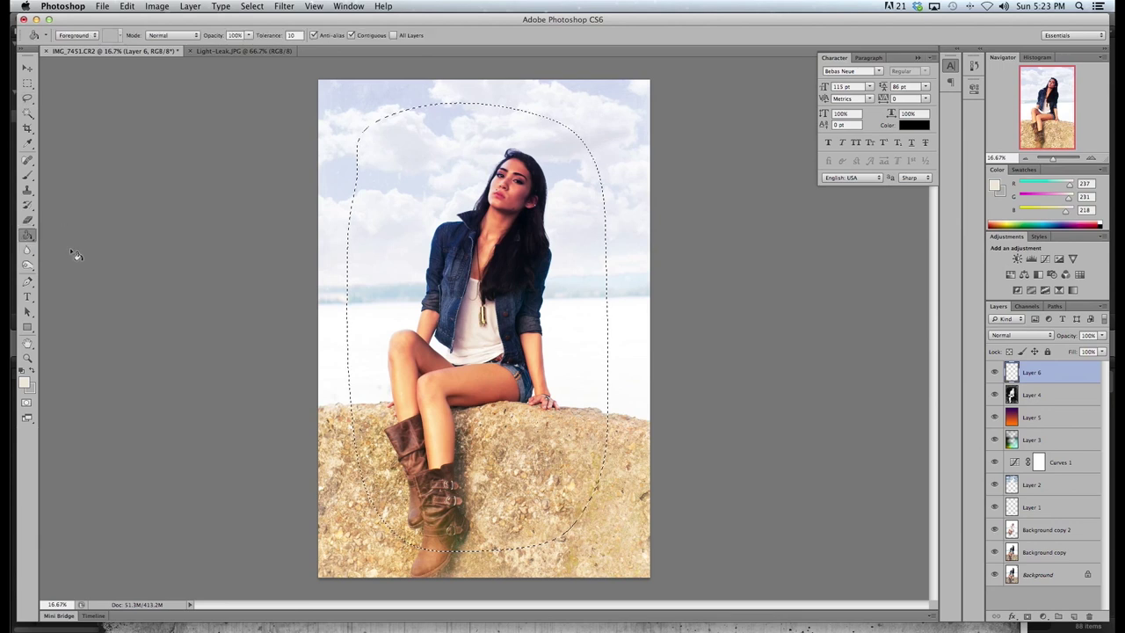
left_click(35, 392)
left_click(410, 371)
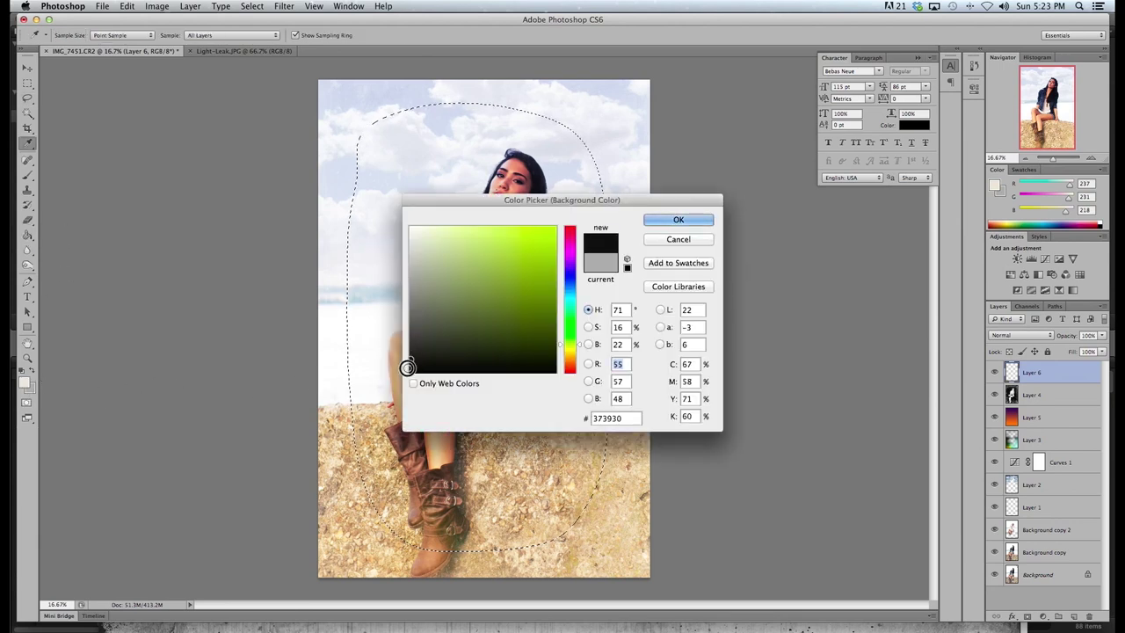
left_click(681, 220)
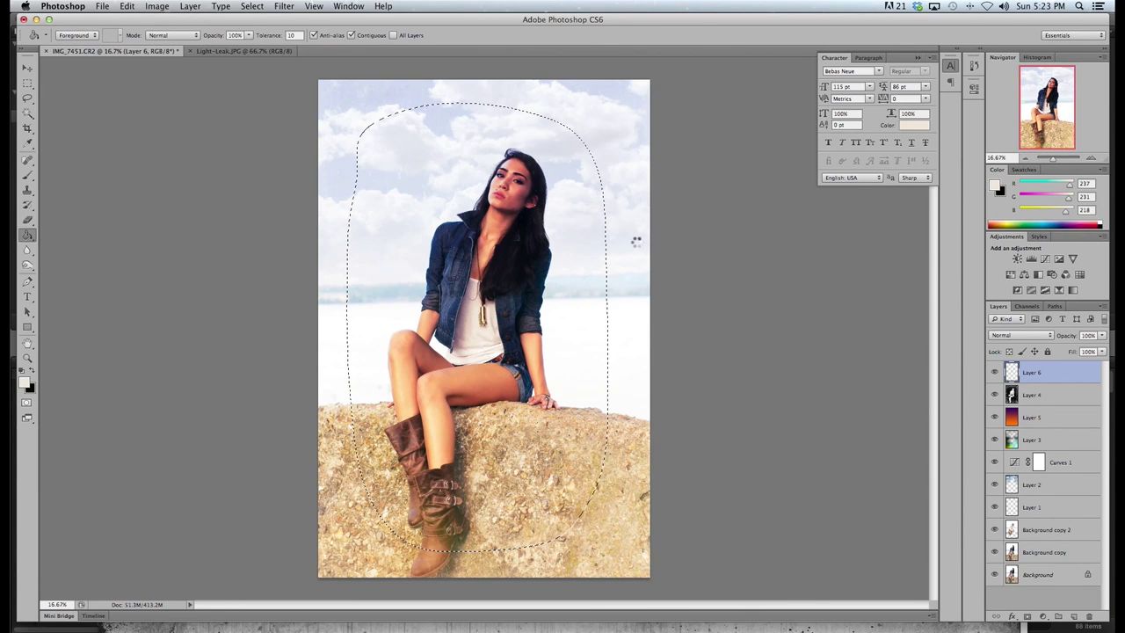
key("alt+BackSpace")
left_click(127, 7)
left_click(146, 12)
left_click(253, 6)
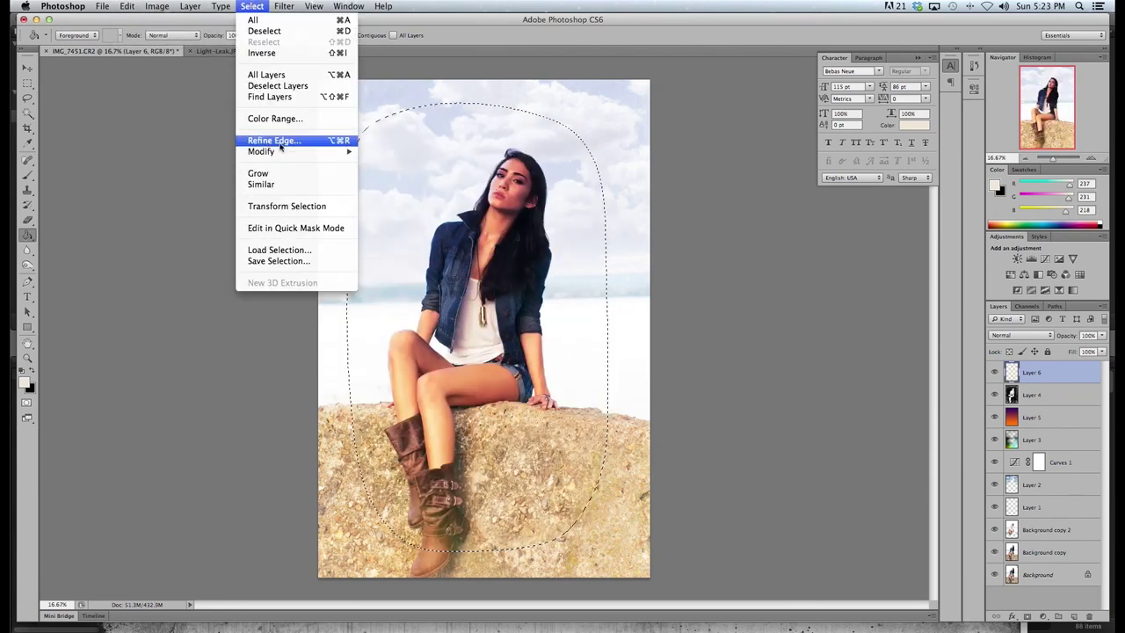
Invert the selection, fill the area outside the woman with black, then deselect
mouse_move(282, 153)
left_click(262, 53)
left_click(252, 7)
left_click(262, 53)
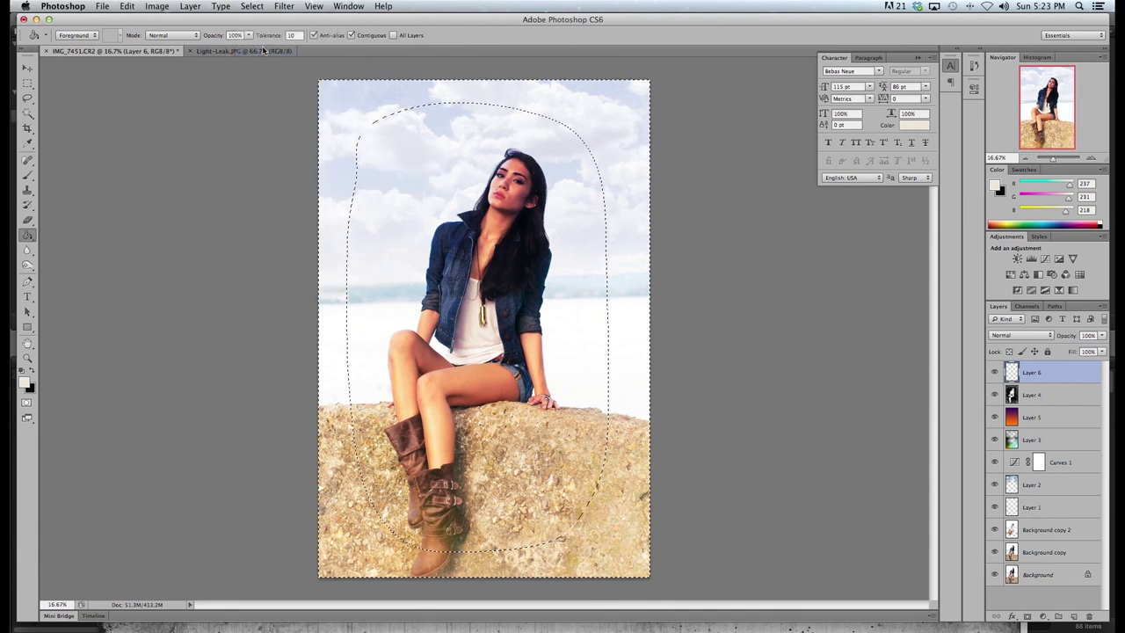
left_click(32, 375)
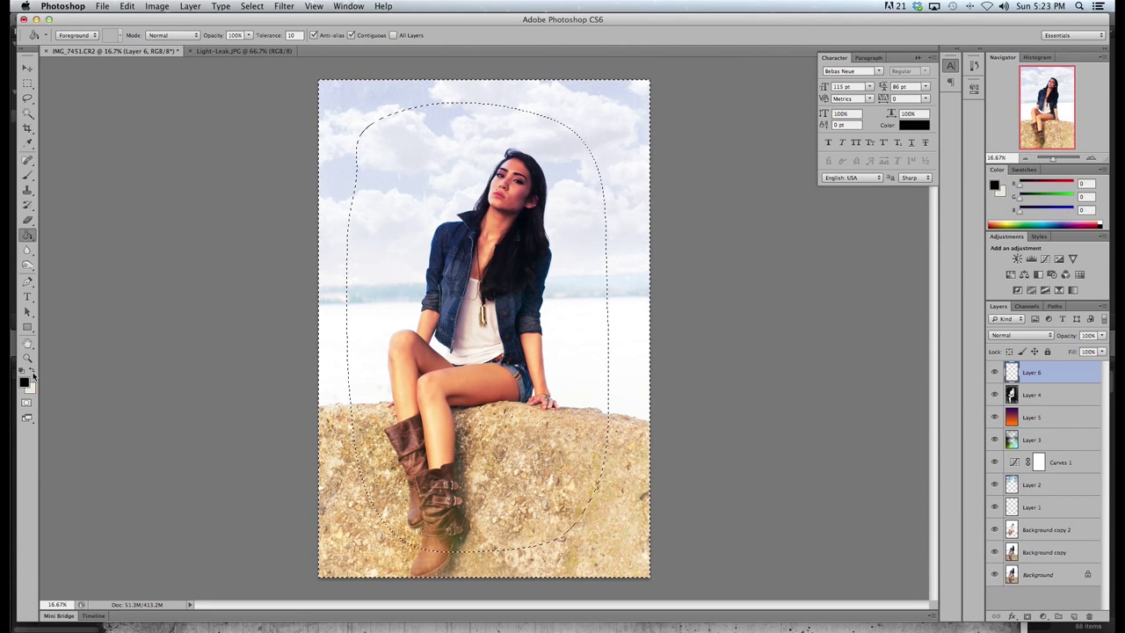
left_click(569, 332)
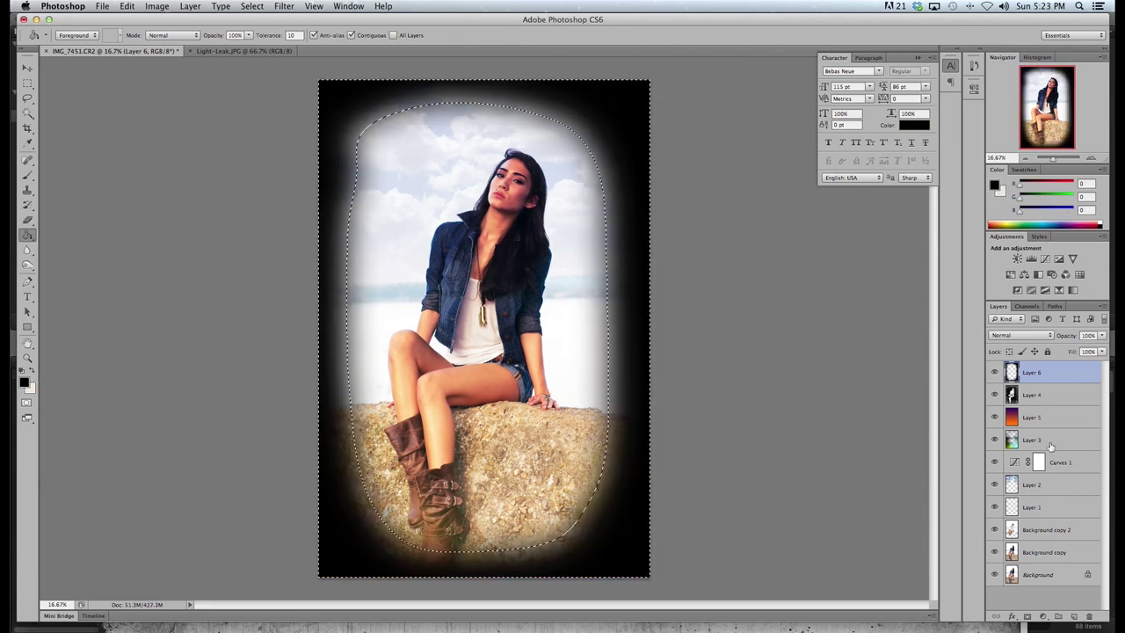
key("super+d")
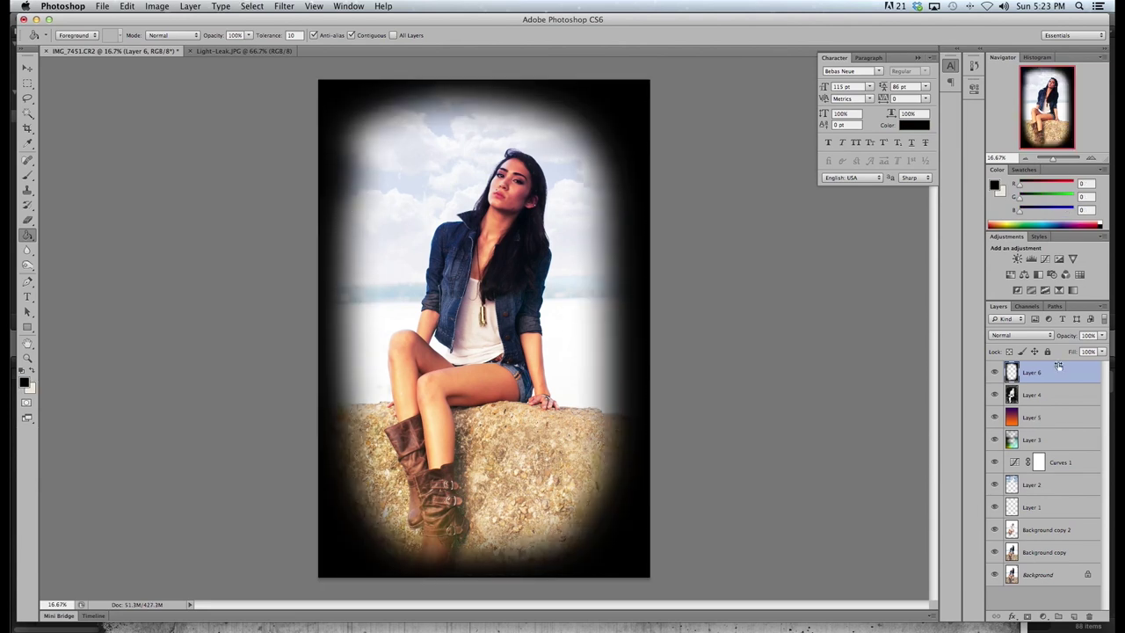
Try Overlay blending on Layer 6, return it to Normal, and set opacity to 10%
left_click(1038, 338)
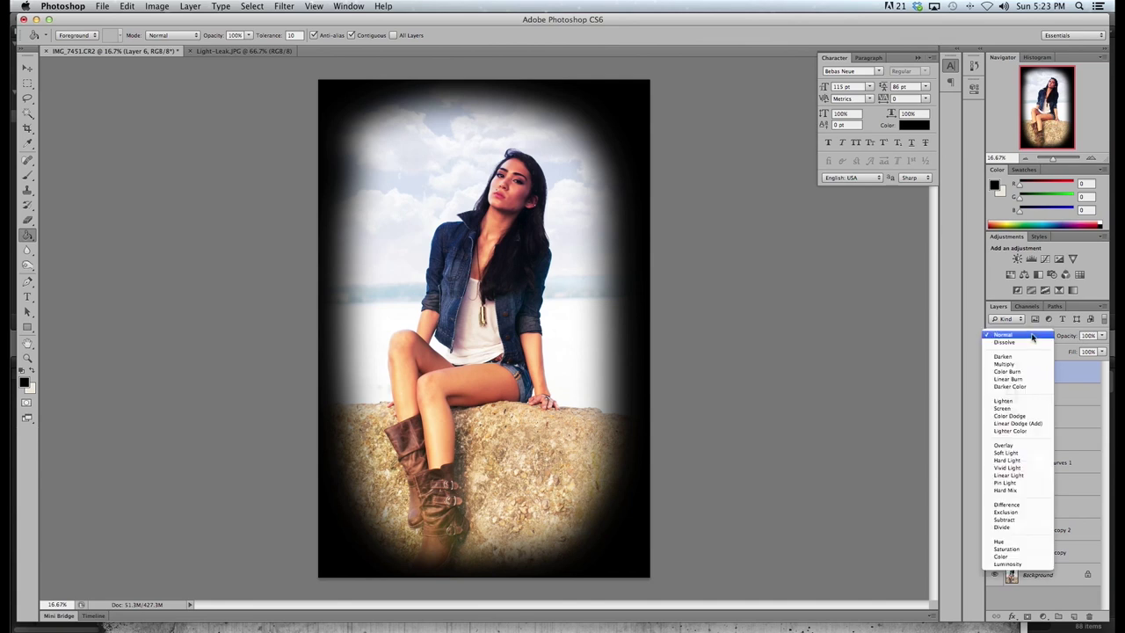
left_click(1017, 447)
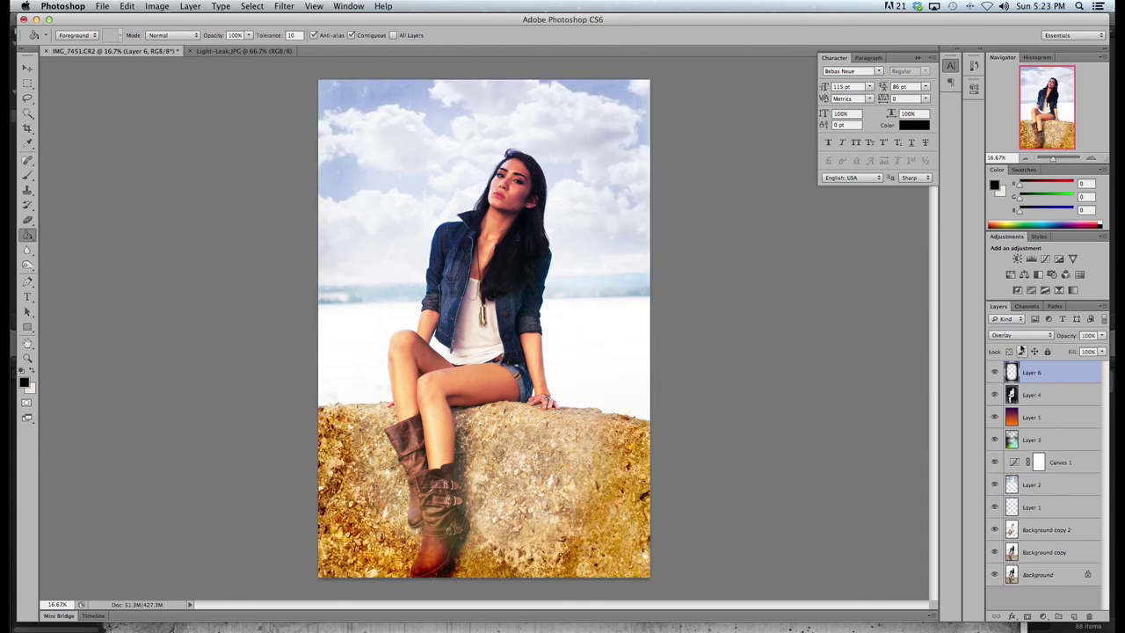
left_click(1020, 335)
left_click(1011, 226)
left_click(1102, 336)
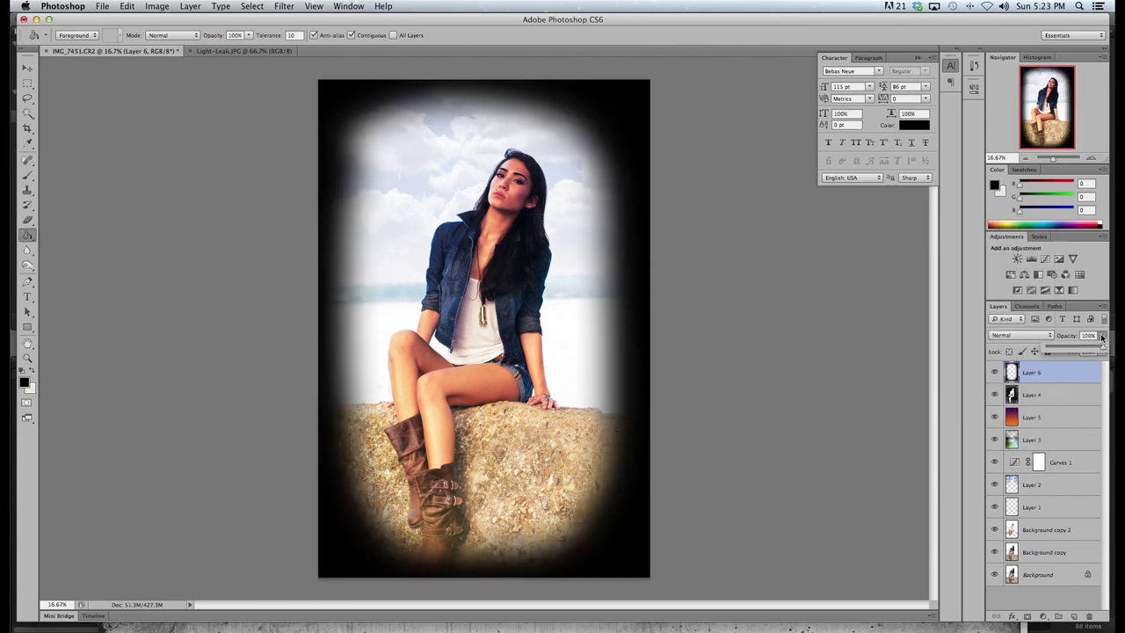
left_click_drag(1068, 350, 1053, 350)
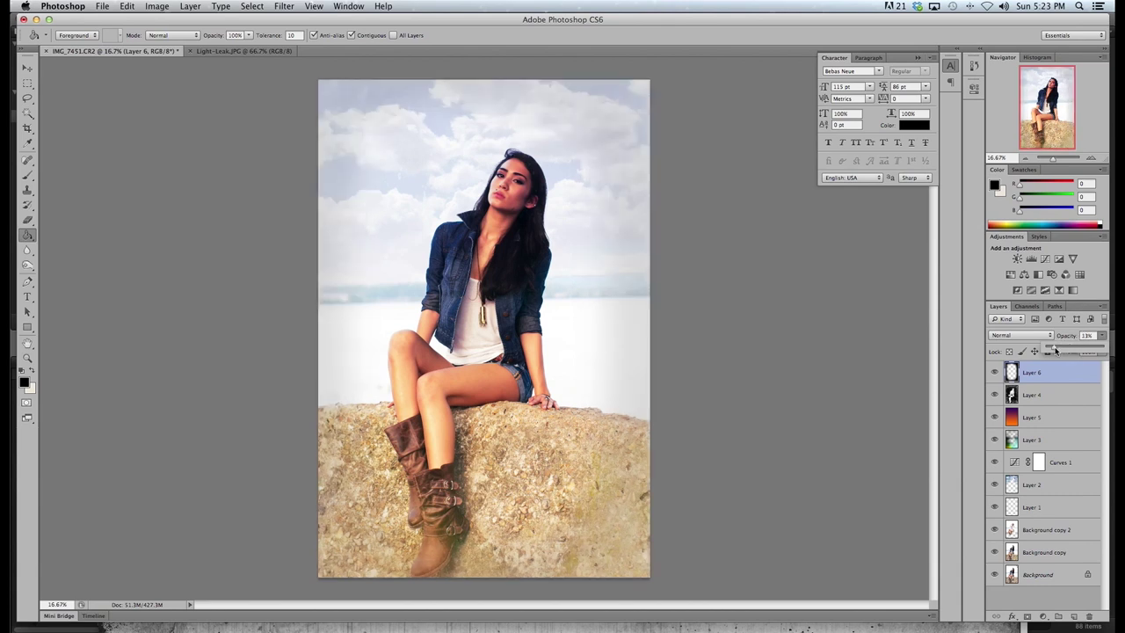
Toggle Layer 6's visibility to compare the photo with and without the vignette
left_click(994, 373)
left_click(995, 373)
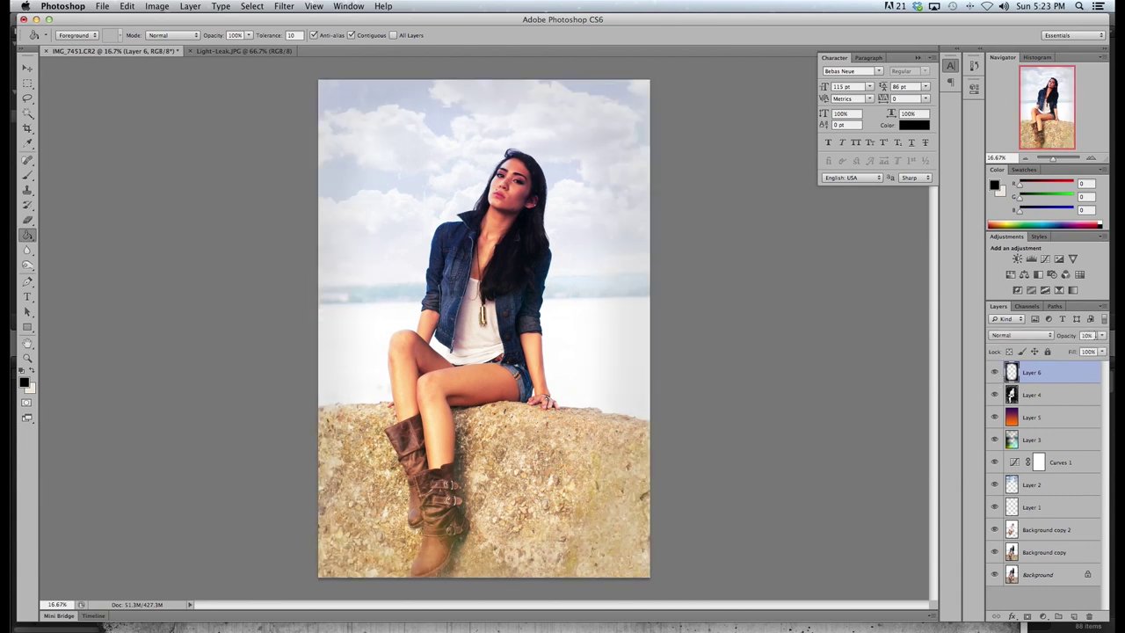
left_click(995, 373)
left_click(994, 373)
left_click(994, 373)
left_click(995, 373)
left_click(995, 372)
left_click(994, 372)
Select Background copy 2 and hide the Background copy and Background layers
left_click(996, 531)
left_click(1050, 531)
left_click_drag(995, 552, 994, 574)
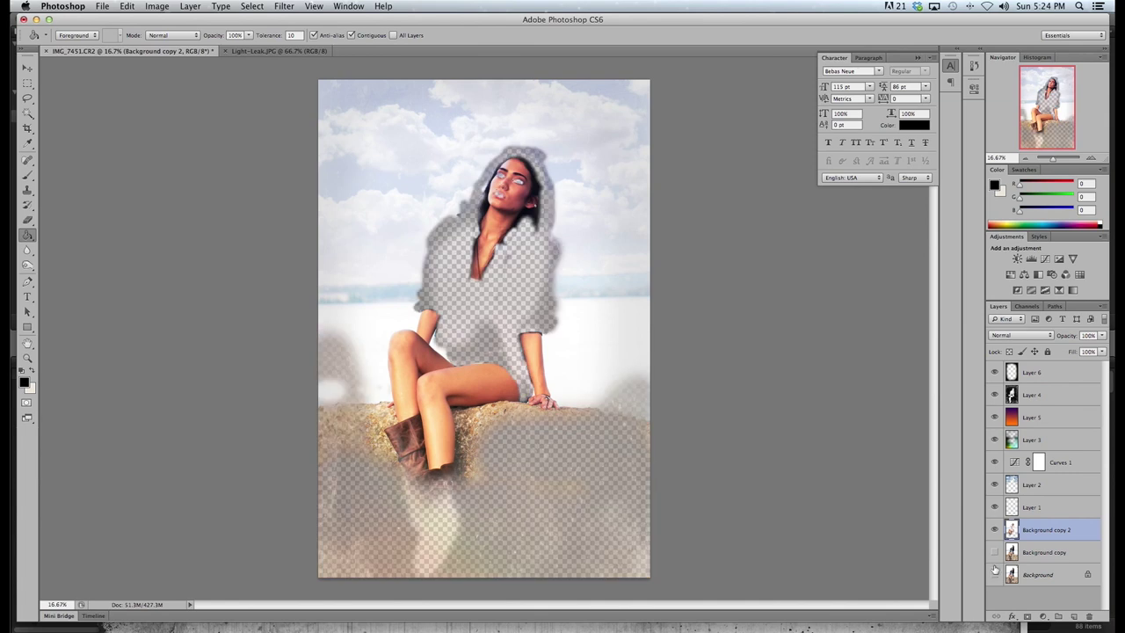
Zoom in on the woman's face and choose the Dodge tool at 28% exposure
left_click(1089, 159)
left_click(1089, 158)
scroll(678, 204, "up", 3)
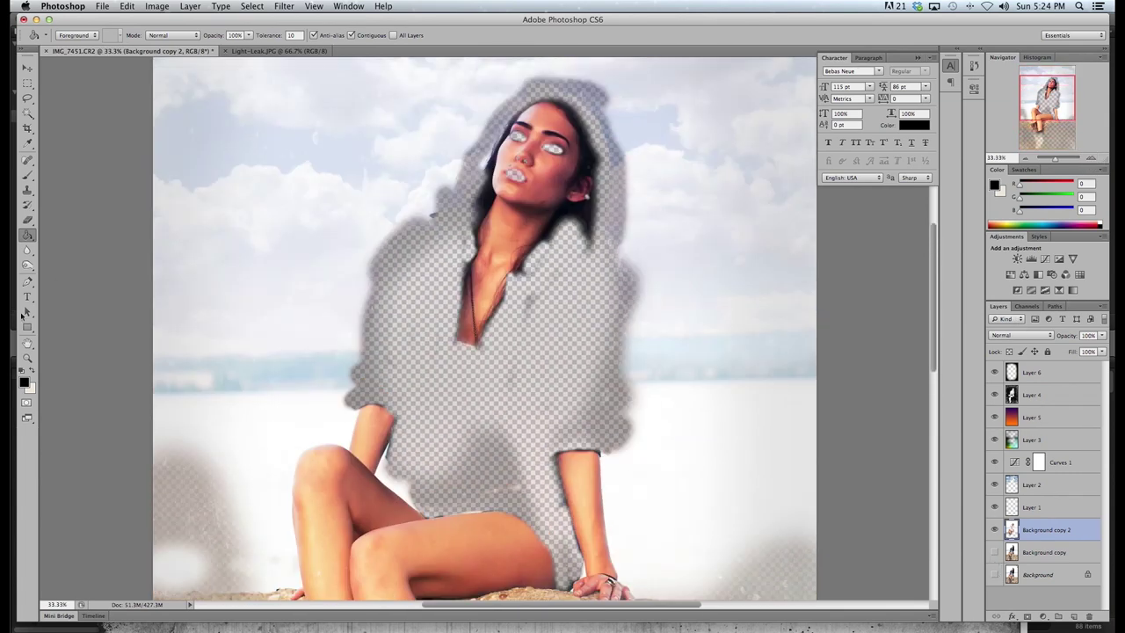
left_click_drag(27, 265, 67, 266)
left_click_drag(226, 35, 223, 48)
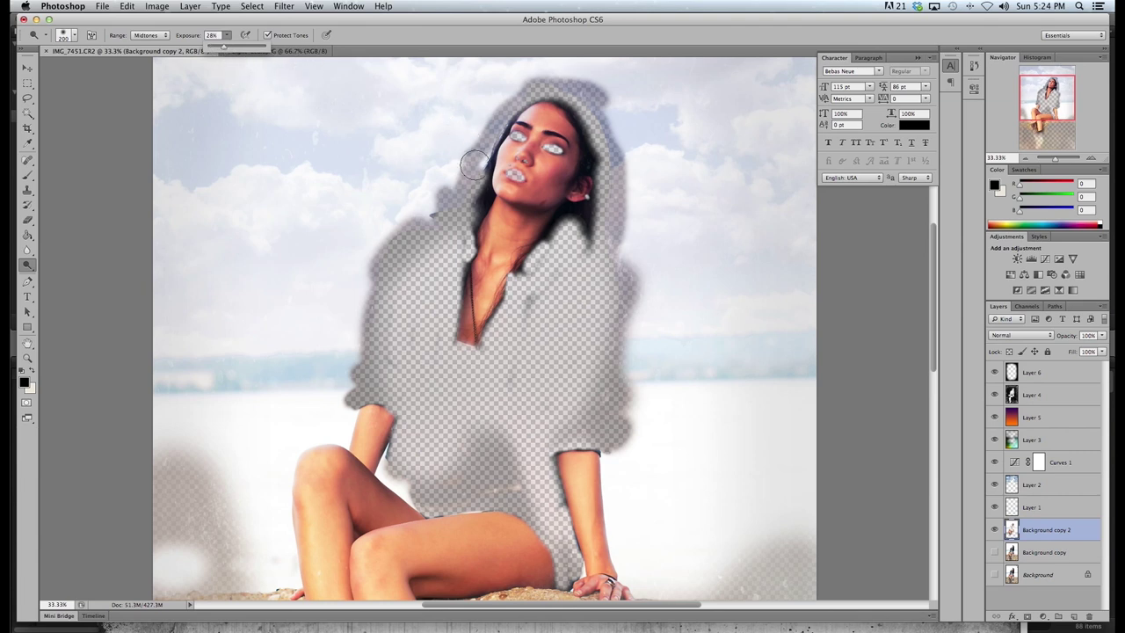
Undo the first dodge strokes, then dodge the face and cheek in Shadows with a 200 px brush
left_click(576, 188)
key("bracketleft")
key("bracketleft")
key("bracketleft")
key("bracketleft")
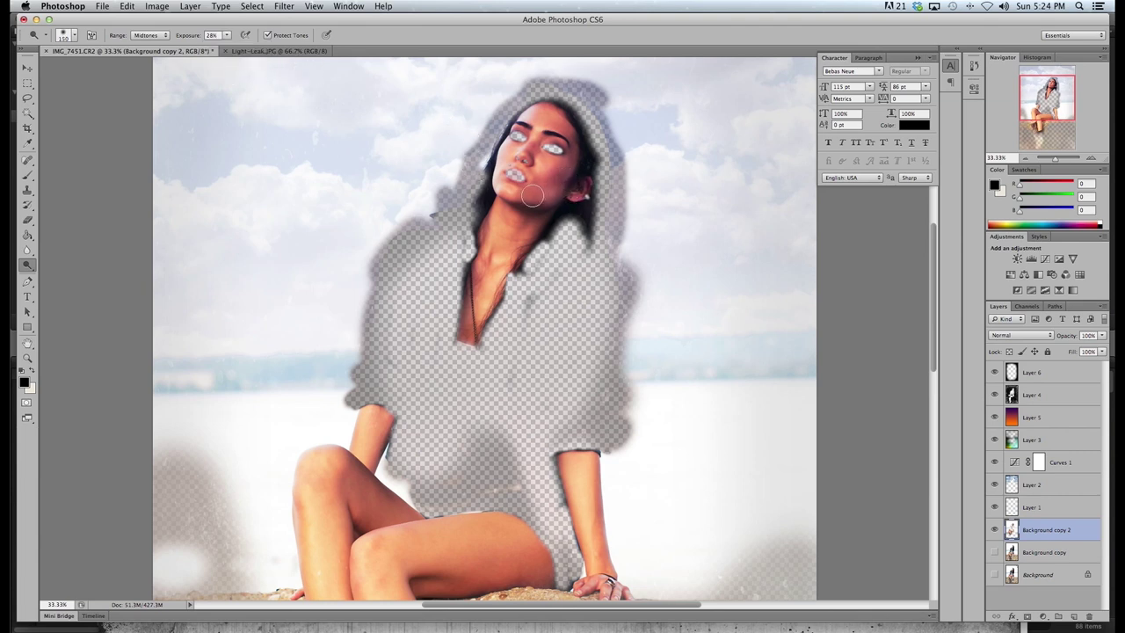
left_click(127, 6)
left_click(134, 21)
left_click(128, 6)
left_click(131, 35)
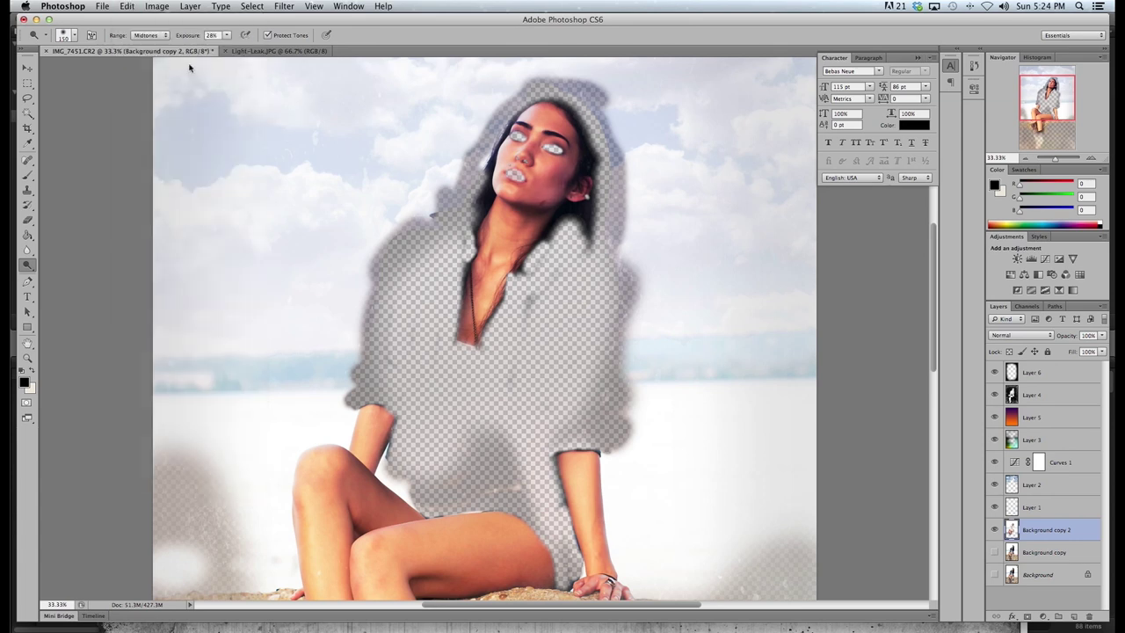
left_click(225, 36)
left_click(146, 35)
left_click(152, 25)
key("bracketright")
key("bracketright")
mouse_move(564, 189)
left_mouse_down()
mouse_move(527, 204)
mouse_move(535, 176)
mouse_move(556, 204)
mouse_move(554, 185)
mouse_move(569, 171)
mouse_move(535, 192)
mouse_move(533, 181)
mouse_move(538, 194)
left_mouse_up()
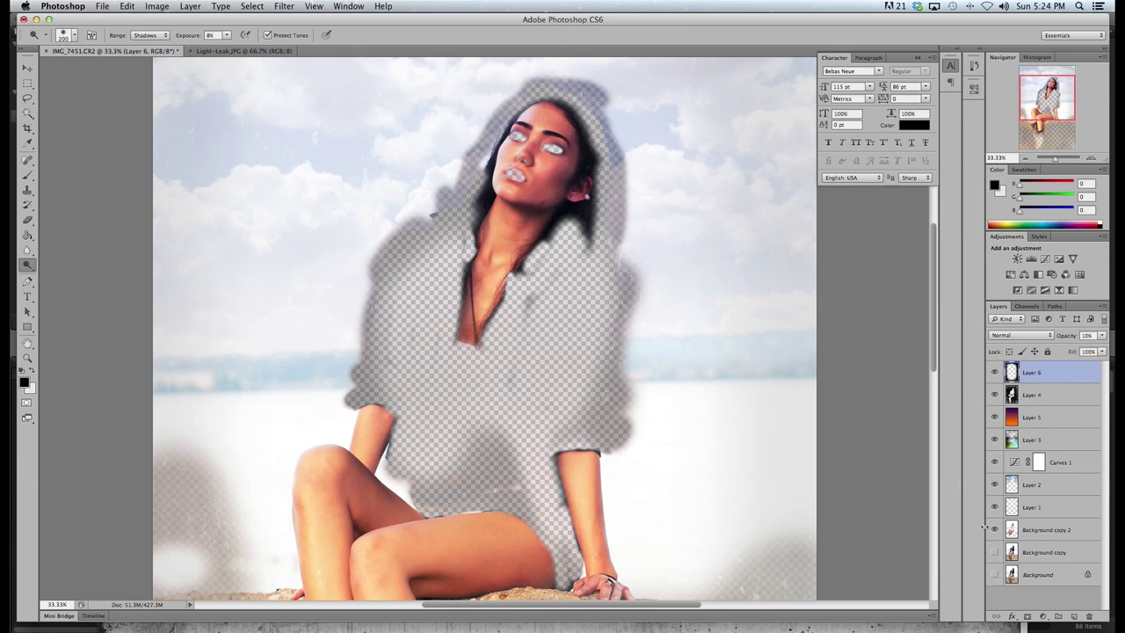
Show Background copy again and dodge face and hair at 13% exposure, Midtones, 300 px brush
left_click(994, 553)
left_click(994, 531)
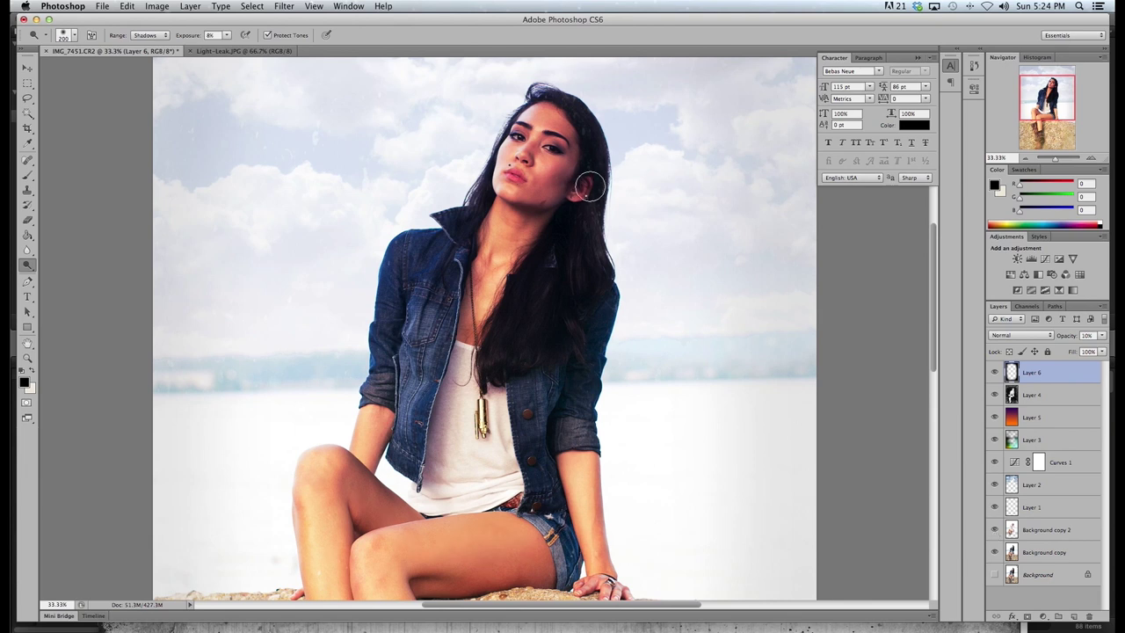
mouse_move(587, 169)
left_mouse_down()
mouse_move(557, 185)
mouse_move(569, 145)
mouse_move(524, 189)
left_mouse_up()
left_click_drag(230, 36, 231, 46)
left_click(567, 158)
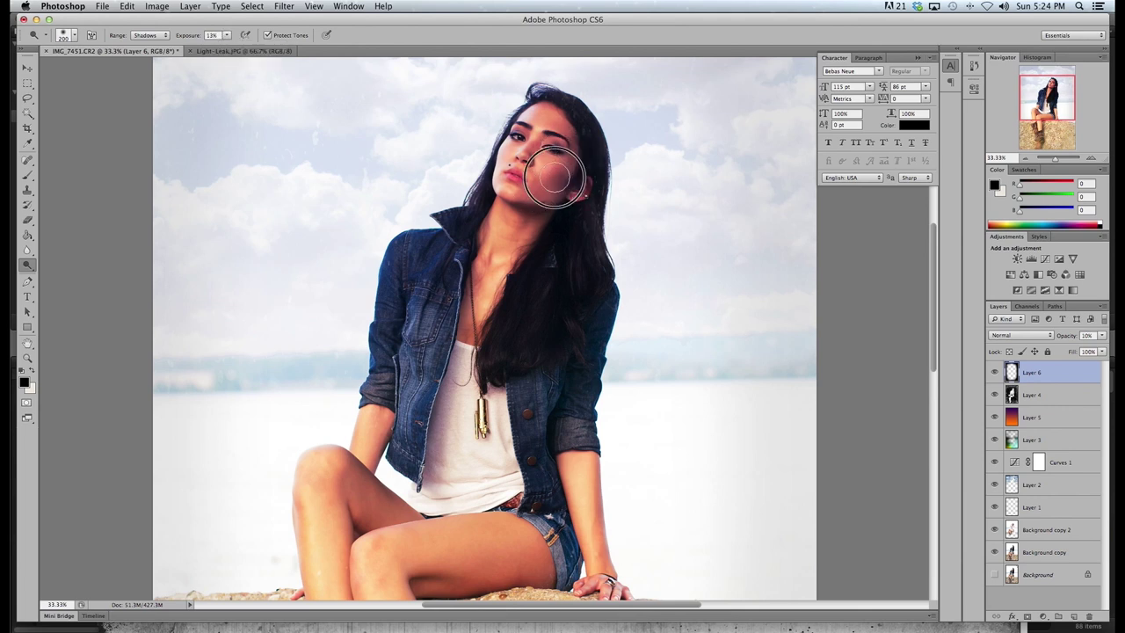
left_click(155, 36)
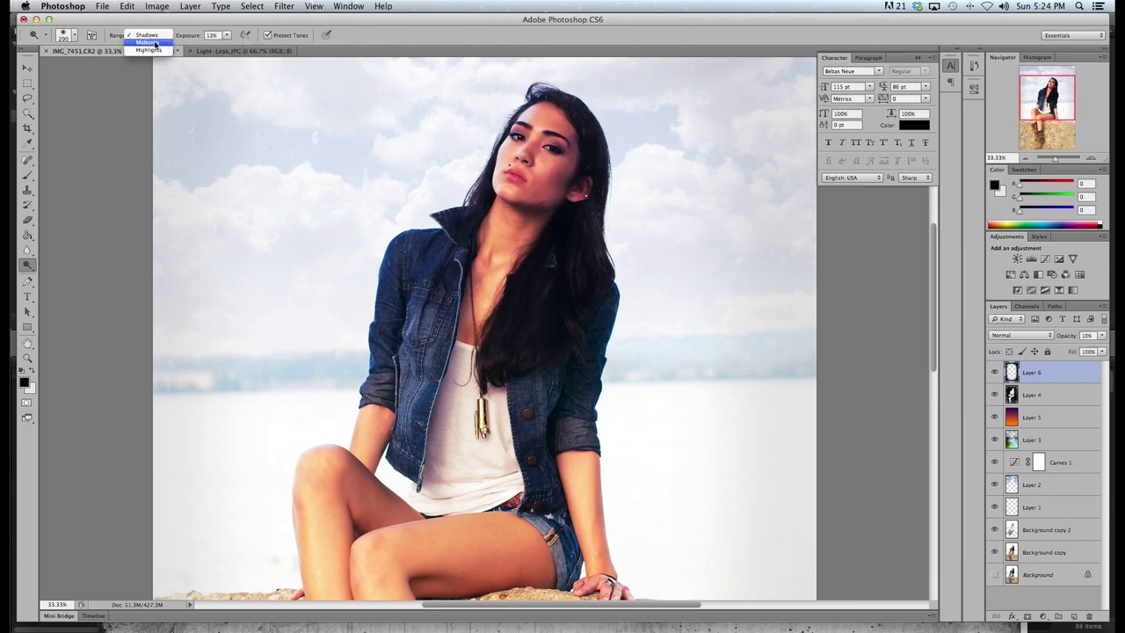
key("Return")
key("bracketleft")
key("bracketleft")
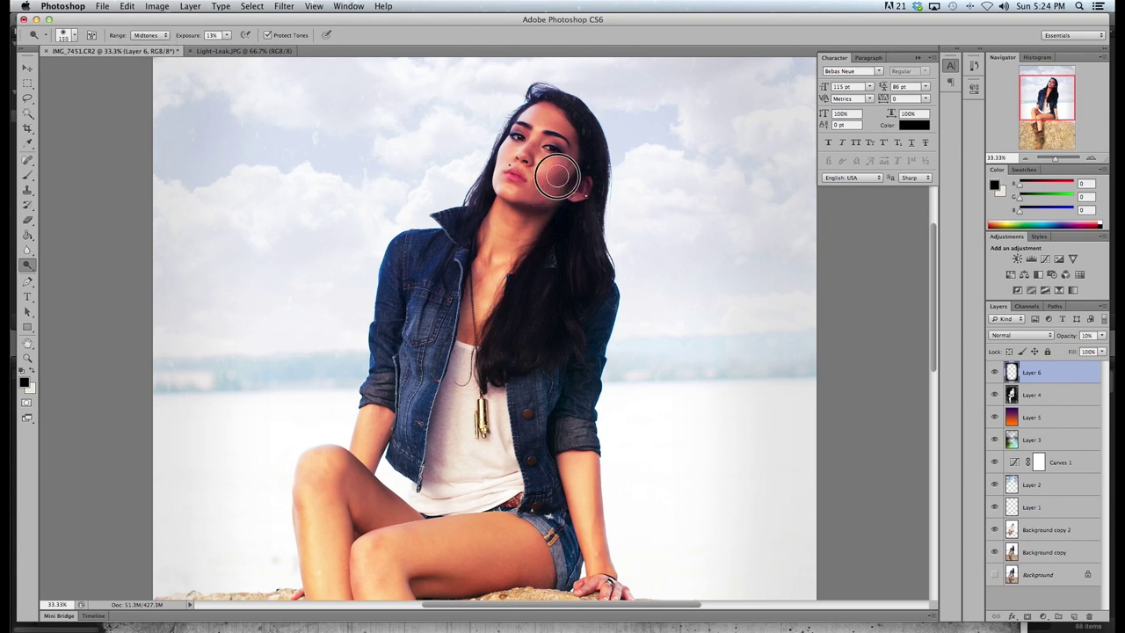
key("bracketright")
key("bracketright")
key("bracketright")
key("bracketright")
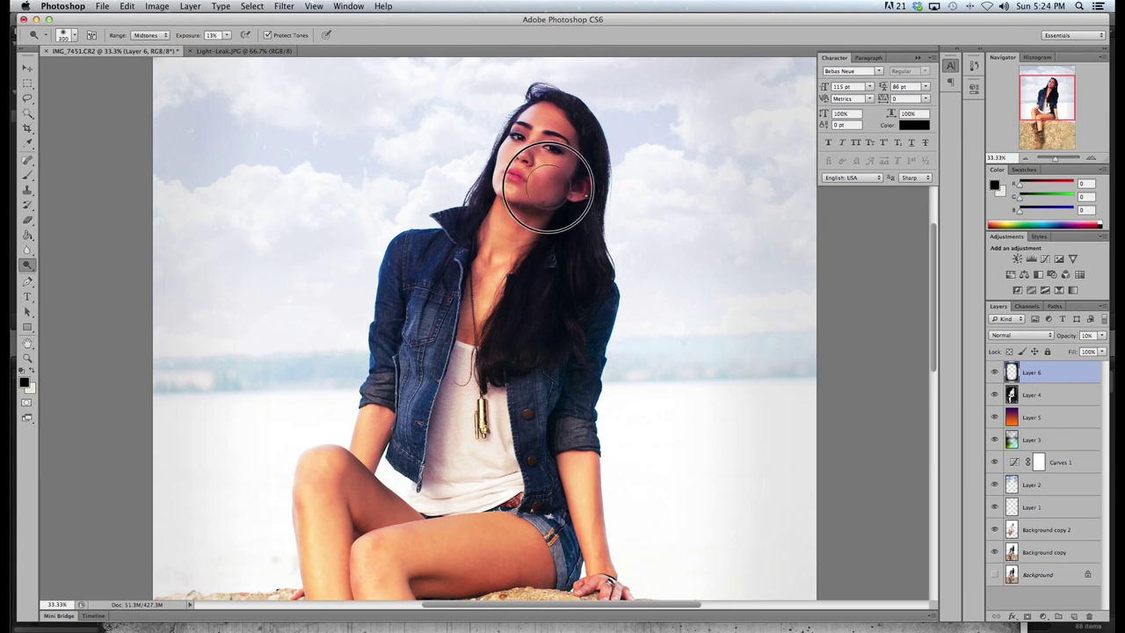
mouse_move(547, 213)
left_mouse_down()
mouse_move(527, 215)
mouse_move(553, 211)
mouse_move(554, 175)
left_mouse_up()
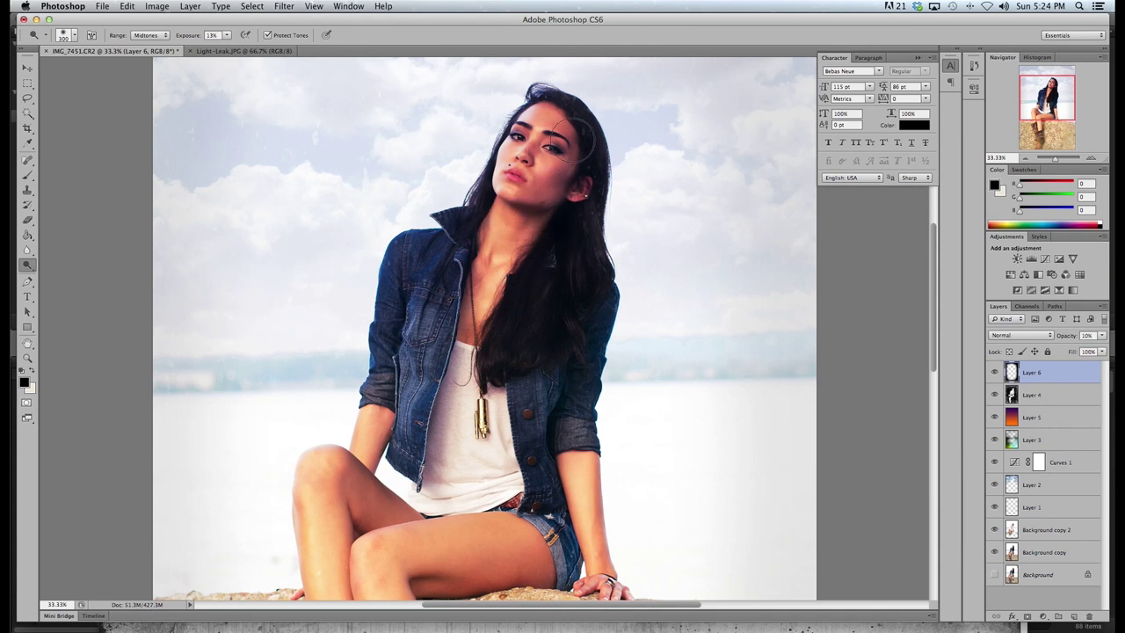
left_click(1037, 530)
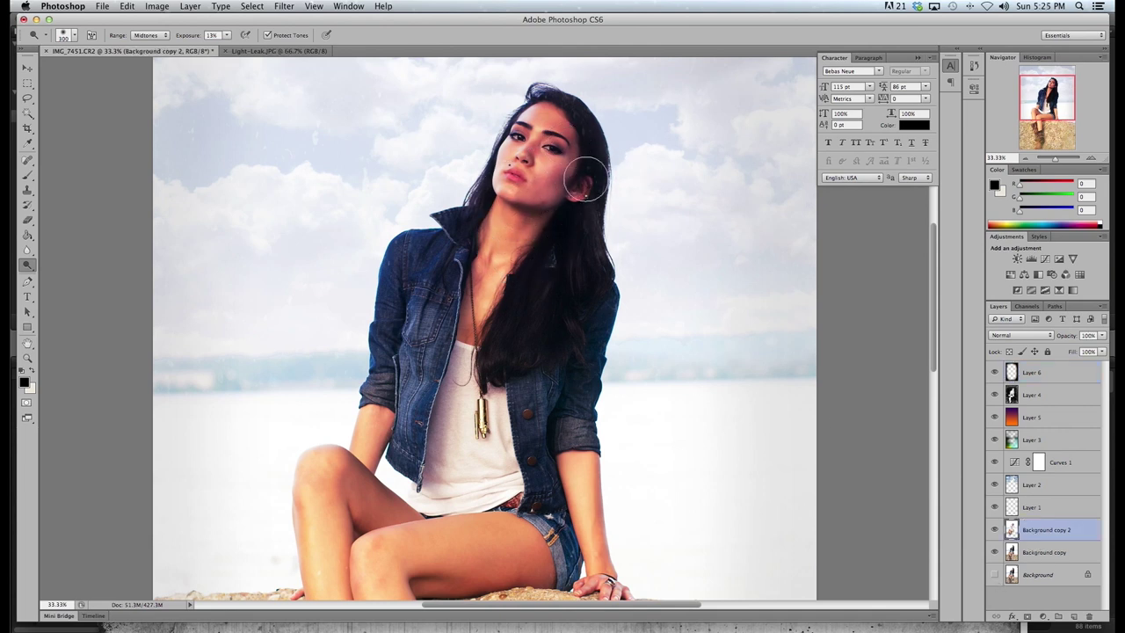
Shrink the dodge brush to 200 px and lighten the woman's upper thigh
key("bracketleft")
key("bracketleft")
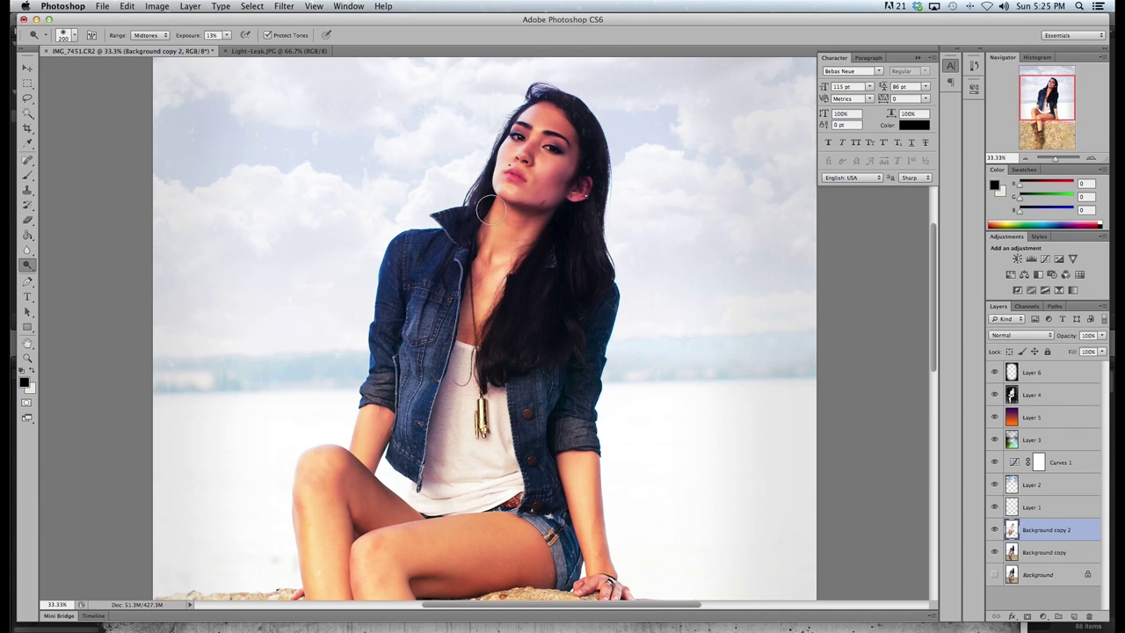
scroll(495, 356, "down", 3)
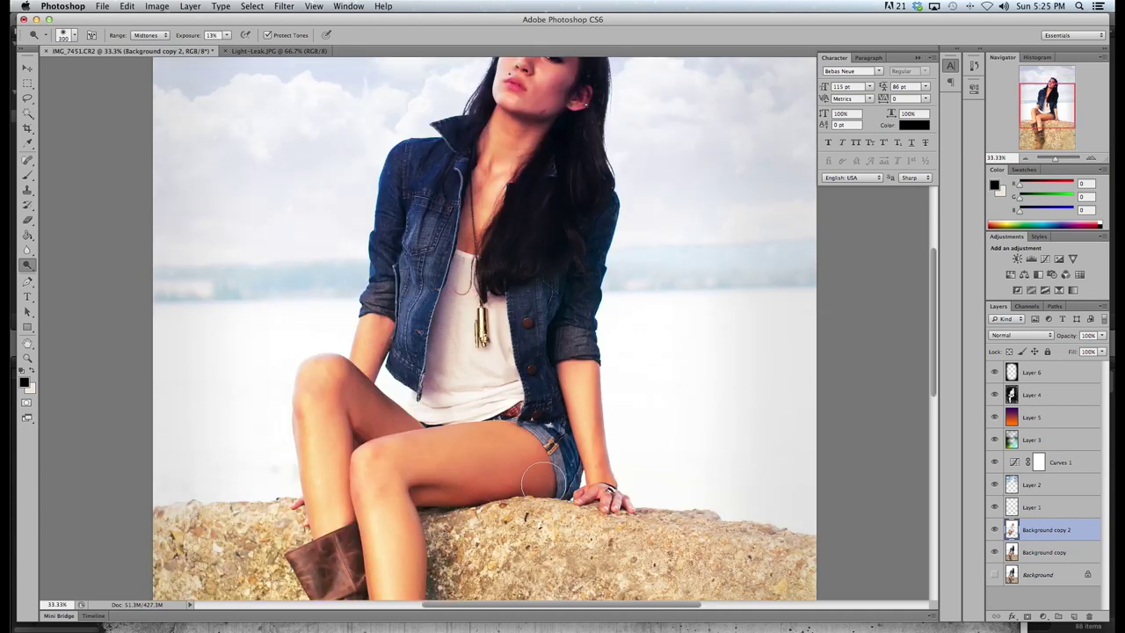
scroll(402, 472, "down", 3)
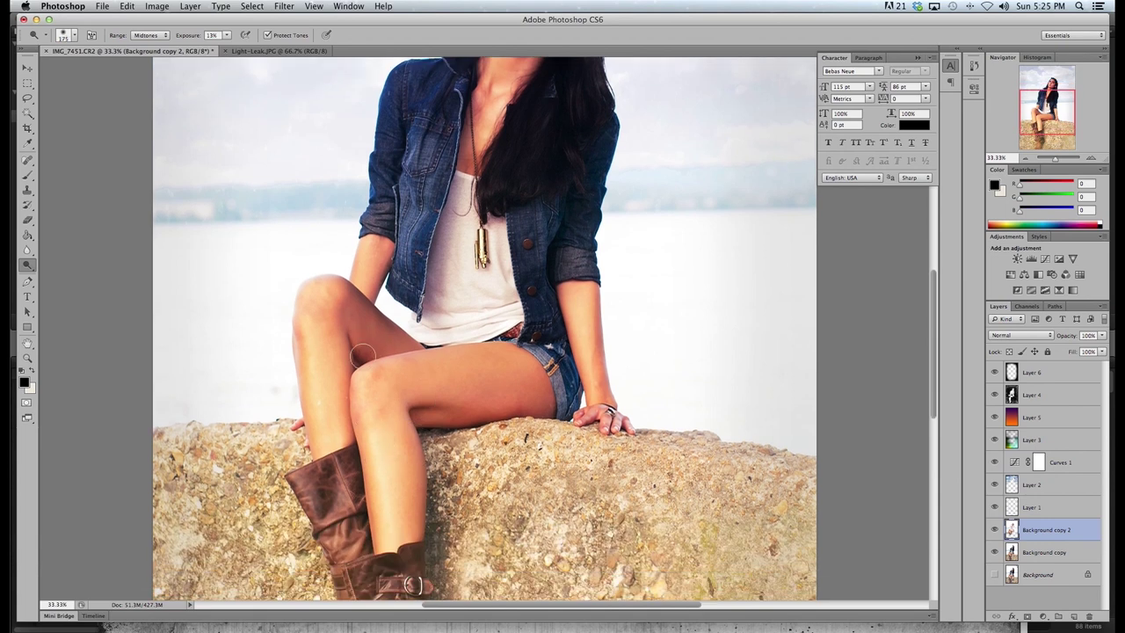
left_click_drag(391, 337, 352, 313)
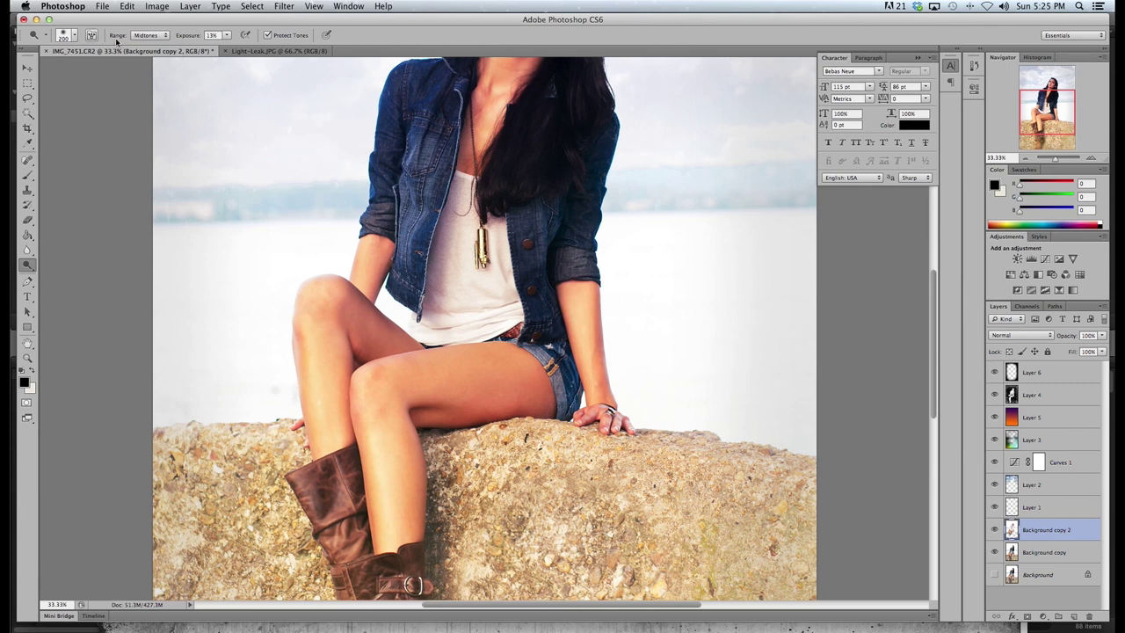
Switch to the Burn tool and size its brush for subtle work over the forearm and legs
left_click(28, 264)
left_click(76, 273)
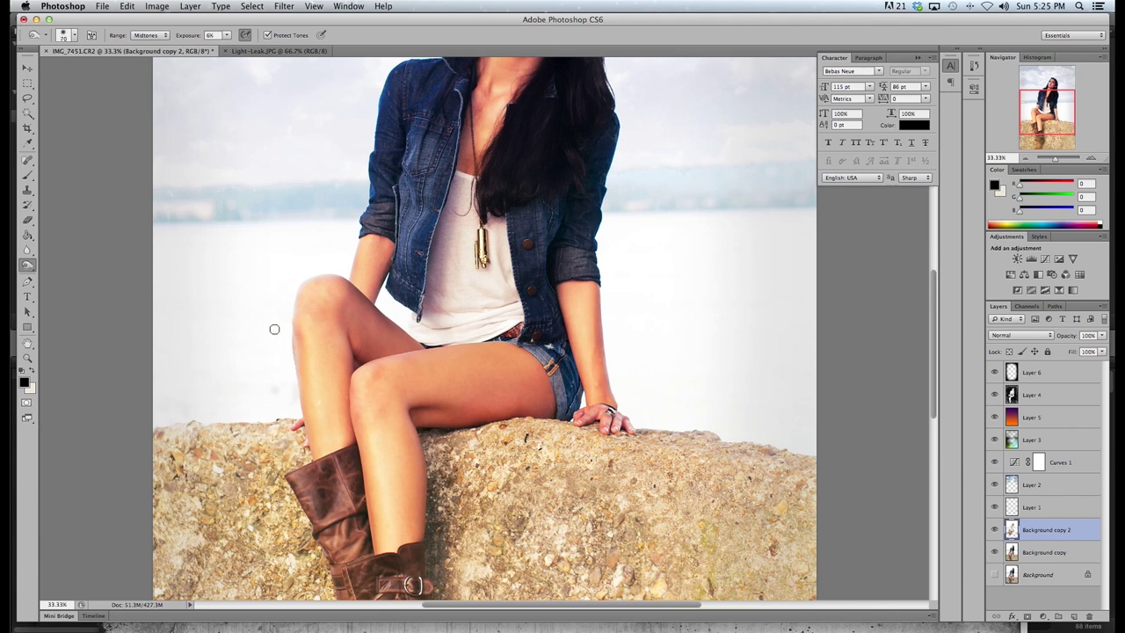
key("bracketright")
key("bracketright")
key("bracketleft")
key("bracketleft")
key("bracketleft")
key("bracketright")
key("bracketright")
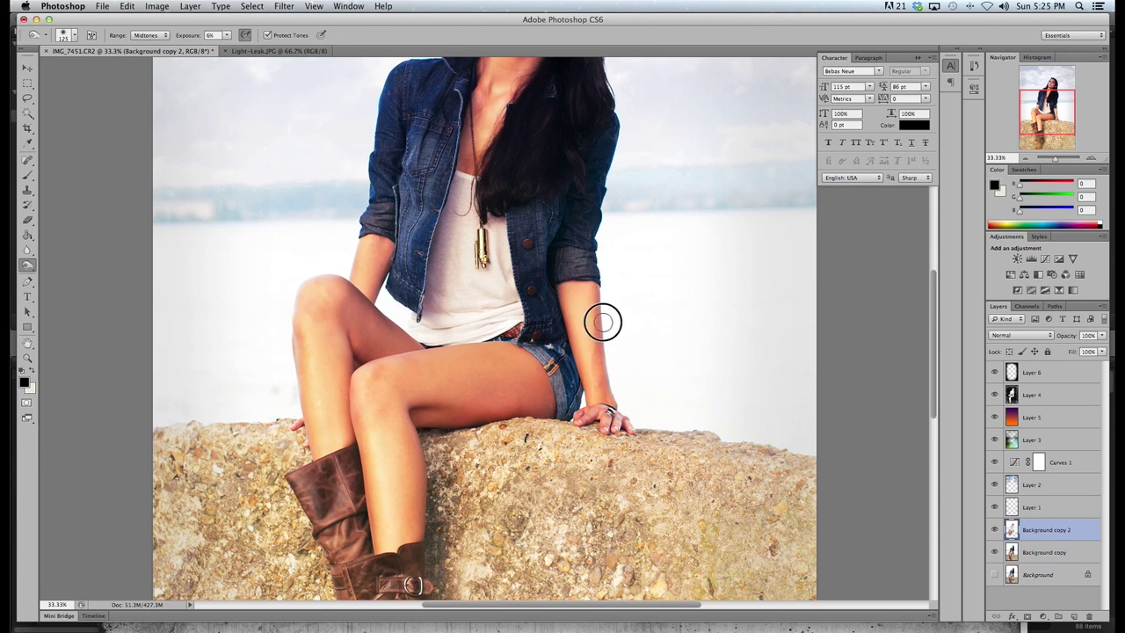
key("bracketleft")
key("bracketleft")
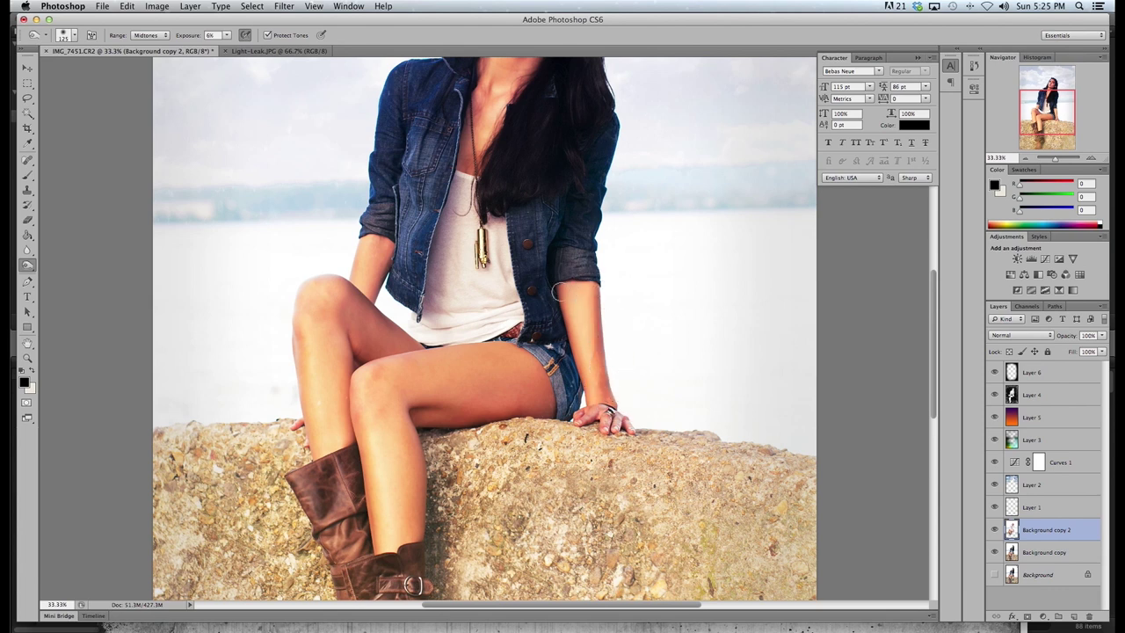
scroll(549, 300, "up", 5)
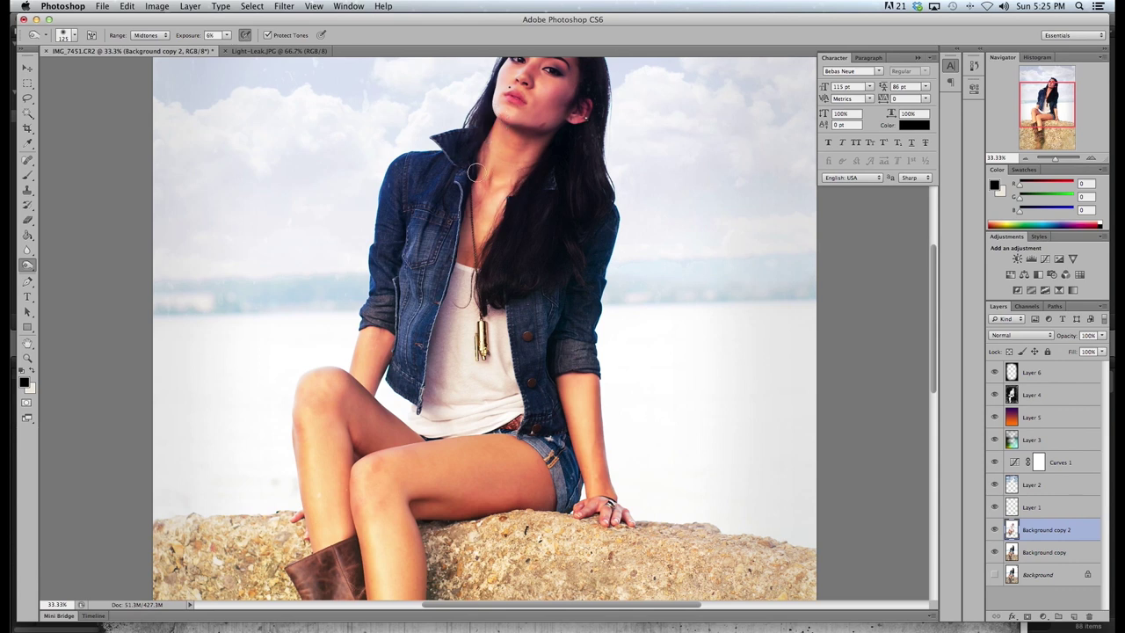
scroll(526, 180, "up", 5)
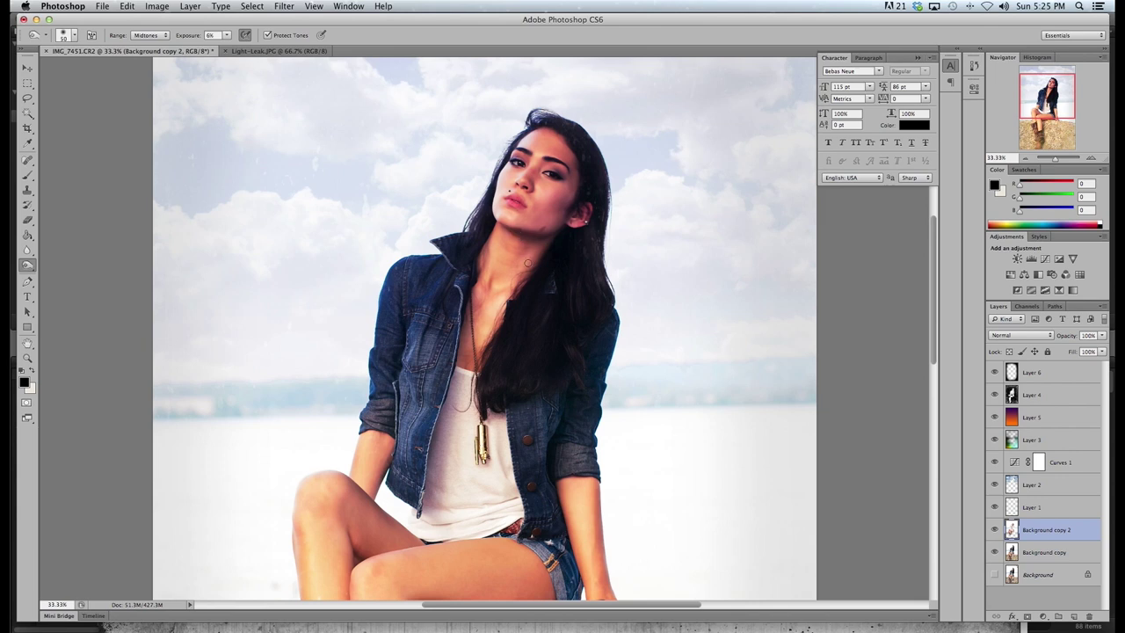
scroll(667, 248, "down", 15)
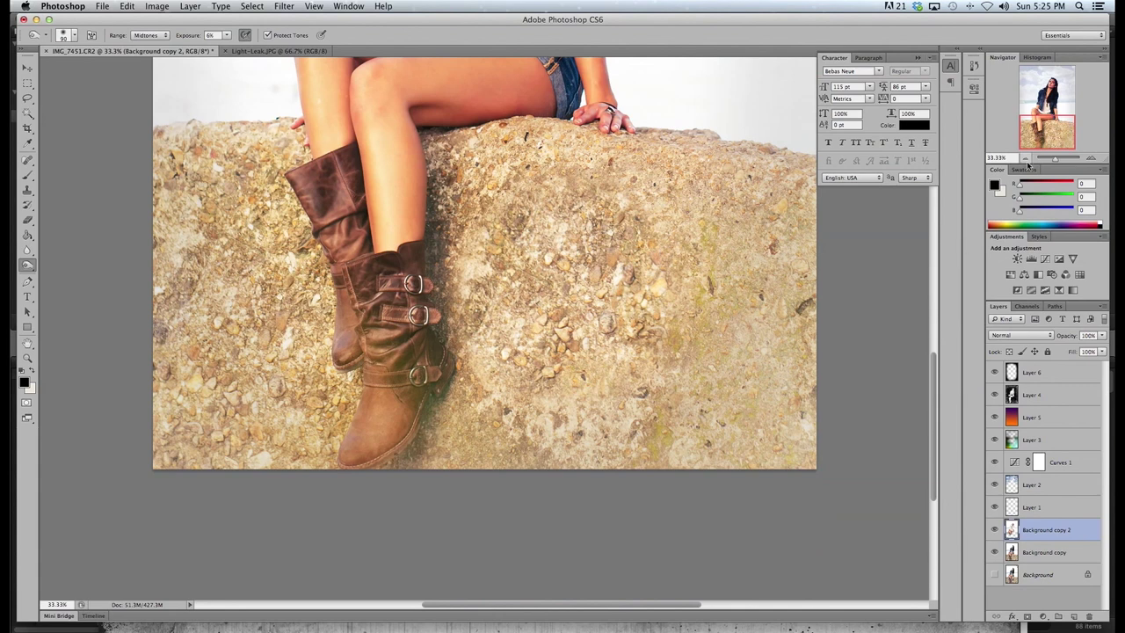
Zoom out to the whole photo and toggle Background copy 2, then all edit layers, to compare with the original
left_click(1026, 160)
left_click(1026, 159)
left_click(1025, 159)
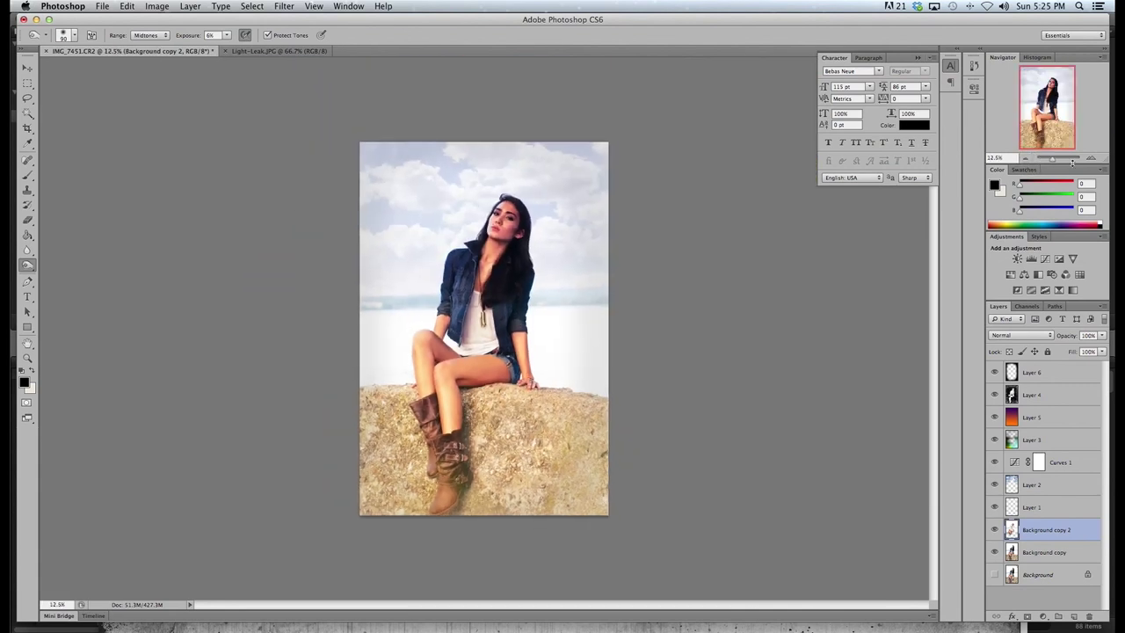
left_click(1092, 159)
left_click(995, 530)
left_click(995, 530)
left_click(995, 530)
left_click(995, 530)
left_click(996, 531)
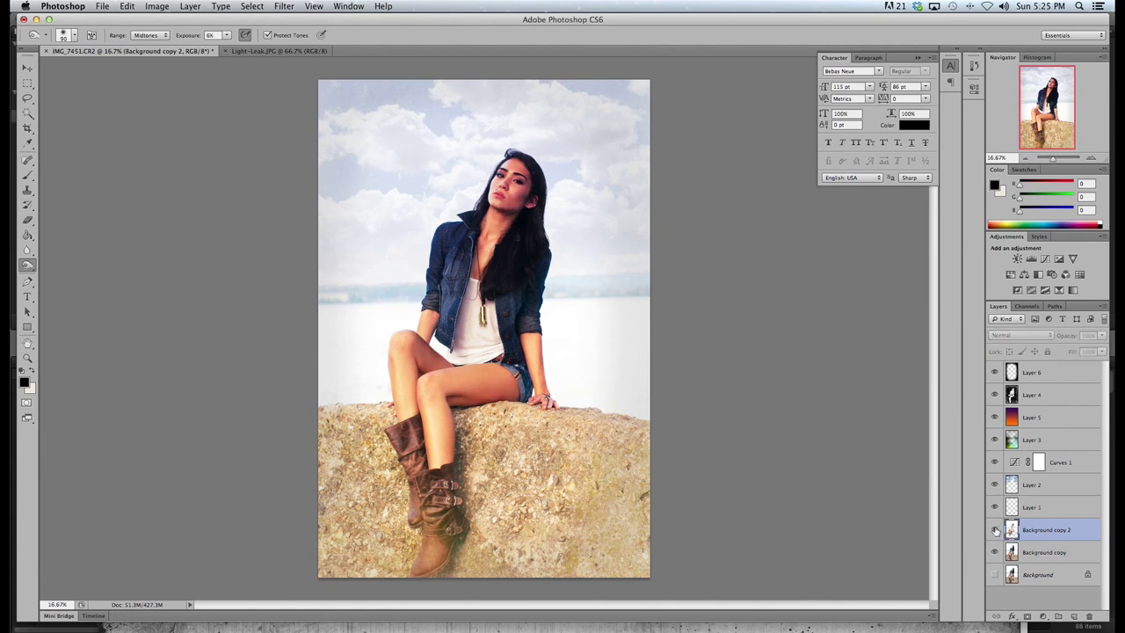
left_click(995, 530)
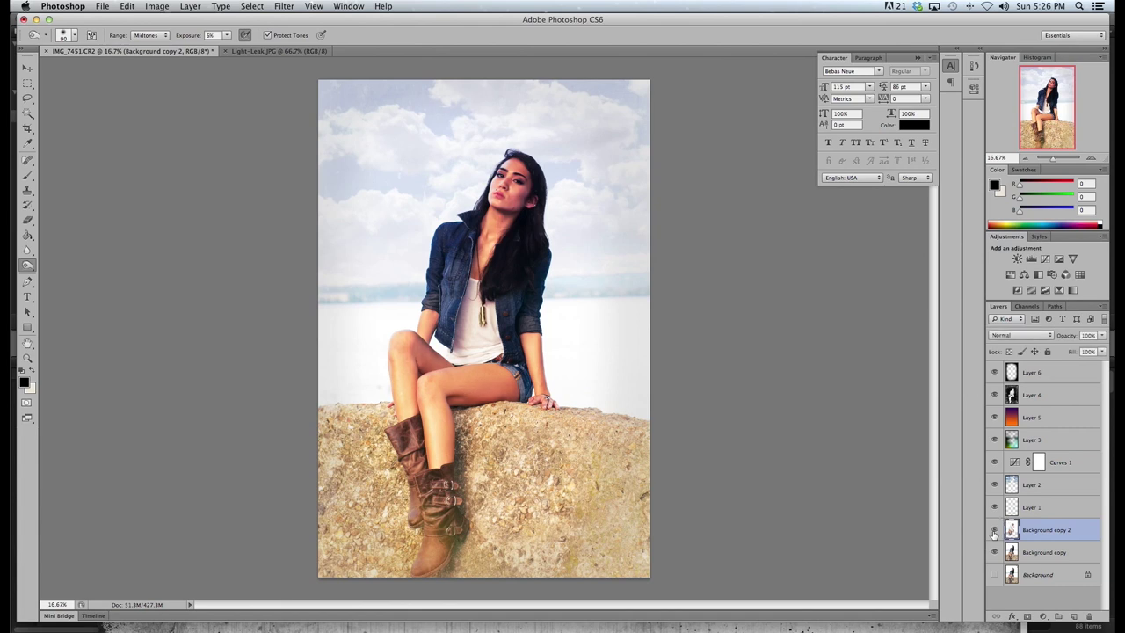
left_click(995, 530)
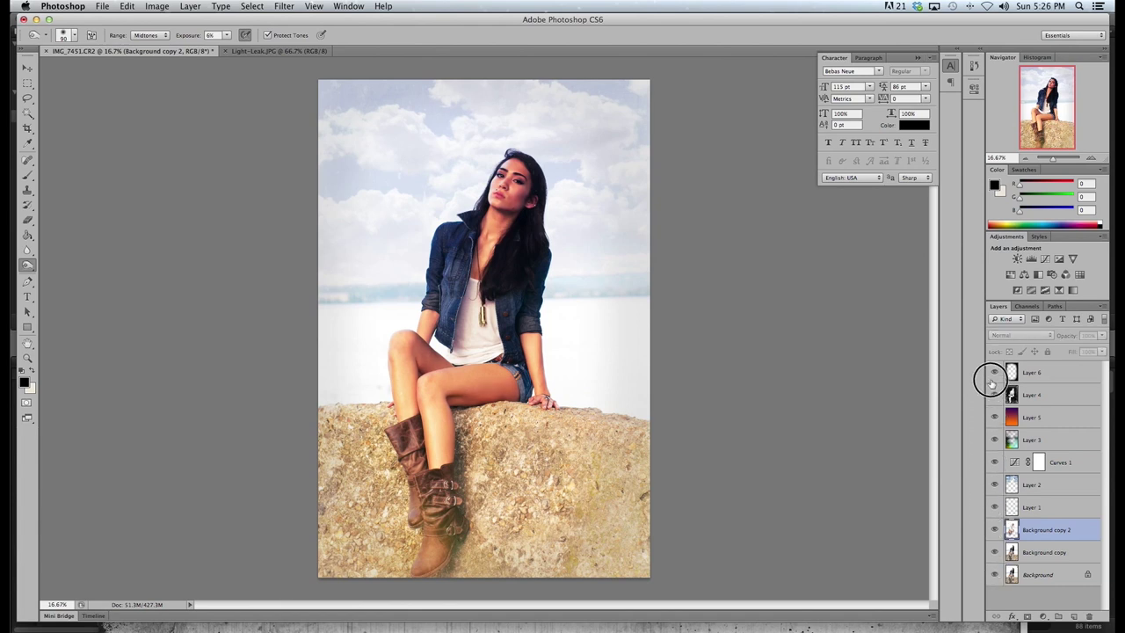
left_click_drag(996, 373, 994, 553)
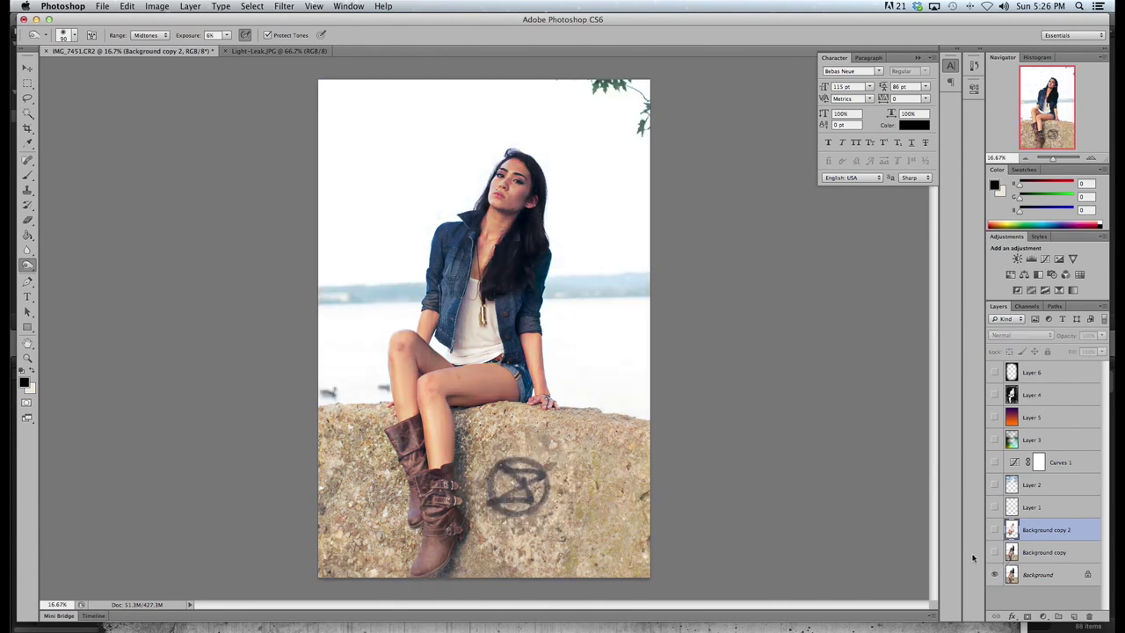
mouse_move(994, 552)
left_mouse_down()
mouse_move(992, 377)
mouse_move(998, 568)
left_mouse_up()
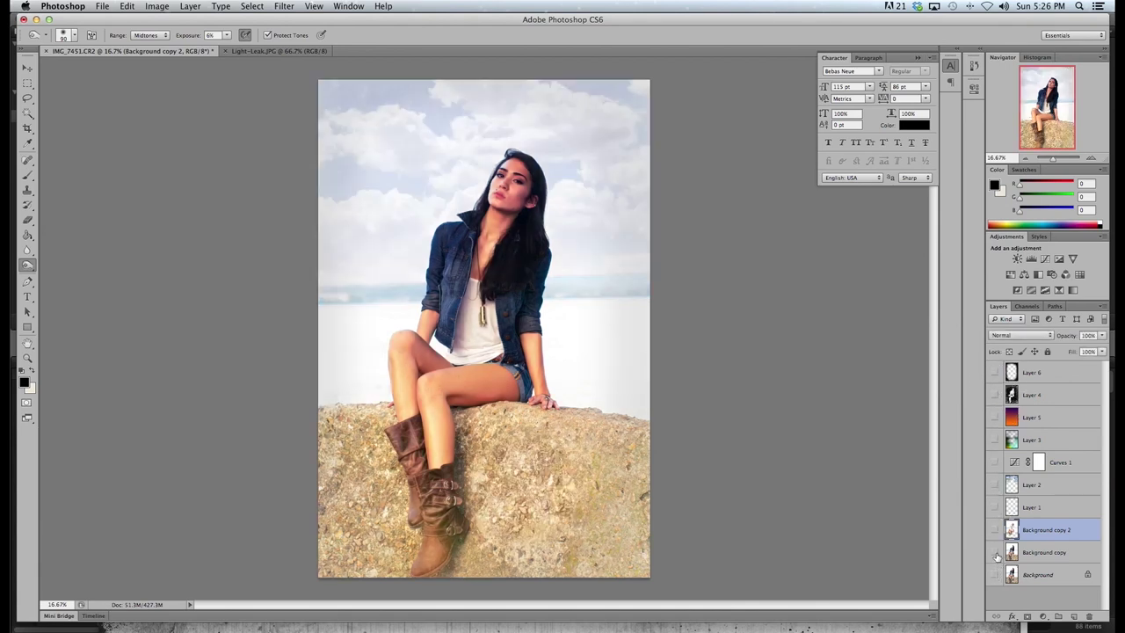
Show the original Background, then toggle Background copy and Background copy 2 to compare the retouching
left_click(994, 575)
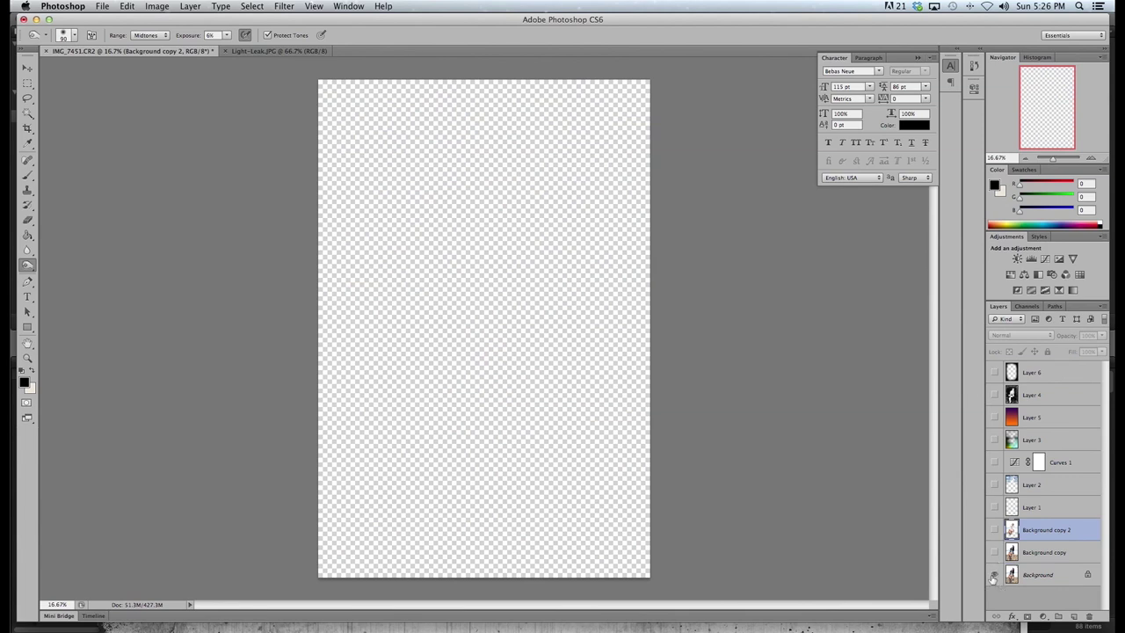
left_click(995, 552)
left_click(994, 552)
left_click(995, 552)
left_click(995, 552)
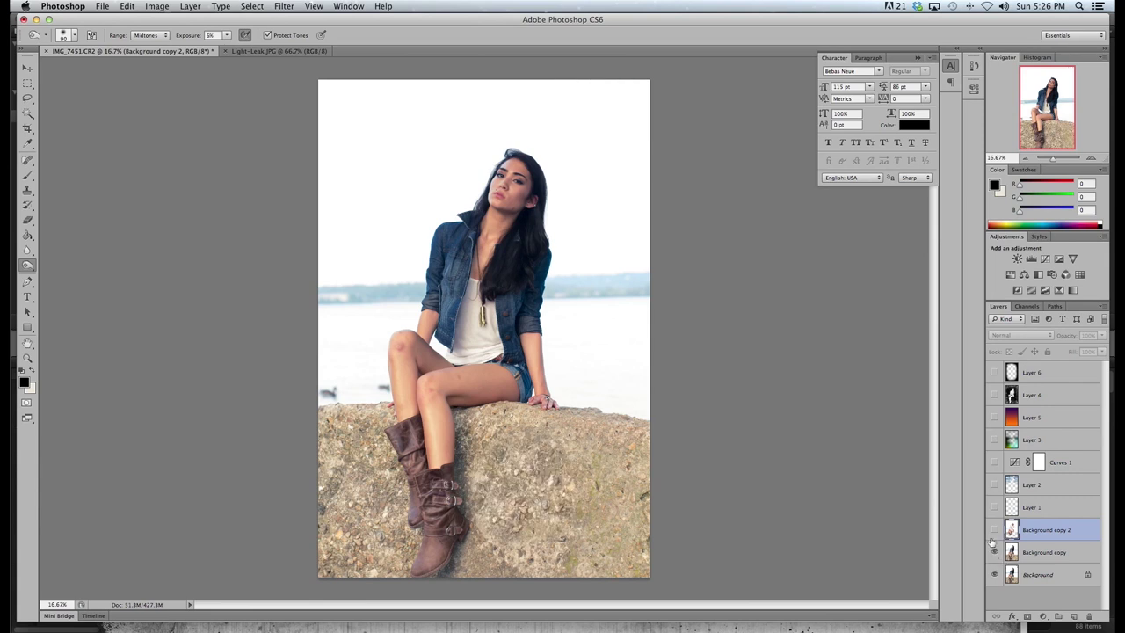
left_click(995, 530)
left_click(994, 531)
left_click(994, 530)
left_click(995, 530)
left_click(995, 530)
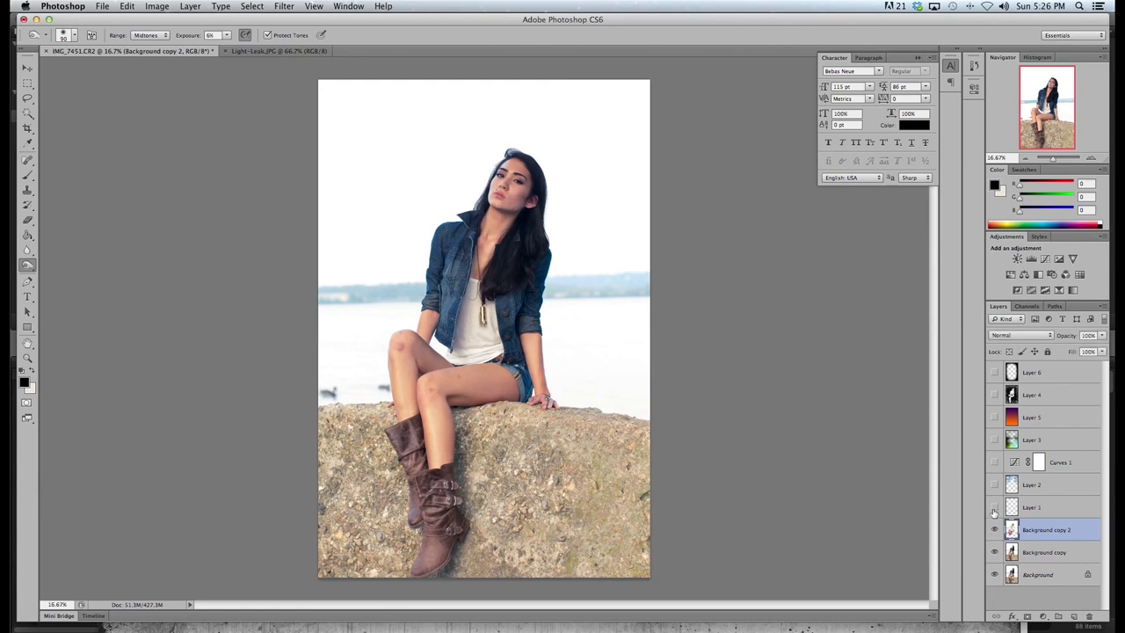
Compare with and without Layer 1's duck removal, briefly moving it down and back
left_click(994, 509)
left_click(995, 508)
left_click(995, 508)
left_click_drag(1055, 508, 1051, 561)
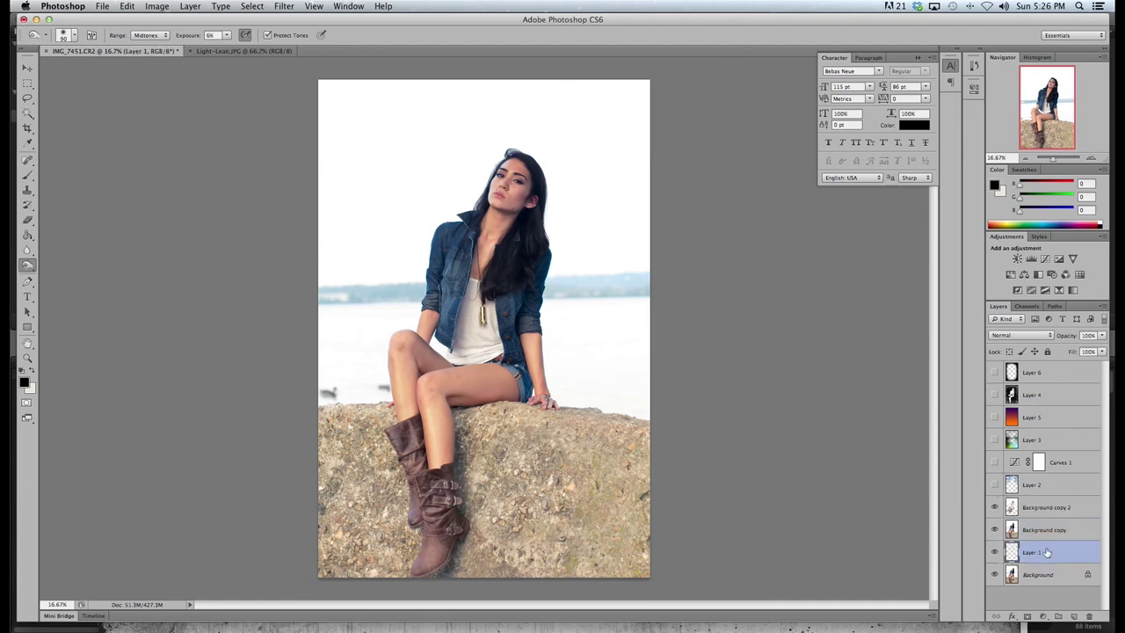
left_click_drag(1031, 510, 1027, 505)
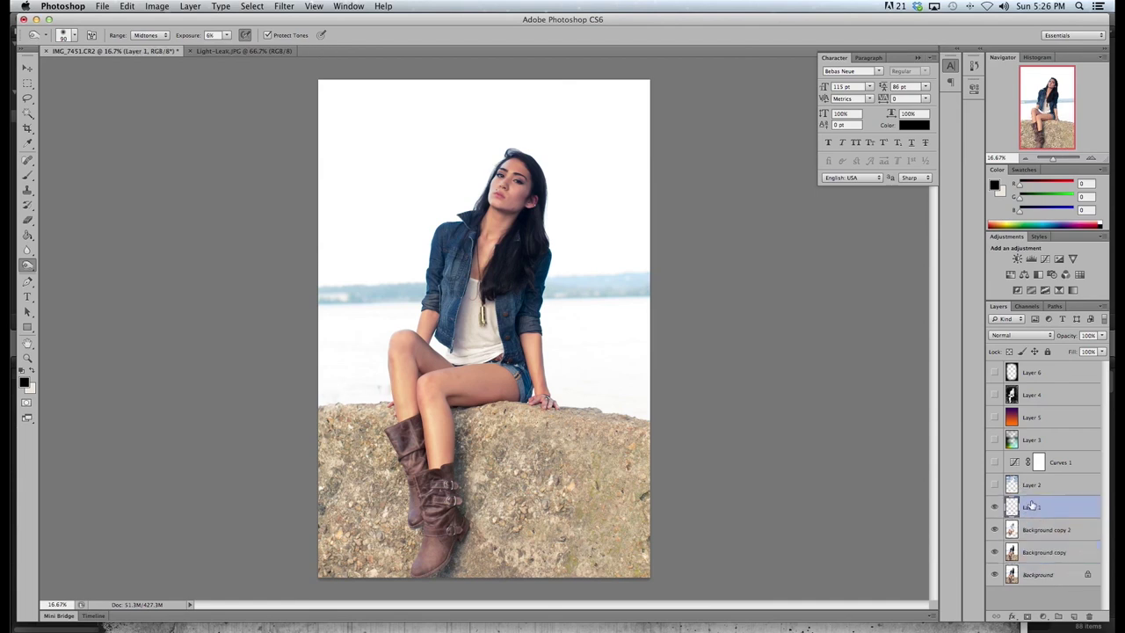
Turn on the Layer 2 sky, Curves 1, Layer 3 glow, Layer 5 gradient, Layer 4 and Layer 6 vignette
left_click(994, 485)
left_click(994, 485)
left_click(994, 485)
left_click(994, 462)
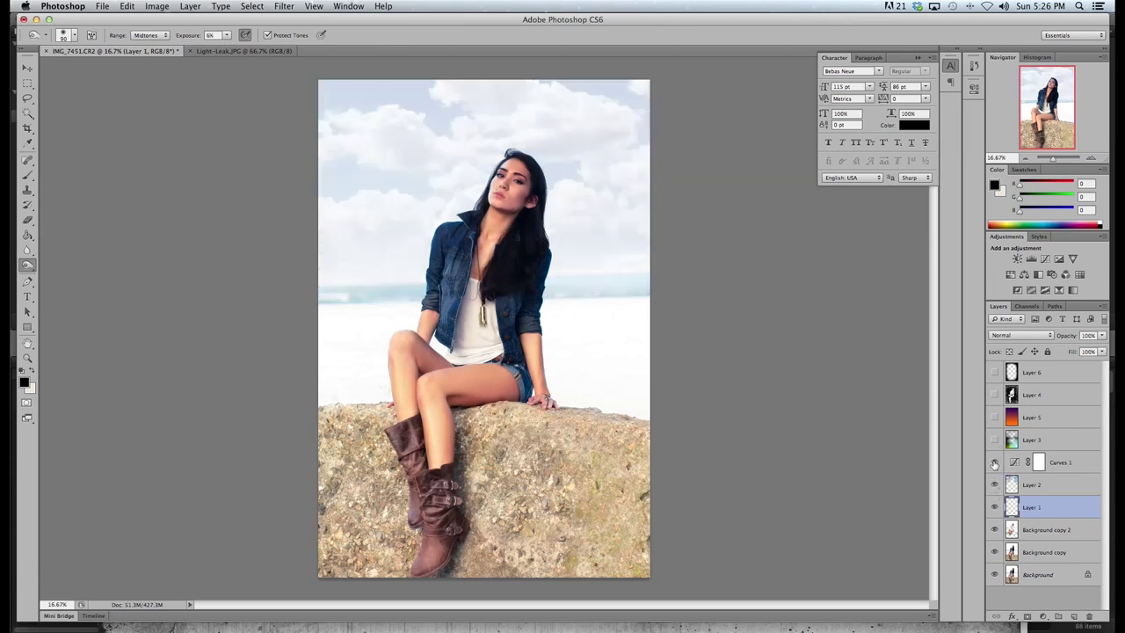
left_click(994, 441)
left_click(995, 441)
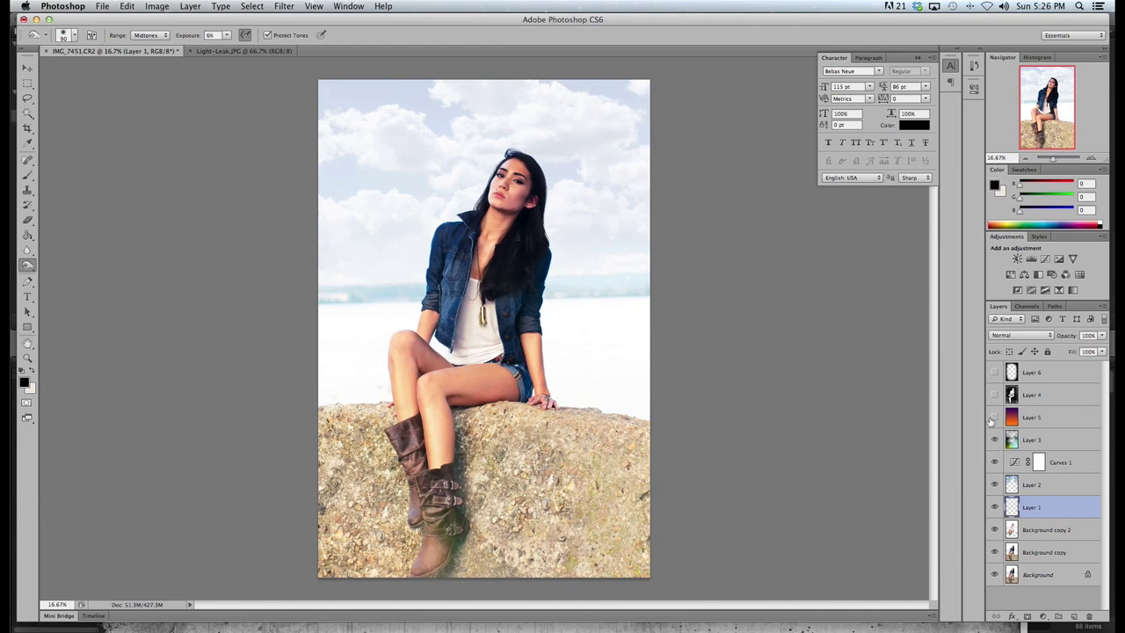
left_click(995, 418)
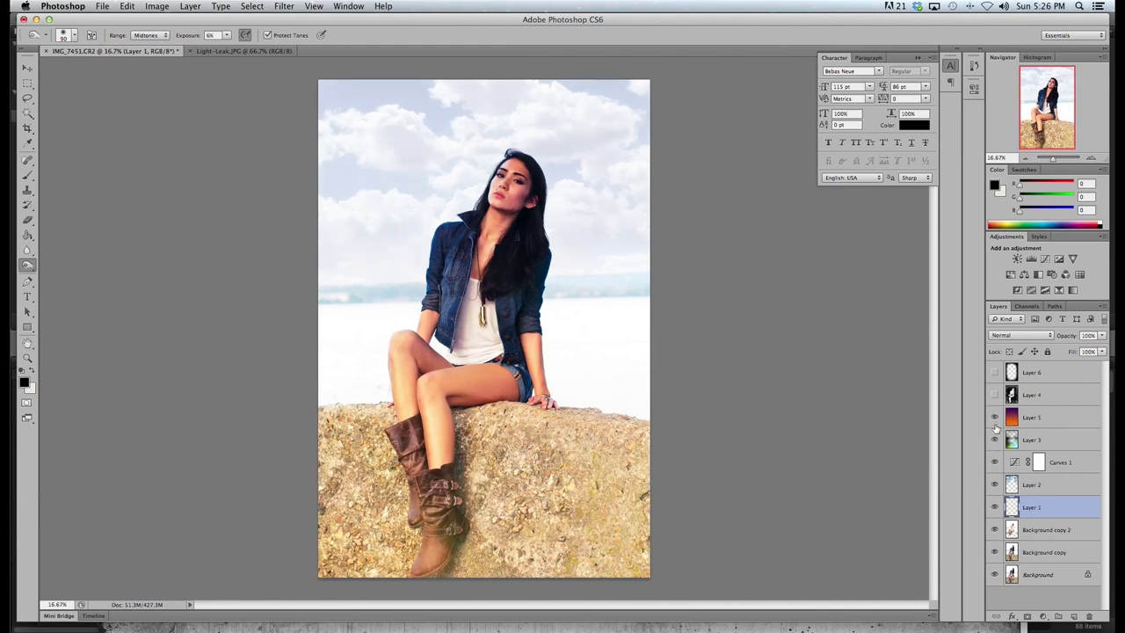
left_click(994, 394)
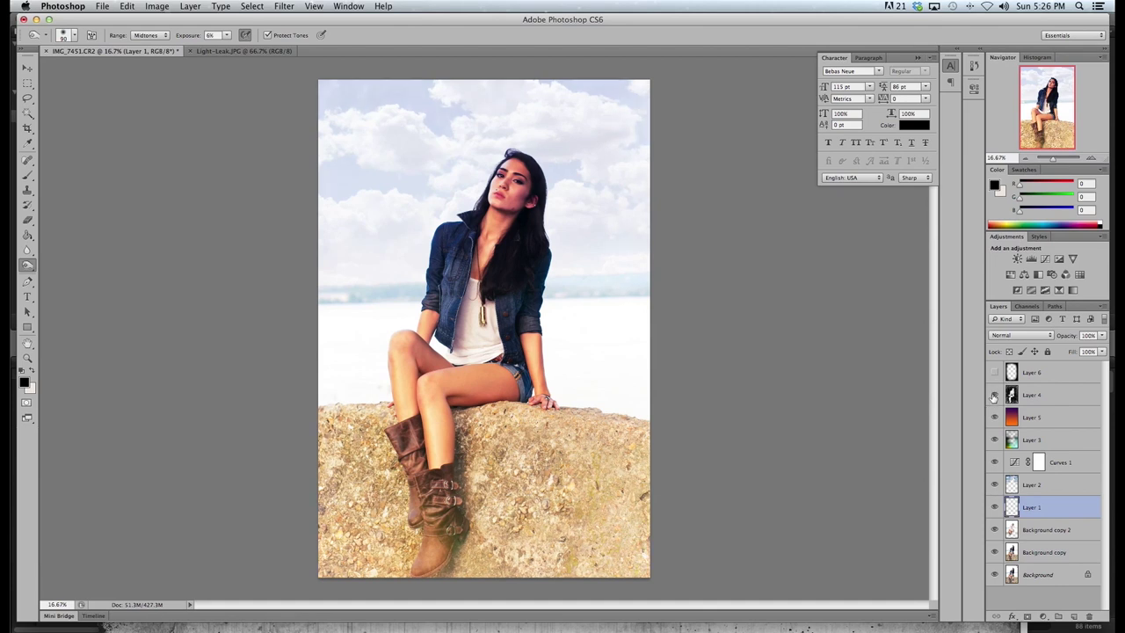
left_click(995, 373)
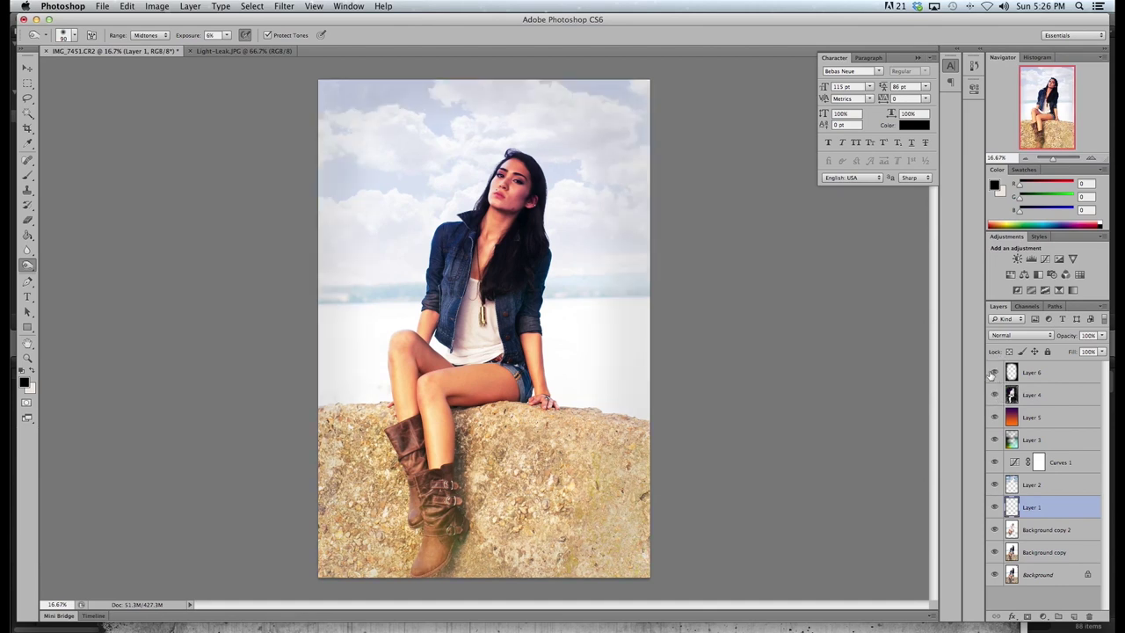